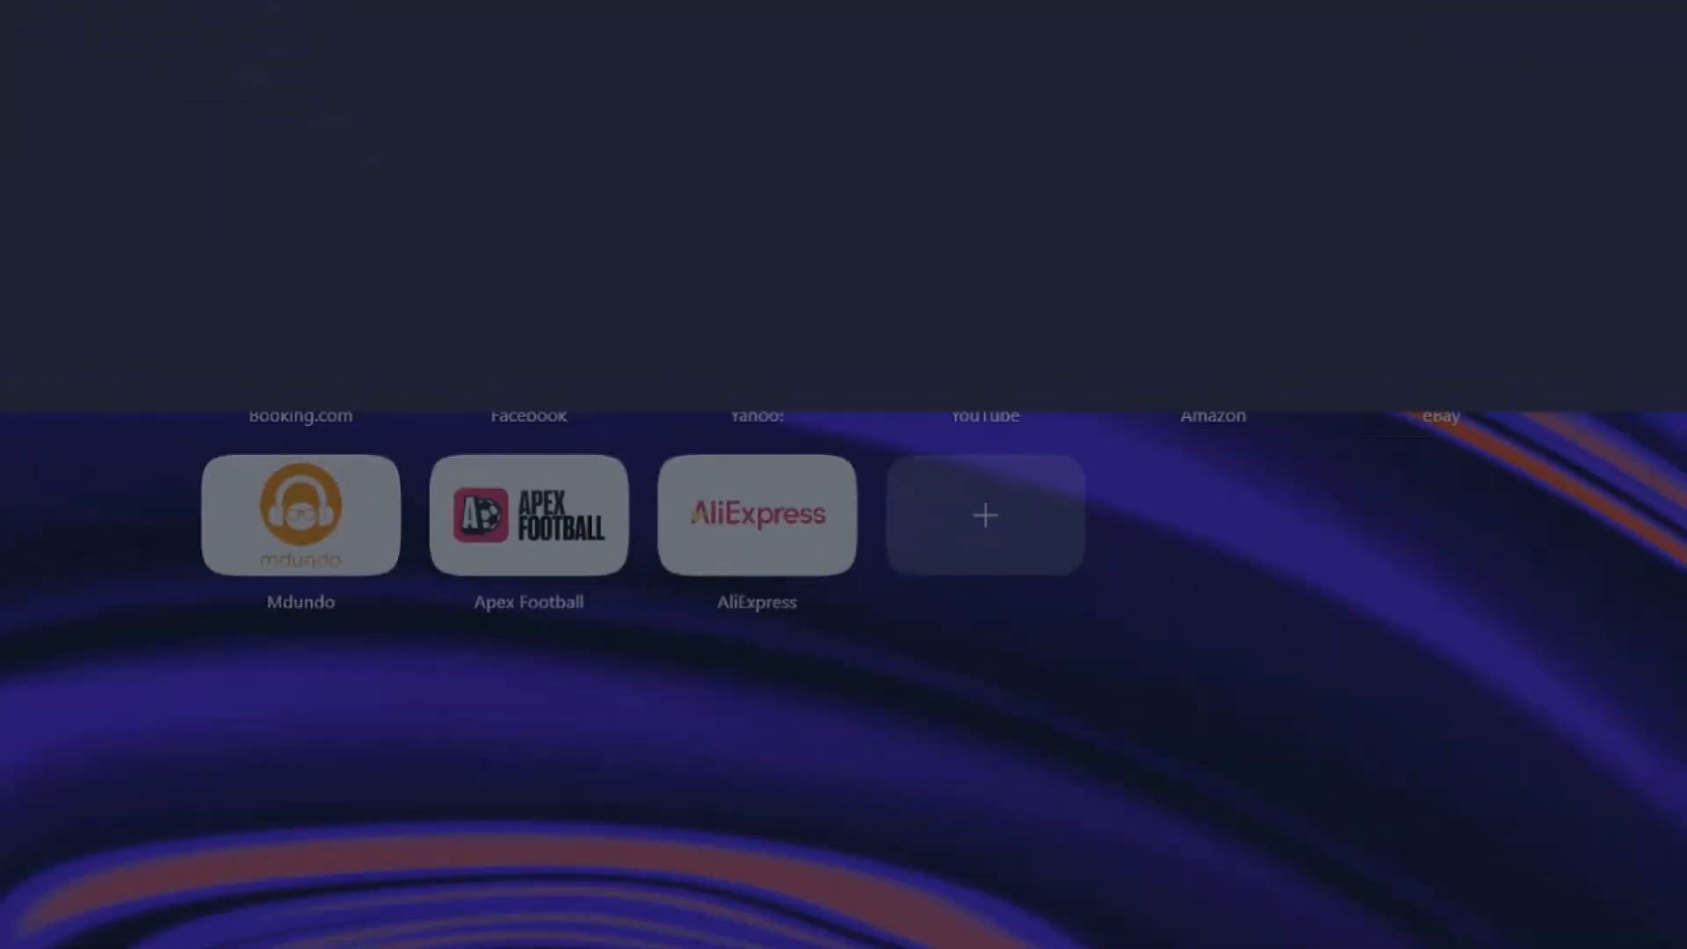
# Search the web for "blenderstudio" and open the Blender Studio website to look over its welcome page.
pyautogui.write('blenderstudio')
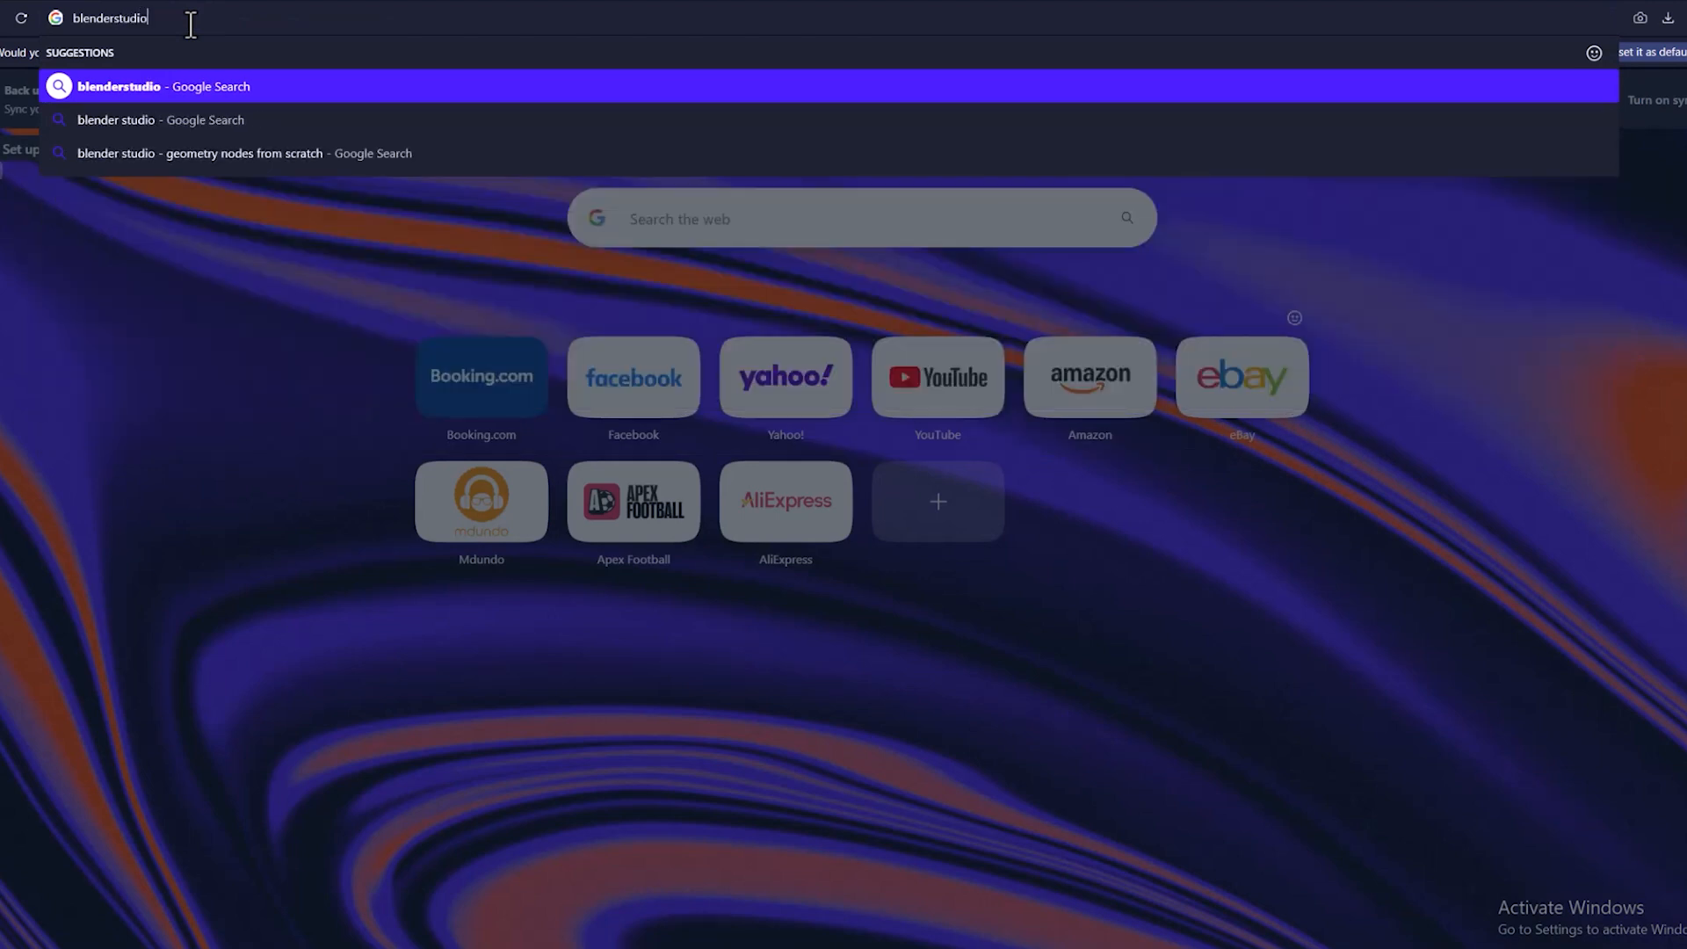
pyautogui.press('Return')
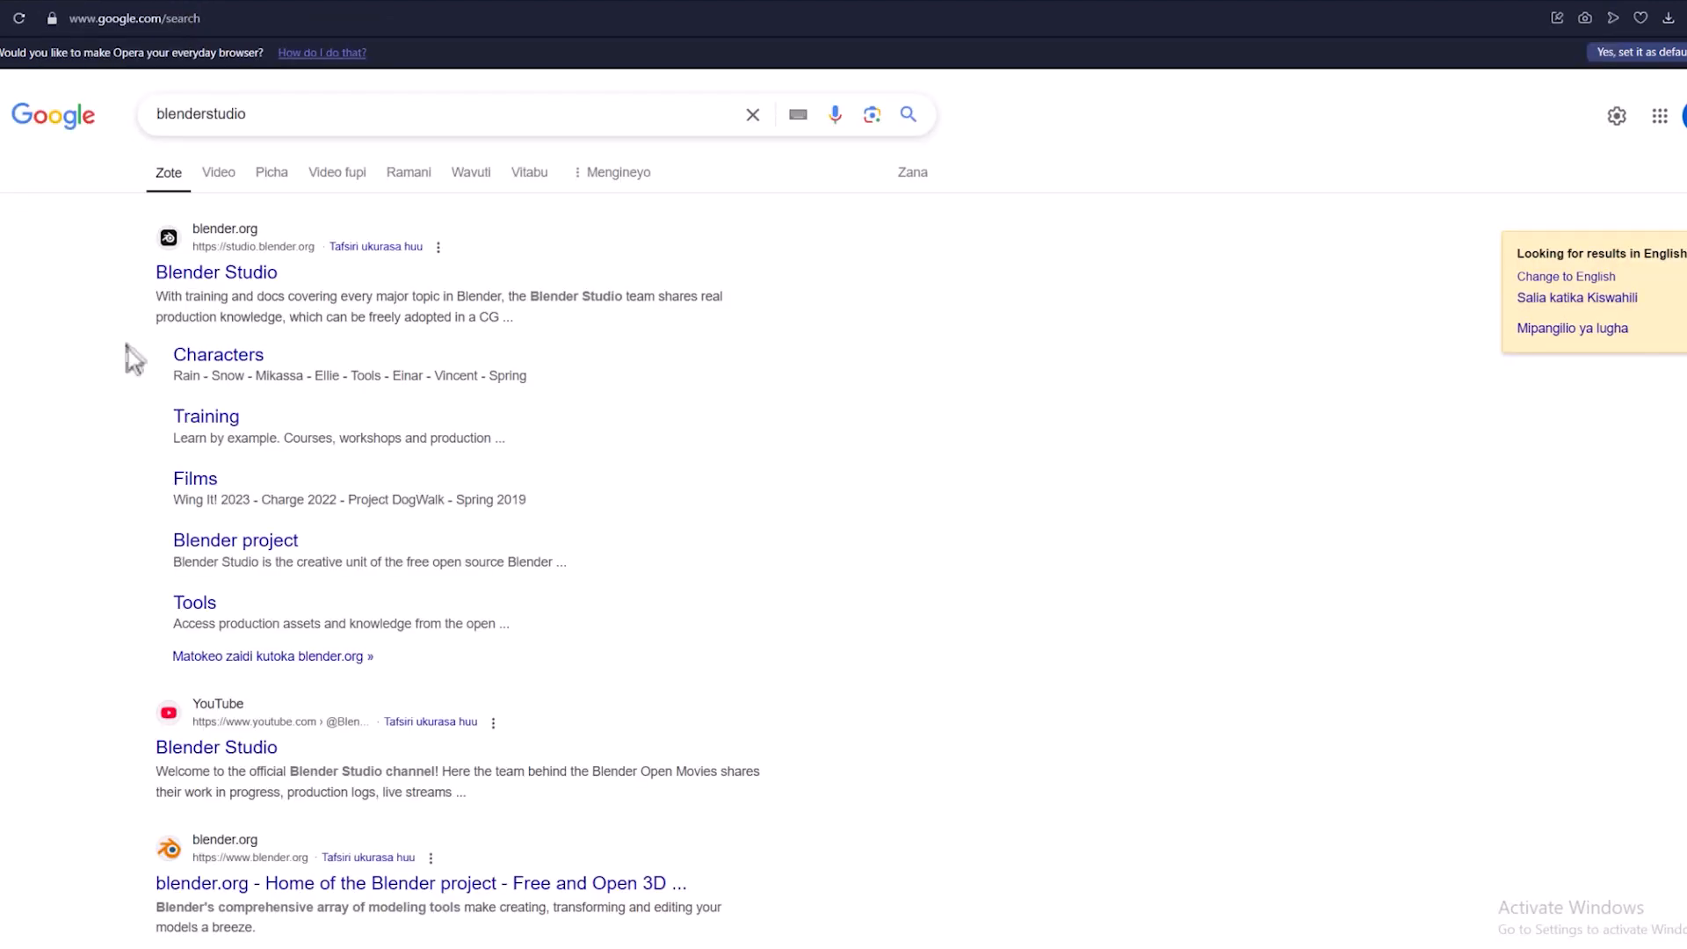
pyautogui.click(181, 277)
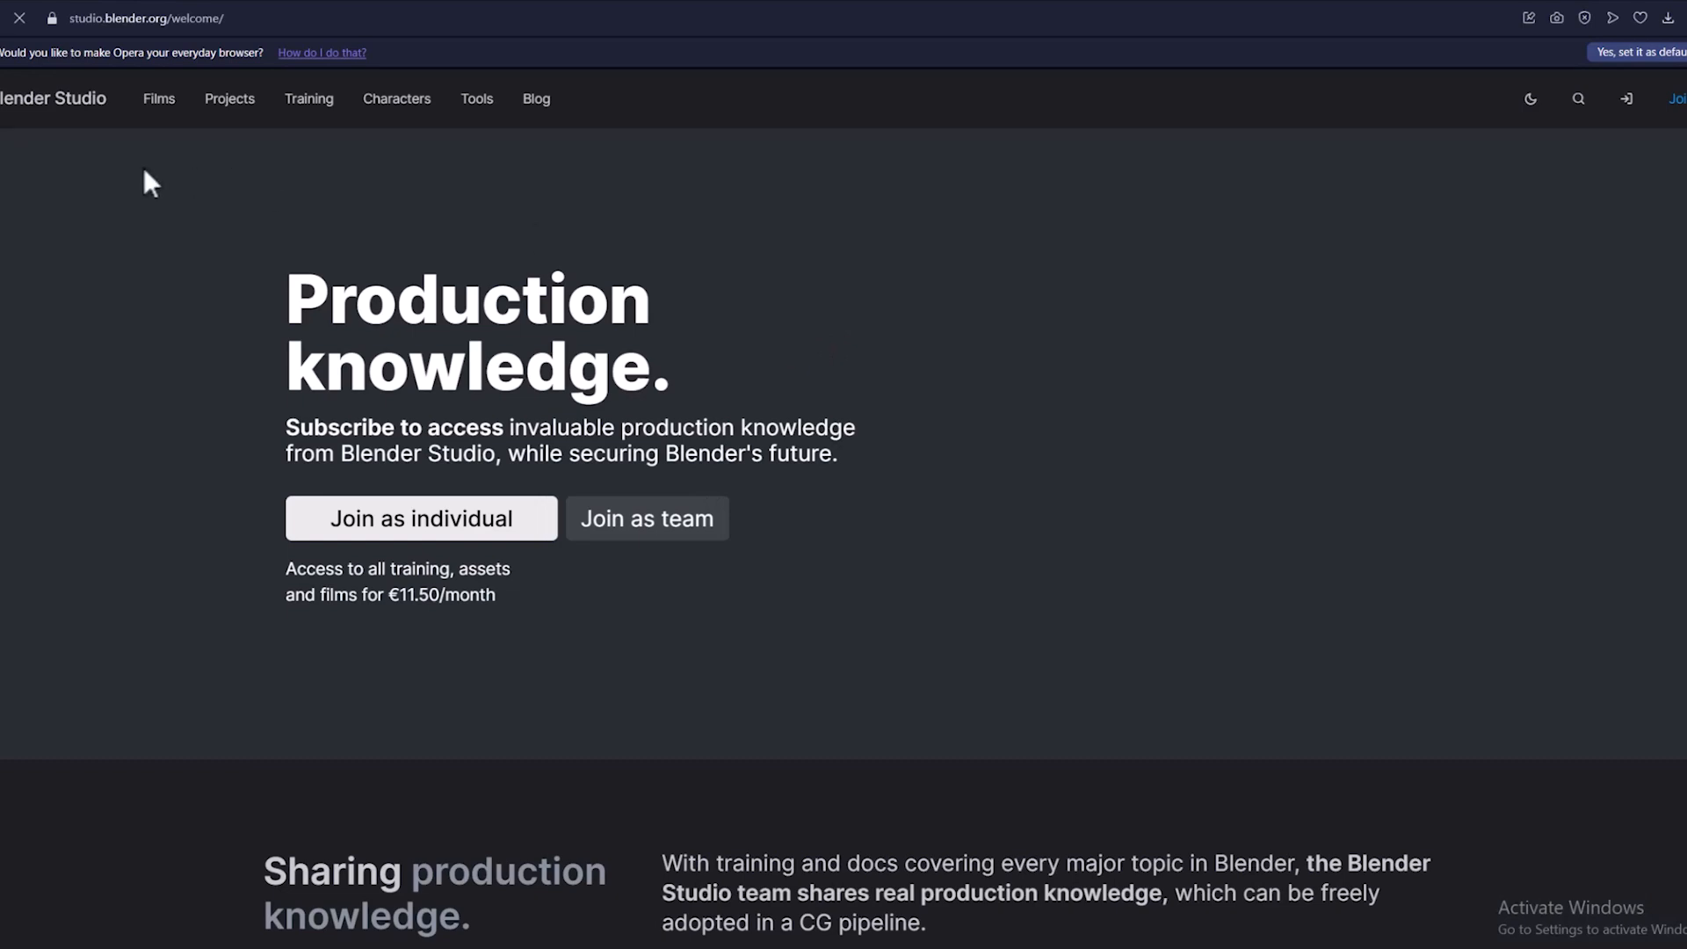
pyautogui.scroll(-20, 615, 351)
pyautogui.scroll(20, 1053, 482)
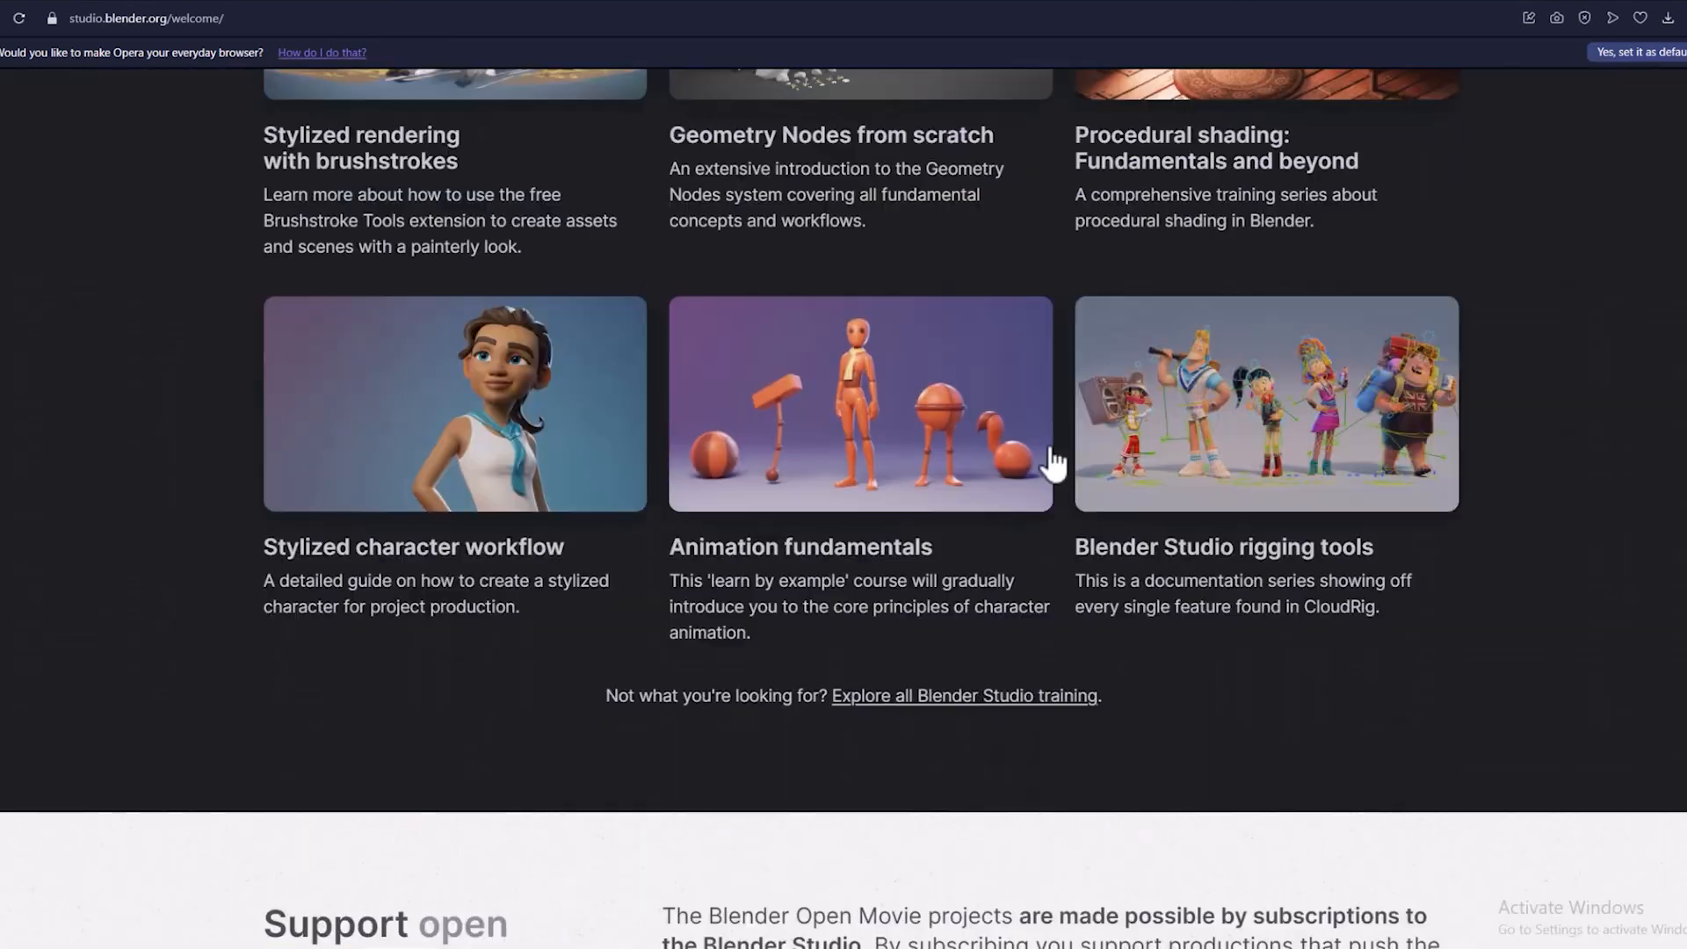
# Find the free Snow character in the Blender Studio character library and download its rig.
pyautogui.click(396, 99)
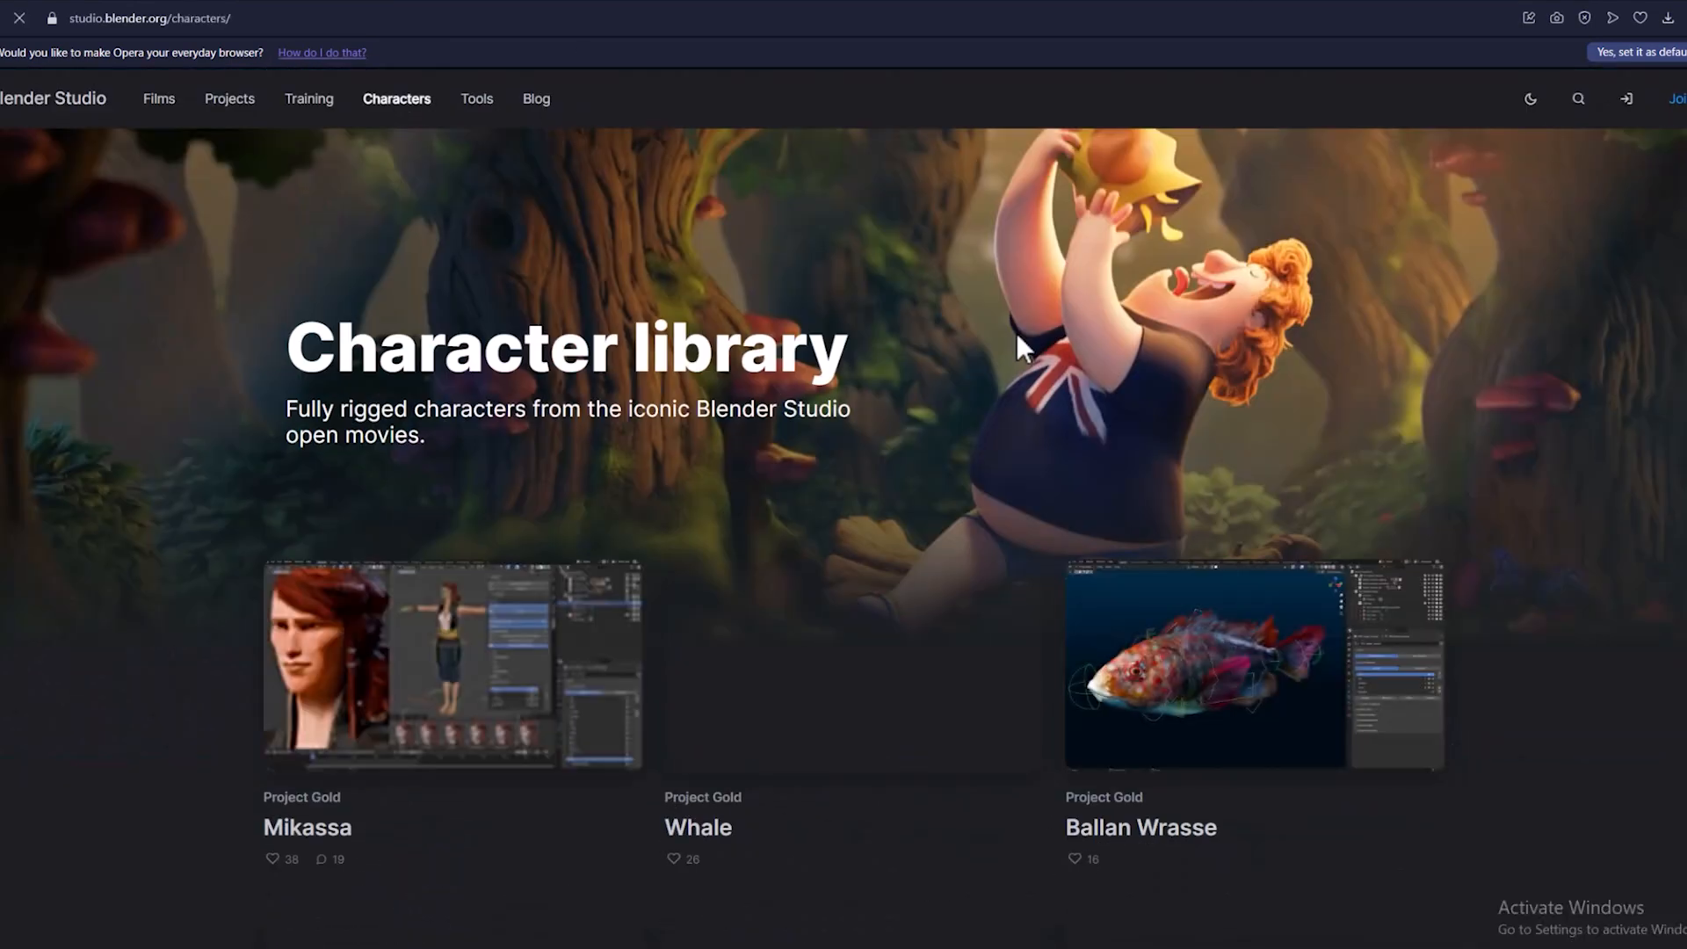
pyautogui.scroll(-10, 1016, 334)
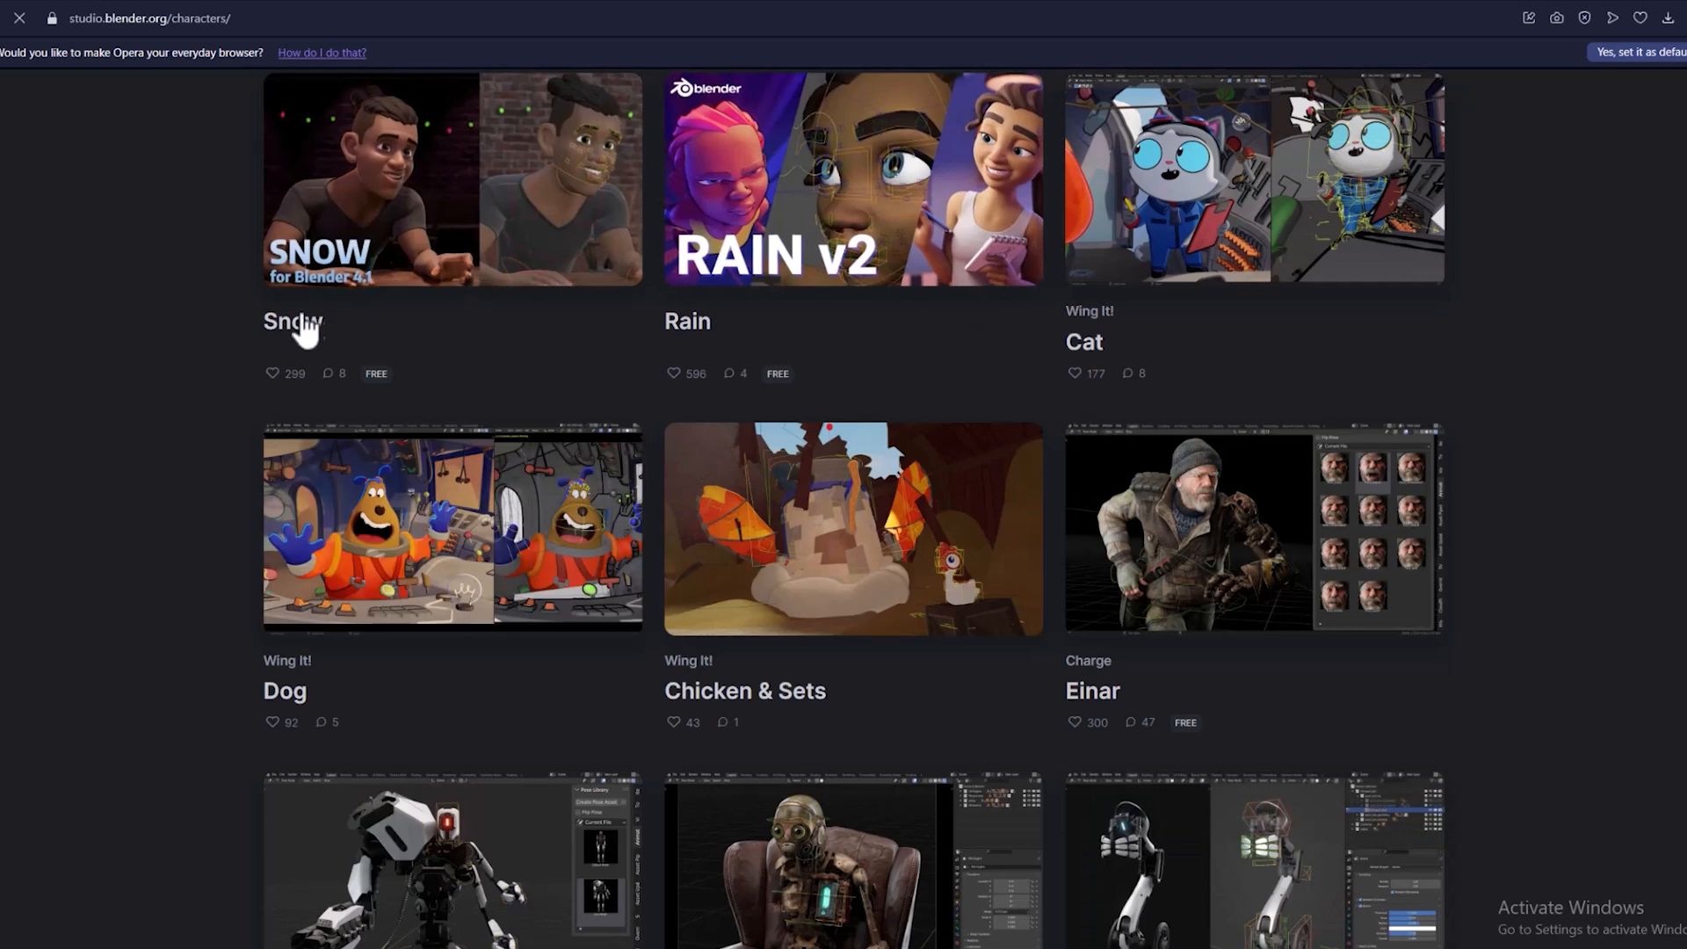
pyautogui.click(299, 325)
pyautogui.scroll(-5, 1123, 456)
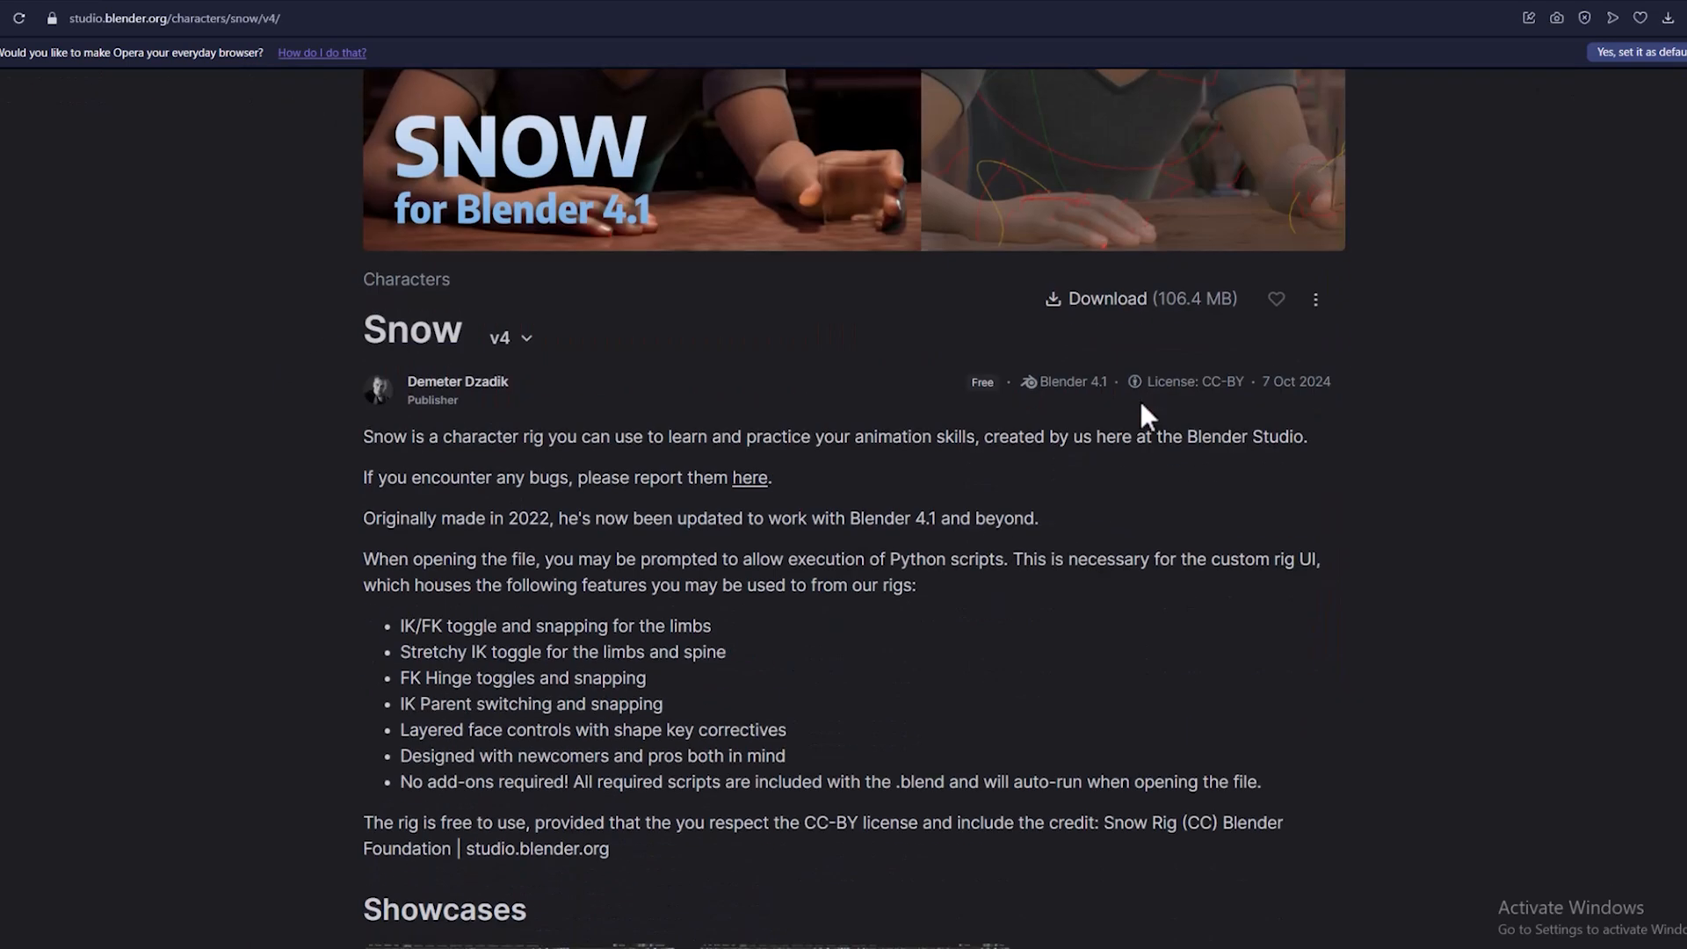
pyautogui.click(1142, 301)
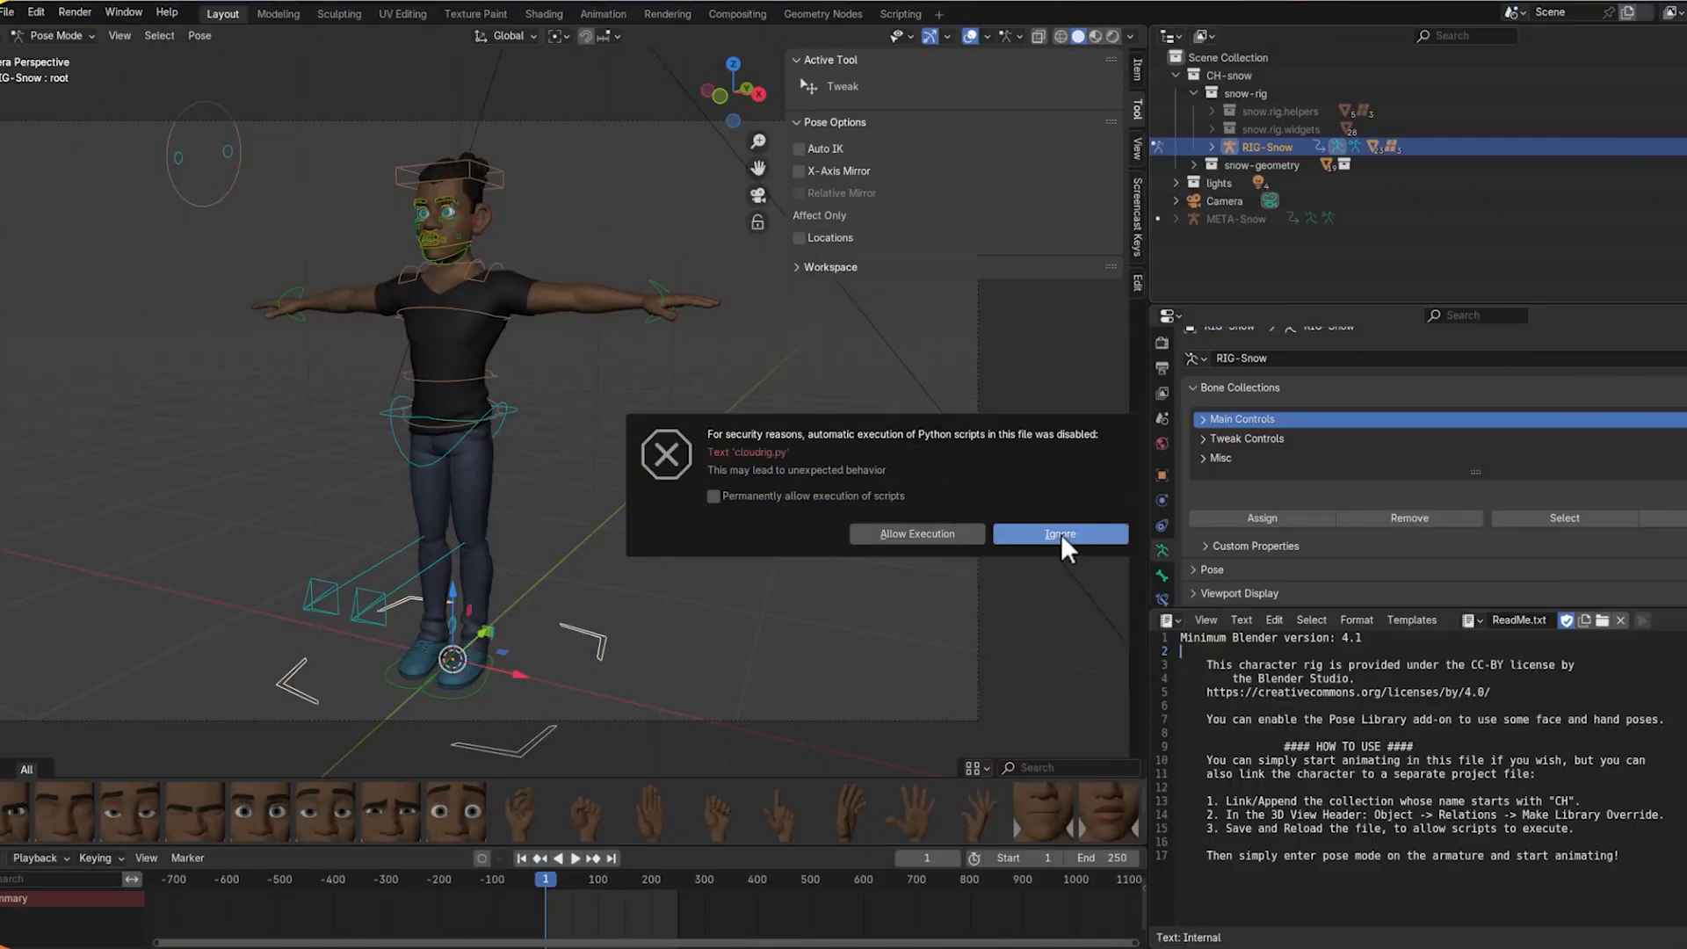
# In Blender, dismiss the Python script warning for the Snow rig file without allowing execution, and enable the Screencast Keys display.
pyautogui.click(1061, 535)
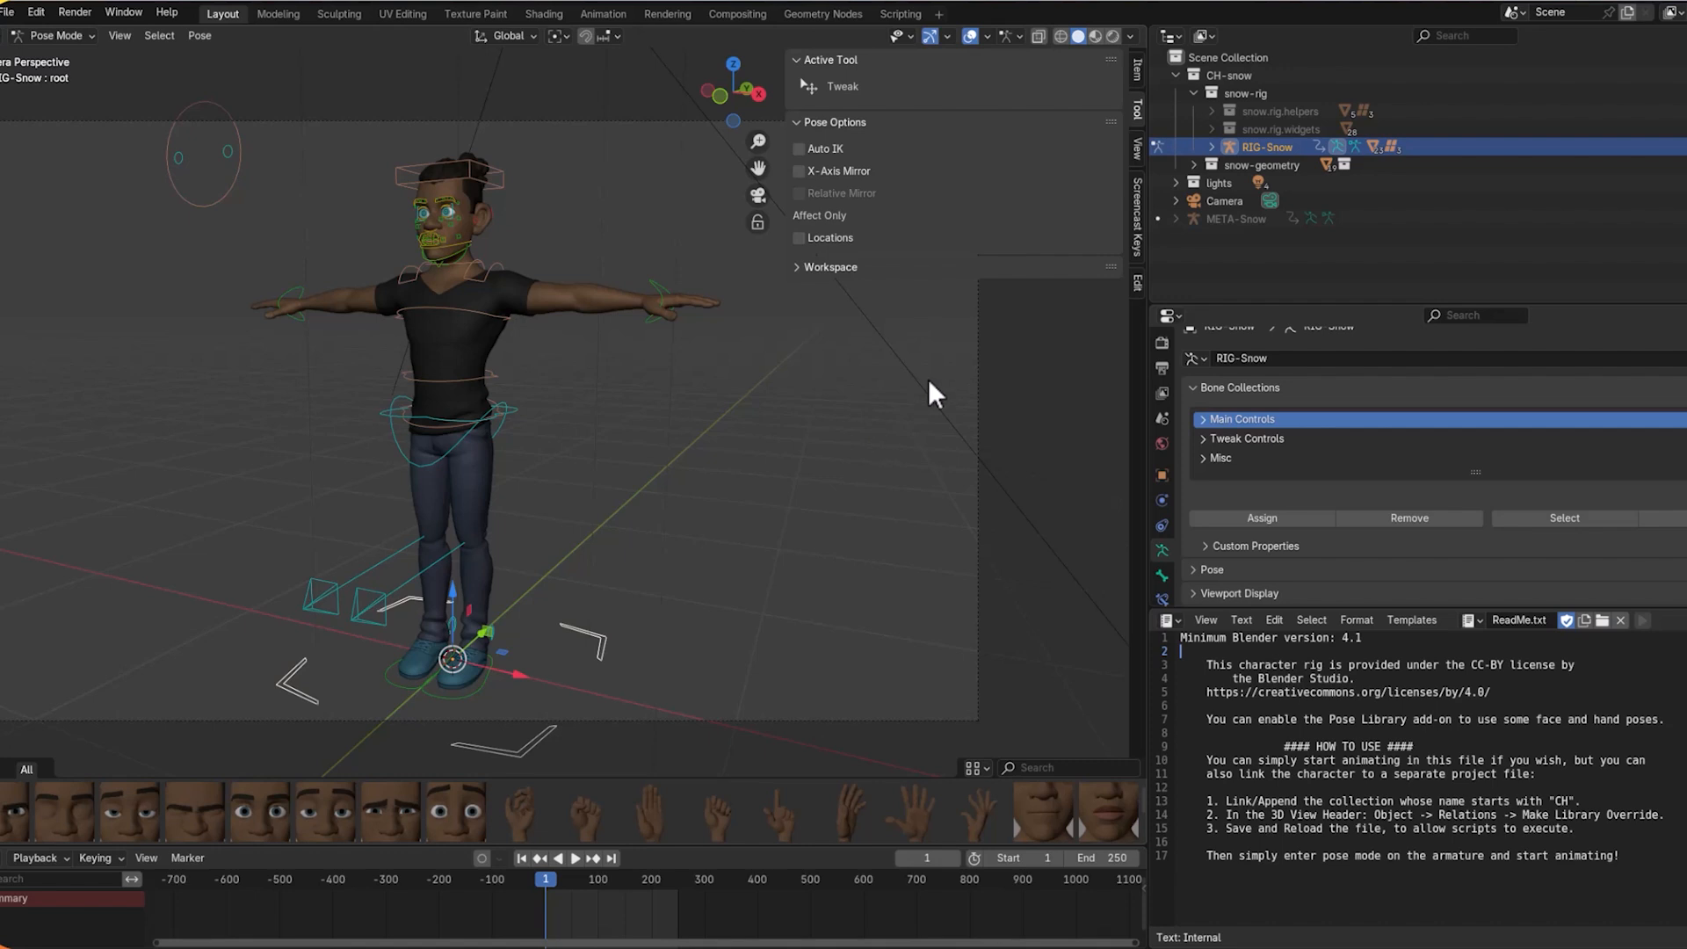
pyautogui.click(1139, 207)
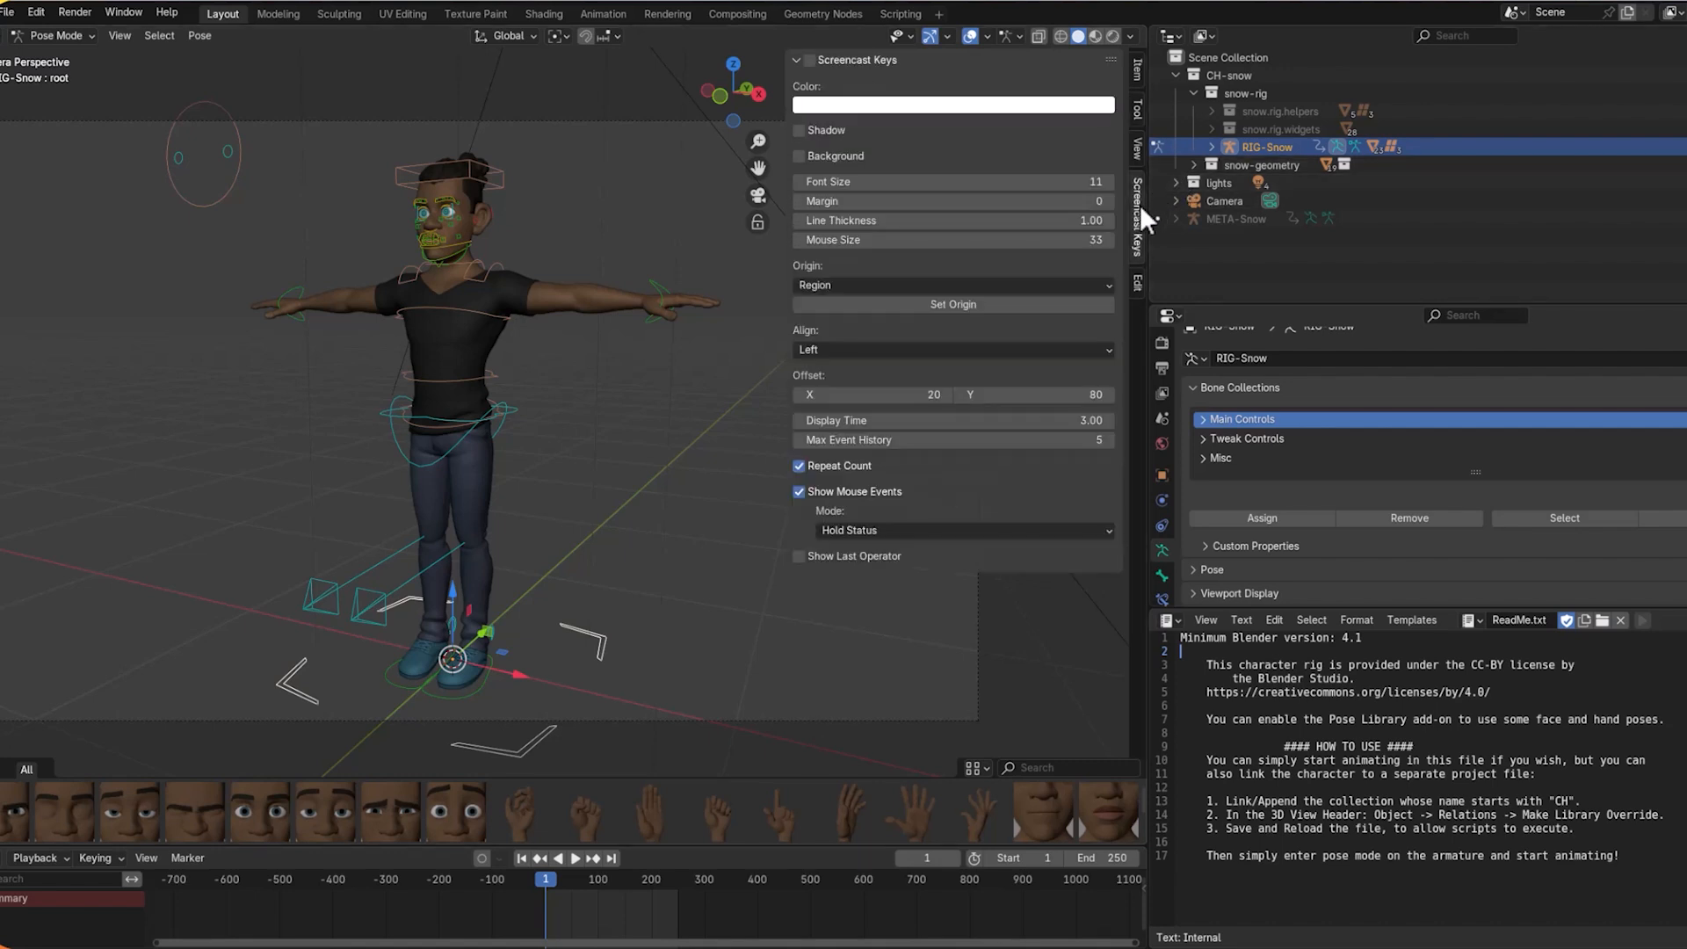
pyautogui.click(809, 61)
pyautogui.press('n')
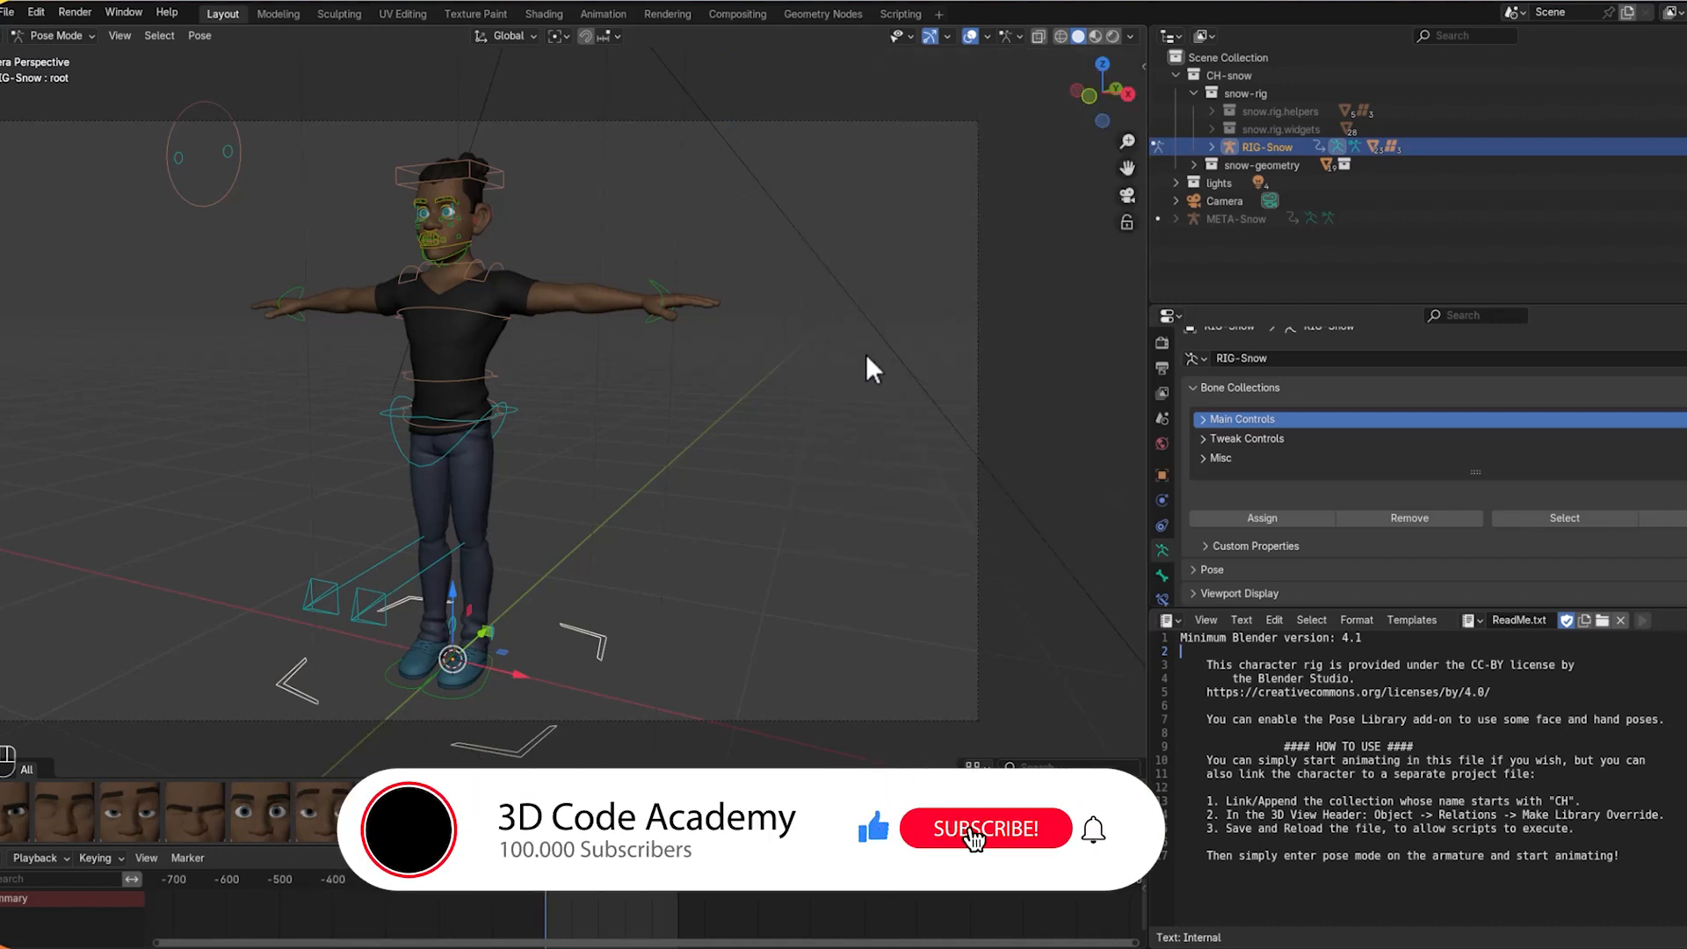
# Switch to the Animation workspace, with the character seen from the front in the small viewport and from the right in the main one.
pyautogui.moveTo(866, 353); pyautogui.dragTo(928, 367, button='middle')
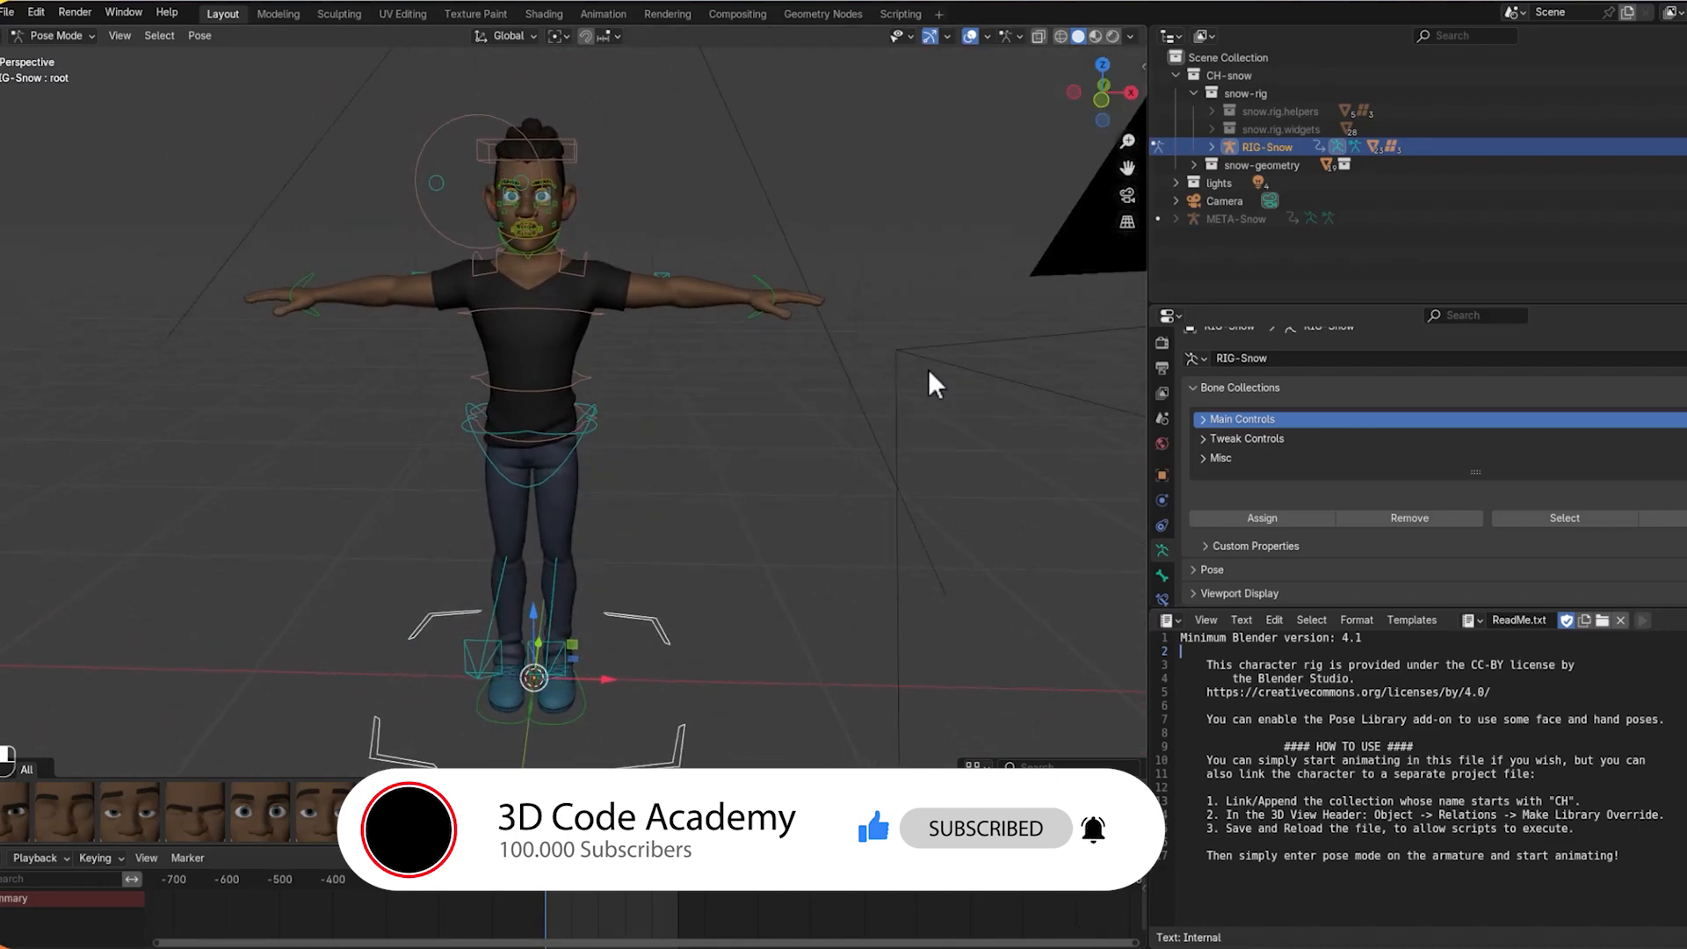
pyautogui.click(608, 11)
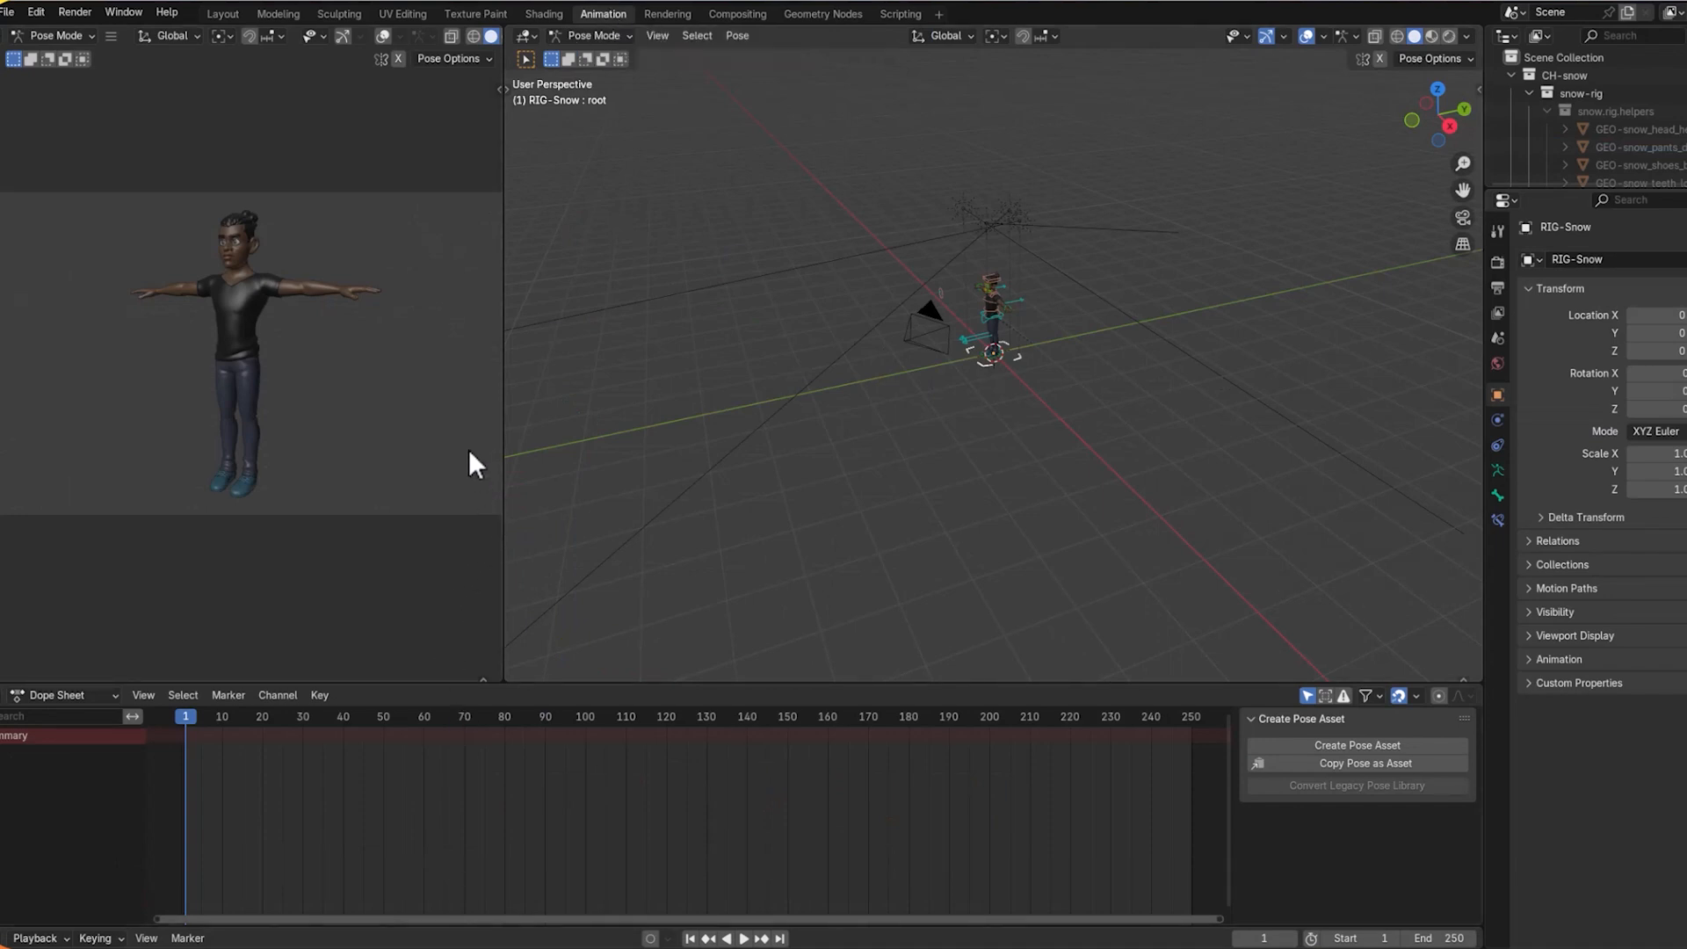
pyautogui.click(425, 433)
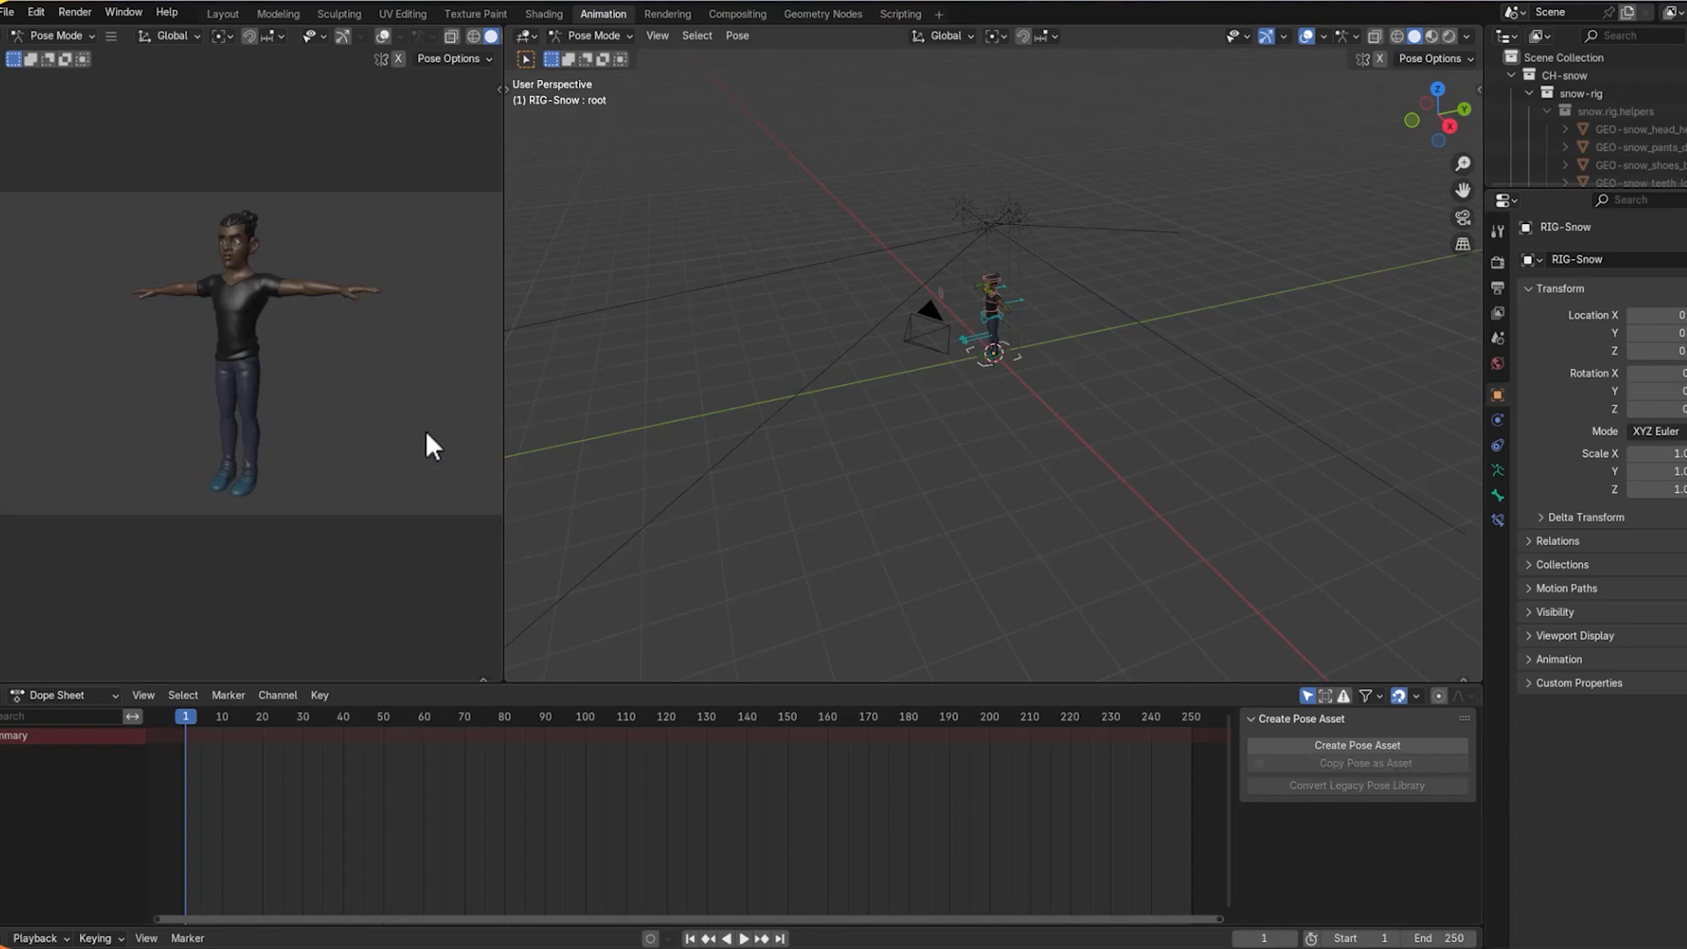
pyautogui.press('KP_1')
pyautogui.scroll(9, 426, 431)
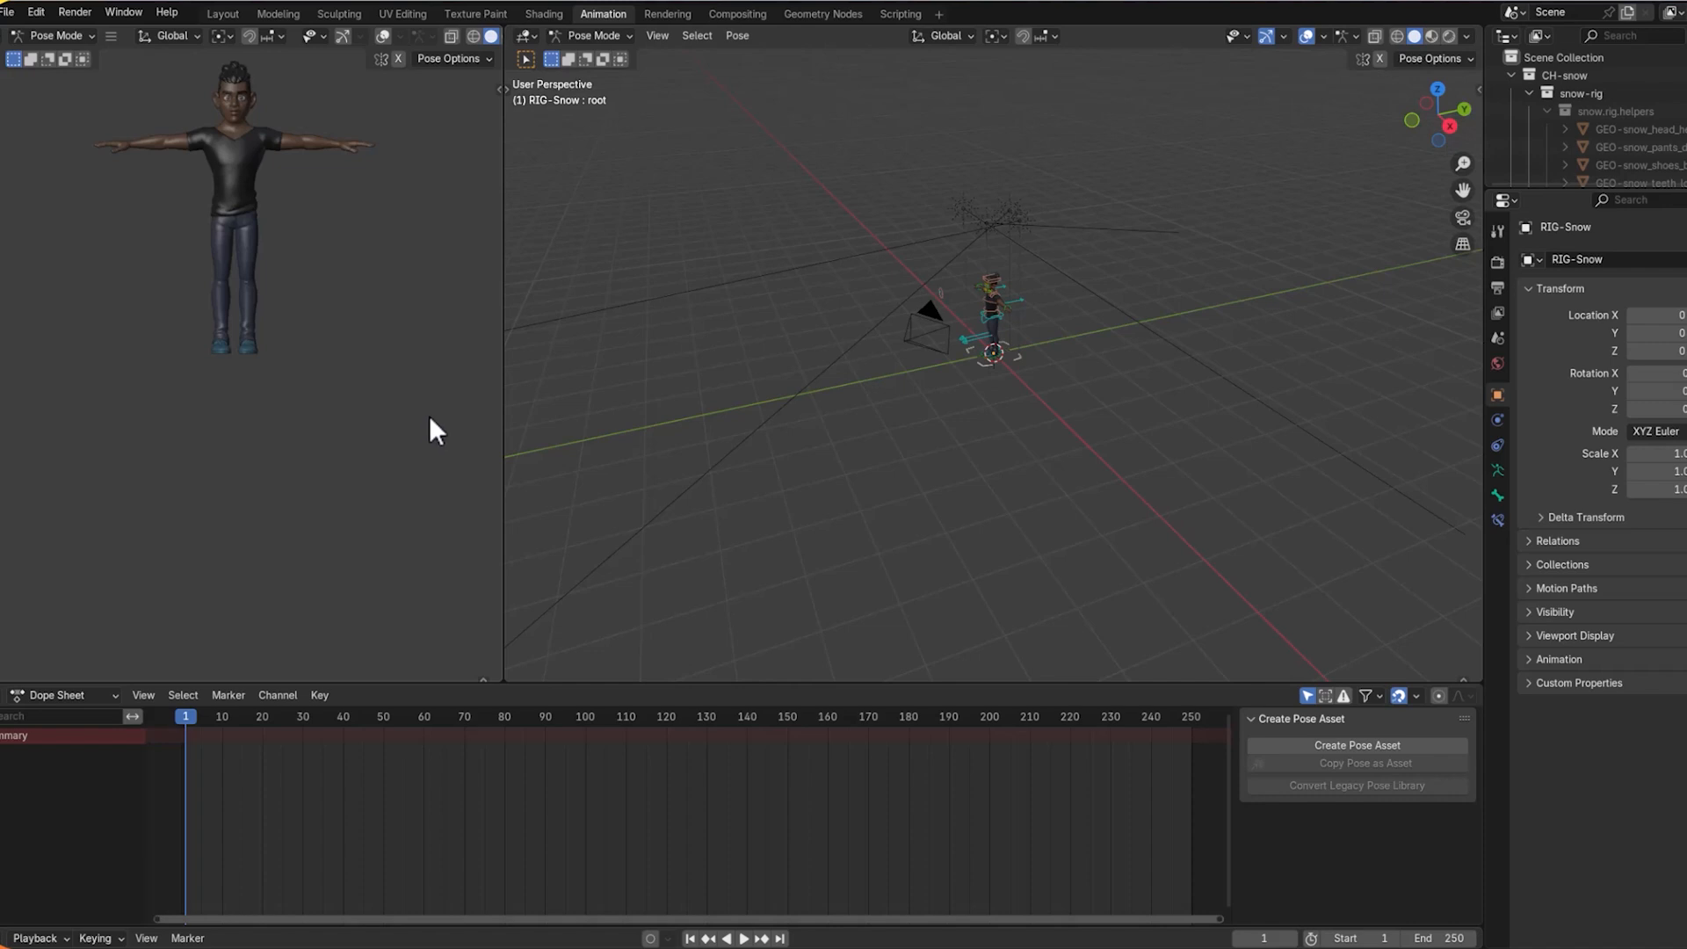
pyautogui.keyDown('shift'); pyautogui.moveTo(431, 389); pyautogui.dragTo(419, 578, button='middle'); pyautogui.keyUp('shift')
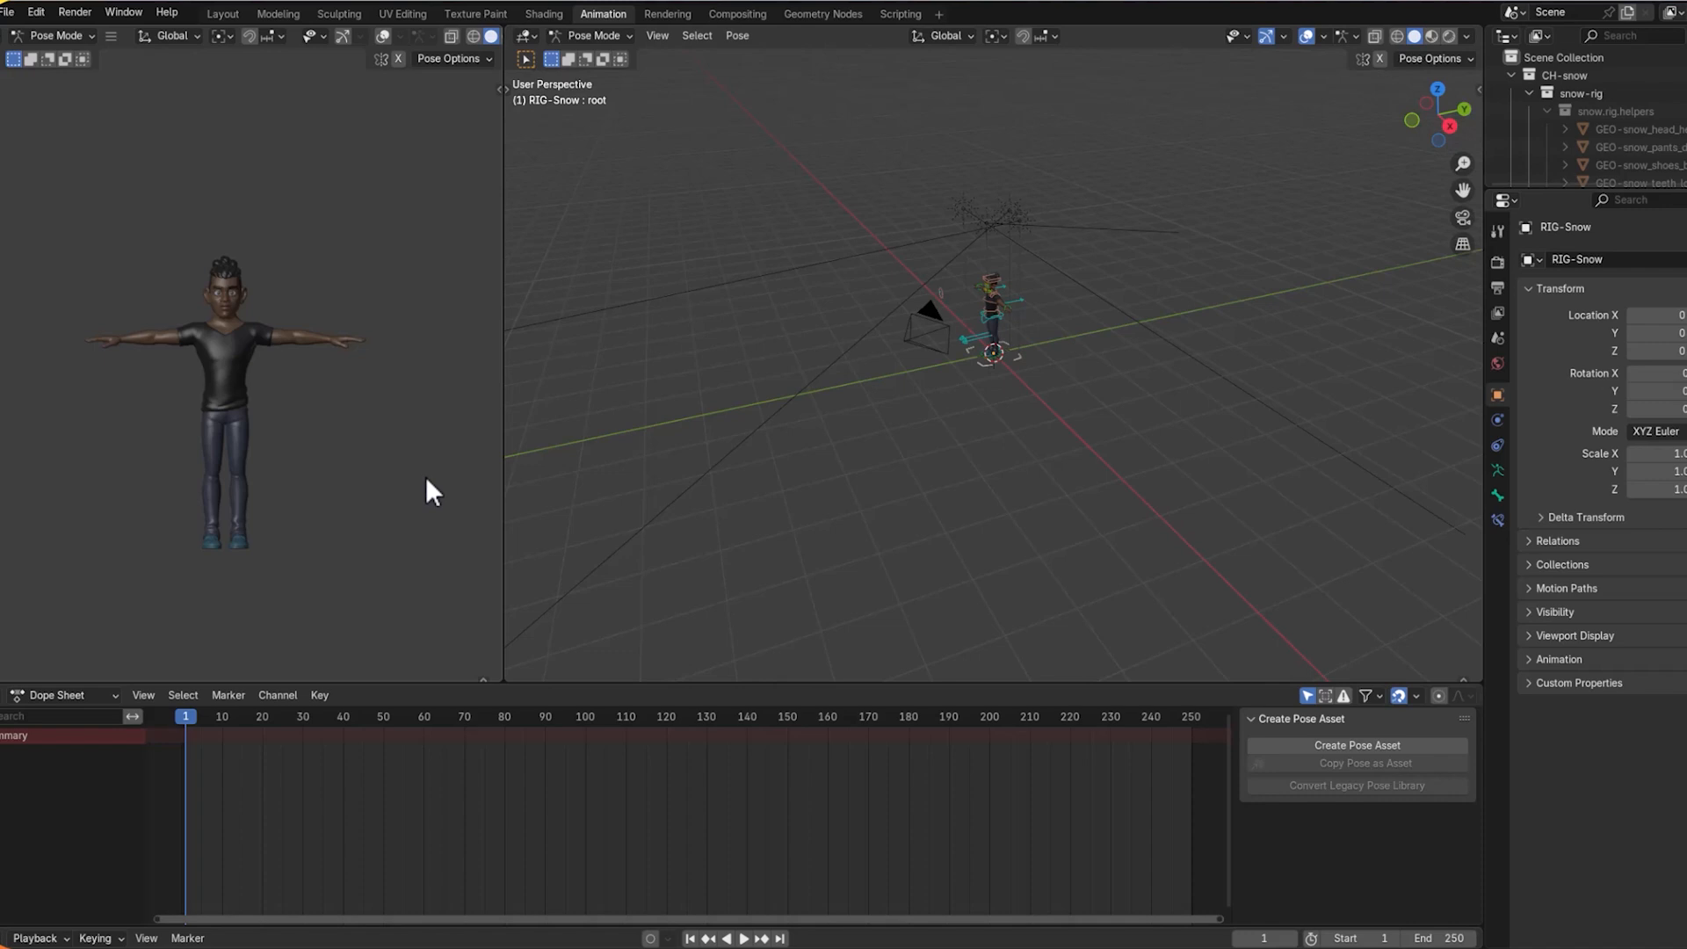
pyautogui.scroll(3, 1209, 533)
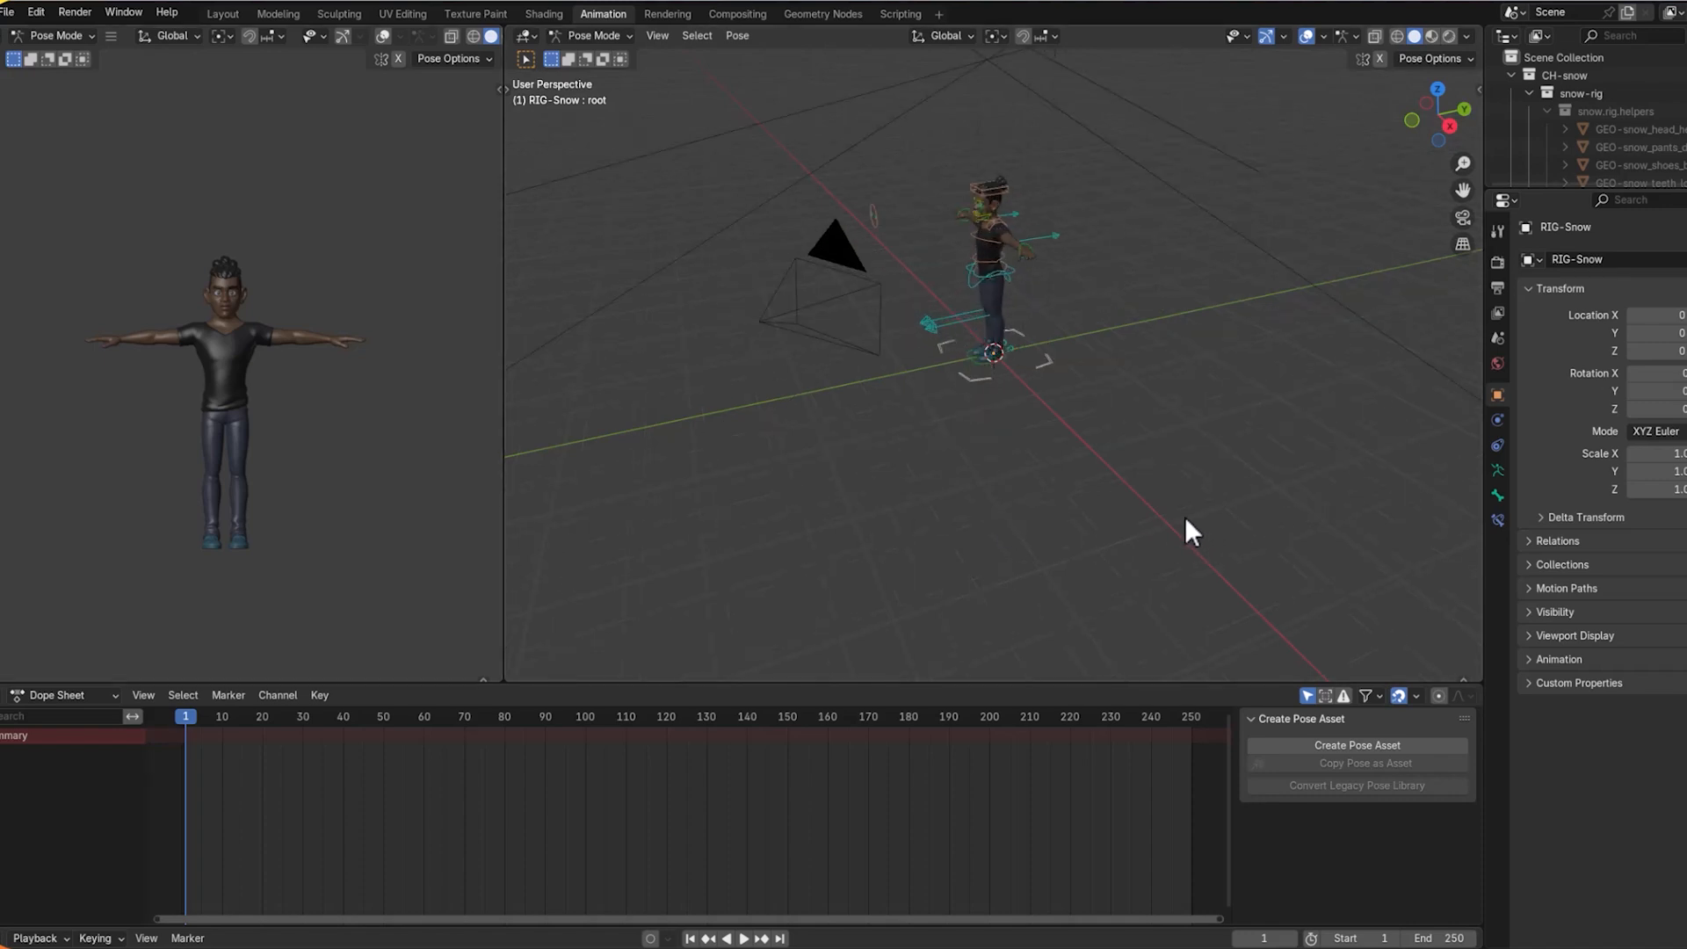
pyautogui.press('KP_3')
pyautogui.scroll(4, 1165, 508)
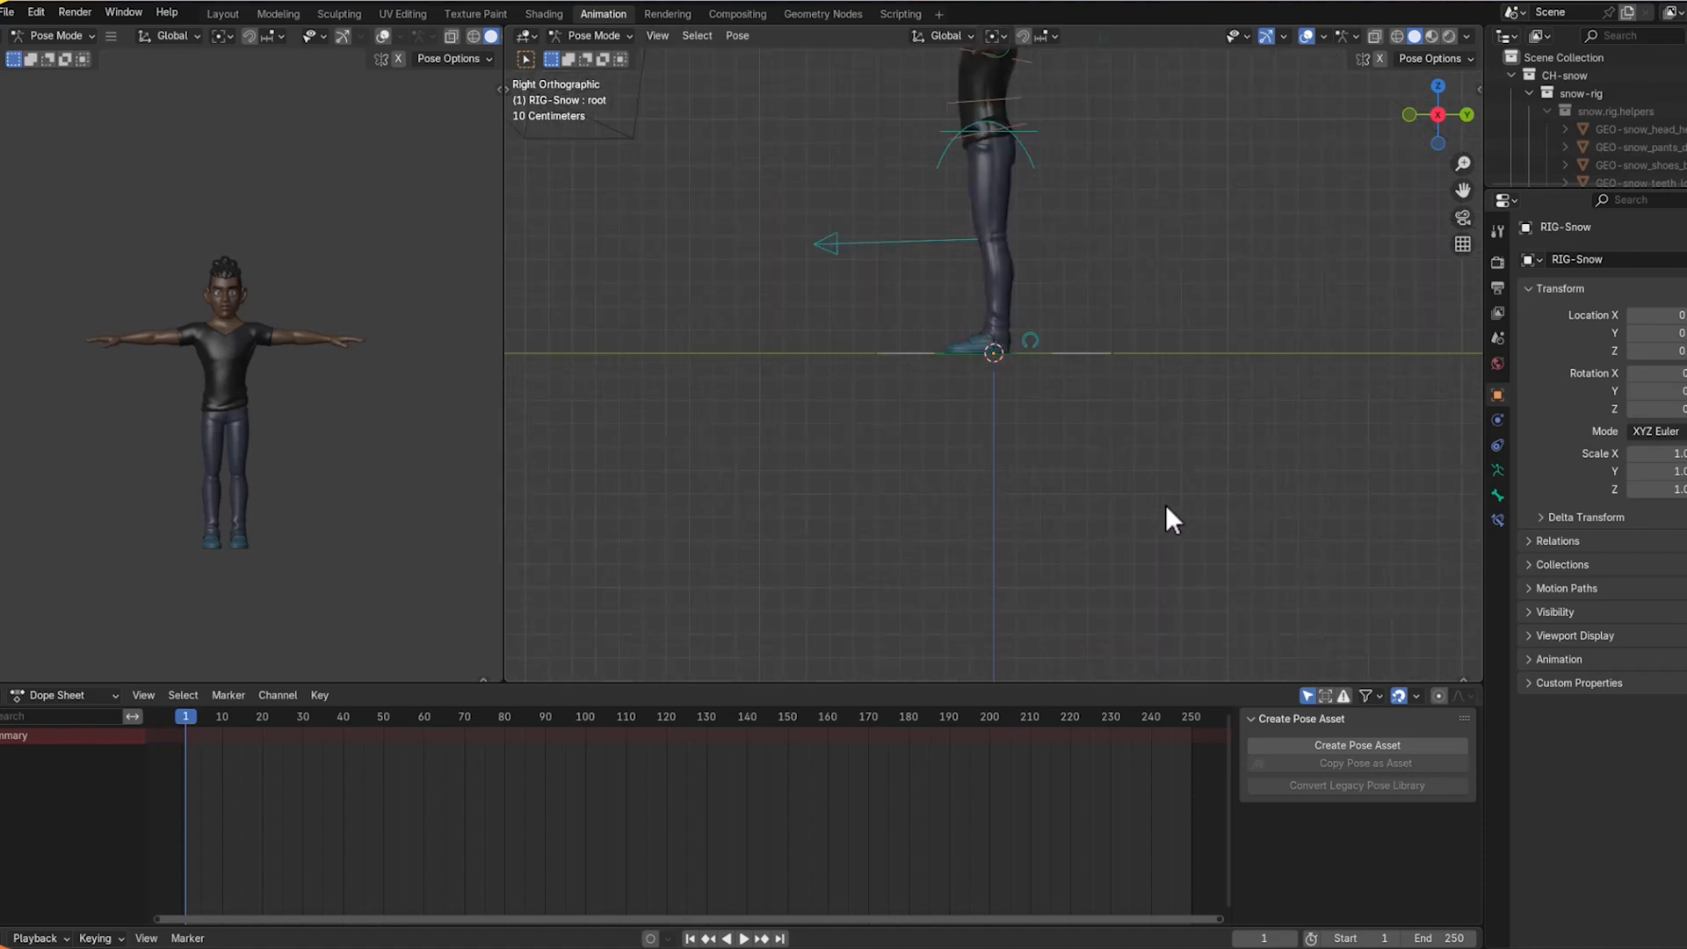
pyautogui.moveTo(1462, 189); pyautogui.dragTo(1626, 430)
pyautogui.scroll(1, 256, 380)
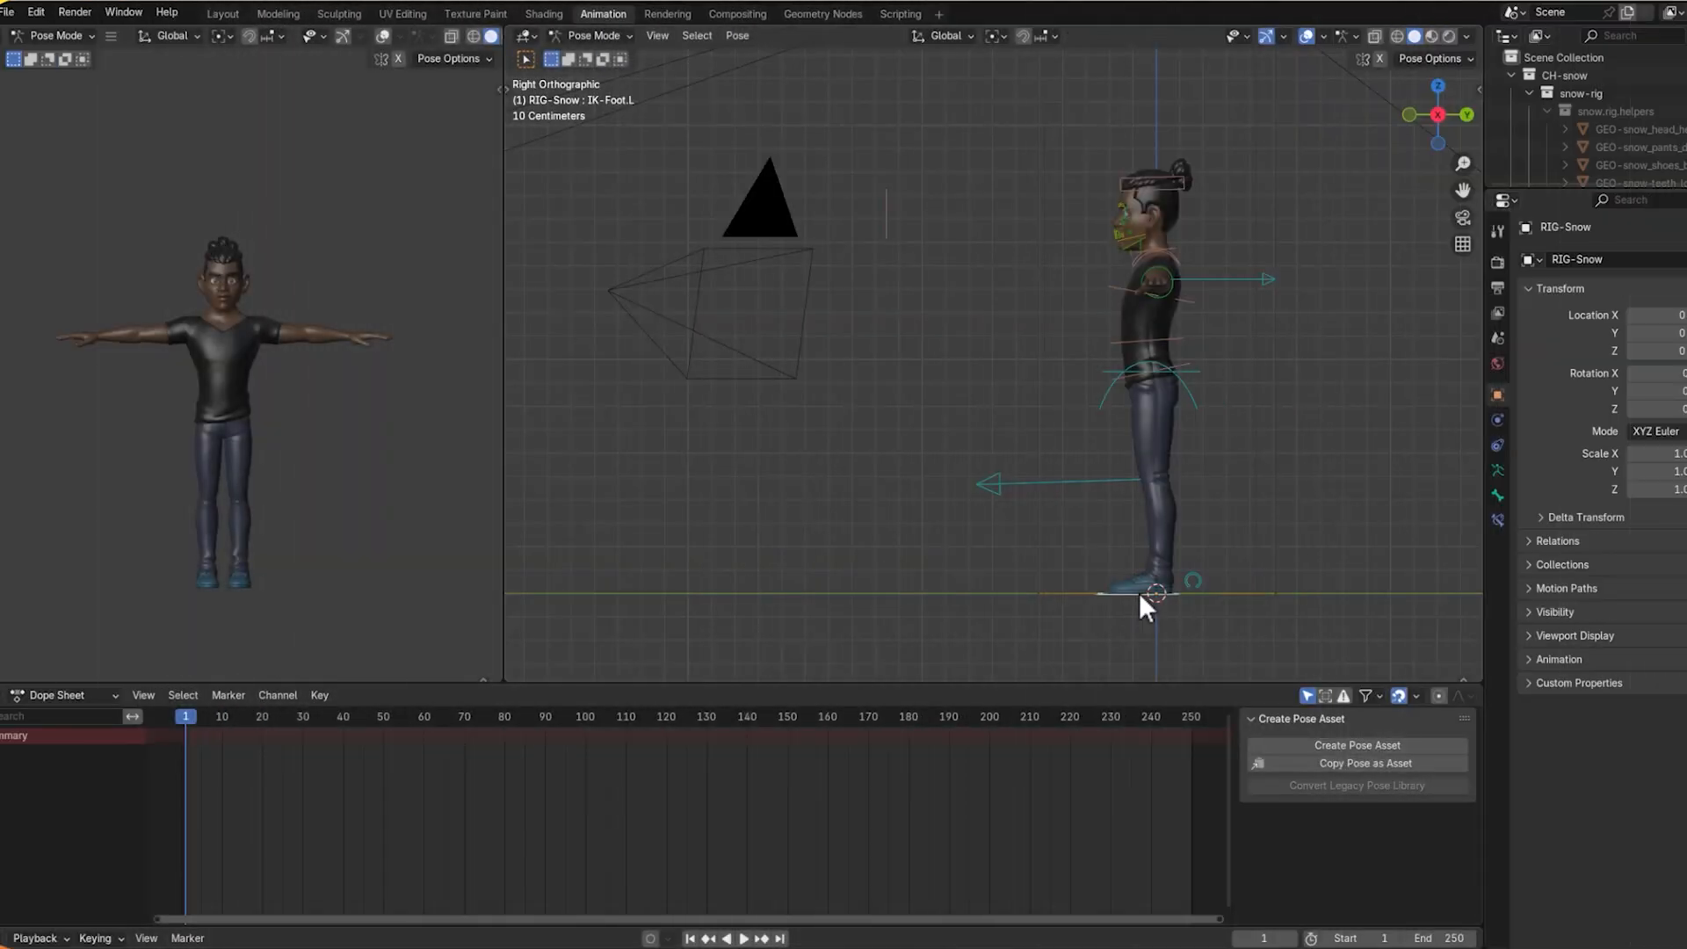
# Move the left foot IK control about 0.38 m forward and 0.15 m up, and tilt the toes upward with the foot roll control.
pyautogui.press('g')
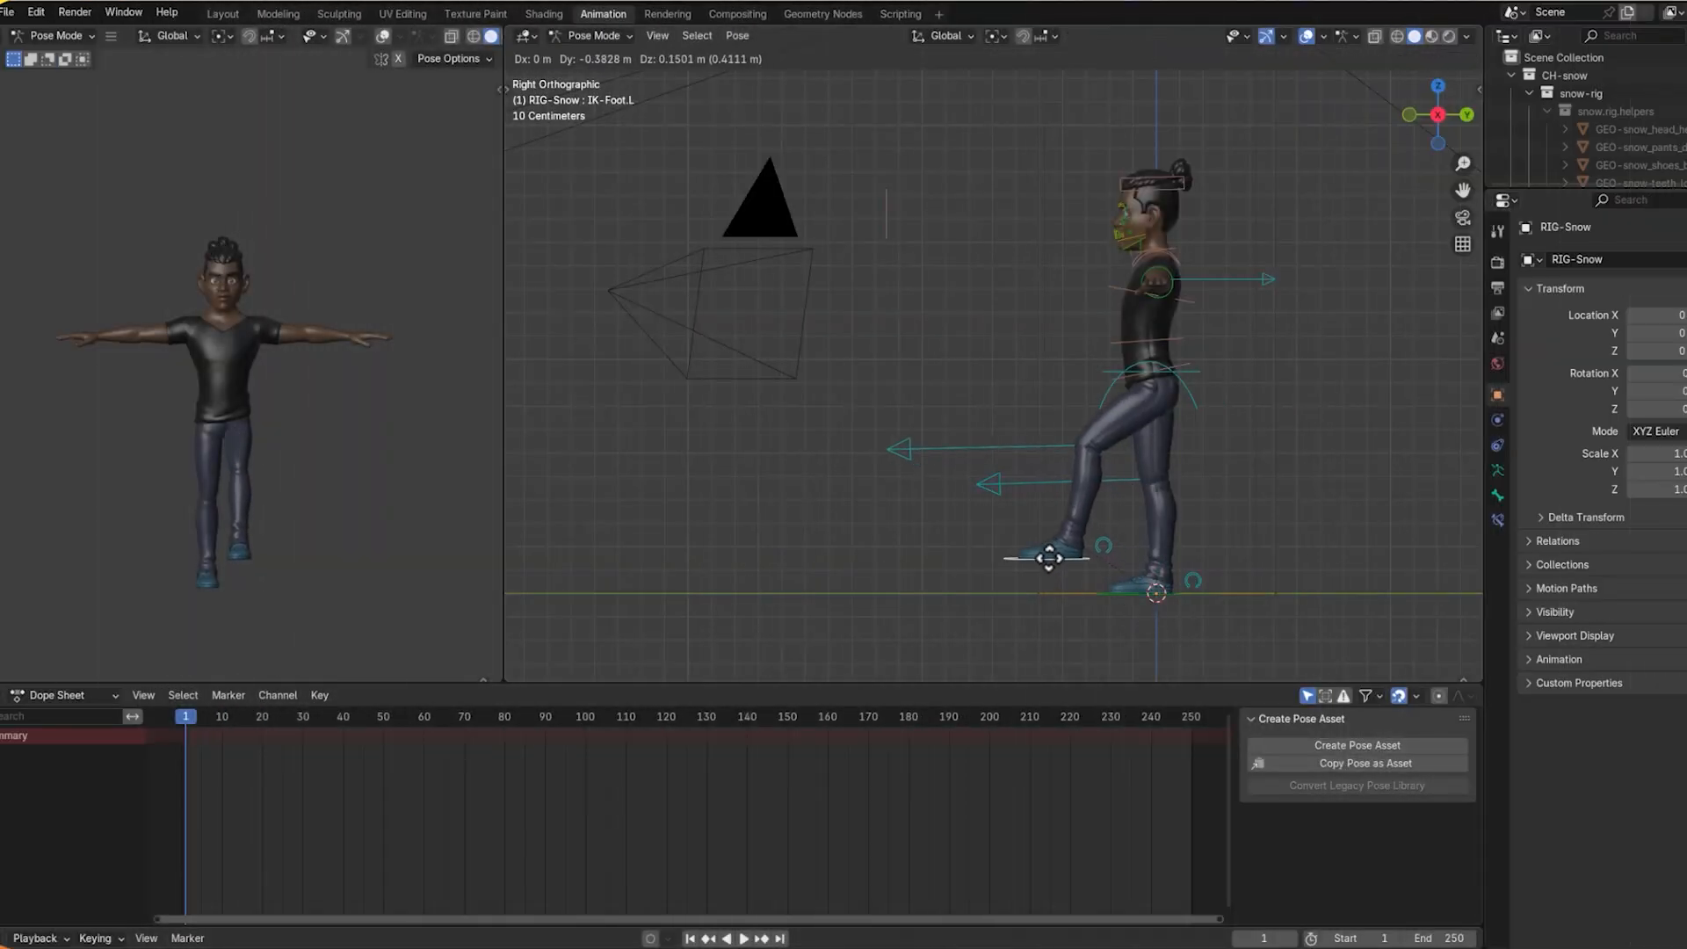
pyautogui.click(1048, 558)
pyautogui.click(1123, 548)
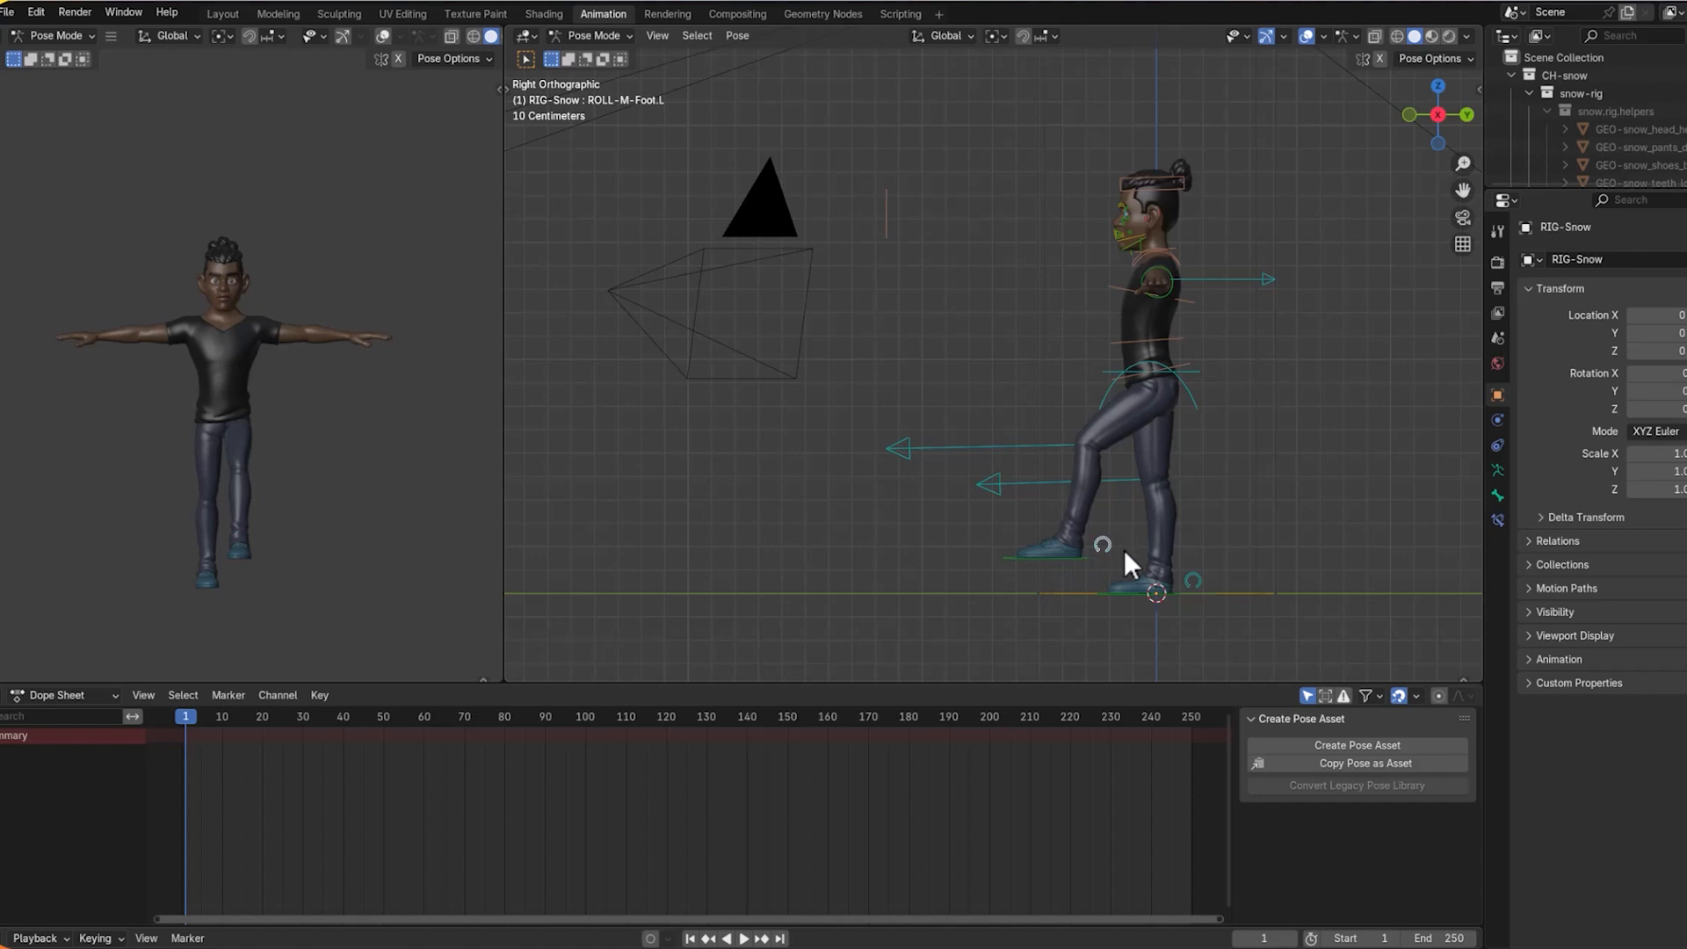
pyautogui.press('r')
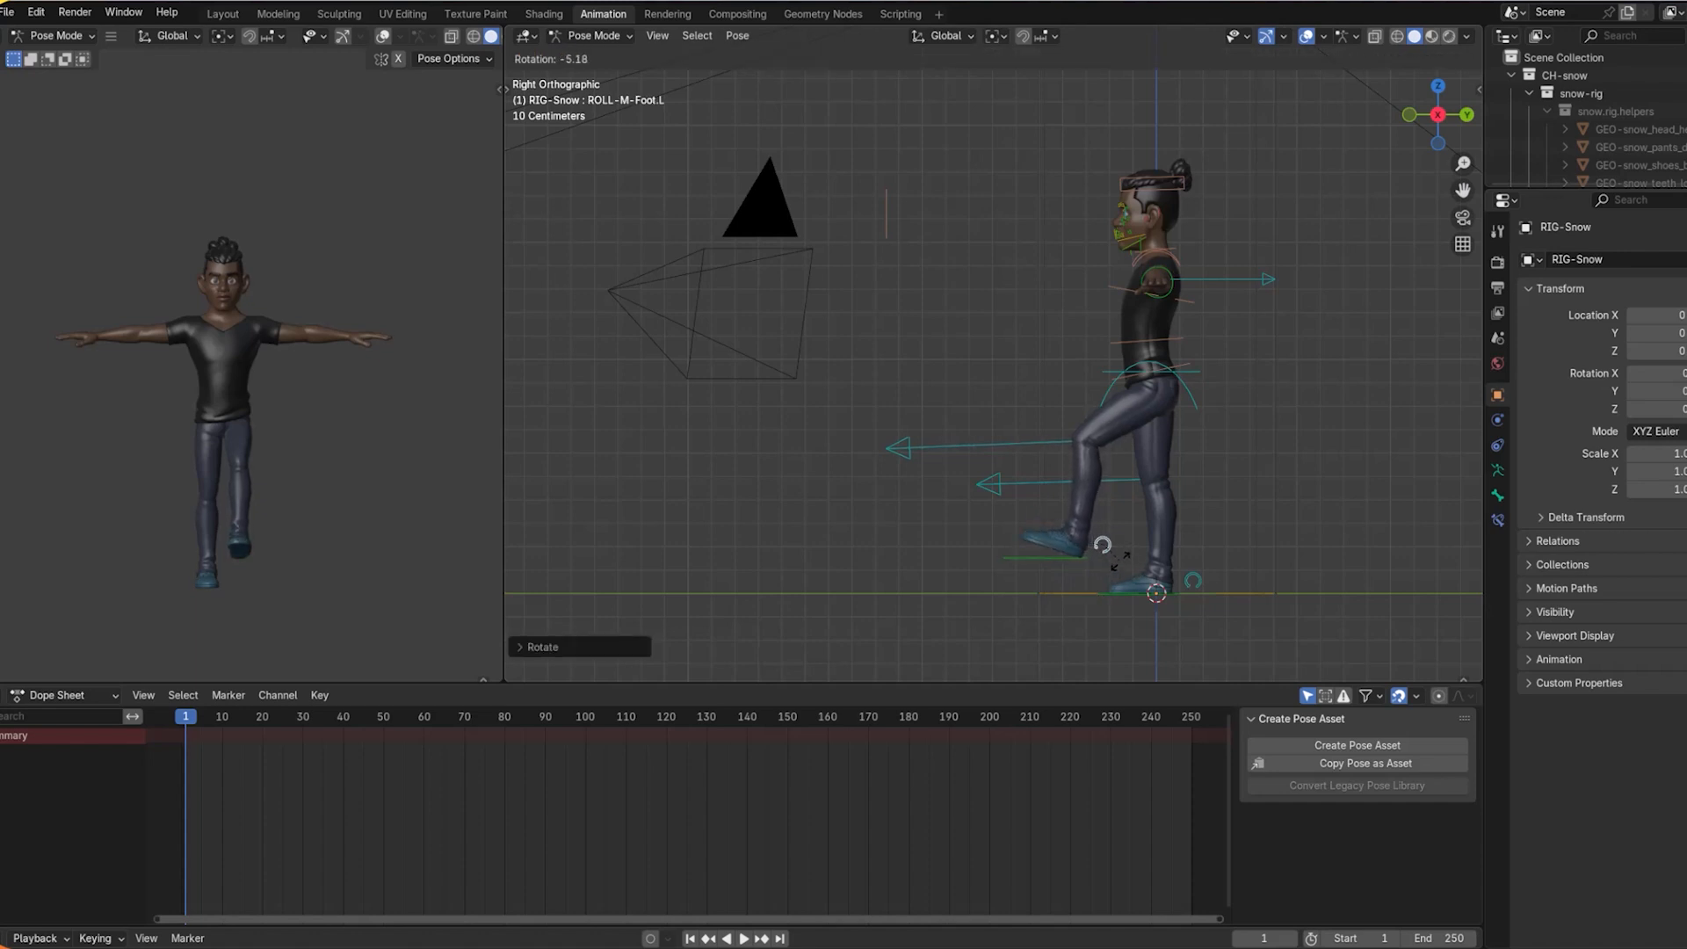
pyautogui.click(1120, 561)
pyautogui.press('r')
pyautogui.rightClick(1072, 561)
# Lower the left foot IK control about 0.16 m to ground level and move it about 0.05 m further forward.
pyautogui.click(1072, 561)
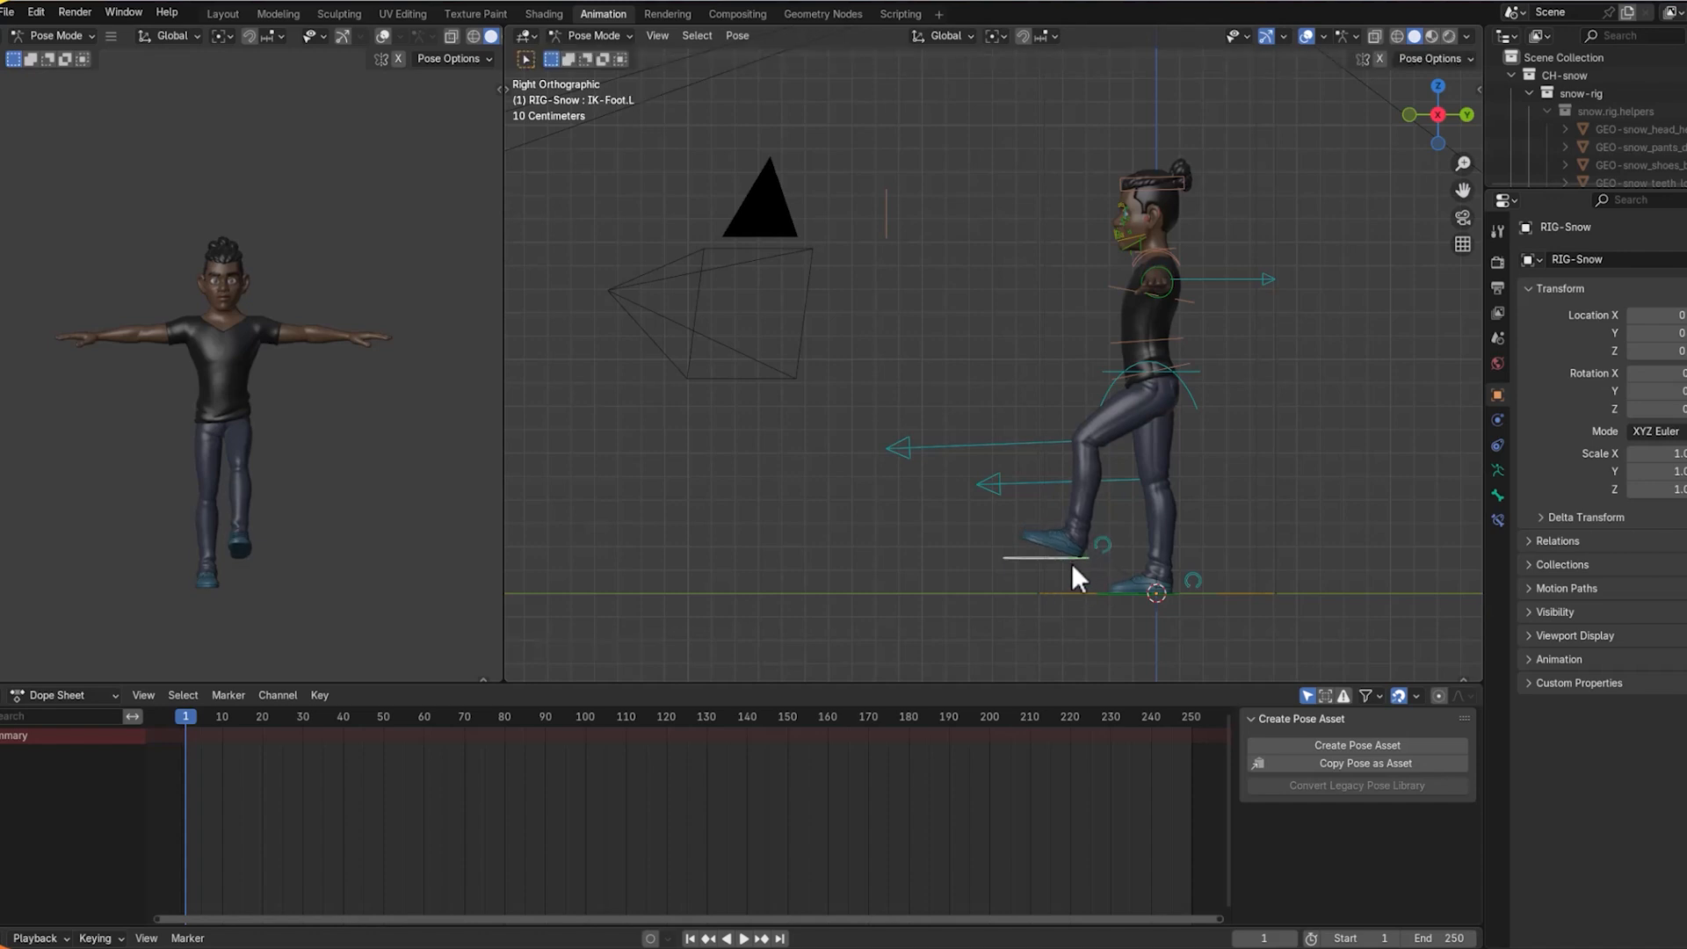
pyautogui.press('g')
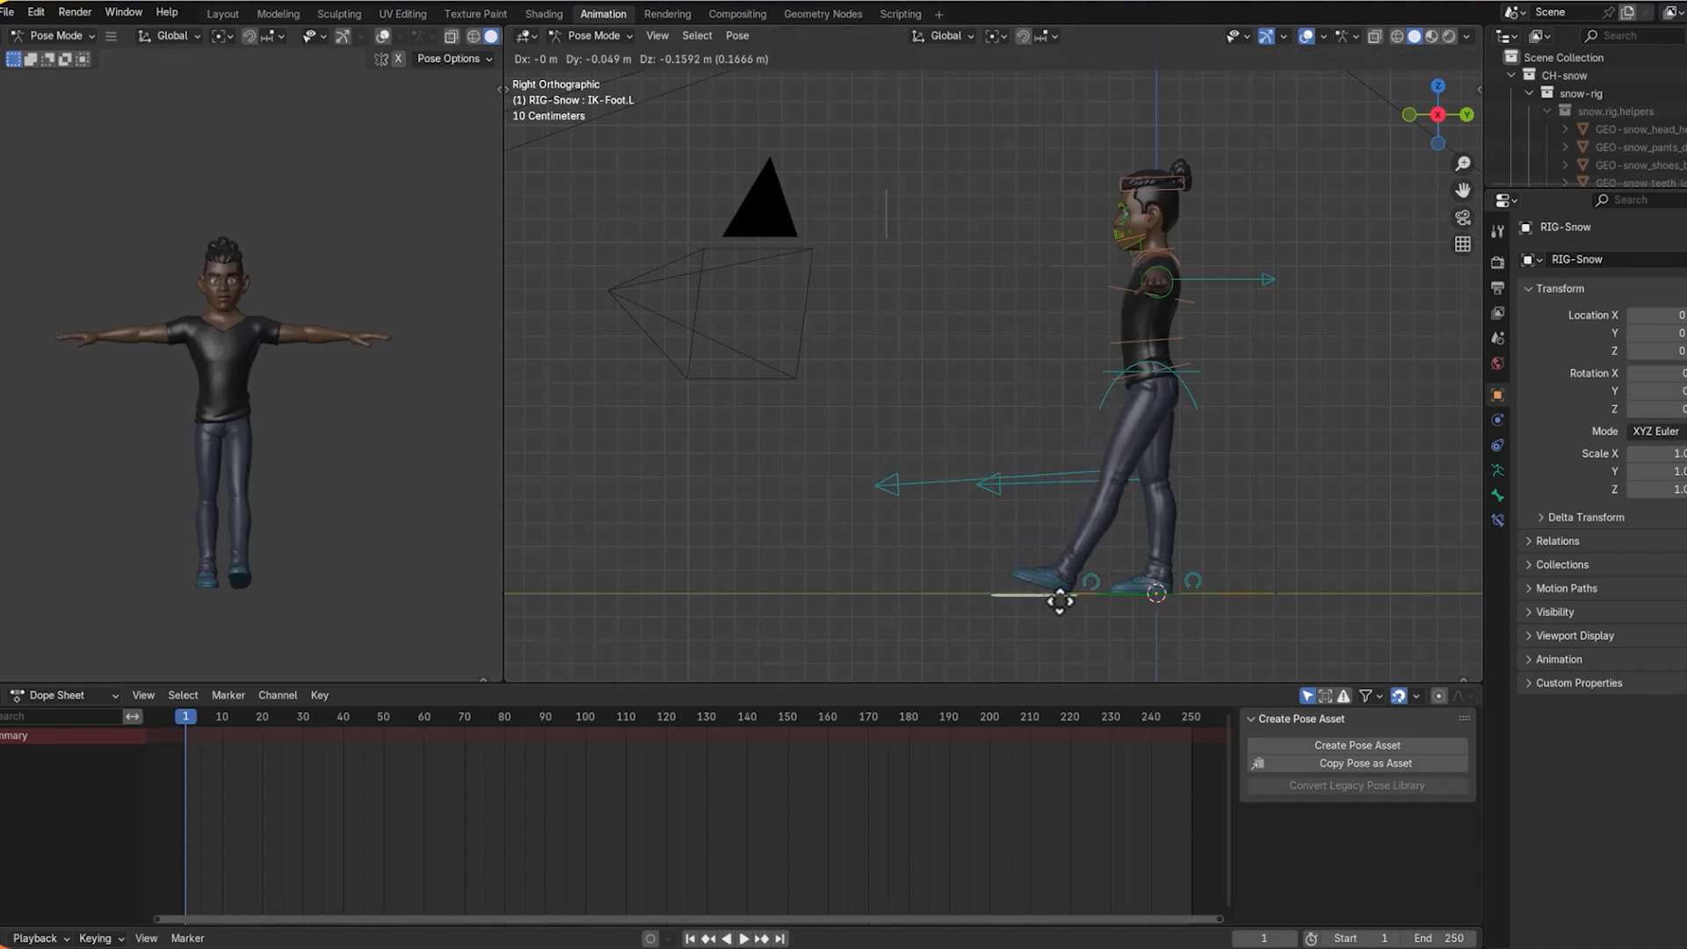
pyautogui.click(1060, 600)
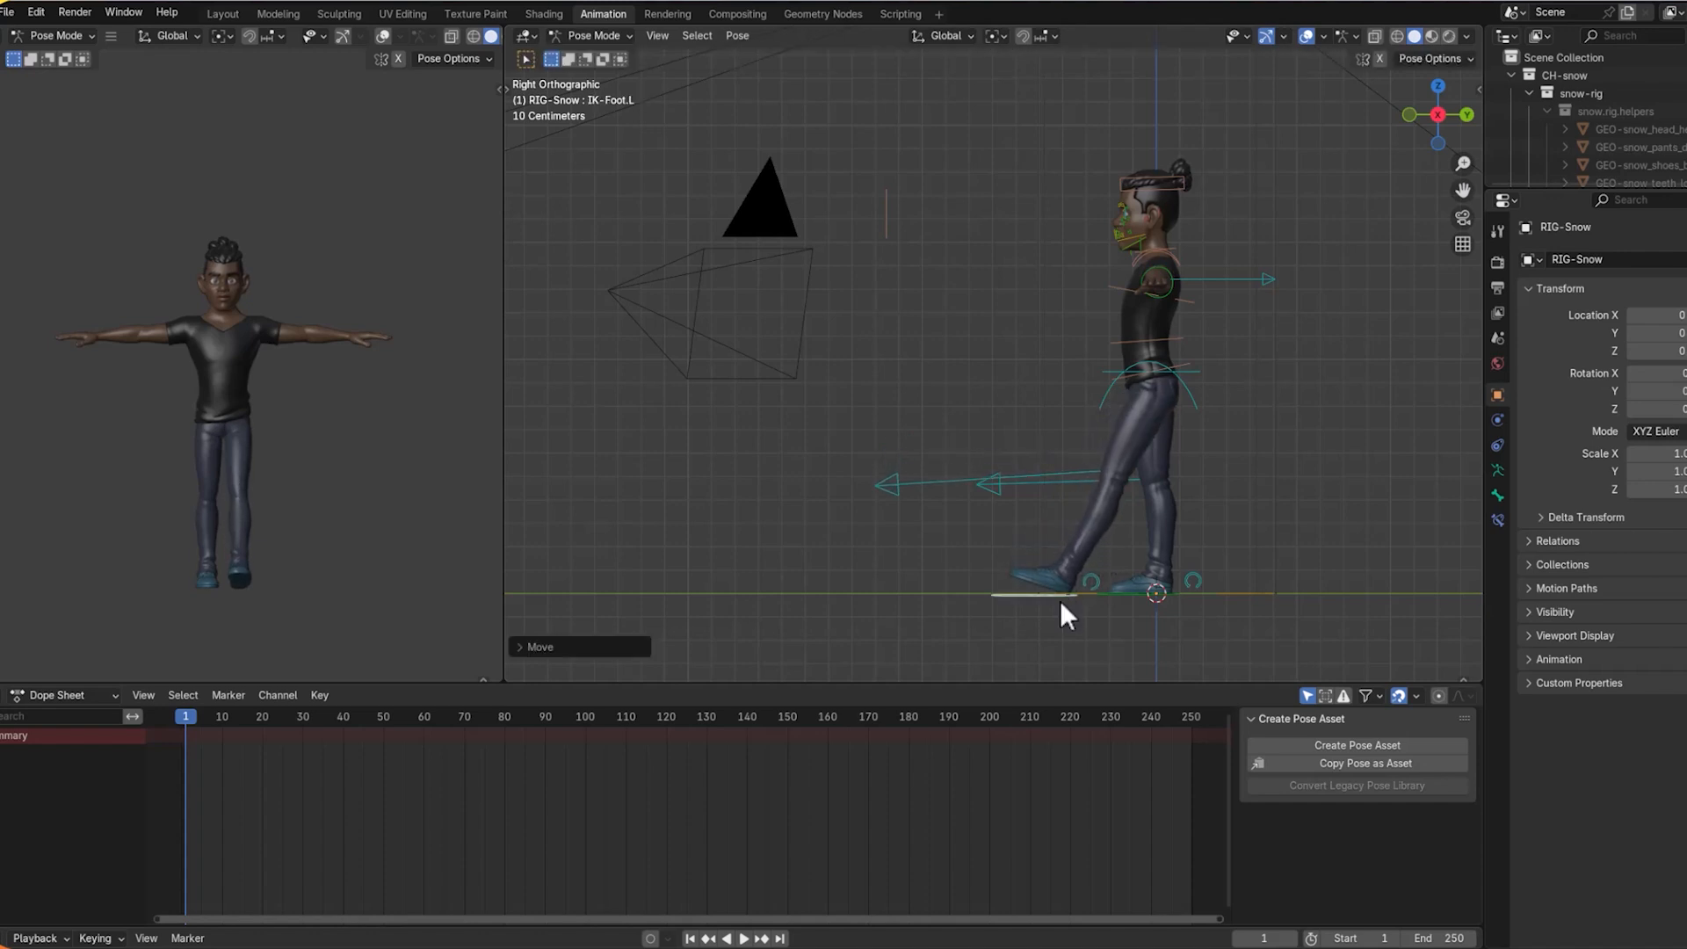
# Move the right foot IK control straight back along the ground and raise the heel with the right foot roll control.
pyautogui.click(1125, 594)
pyautogui.press('g')
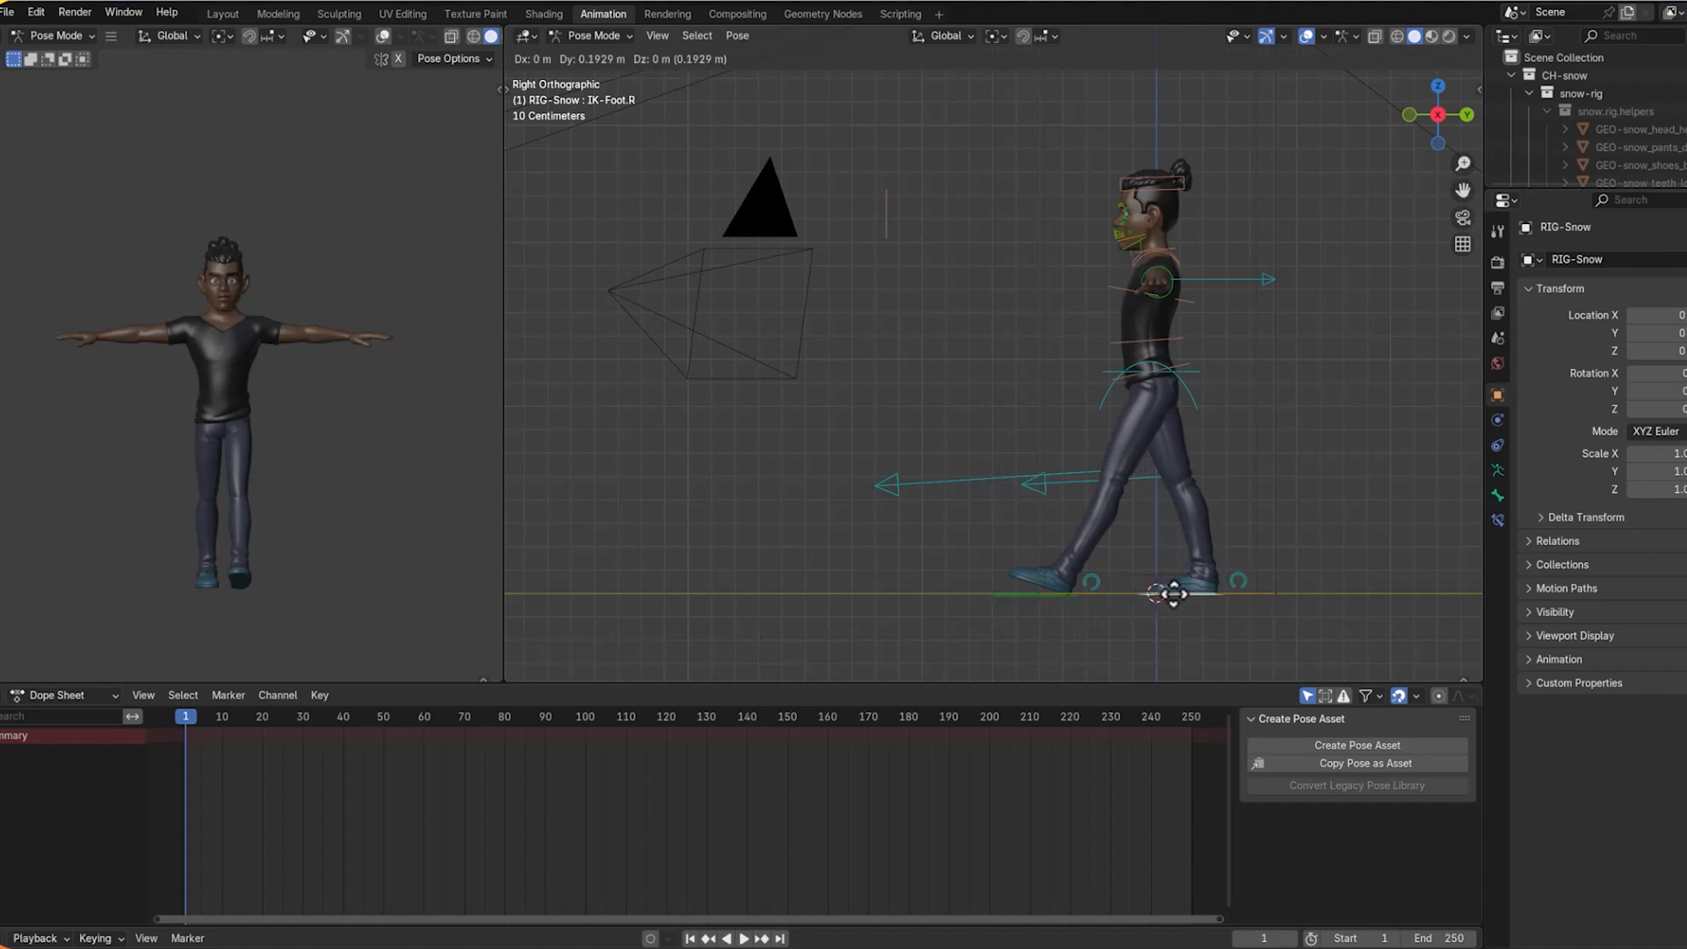
pyautogui.click(1192, 594)
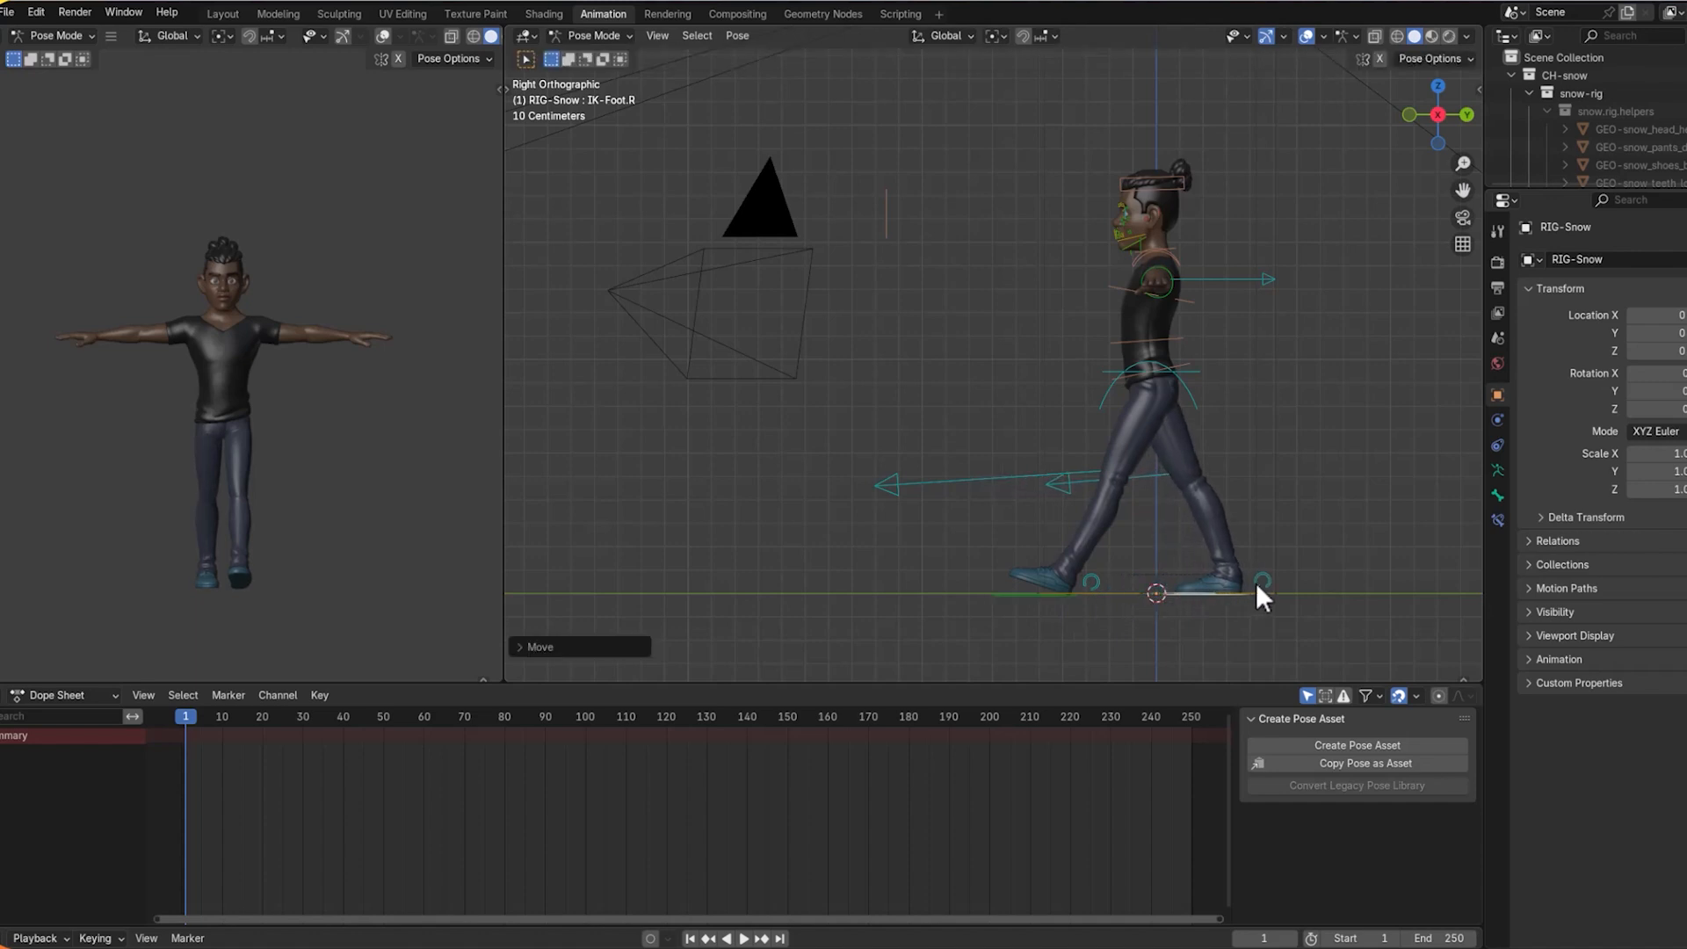
pyautogui.click(1274, 580)
pyautogui.press('r')
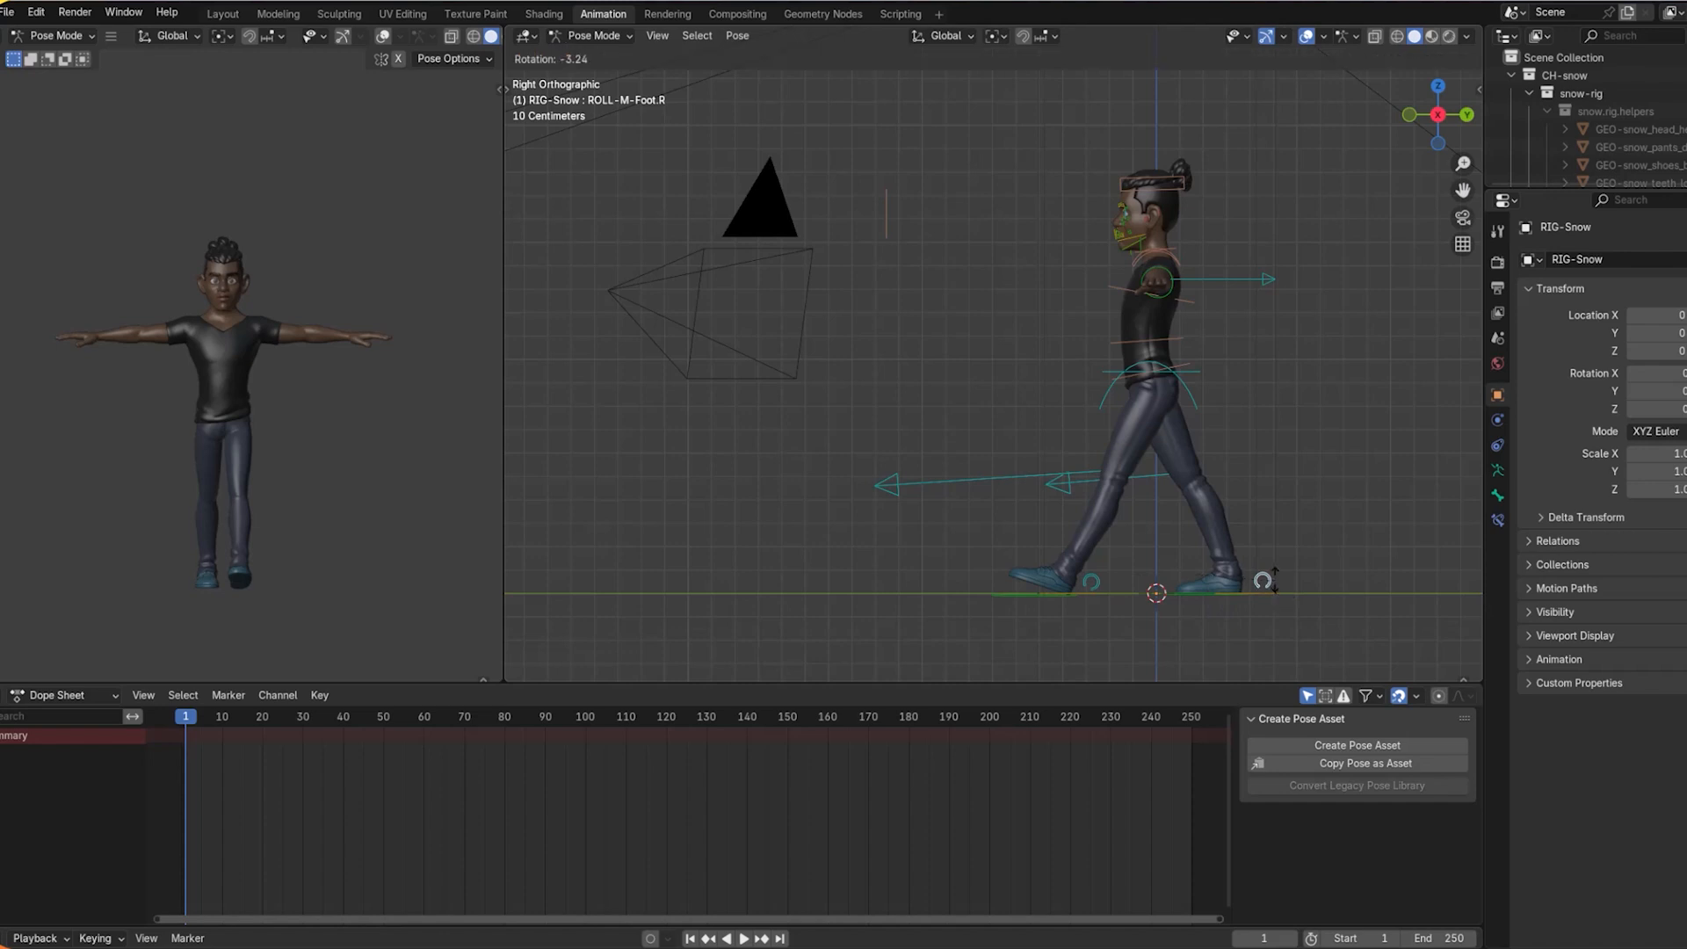
pyautogui.click(1264, 576)
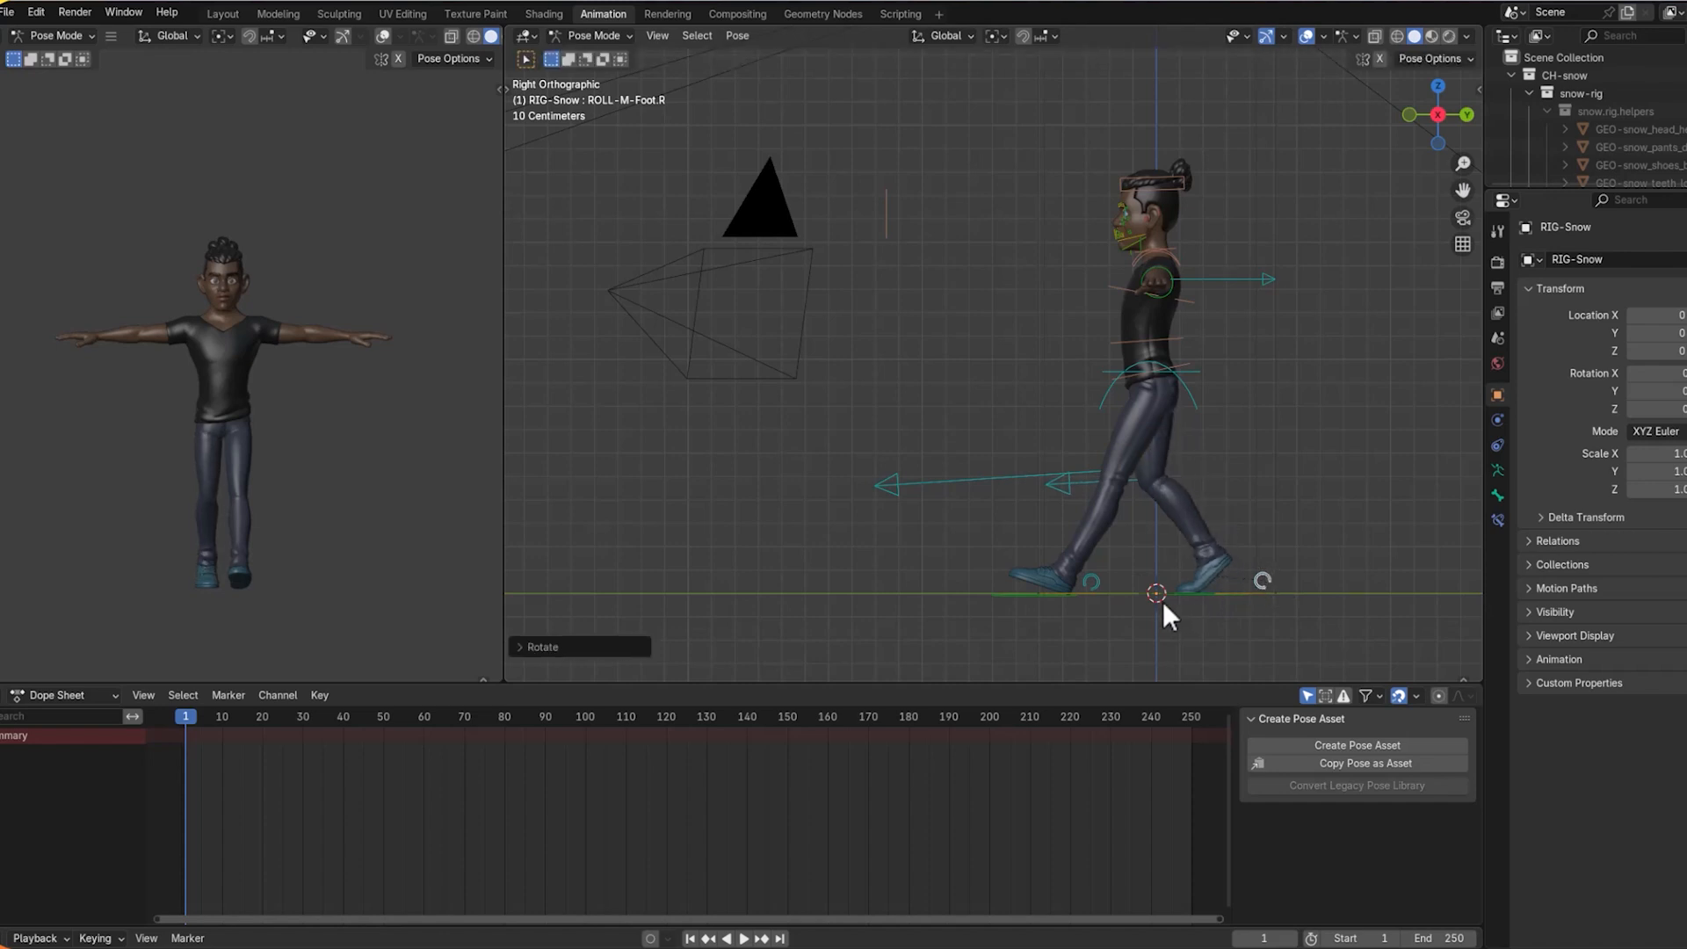
# Move the torso control about 0.09 m forward so the body sits between the two feet.
pyautogui.click(1184, 374)
pyautogui.press('g')
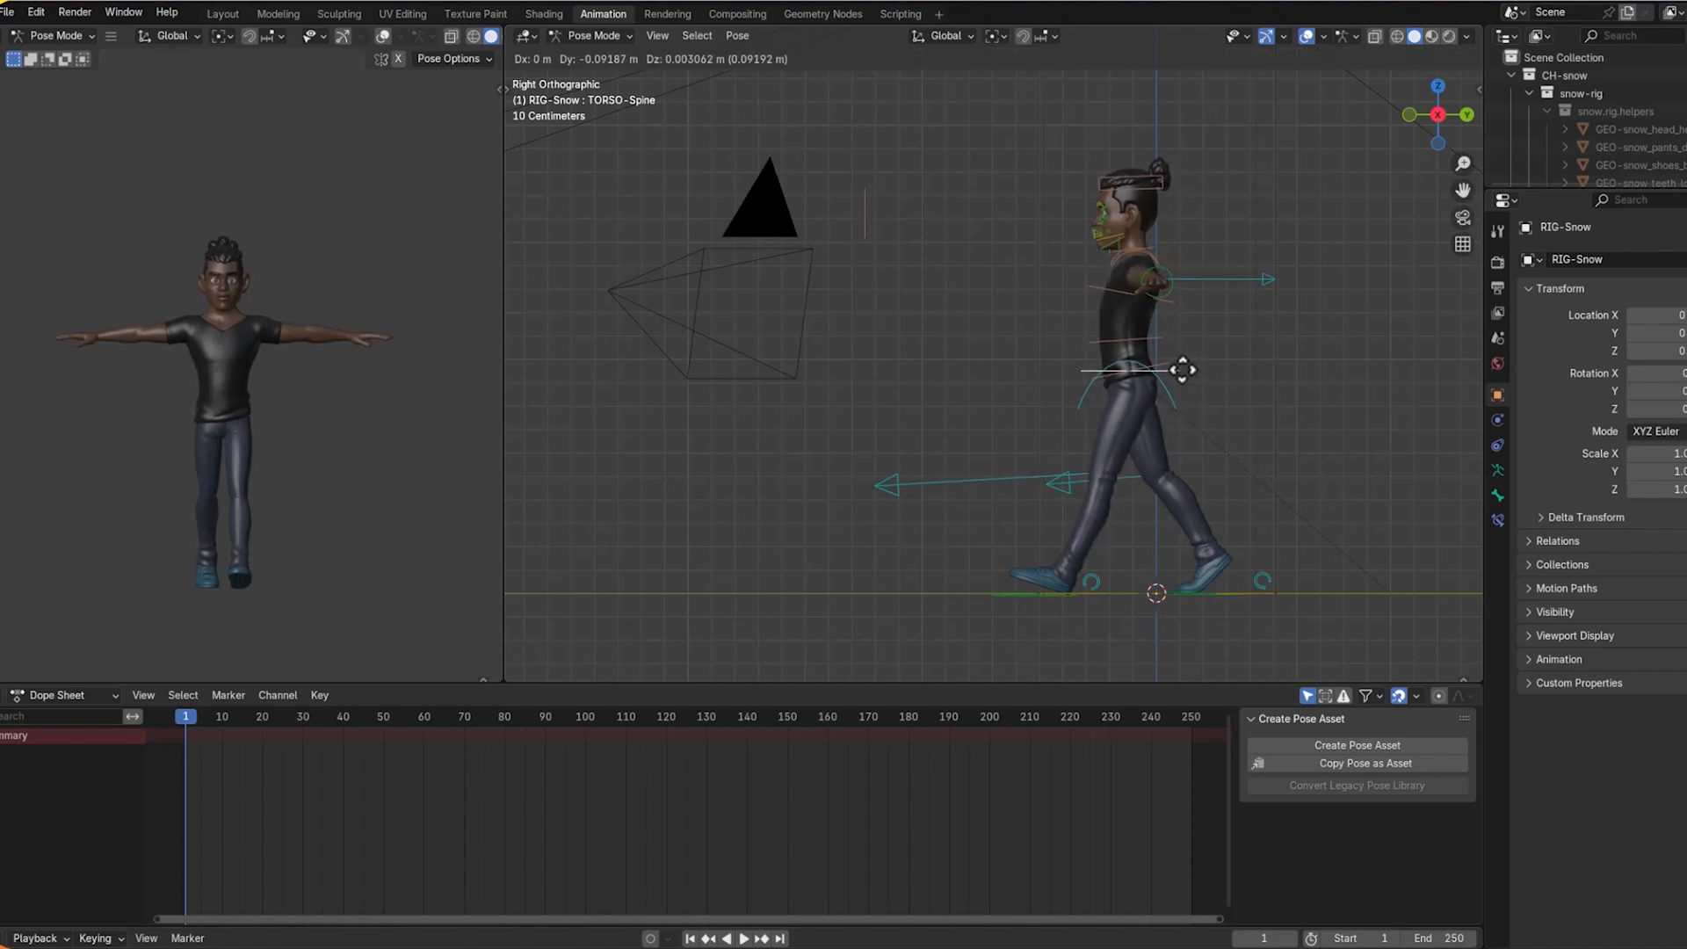
pyautogui.click(1183, 369)
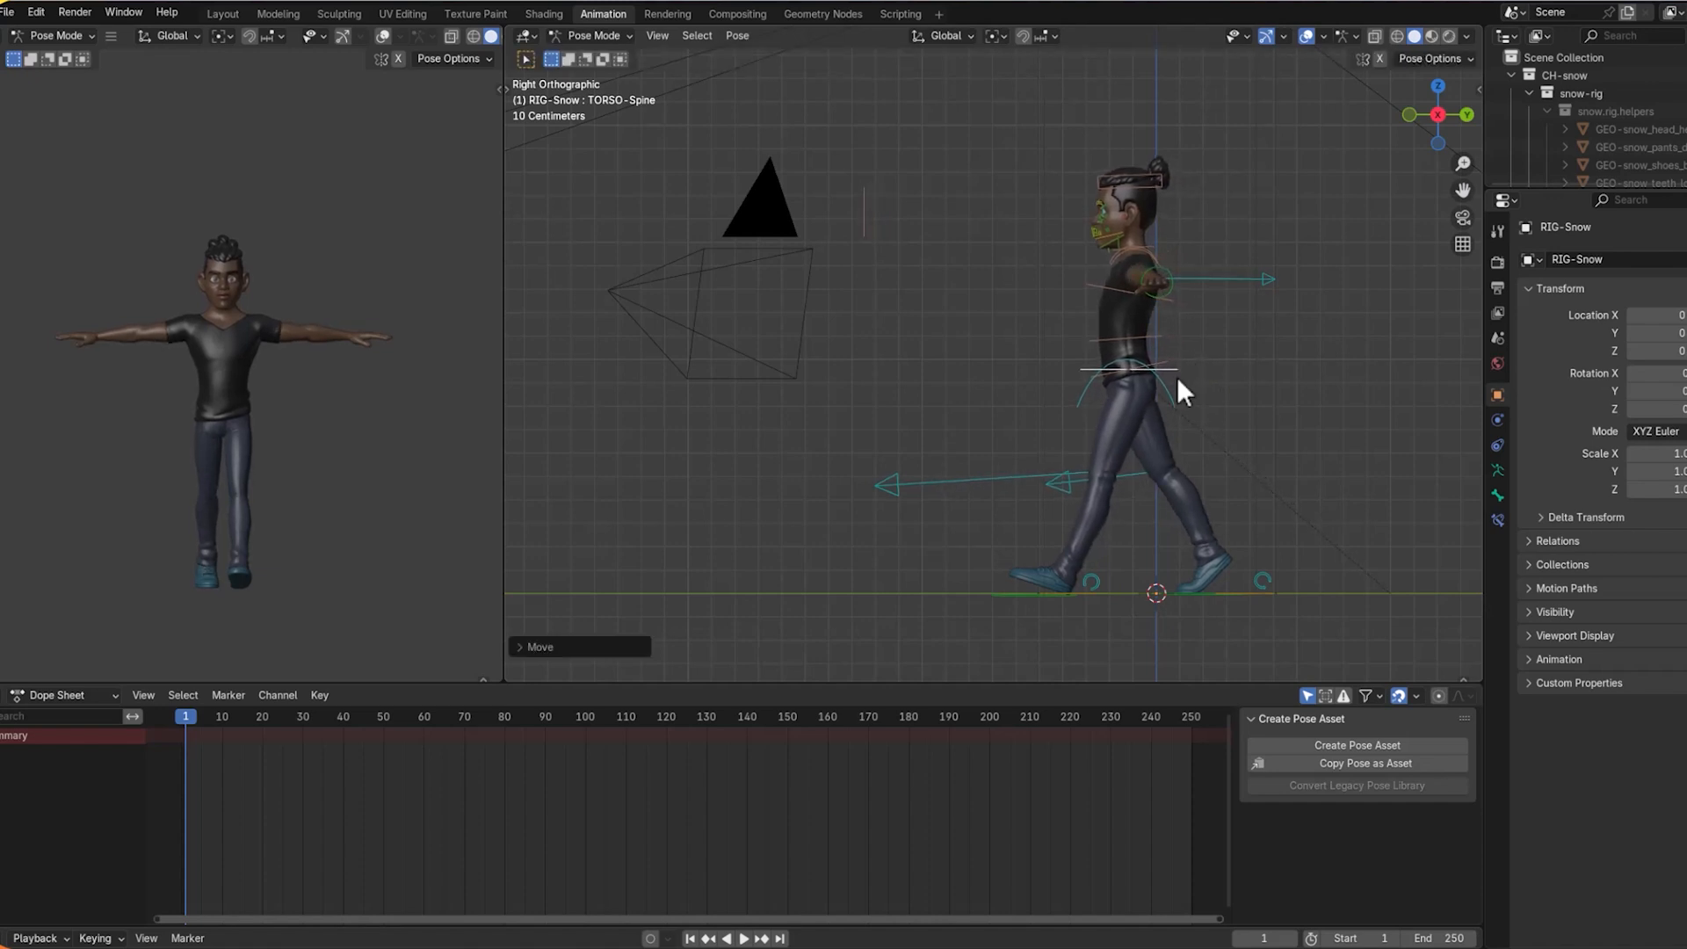
# Enable X-axis mirroring for posing and move the left wrist IK control about 0.56 m inward and down, bringing both hands near the hips.
pyautogui.click(1380, 59)
pyautogui.moveTo(1232, 278); pyautogui.dragTo(1289, 273, button='middle')
pyautogui.click(1204, 270)
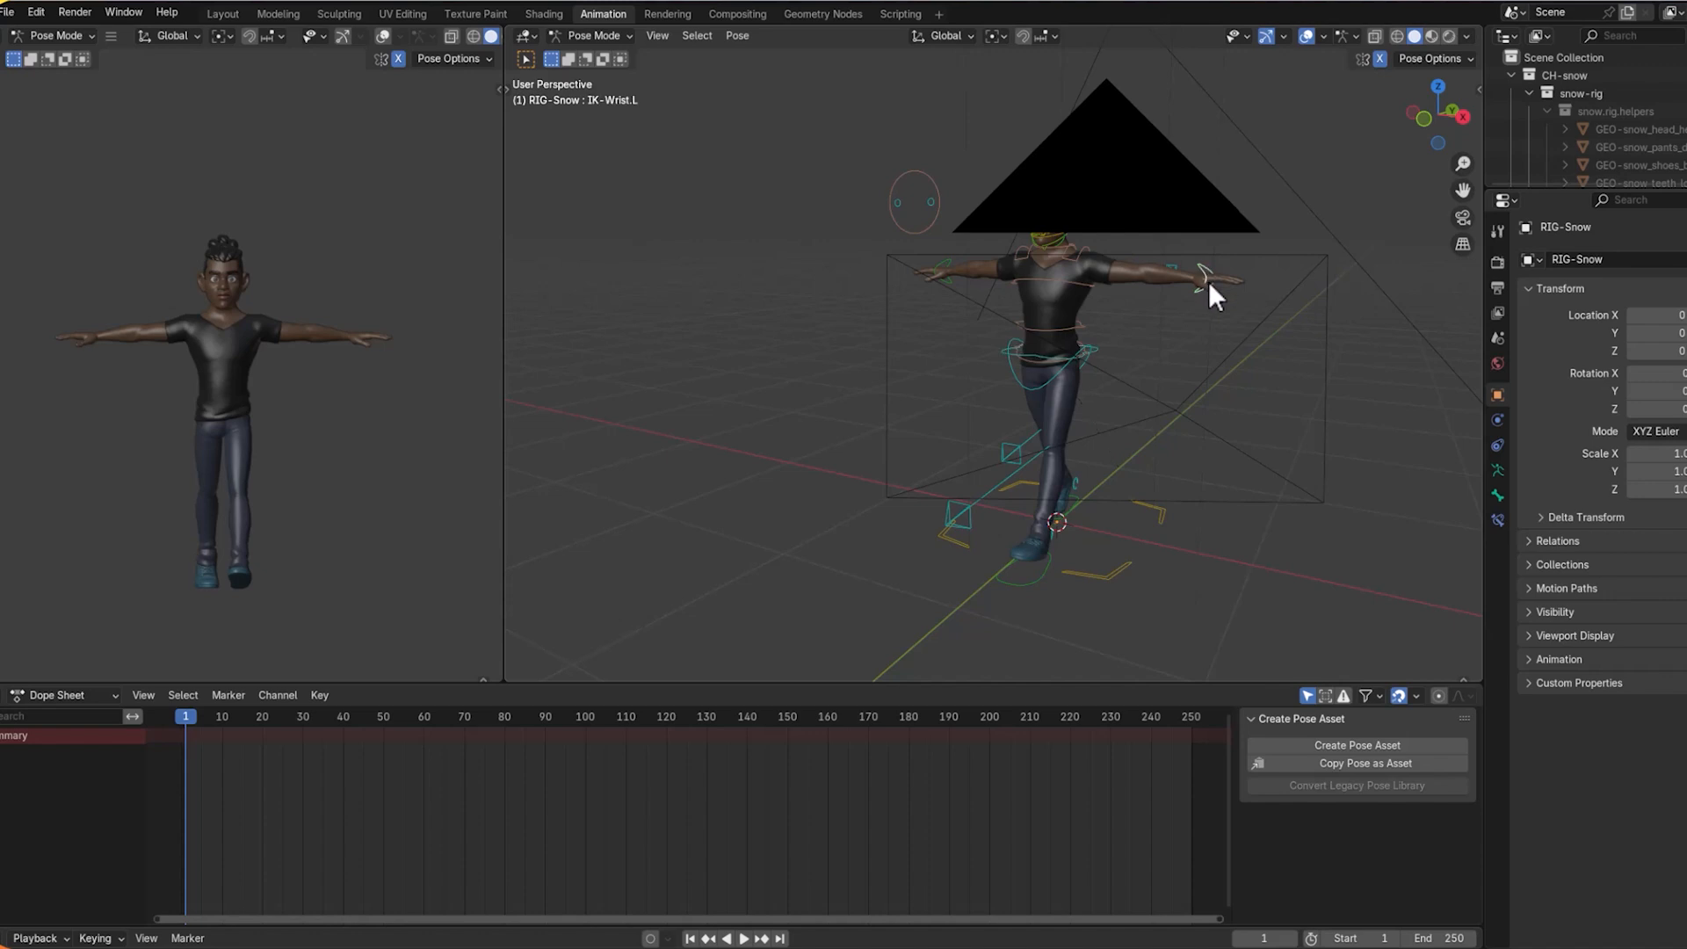
pyautogui.press('g')
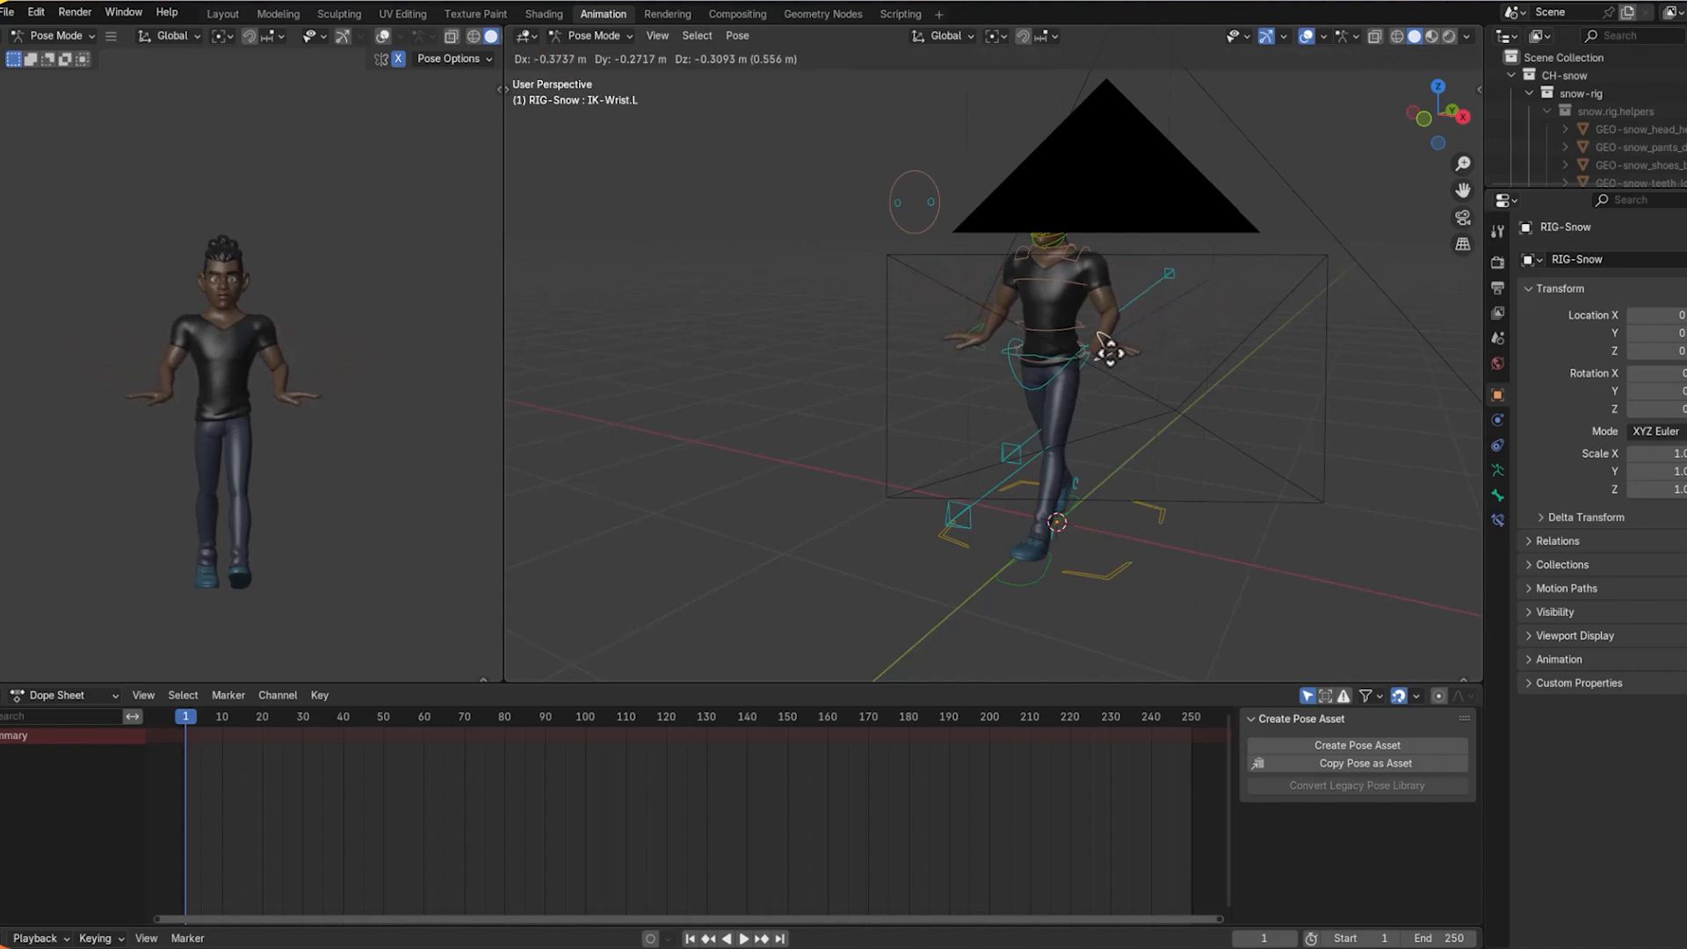
pyautogui.click(1108, 351)
# With mirroring on, move the left wrist IK control back and slightly down so both hands sit behind the hips.
pyautogui.moveTo(1226, 385); pyautogui.dragTo(1149, 463, button='middle')
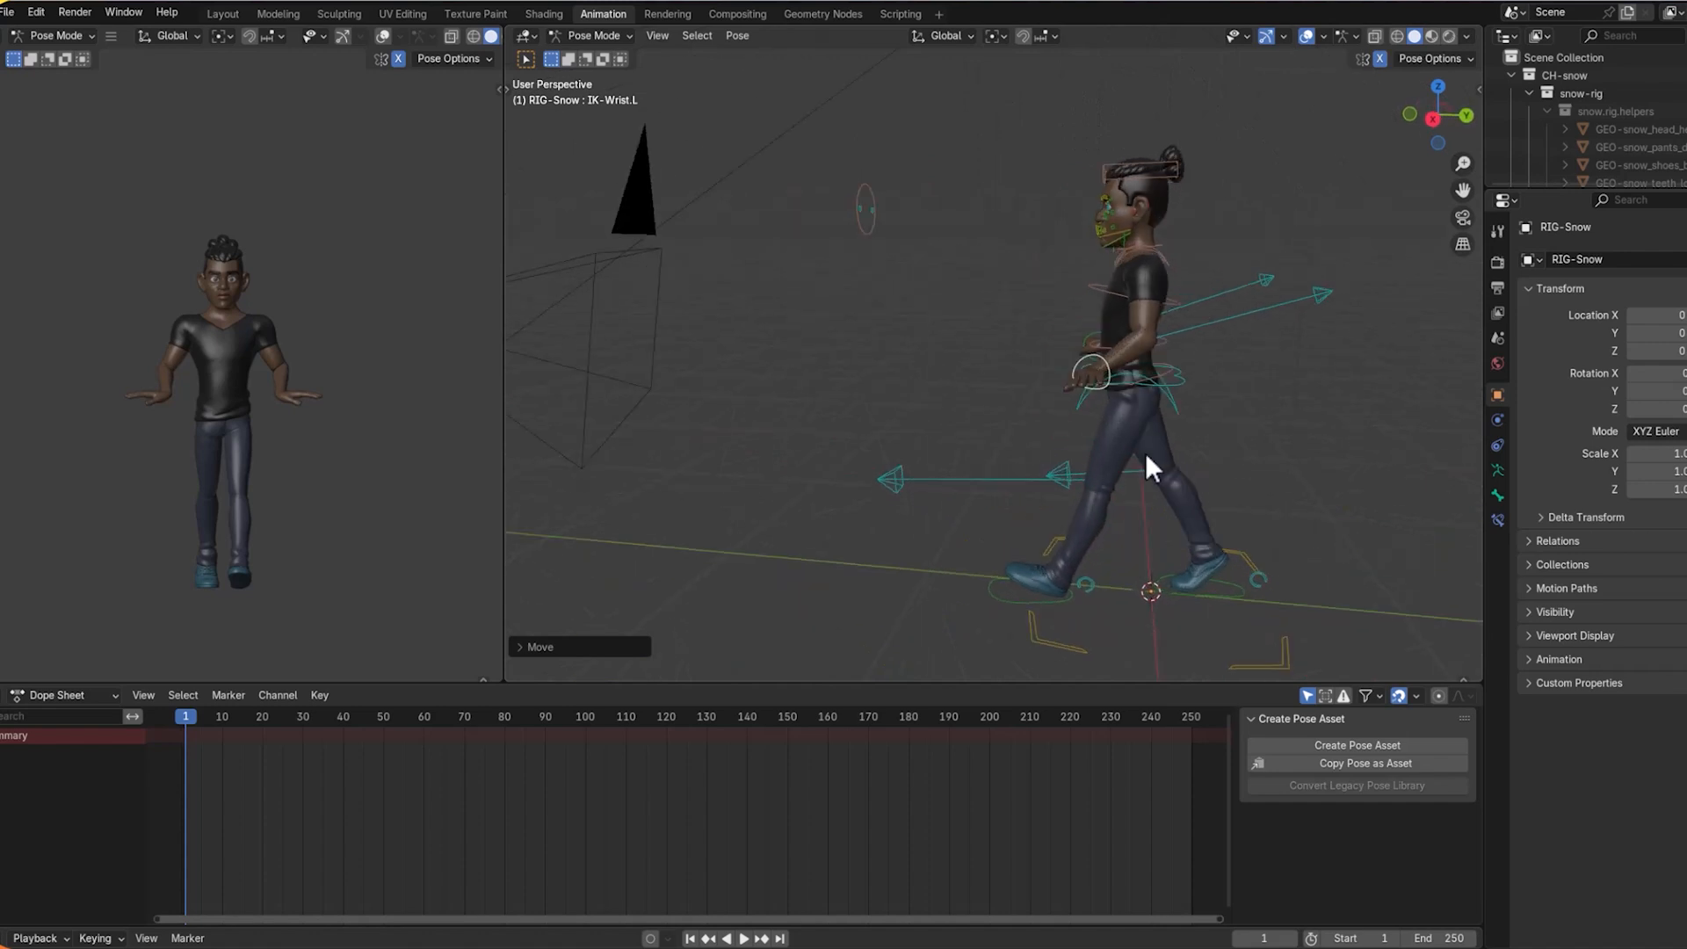
pyautogui.click(1104, 376)
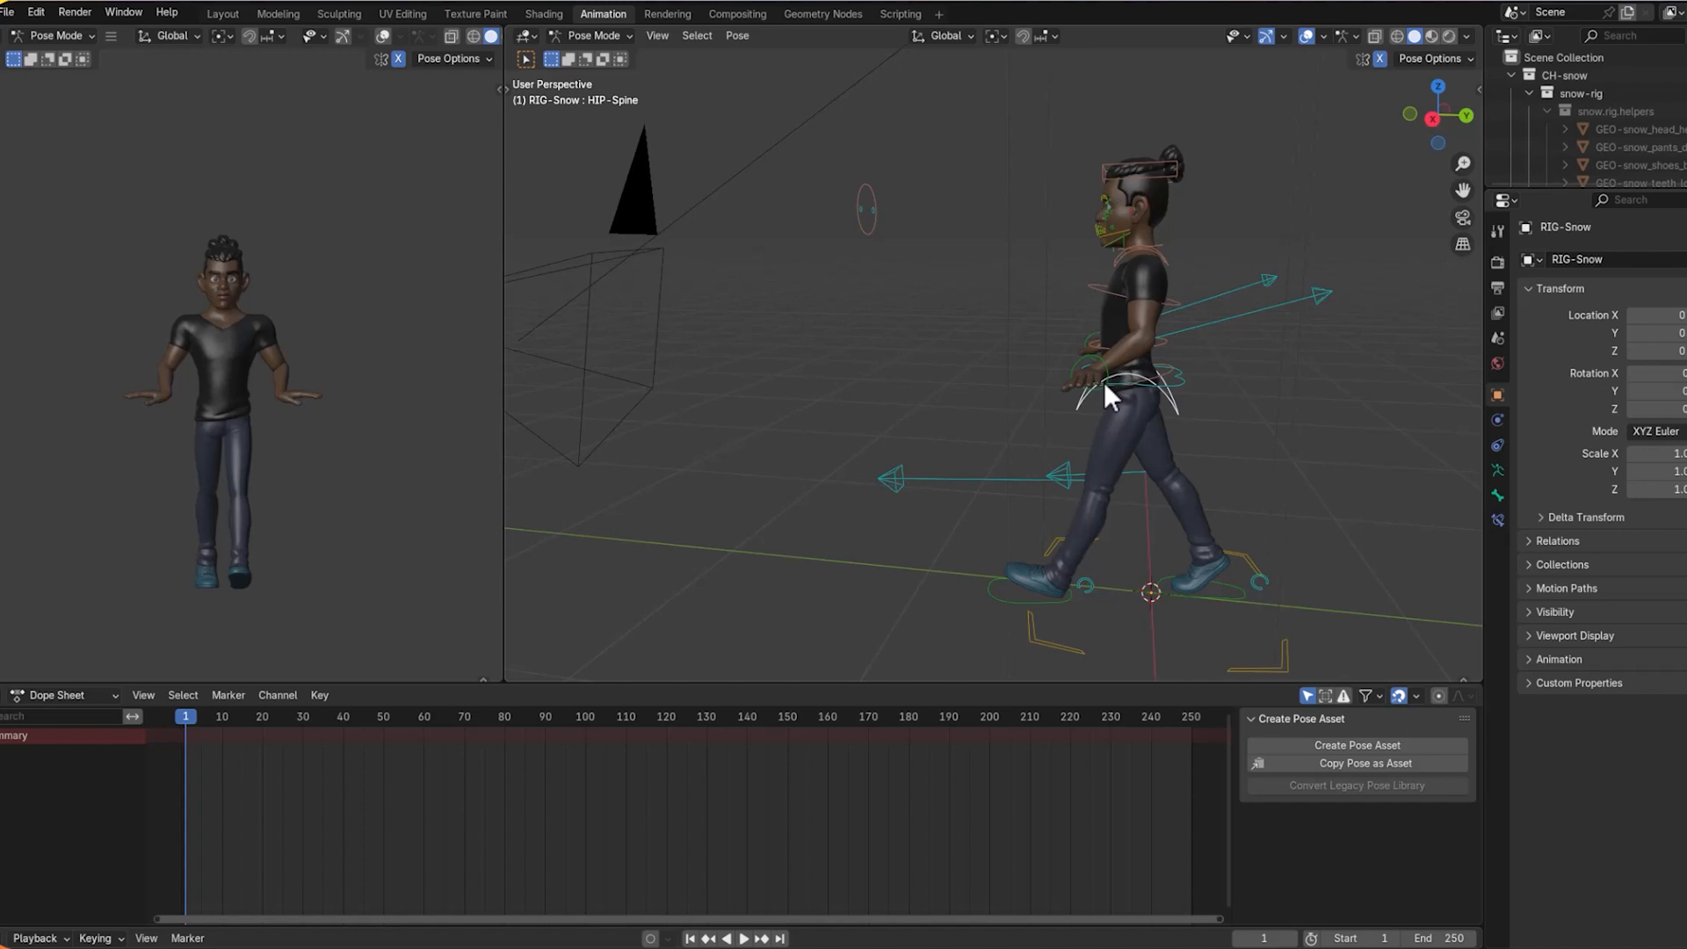
pyautogui.click(1105, 384)
pyautogui.moveTo(1220, 425); pyautogui.dragTo(1237, 406, button='middle')
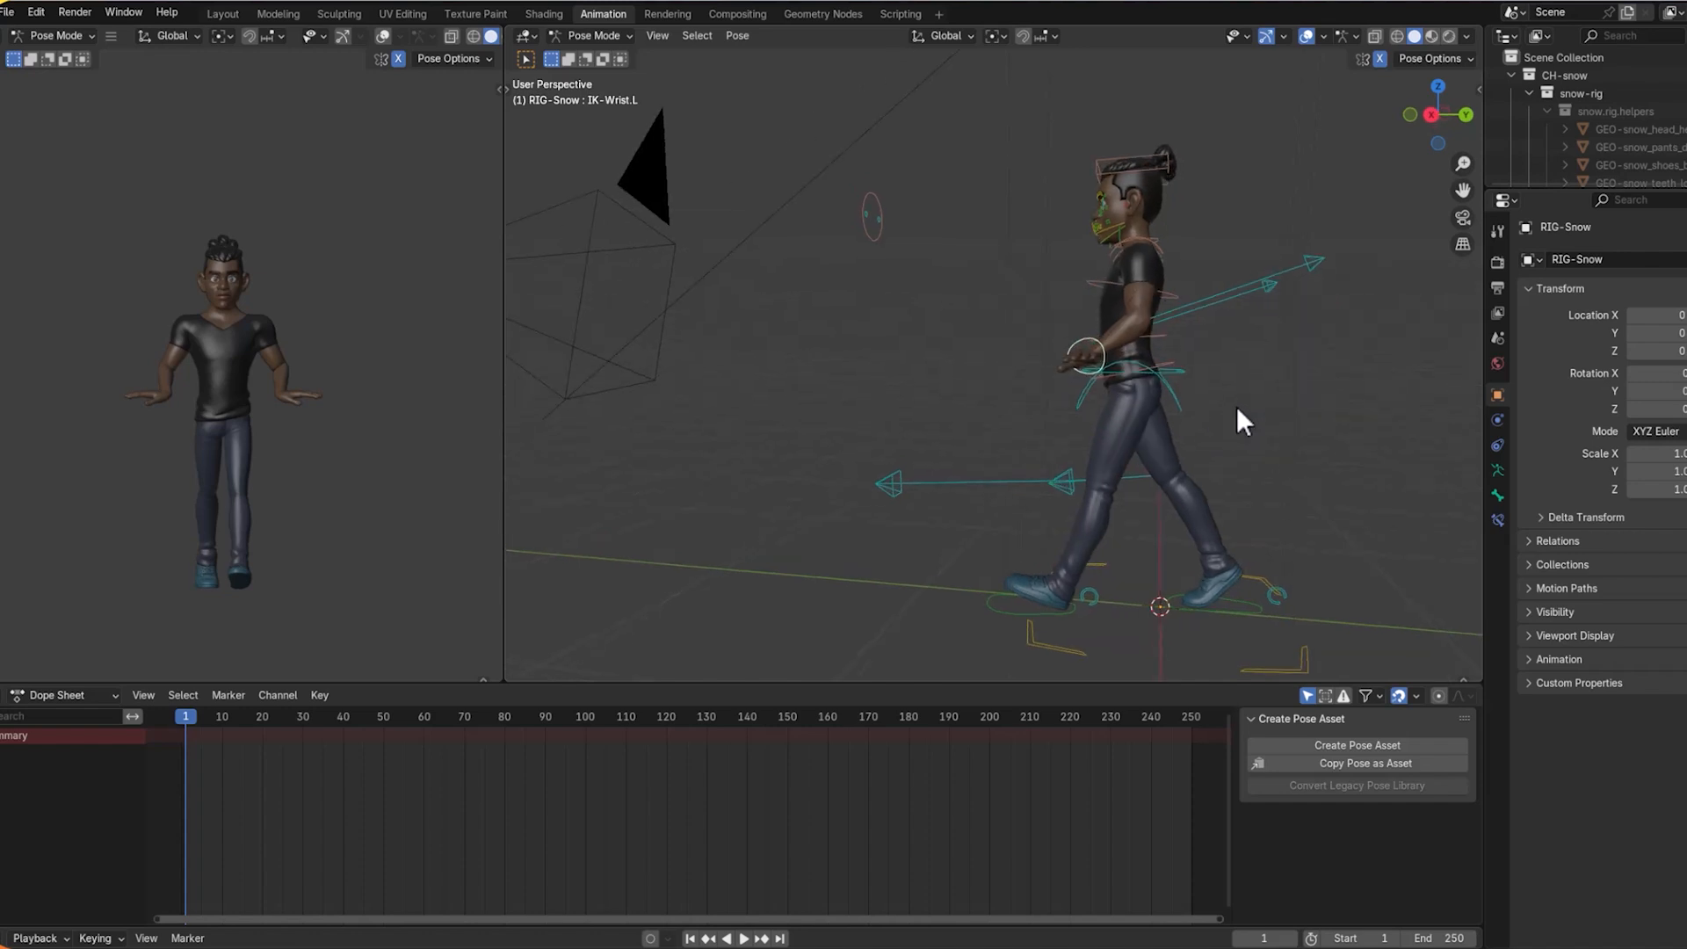
pyautogui.press('g')
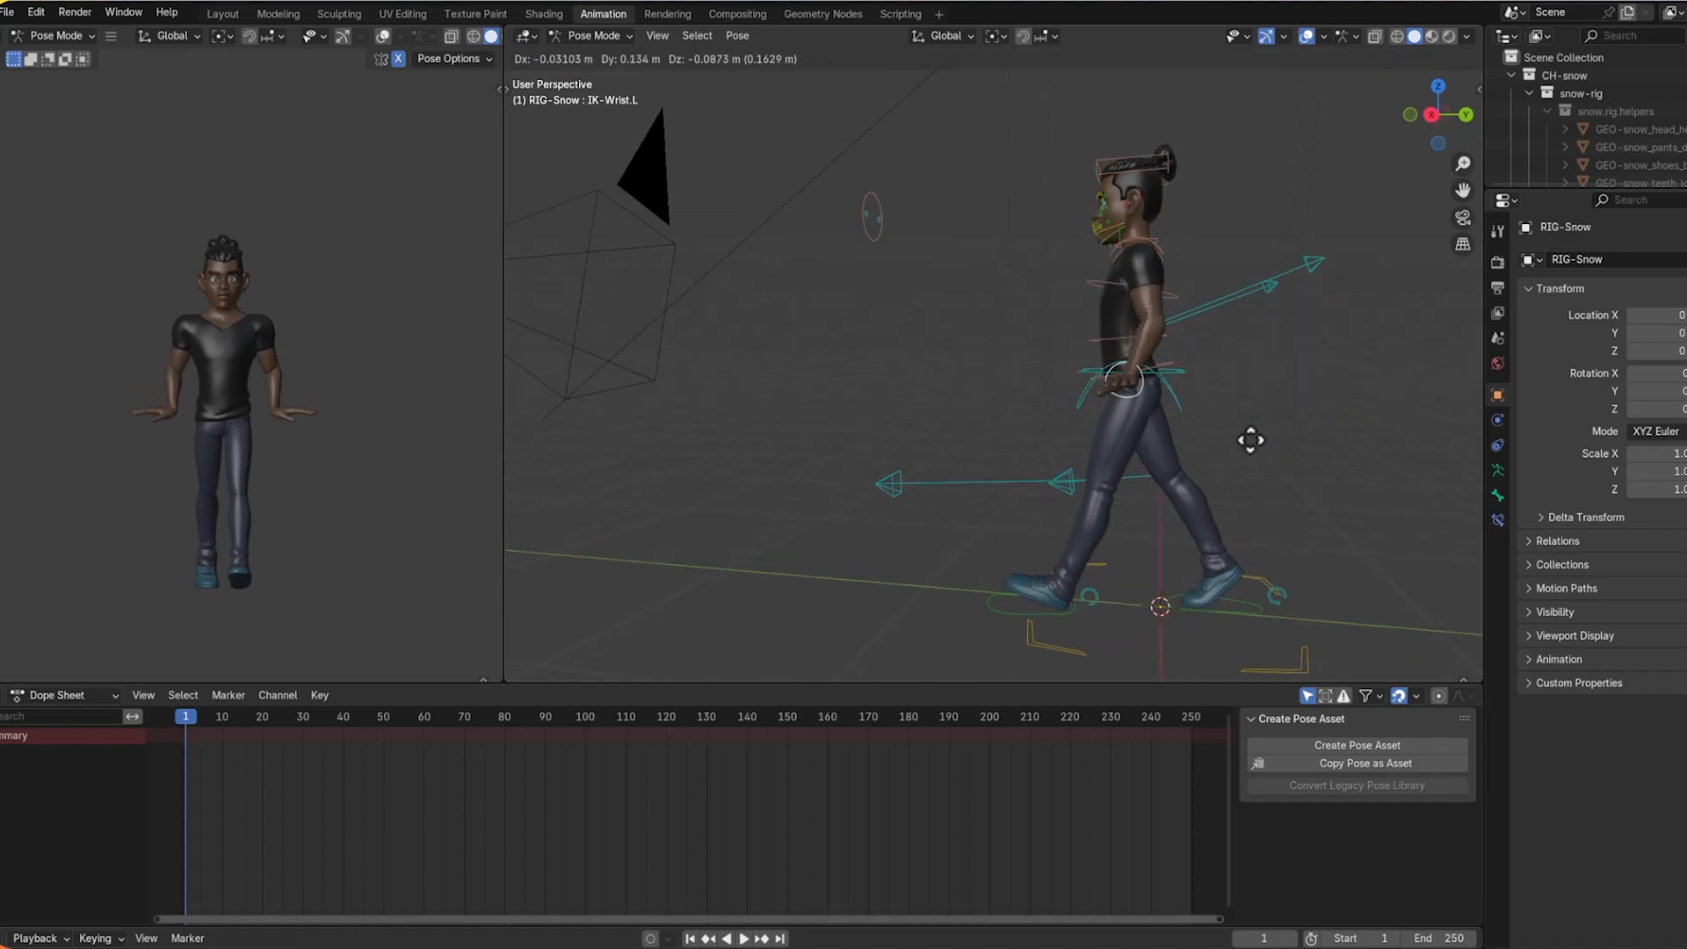
pyautogui.click(1315, 436)
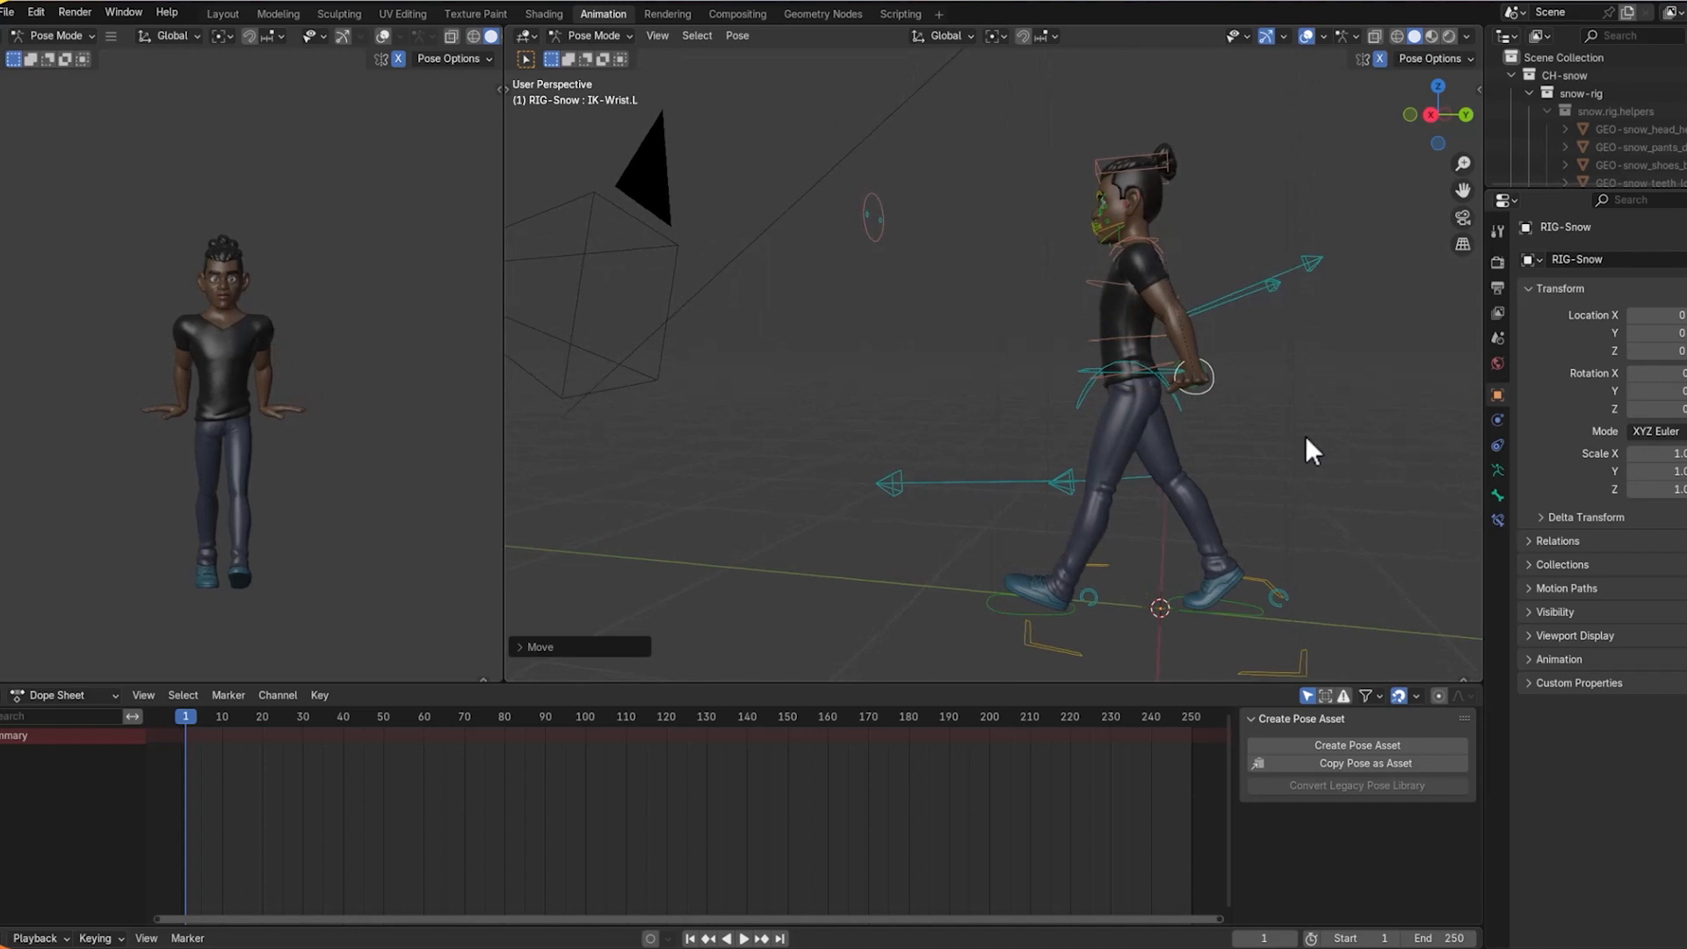
# Rotate the left wrist IK control so both hands hang downward, and move it slightly outward from the body.
pyautogui.moveTo(1305, 435); pyautogui.dragTo(1174, 424, button='middle')
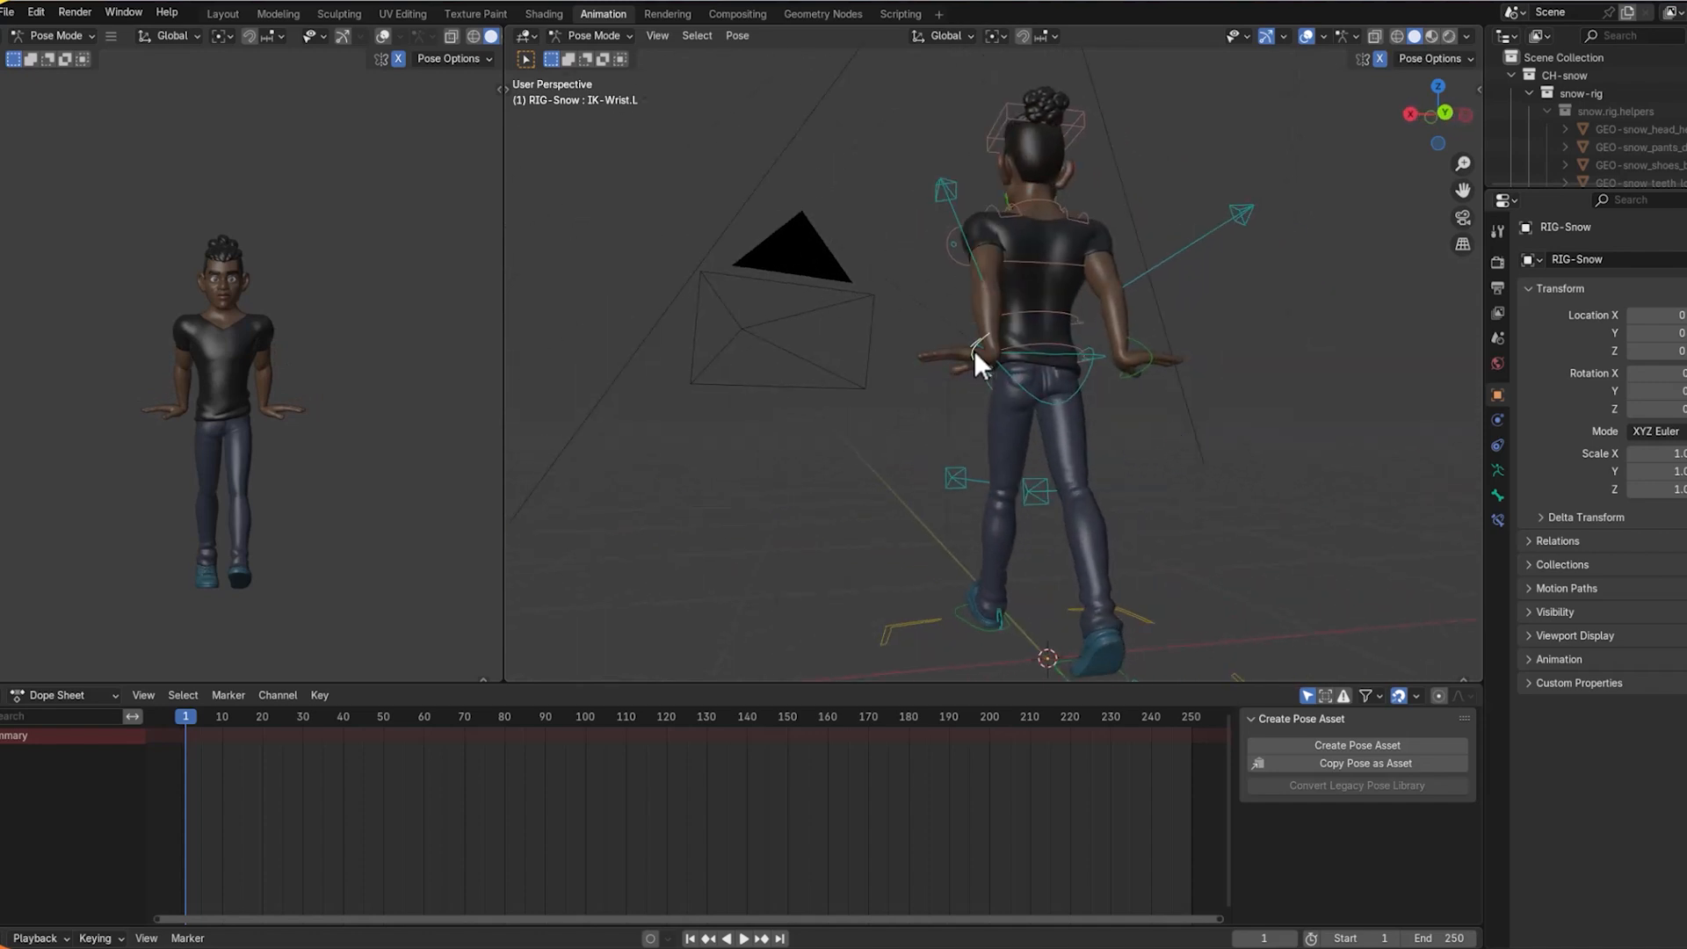
pyautogui.press('r')
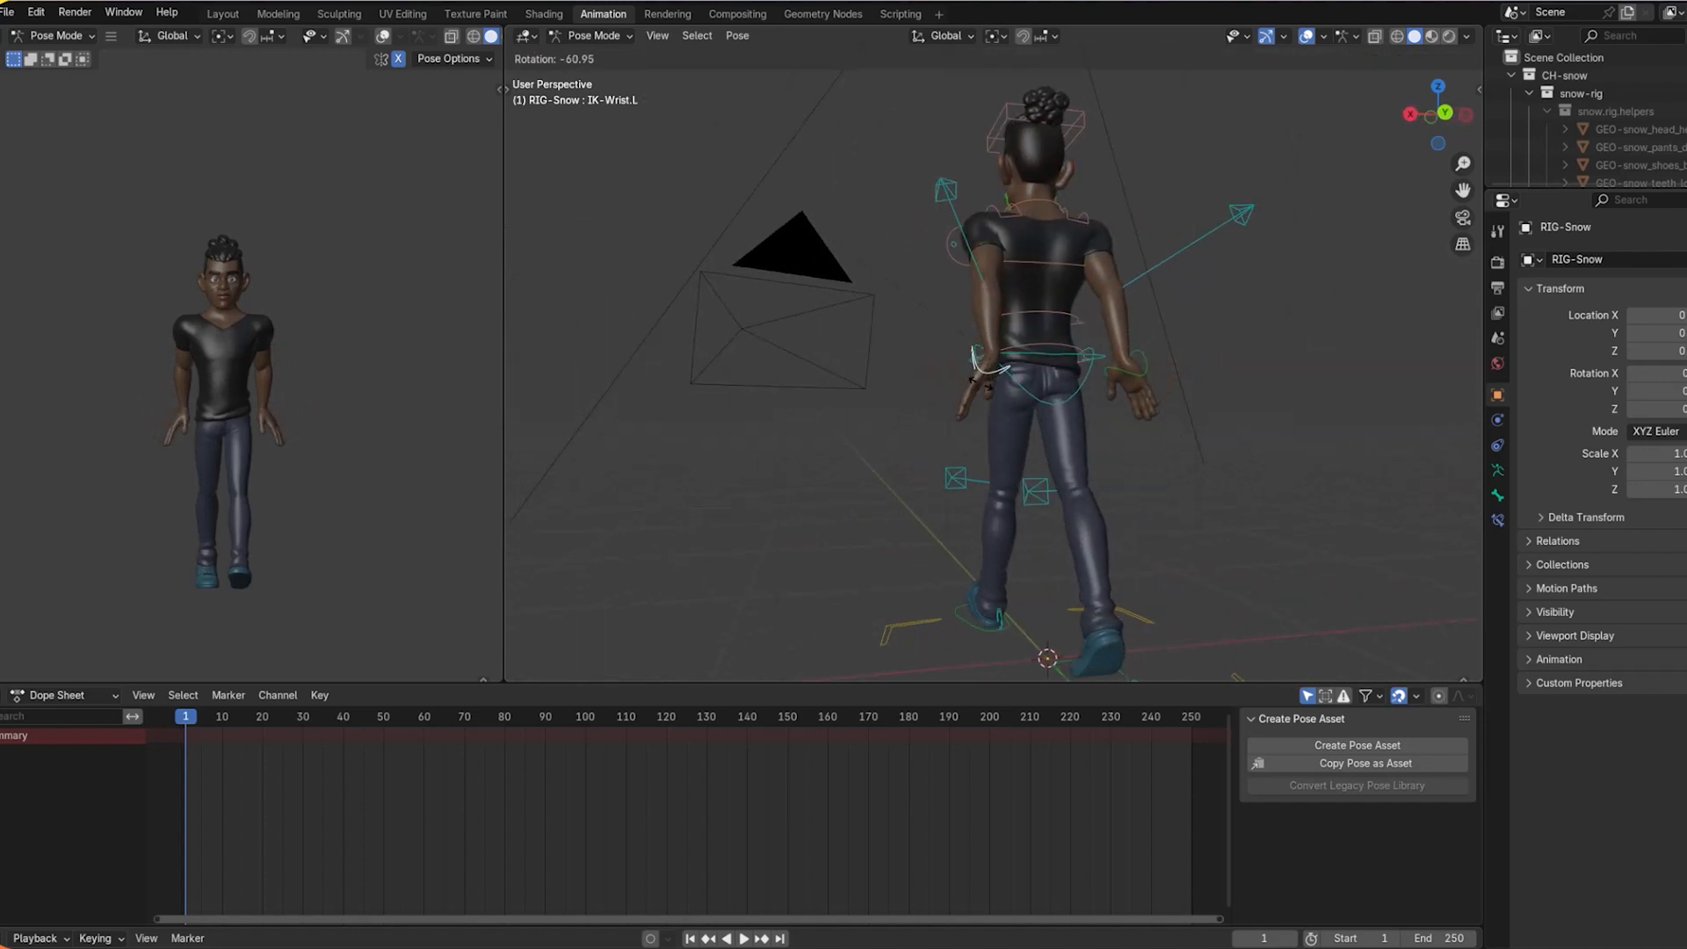
pyautogui.click(999, 392)
pyautogui.moveTo(1143, 418); pyautogui.dragTo(1077, 431, button='middle')
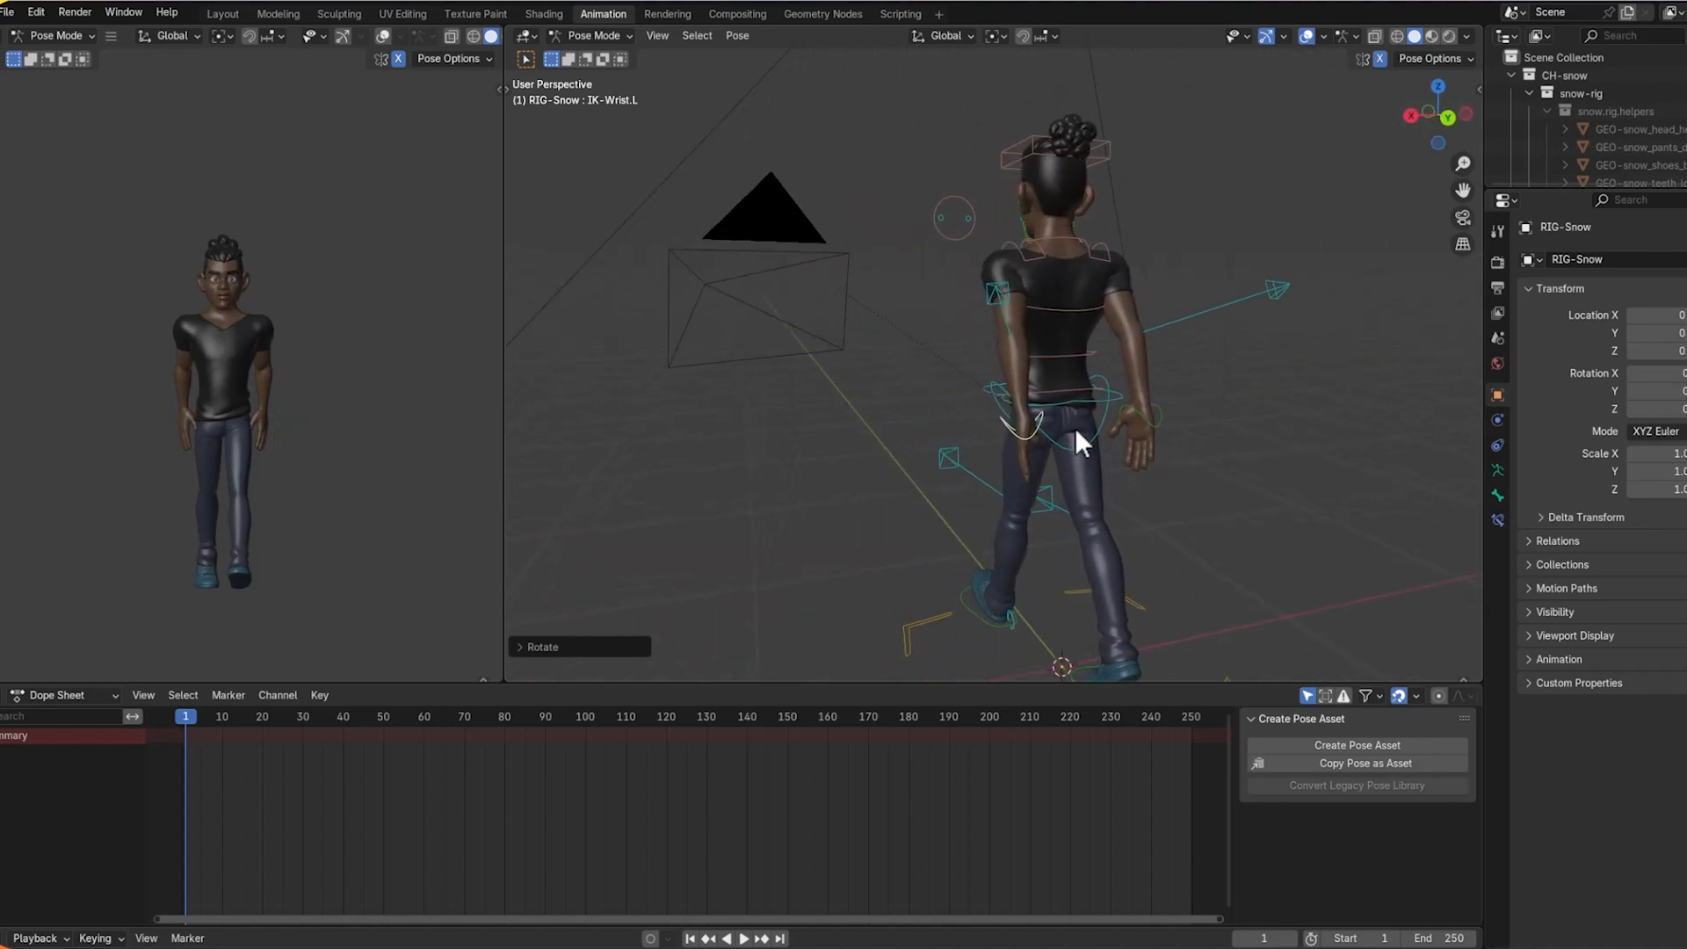
pyautogui.press('g')
pyautogui.click(1020, 422)
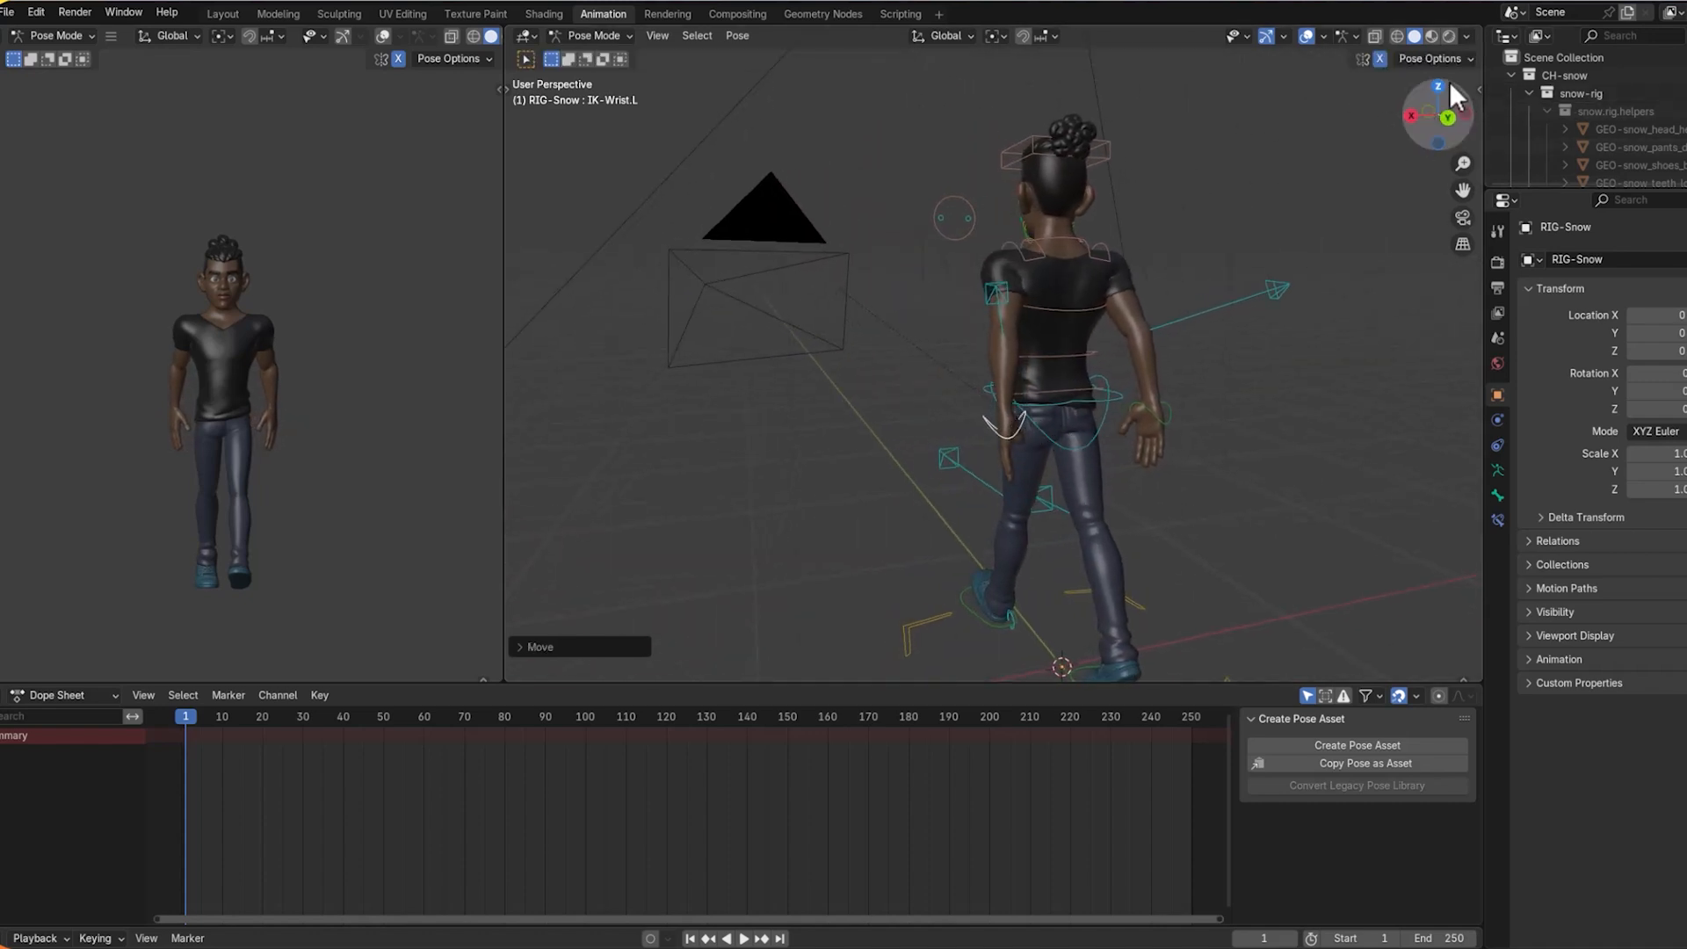
# Turn off X-axis mirroring and move the right wrist IK control forward, in front of the hips.
pyautogui.click(1379, 58)
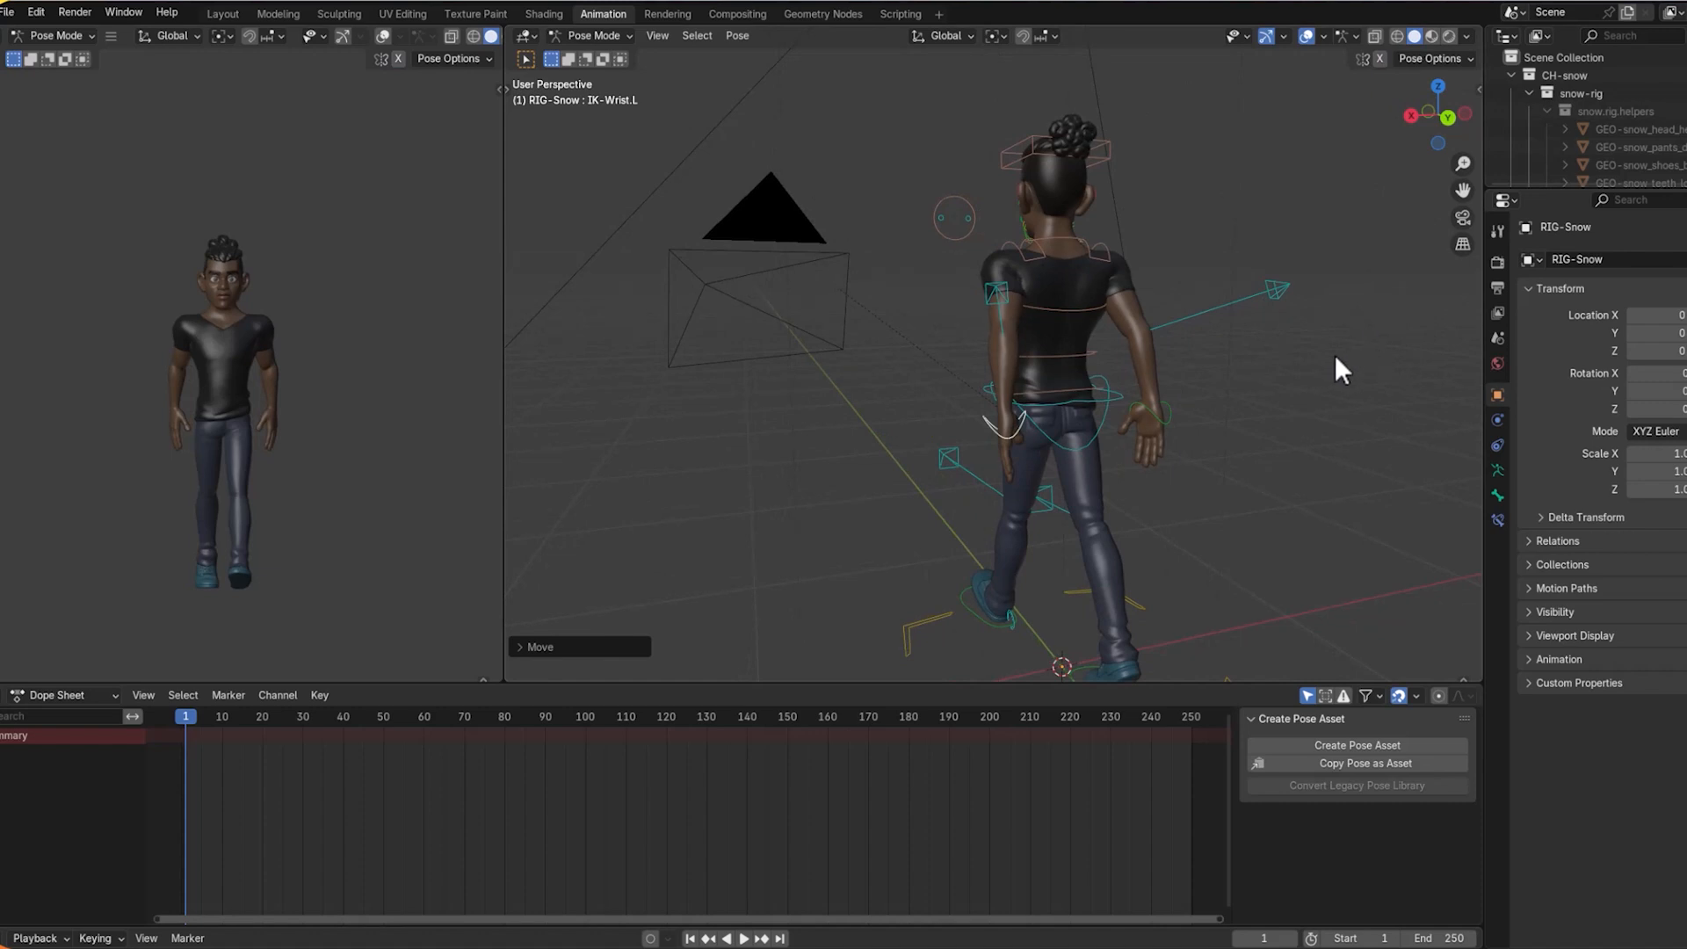
pyautogui.moveTo(1336, 356); pyautogui.dragTo(588, 360, button='middle')
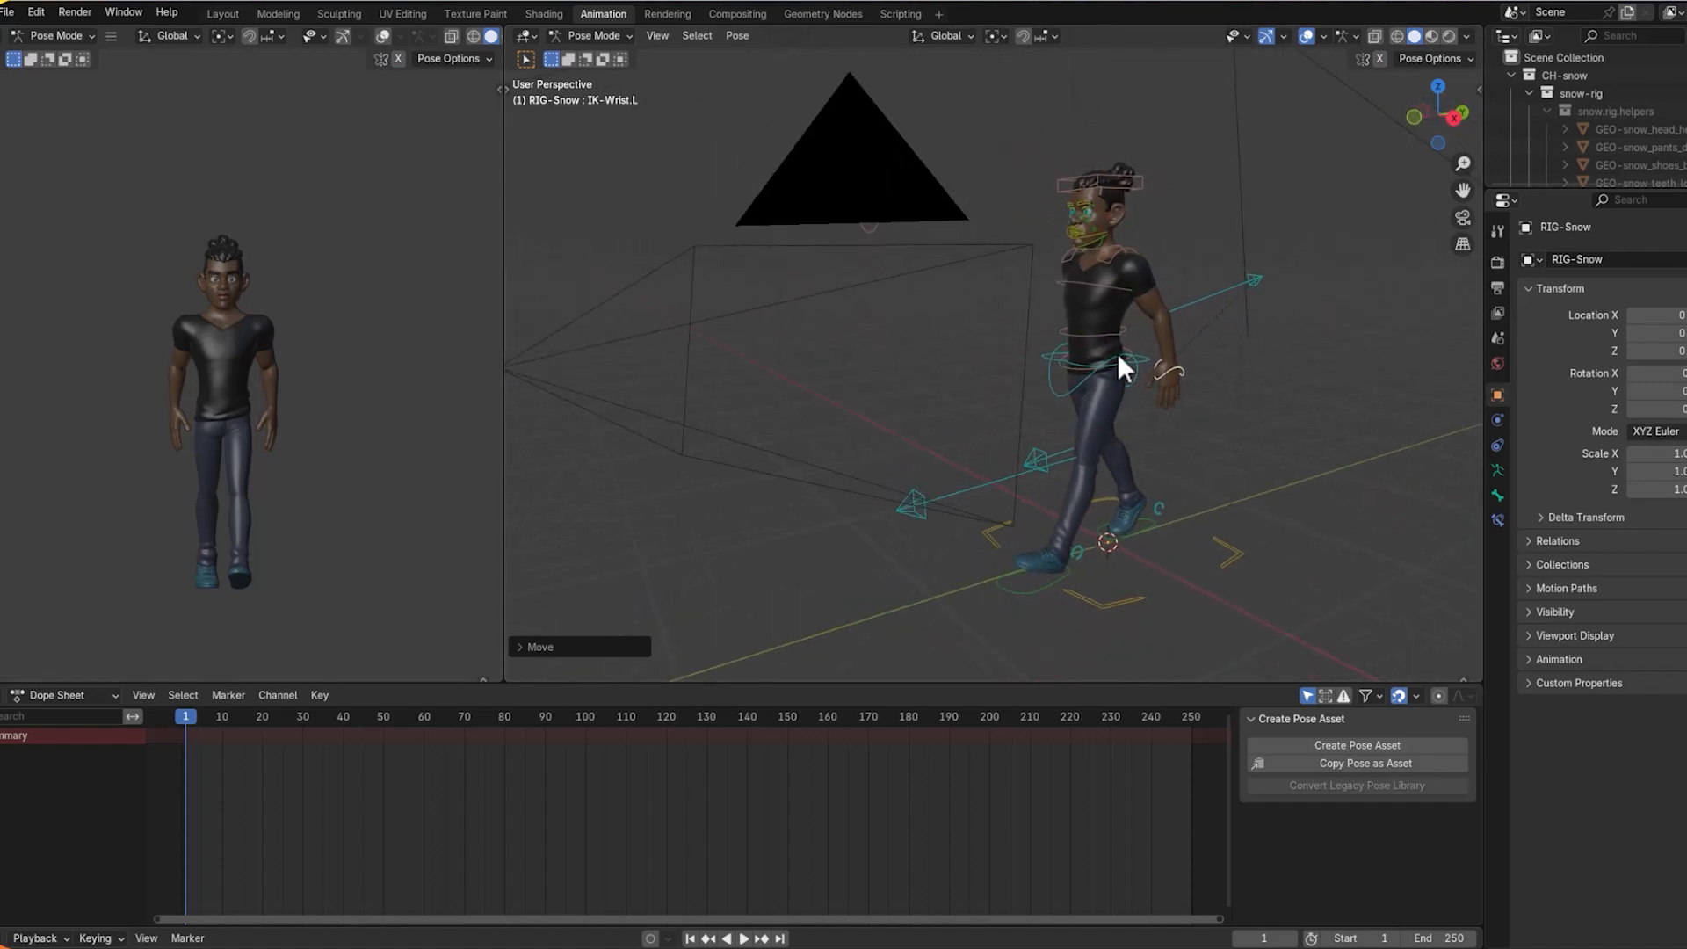
pyautogui.moveTo(1120, 357); pyautogui.dragTo(1300, 403, button='middle')
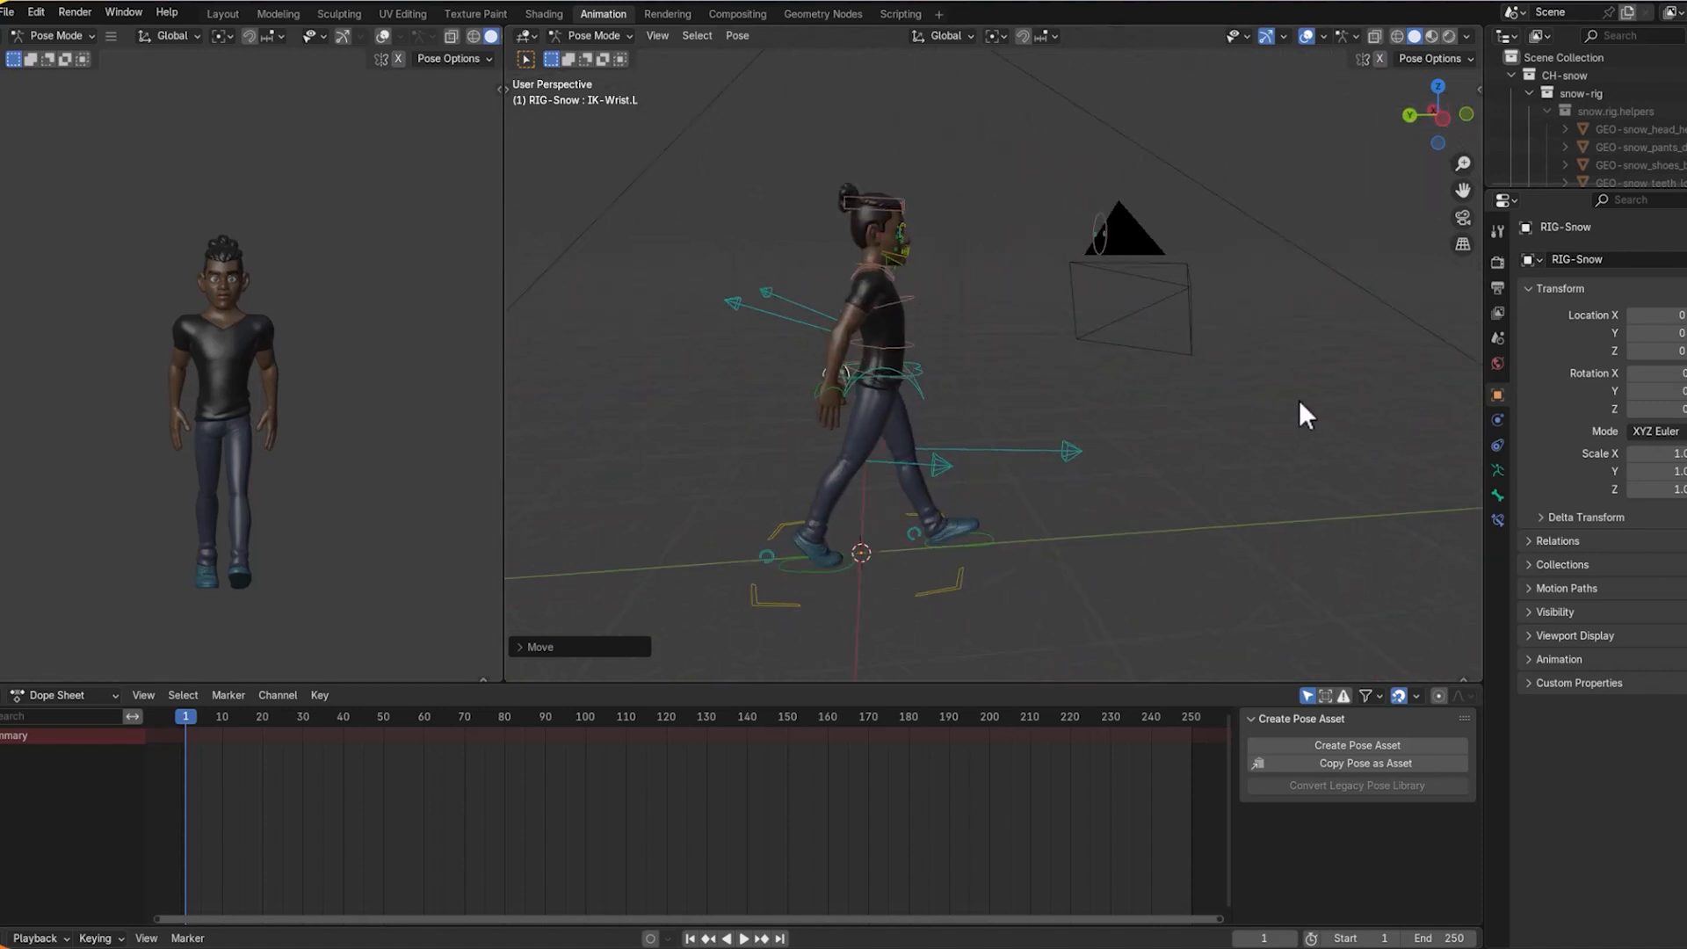
pyautogui.click(823, 393)
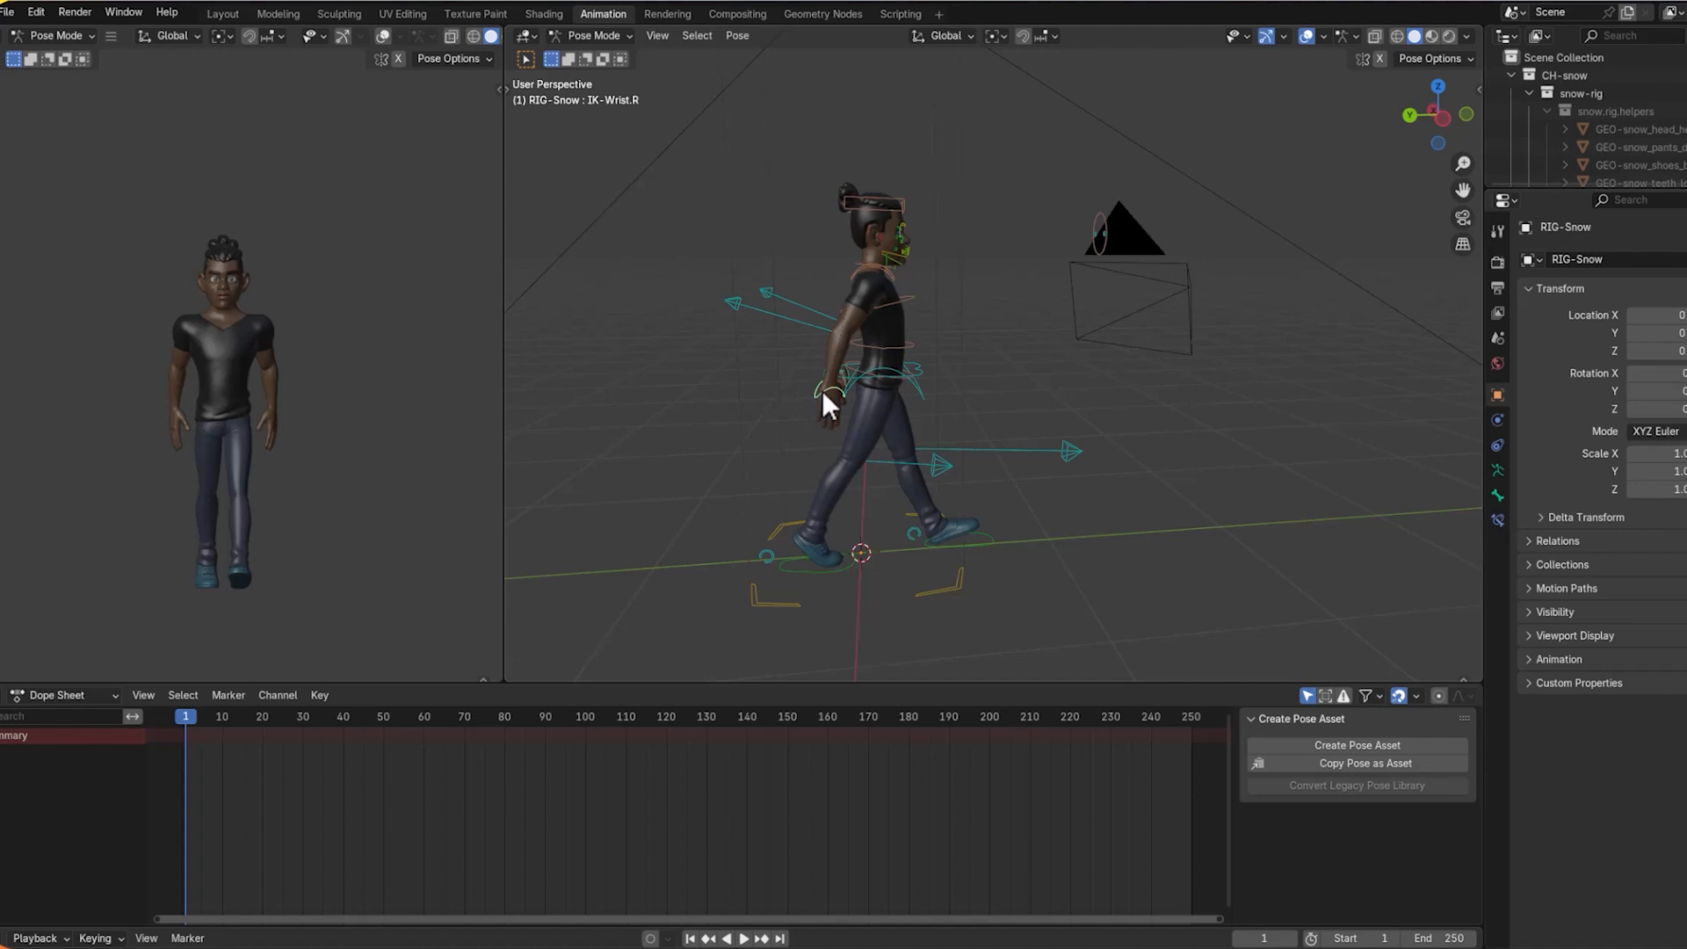
pyautogui.press('g')
pyautogui.click(902, 386)
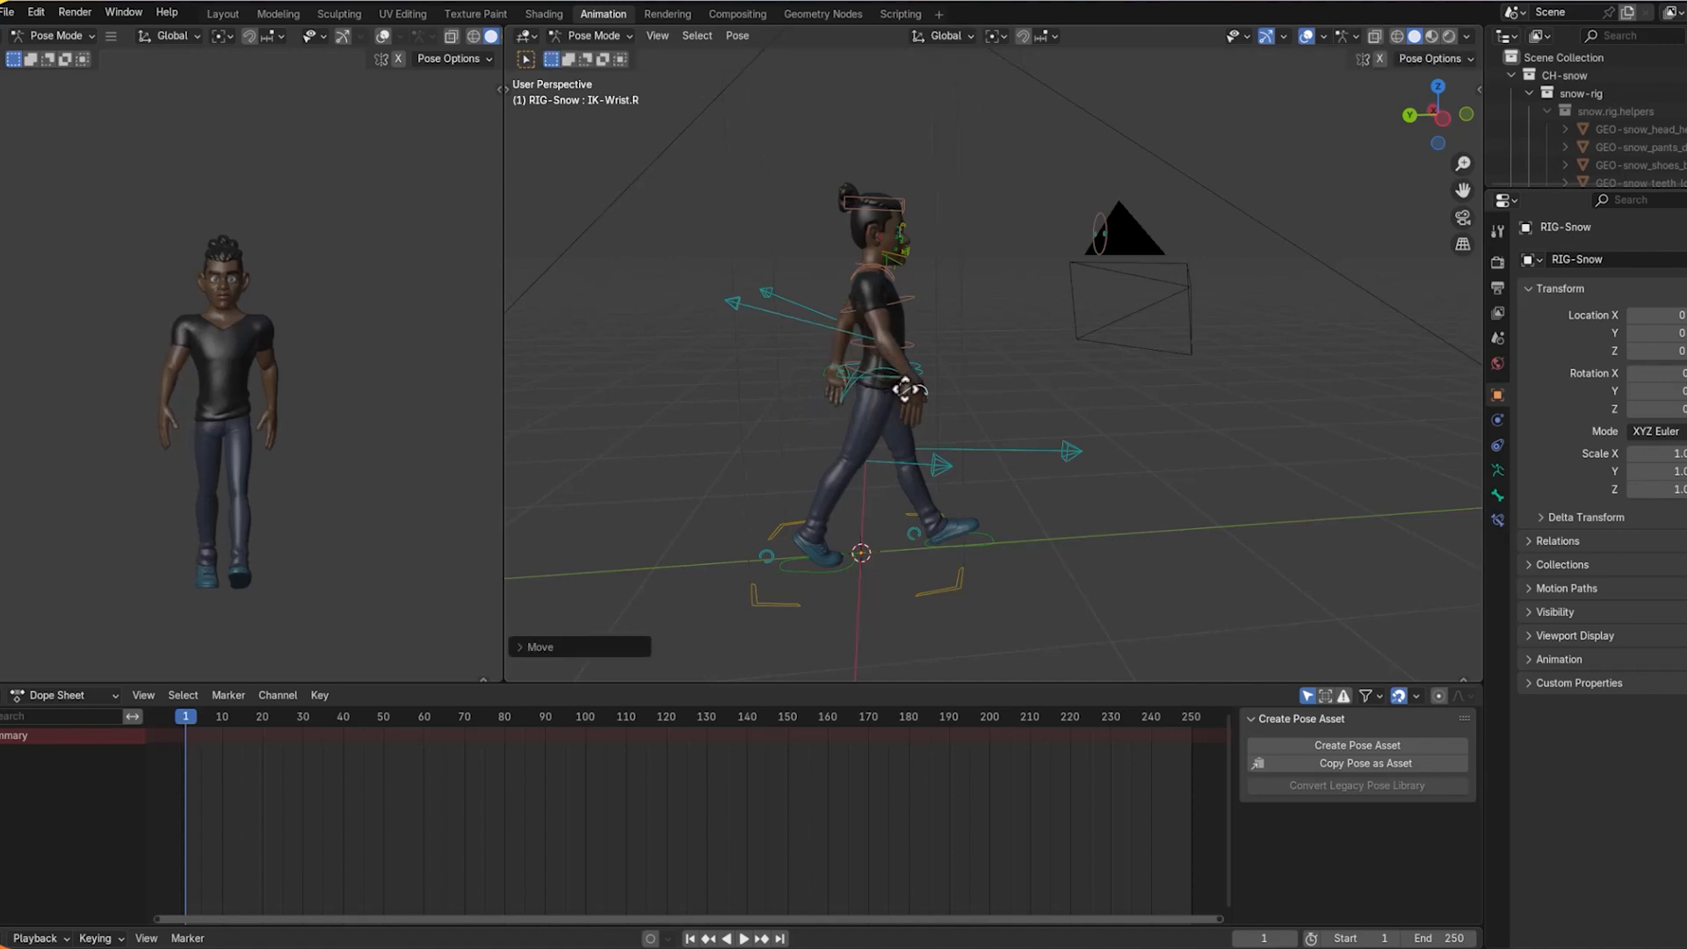
pyautogui.moveTo(1040, 399); pyautogui.dragTo(830, 387, button='middle')
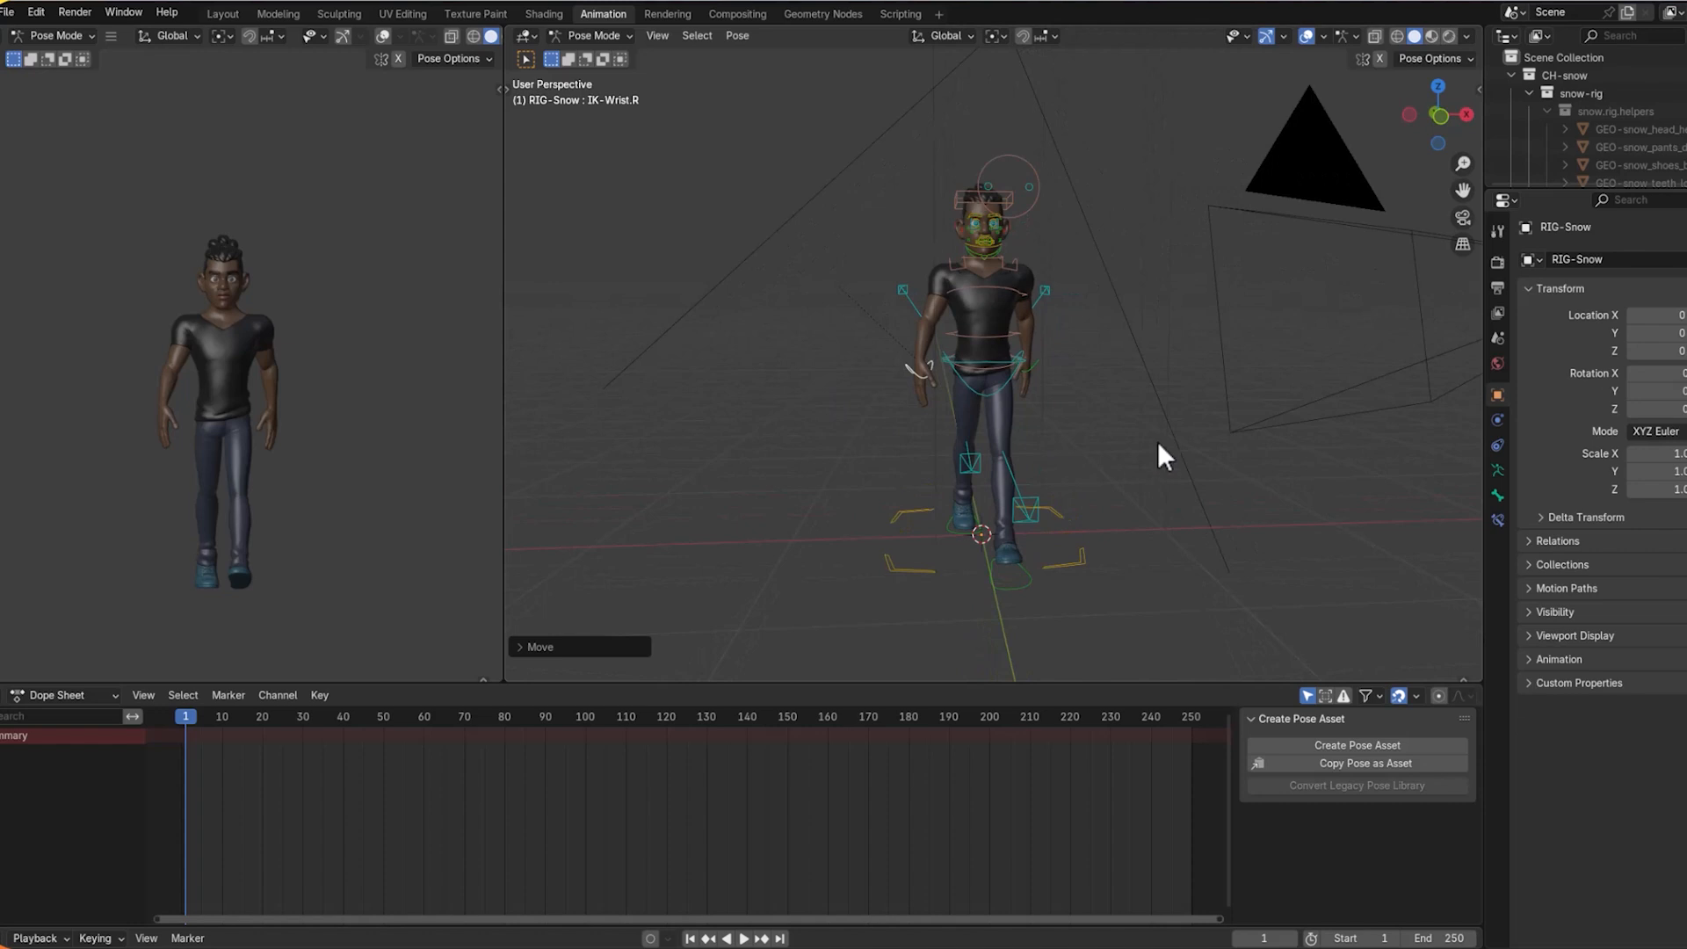
pyautogui.moveTo(1158, 441); pyautogui.dragTo(932, 429, button='middle')
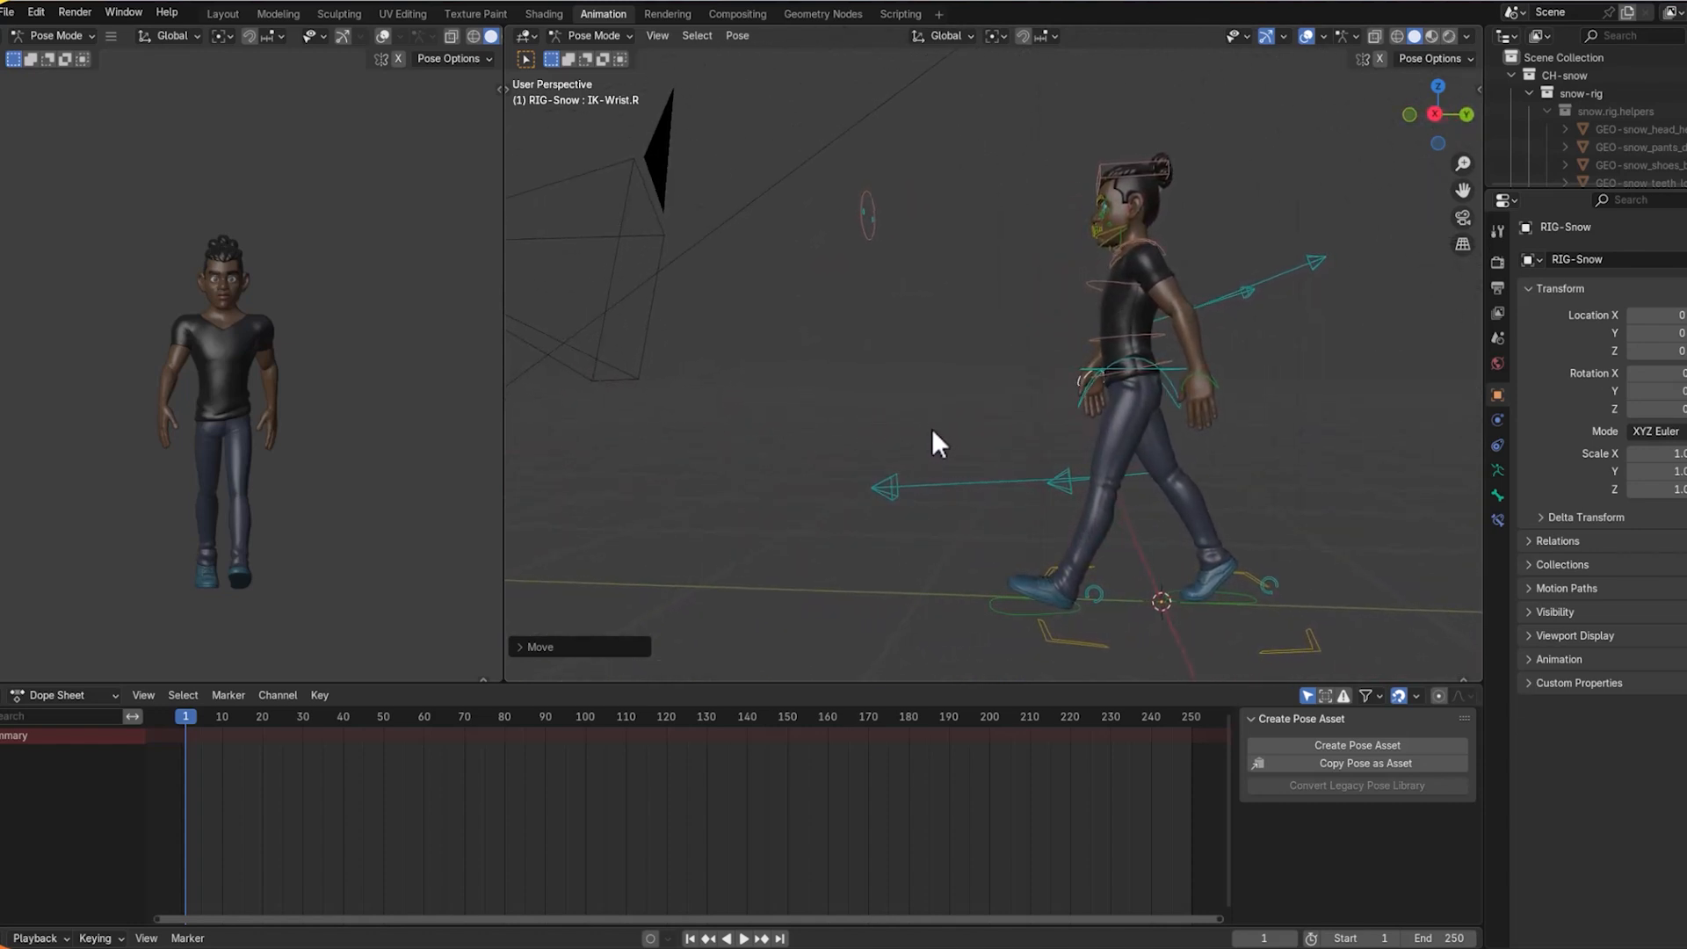
pyautogui.moveTo(1337, 471); pyautogui.dragTo(1347, 478, button='middle')
pyautogui.scroll(1, 1347, 471)
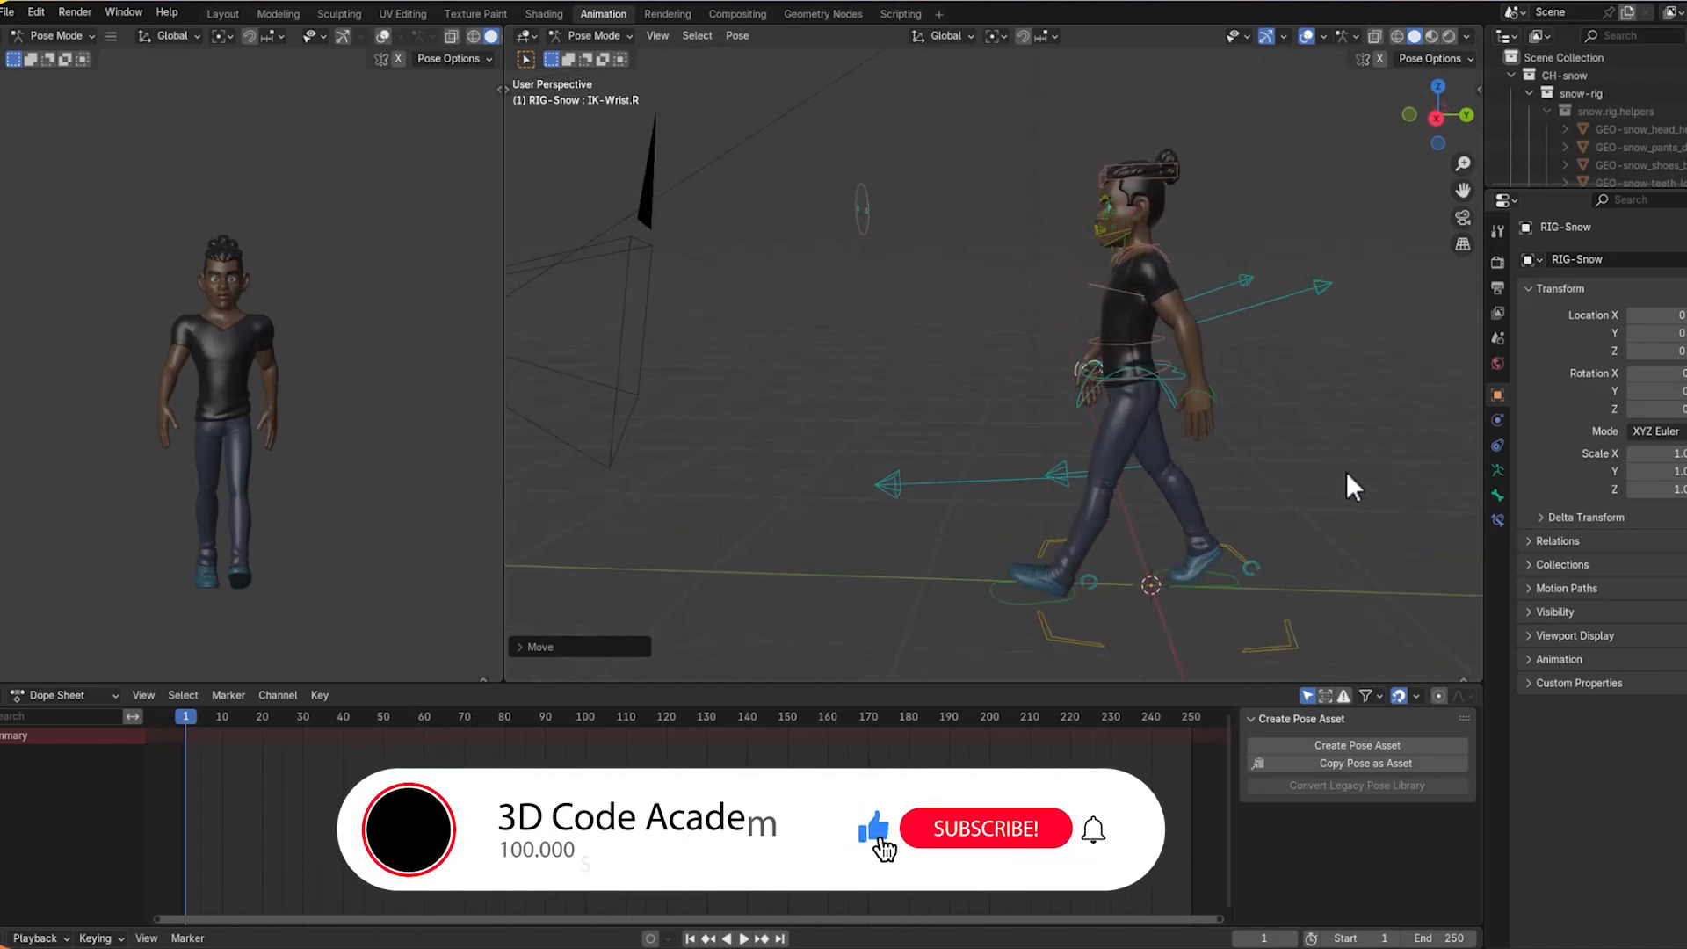
pyautogui.moveTo(1344, 466); pyautogui.dragTo(1344, 445, button='middle')
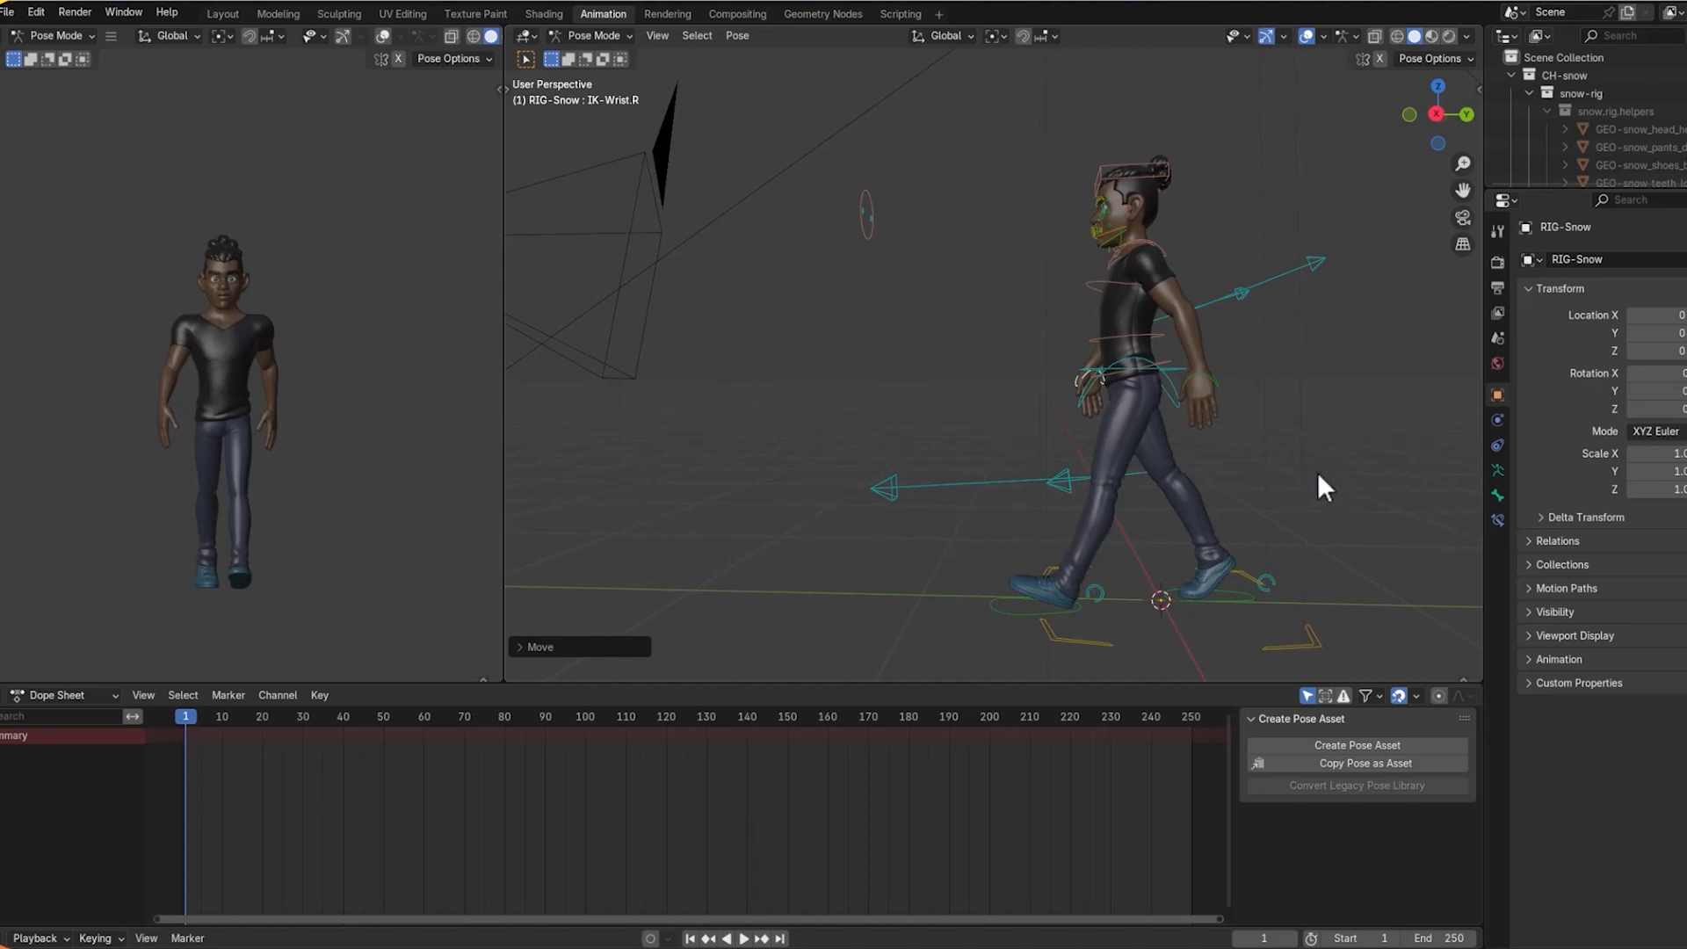
pyautogui.click(1227, 609)
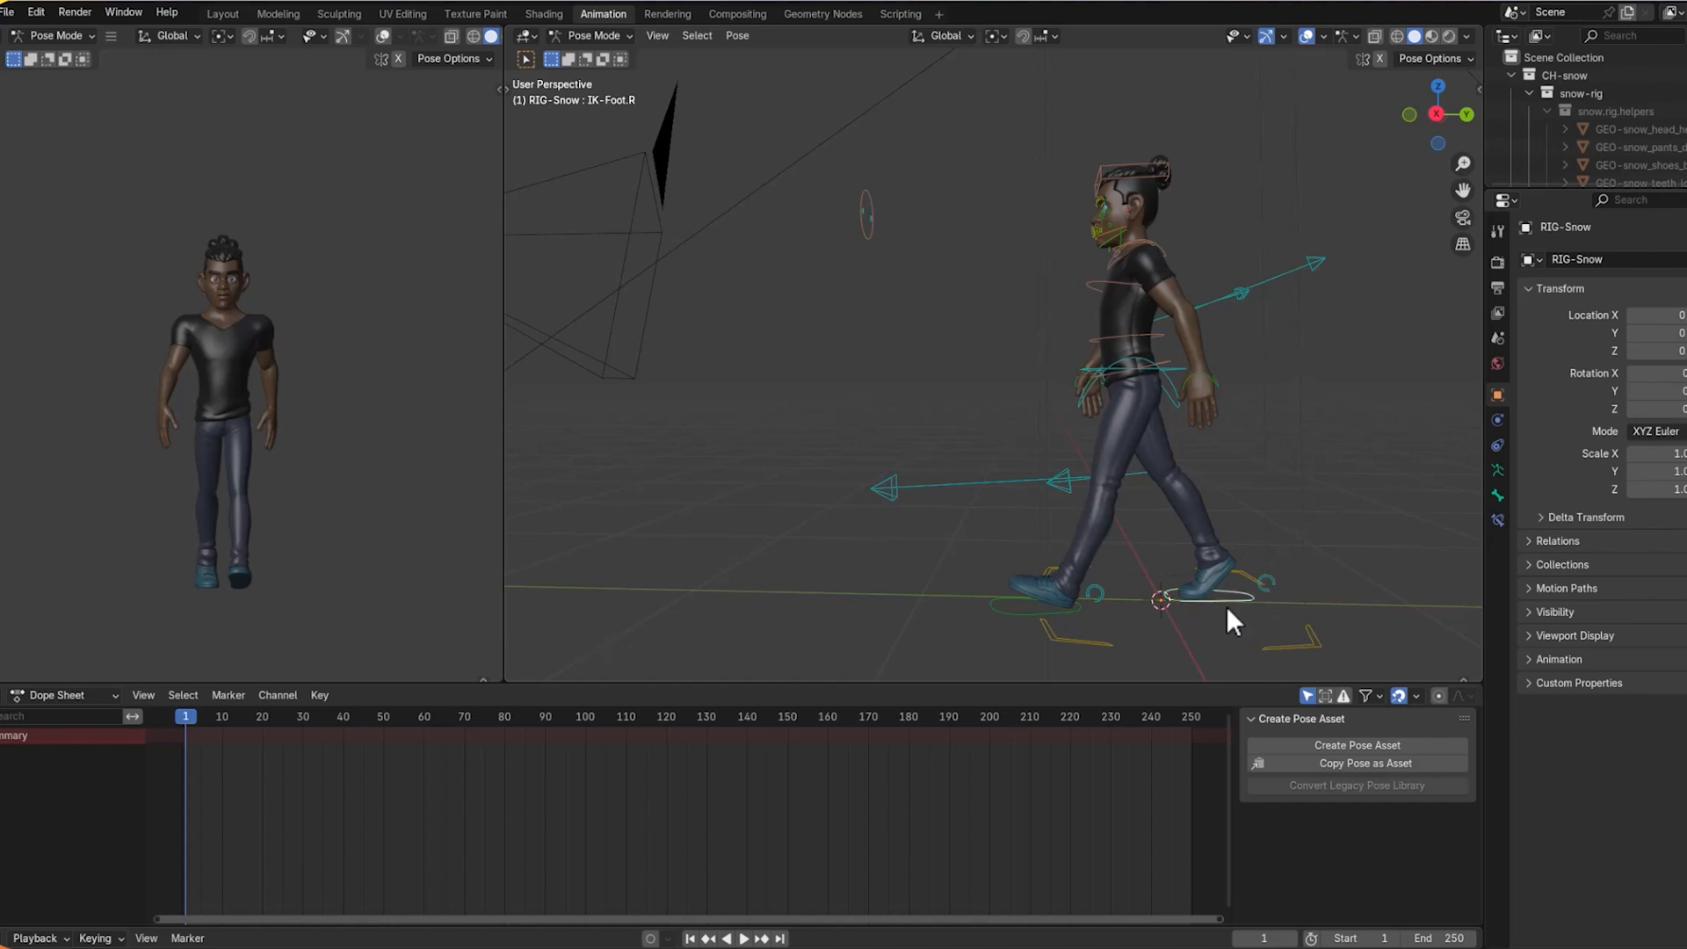
pyautogui.click(1267, 586)
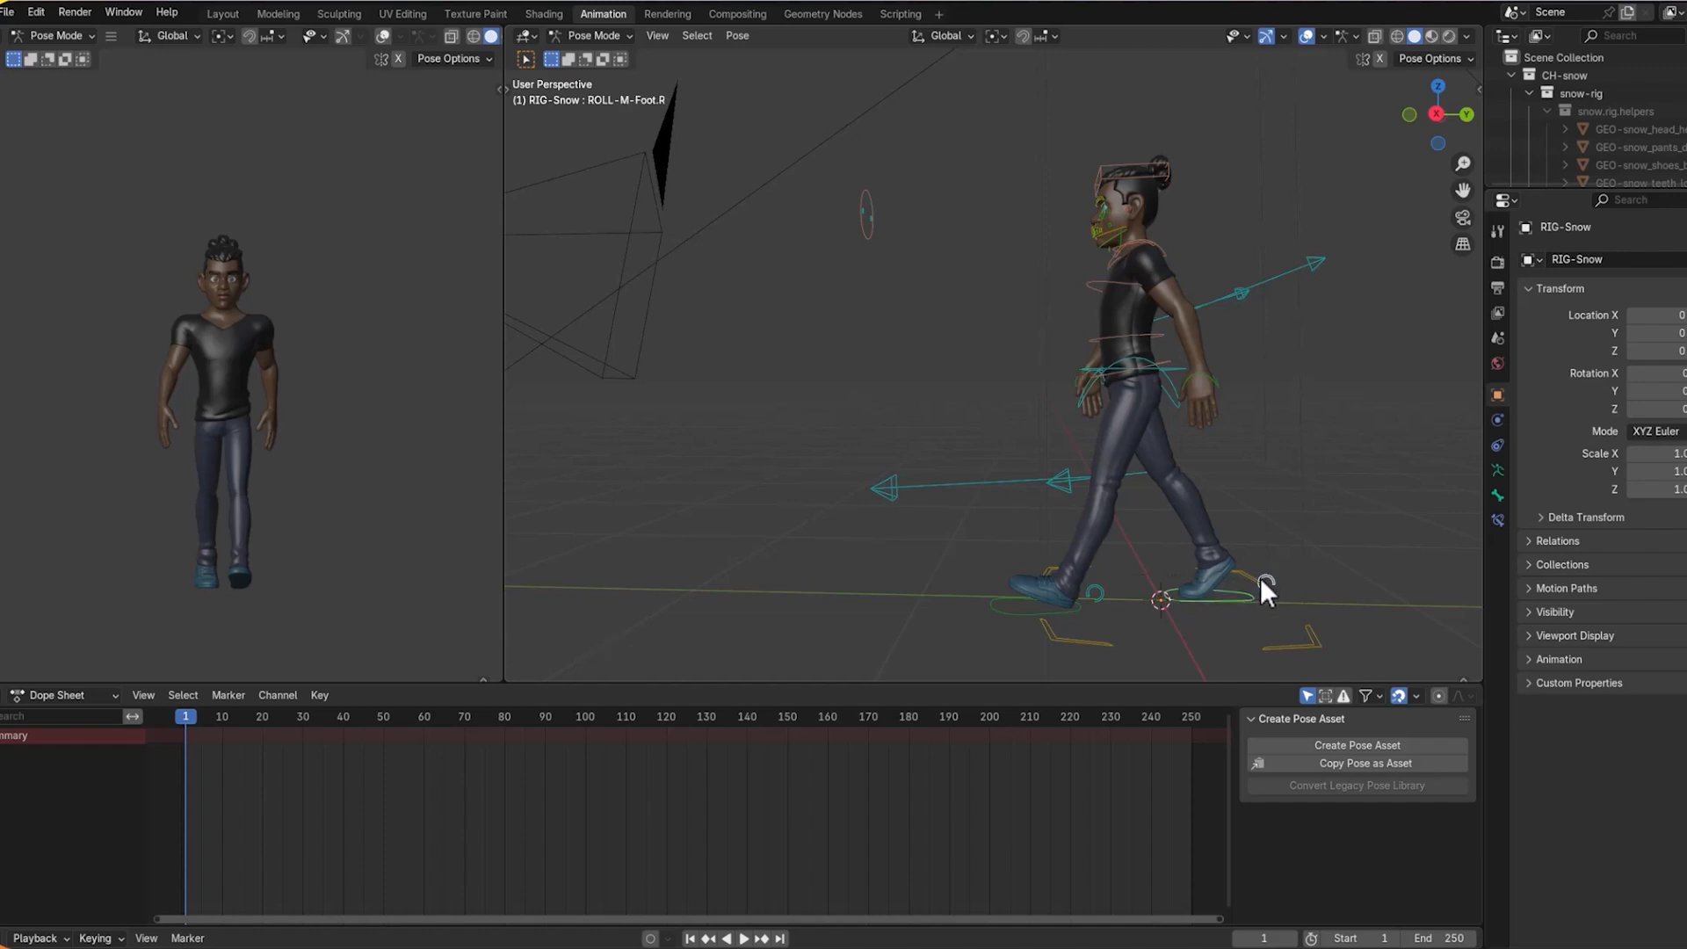
pyautogui.keyDown('shift'); pyautogui.click(1158, 359); pyautogui.keyUp('shift')
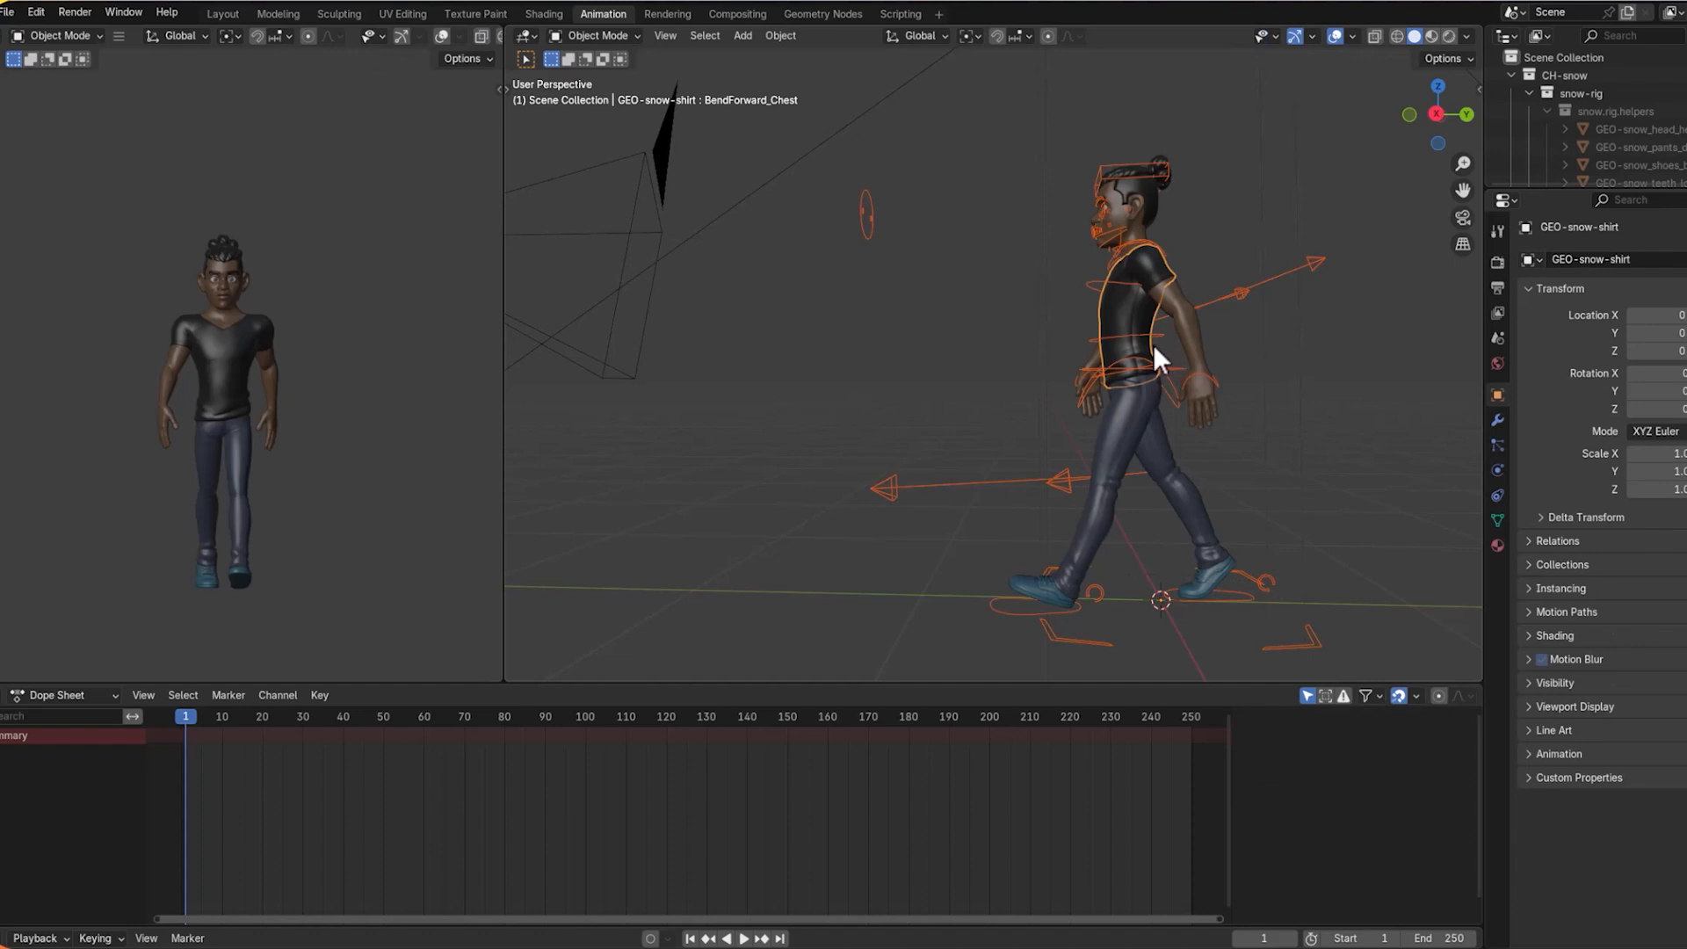
pyautogui.keyDown('shift'); pyautogui.click(1153, 344); pyautogui.keyUp('shift')
pyautogui.click(1180, 370)
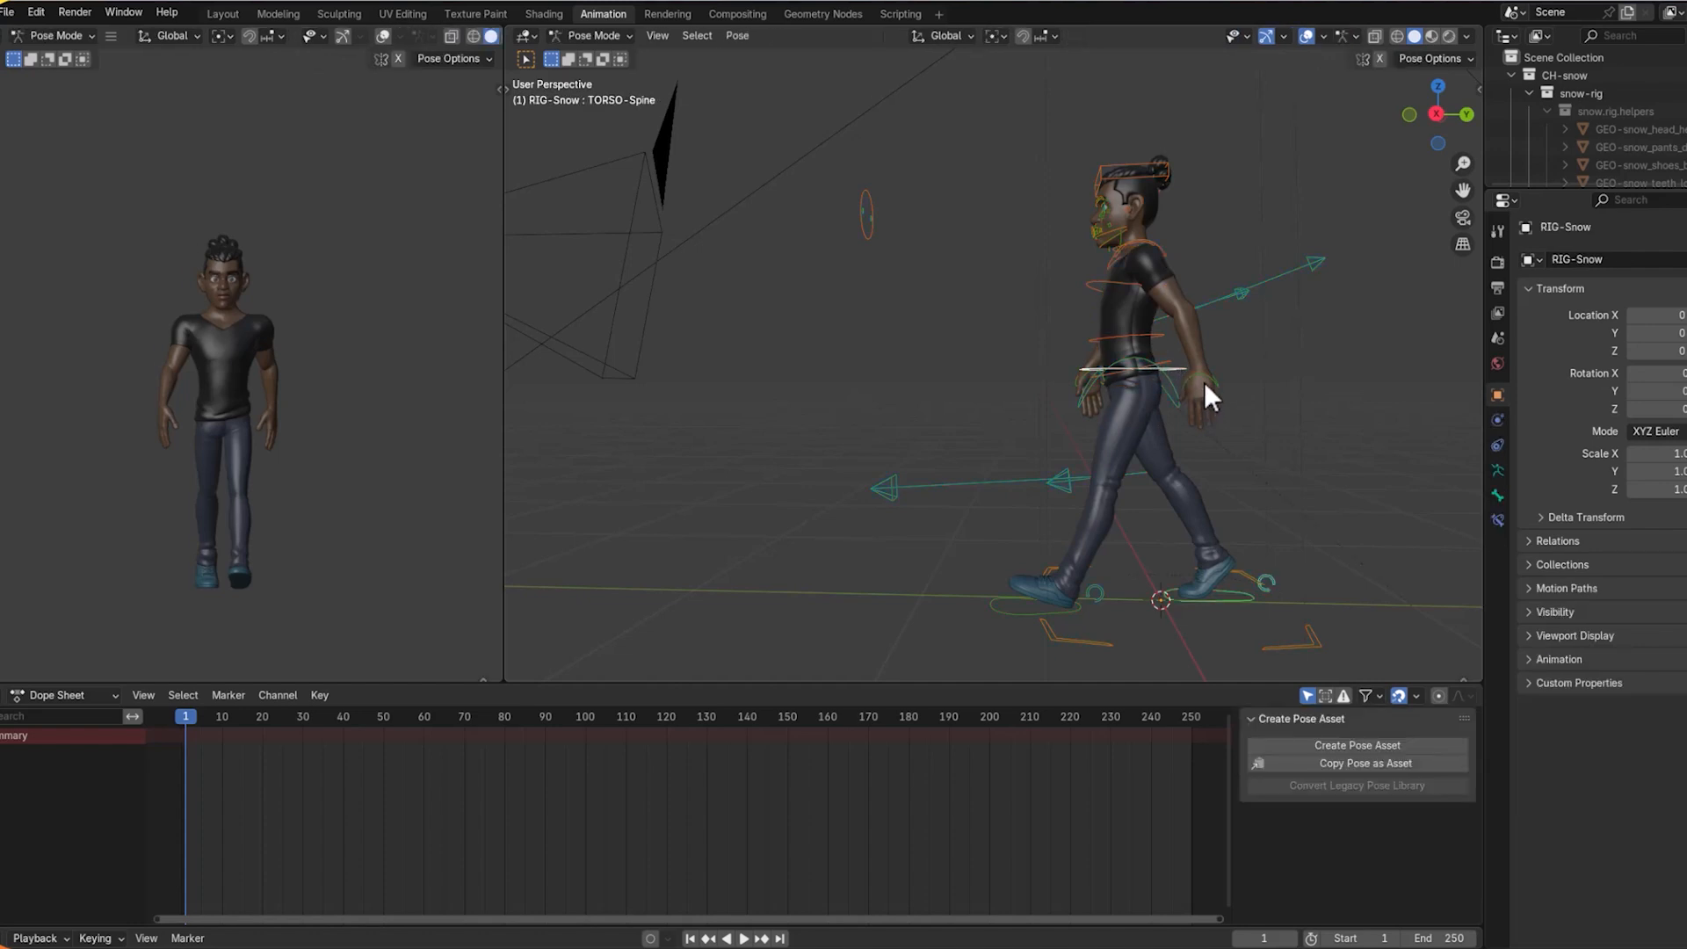
pyautogui.keyDown('shift'); pyautogui.click(1204, 379); pyautogui.keyUp('shift')
pyautogui.keyDown('shift'); pyautogui.click(1205, 380); pyautogui.keyUp('shift')
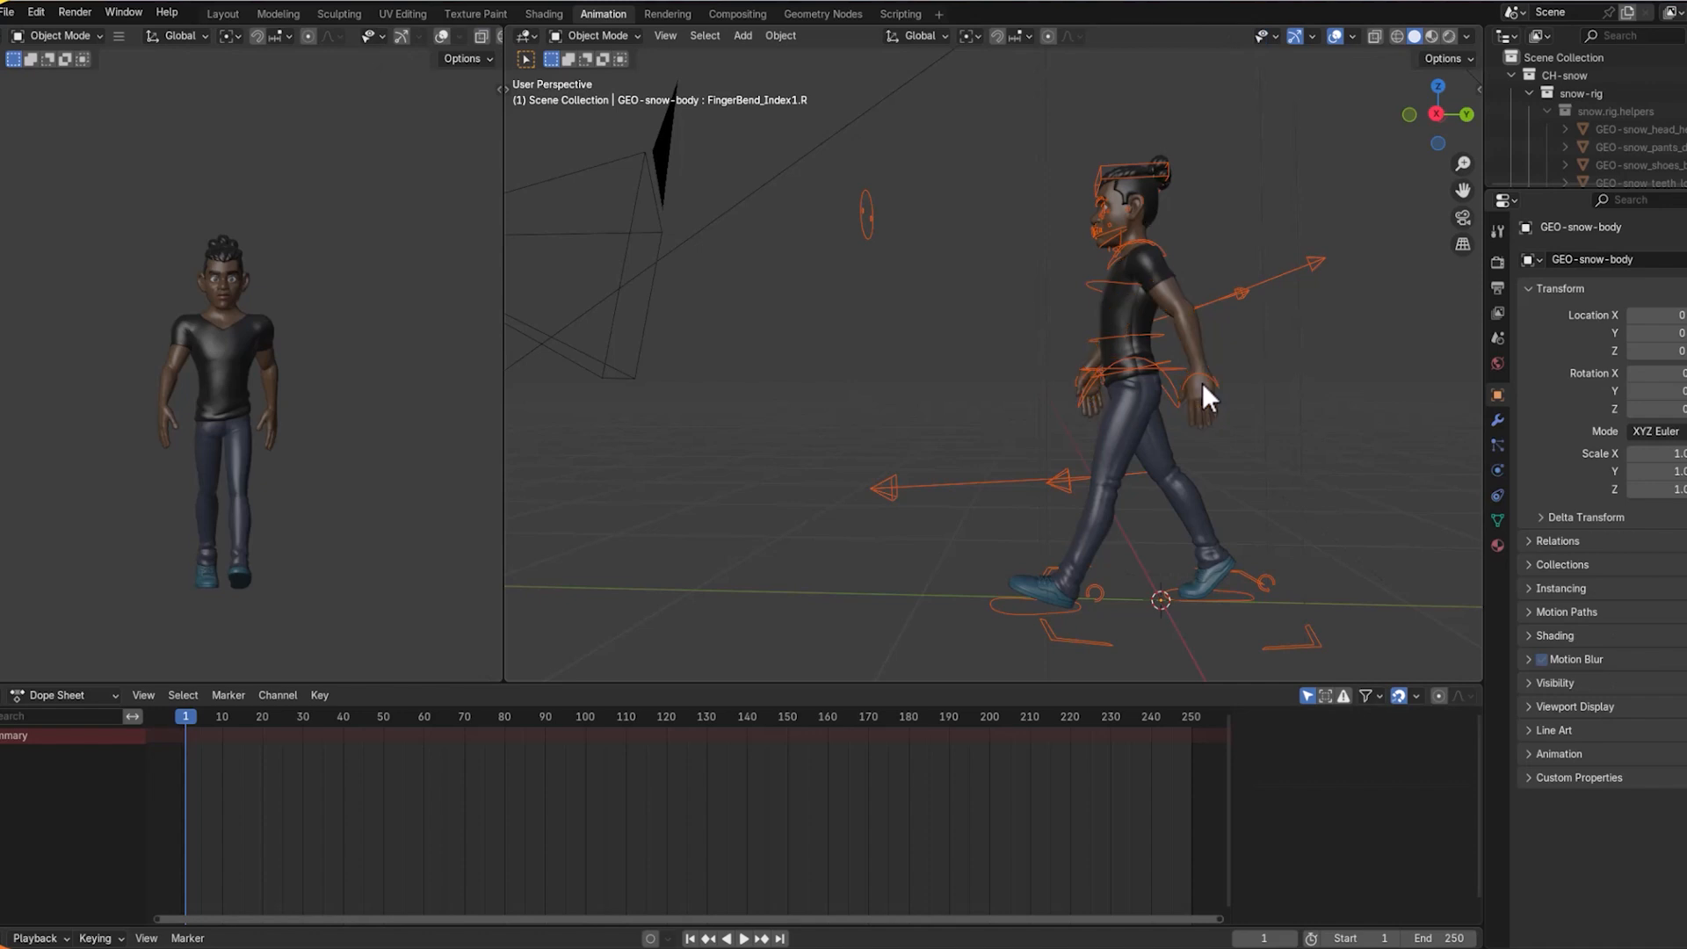
pyautogui.click(1202, 376)
pyautogui.click(1278, 440)
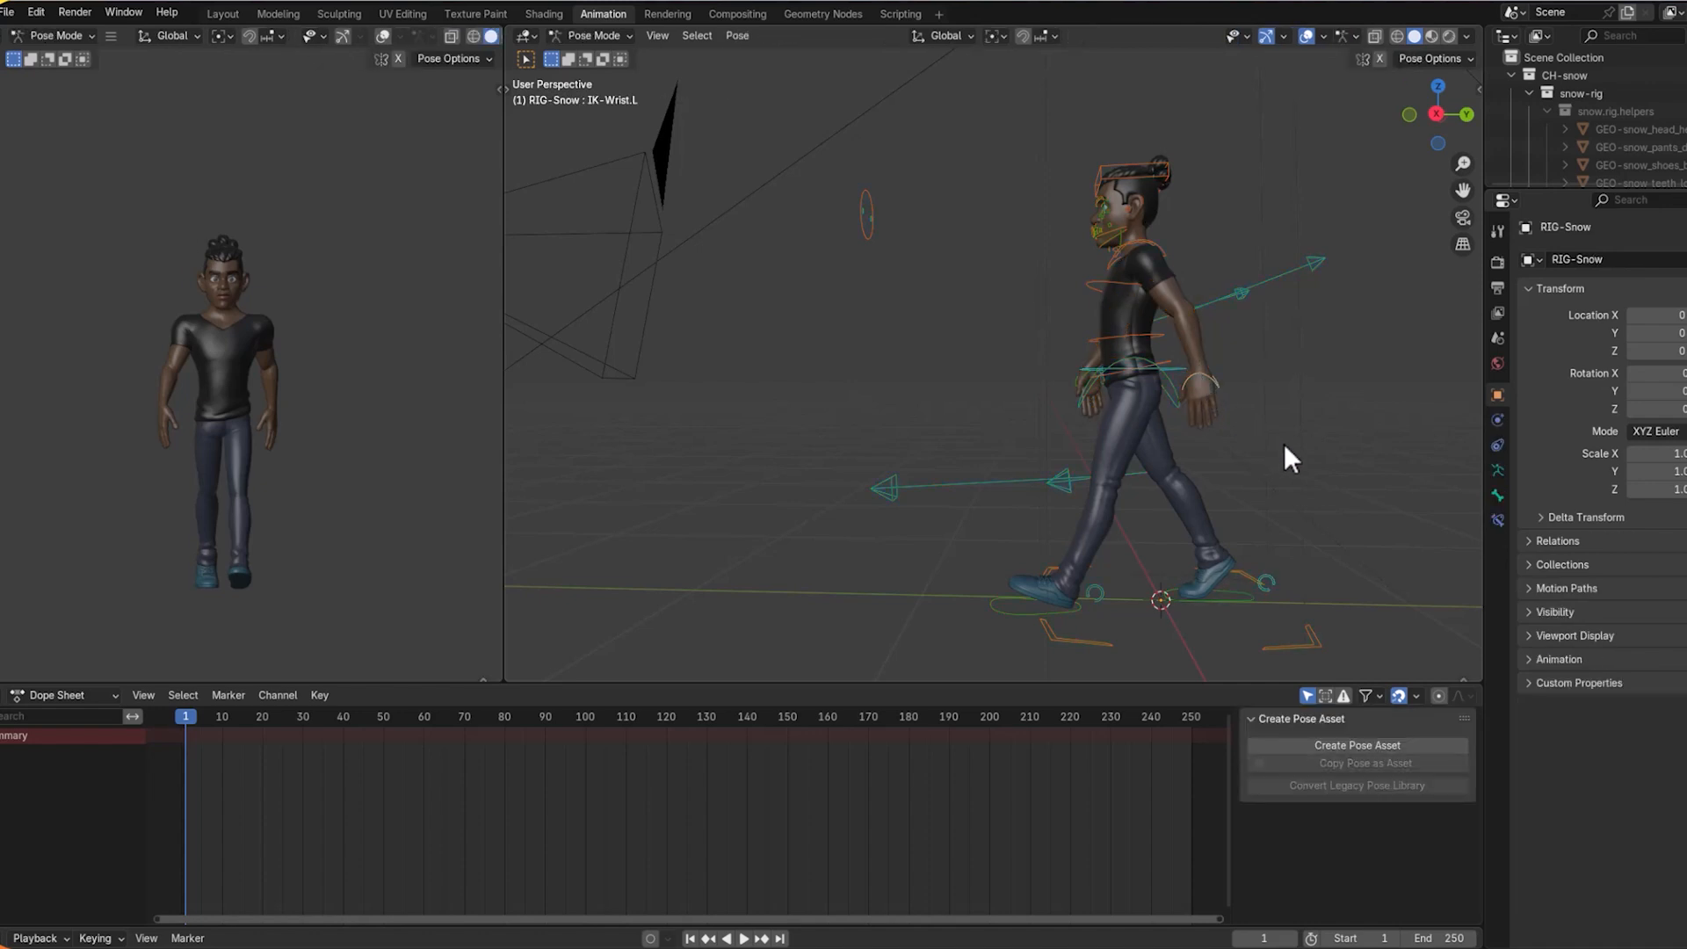
# Select the IK controls and the foot roll controls of both feet together.
pyautogui.moveTo(1285, 445)
pyautogui.mouseDown(button='middle')
pyautogui.moveTo(1333, 455)
pyautogui.moveTo(1271, 441)
pyautogui.mouseUp(button='middle')
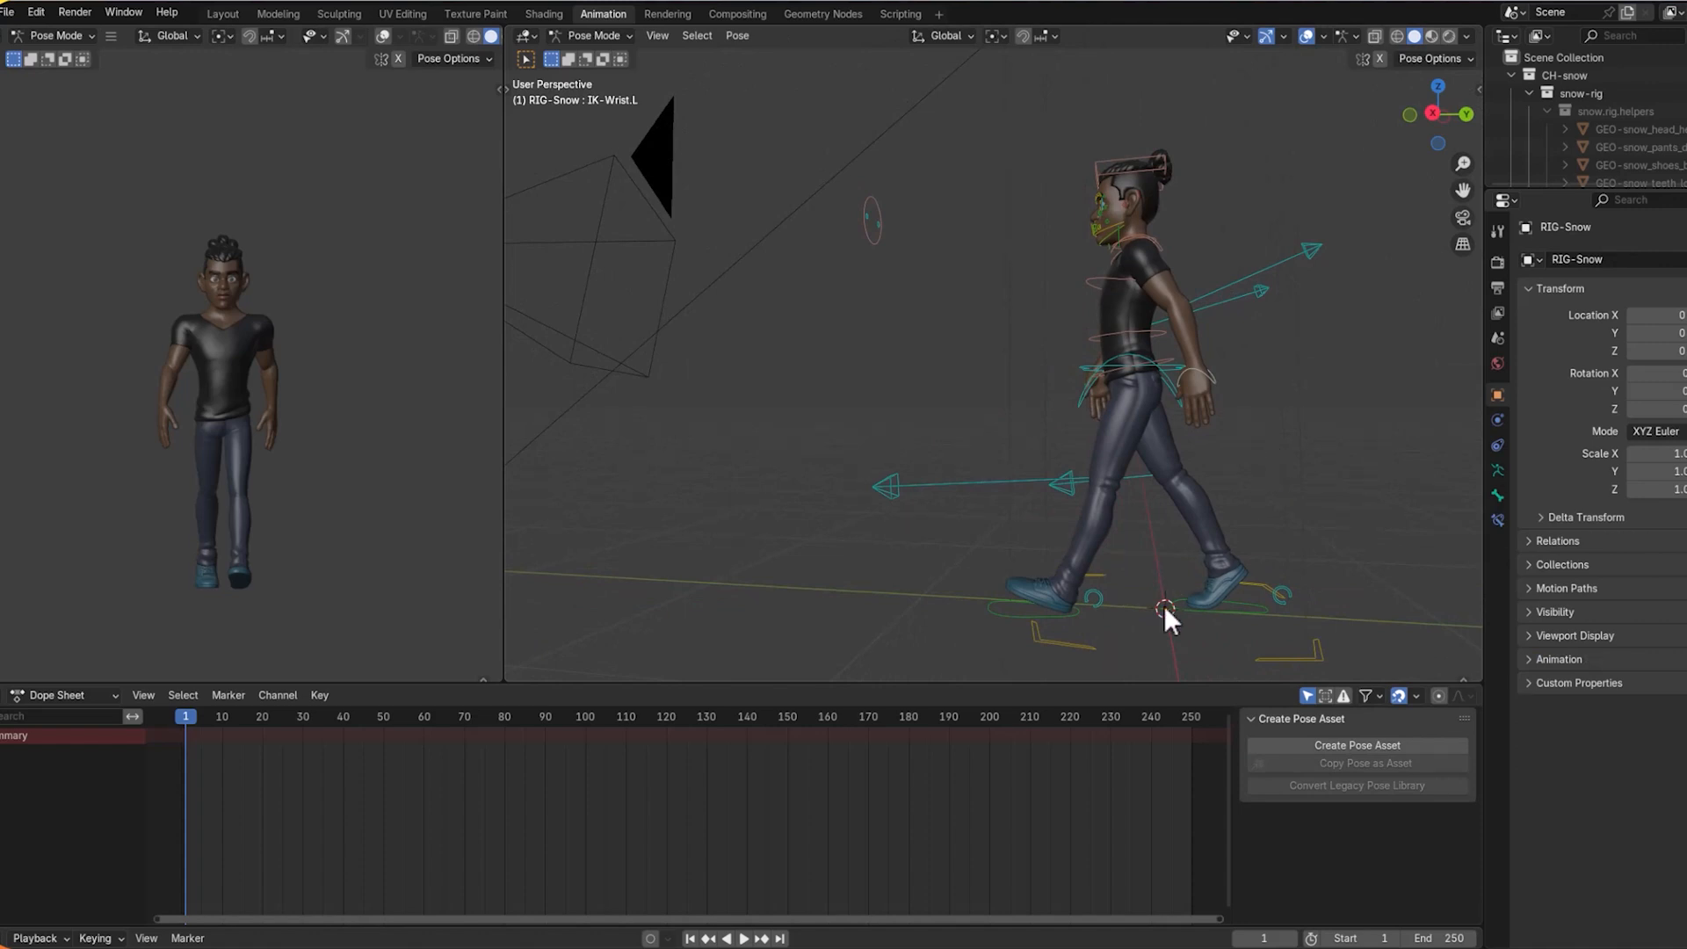
pyautogui.click(1072, 614)
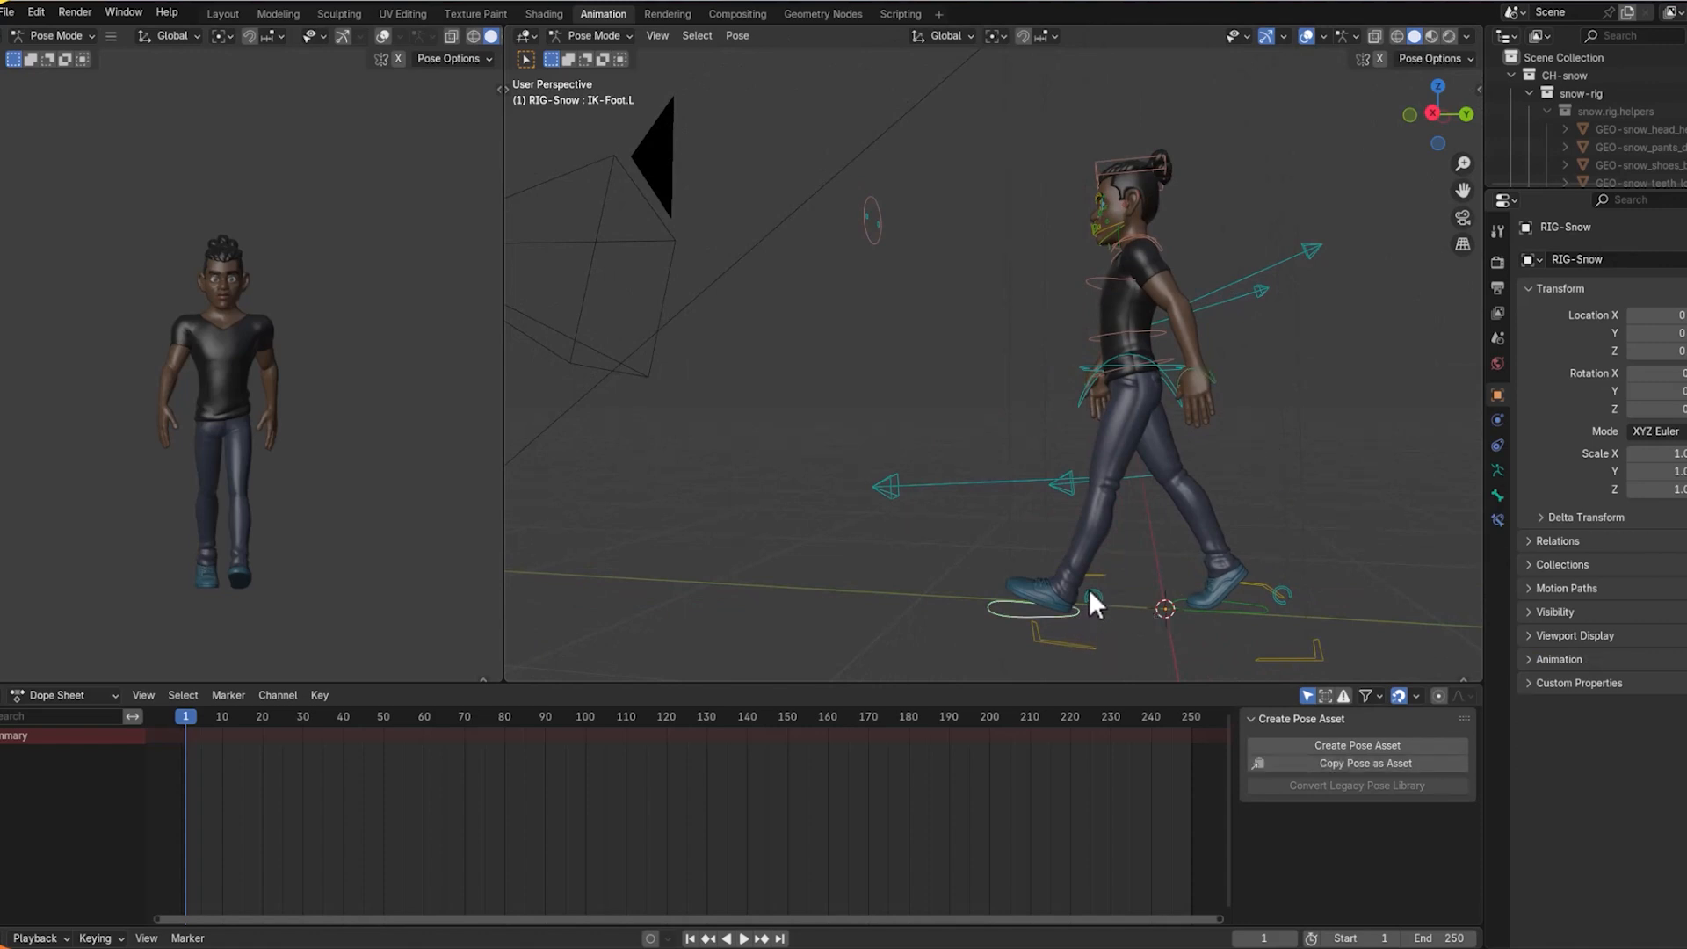
pyautogui.click(1095, 591)
pyautogui.click(1221, 612)
pyautogui.click(1283, 594)
pyautogui.scroll(4, 1164, 366)
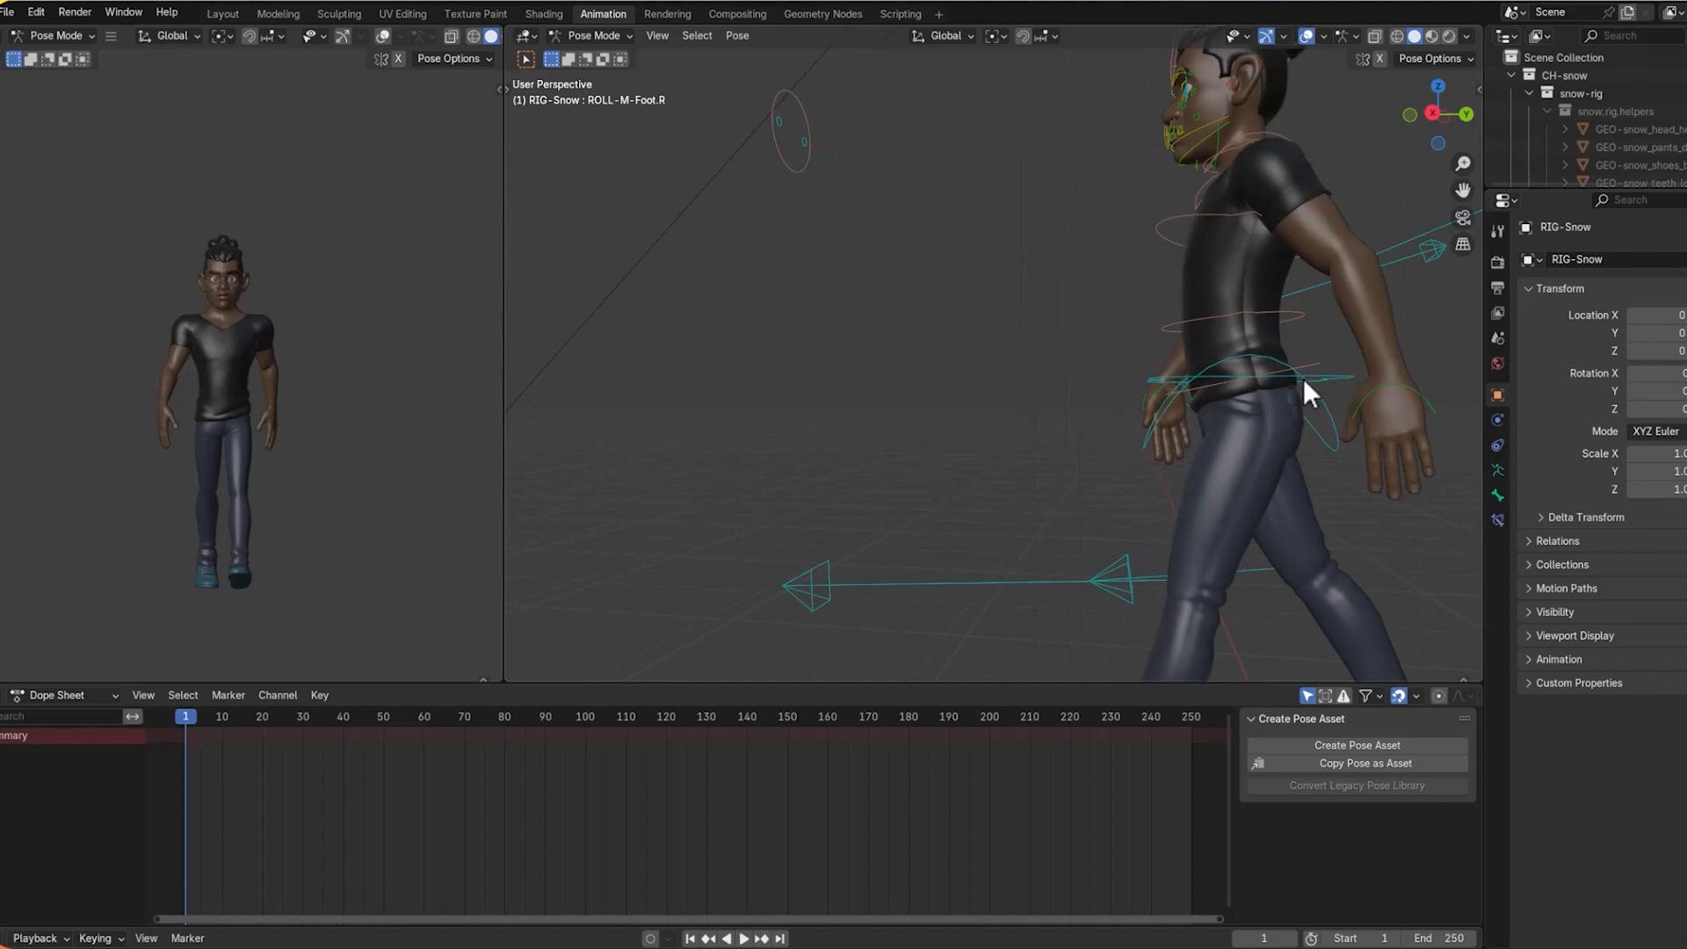
# Add the torso, both wrist IK controls and the arm and leg pole targets to the selection, and hide all unselected controls.
pyautogui.click(1336, 378)
pyautogui.click(1436, 407)
pyautogui.moveTo(976, 444); pyautogui.dragTo(1112, 465, button='middle')
pyautogui.click(960, 364)
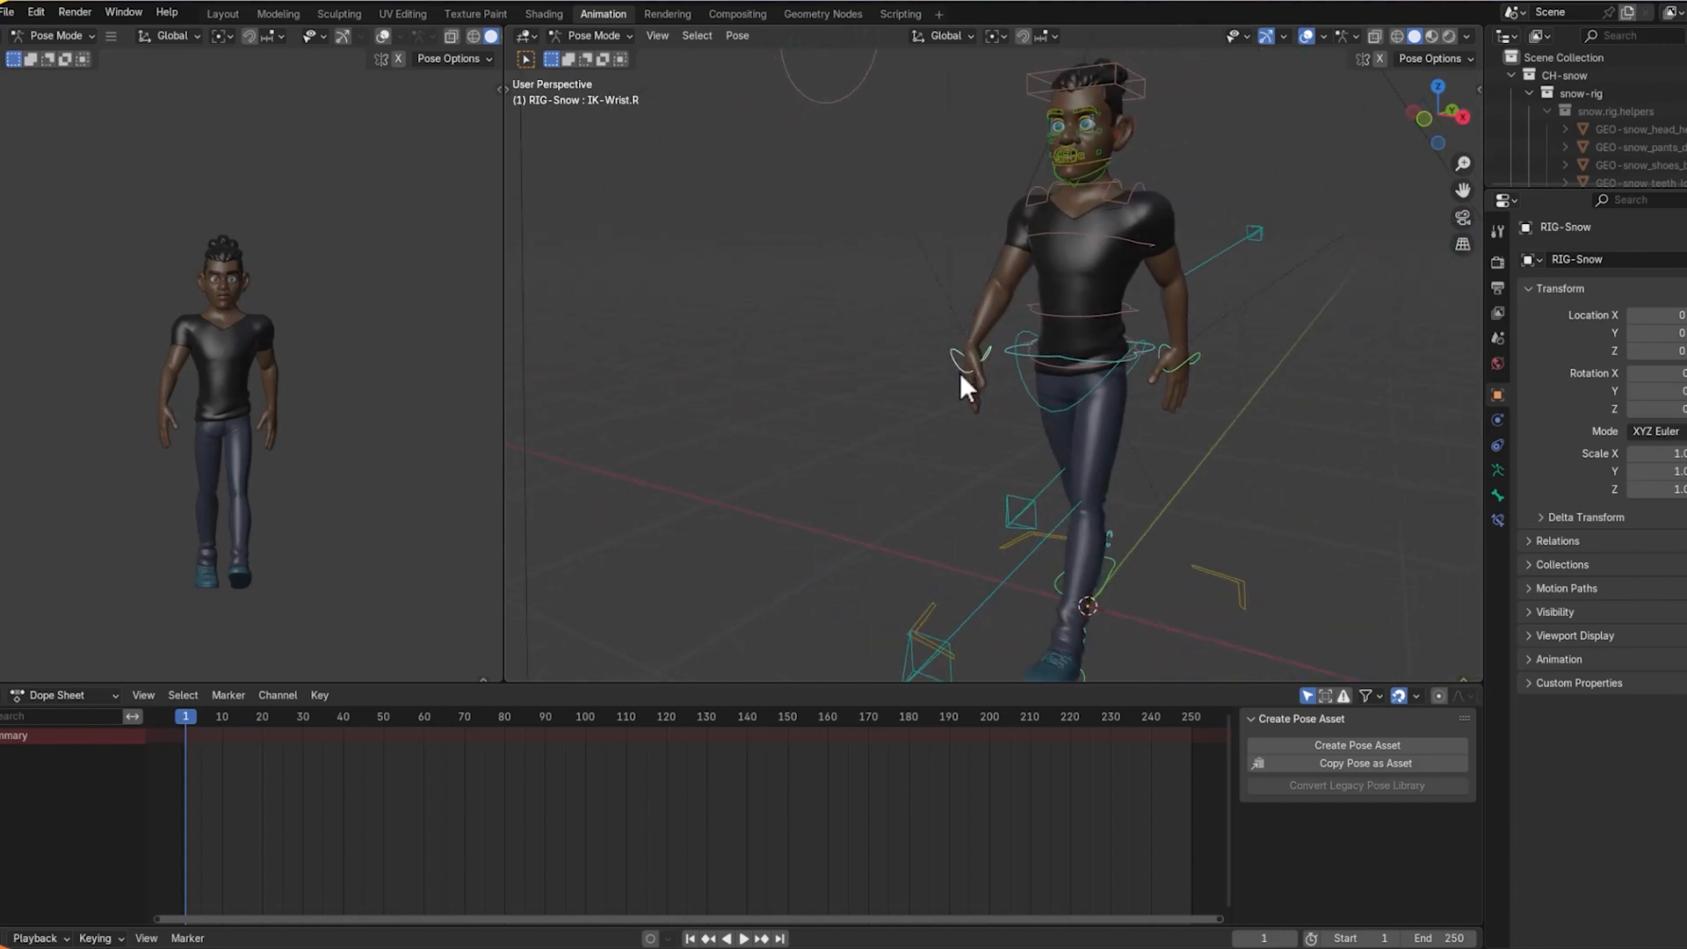
pyautogui.moveTo(1252, 384); pyautogui.dragTo(1178, 390, button='middle')
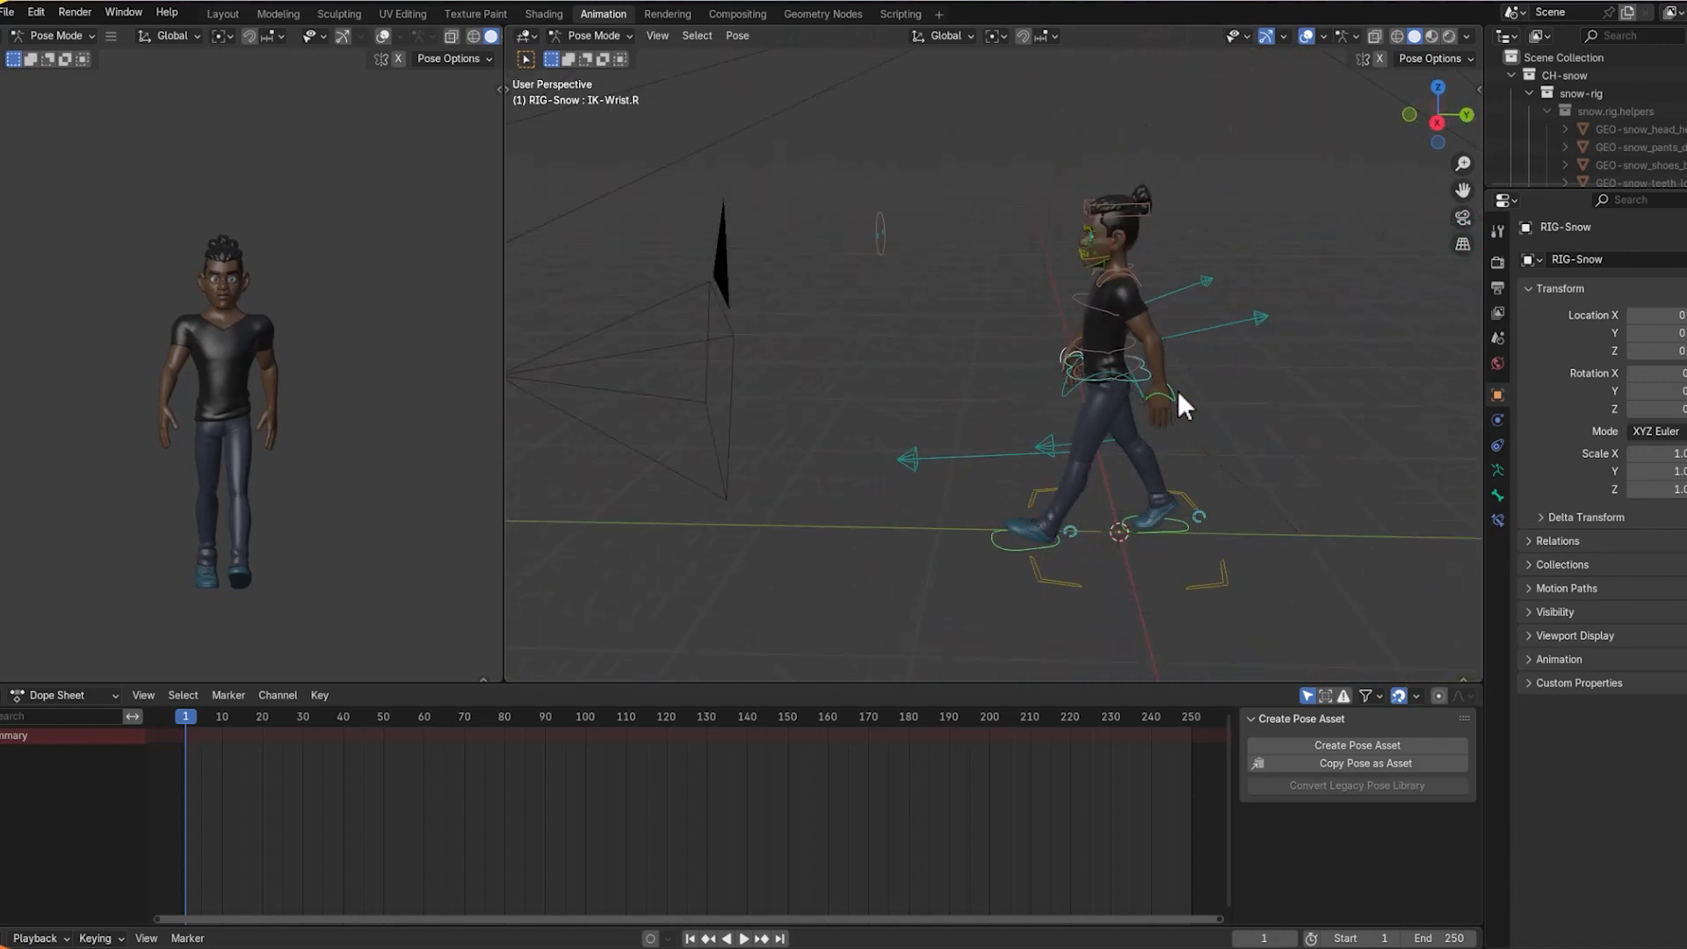
pyautogui.click(1262, 318)
pyautogui.click(1046, 446)
pyautogui.click(912, 455)
pyautogui.press('h')
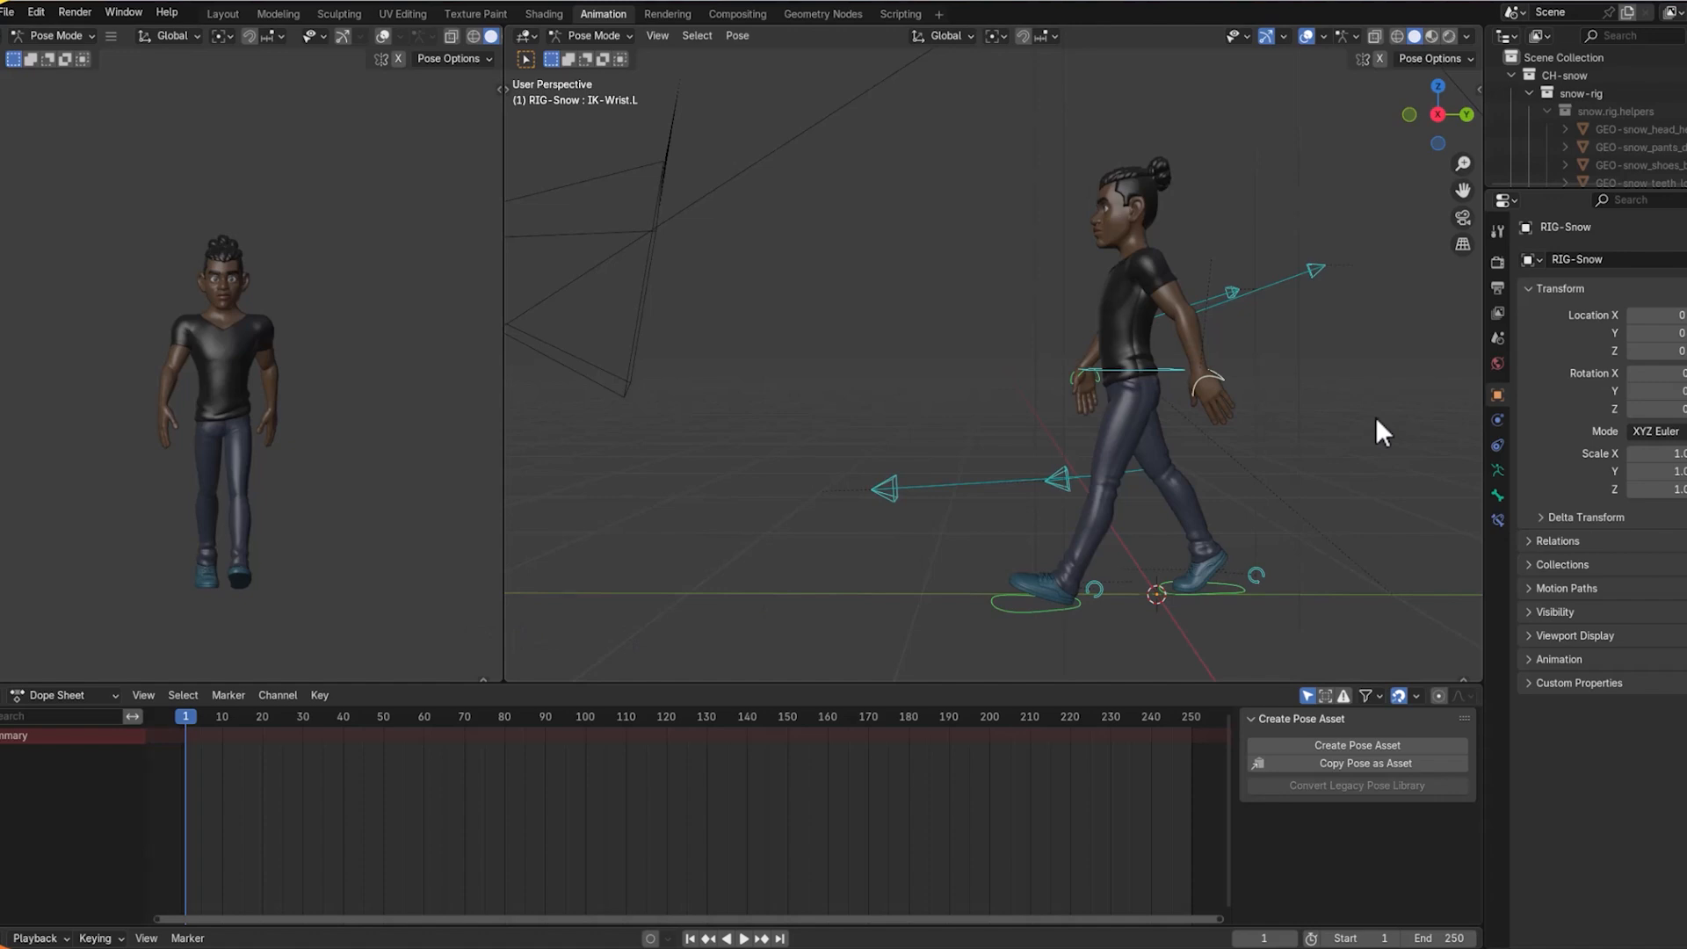
# Create an action named "walk cycle" with a fake user in the Action Editor, and keyframe all visible controls at frame 1.
pyautogui.click(66, 694)
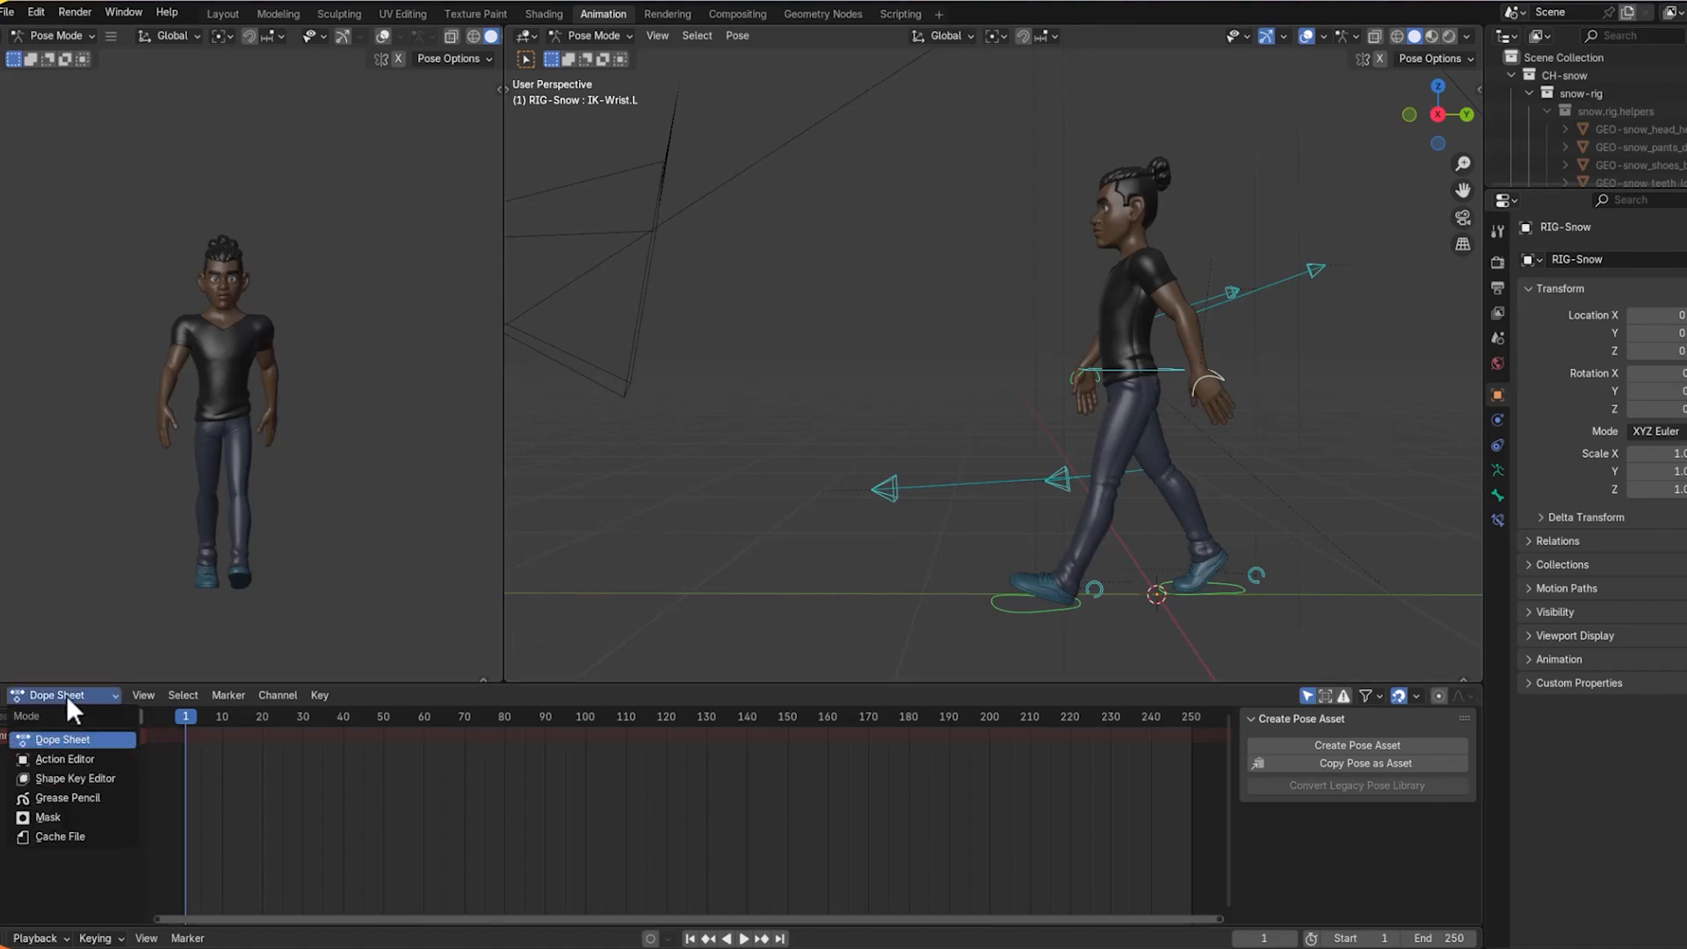
pyautogui.click(76, 757)
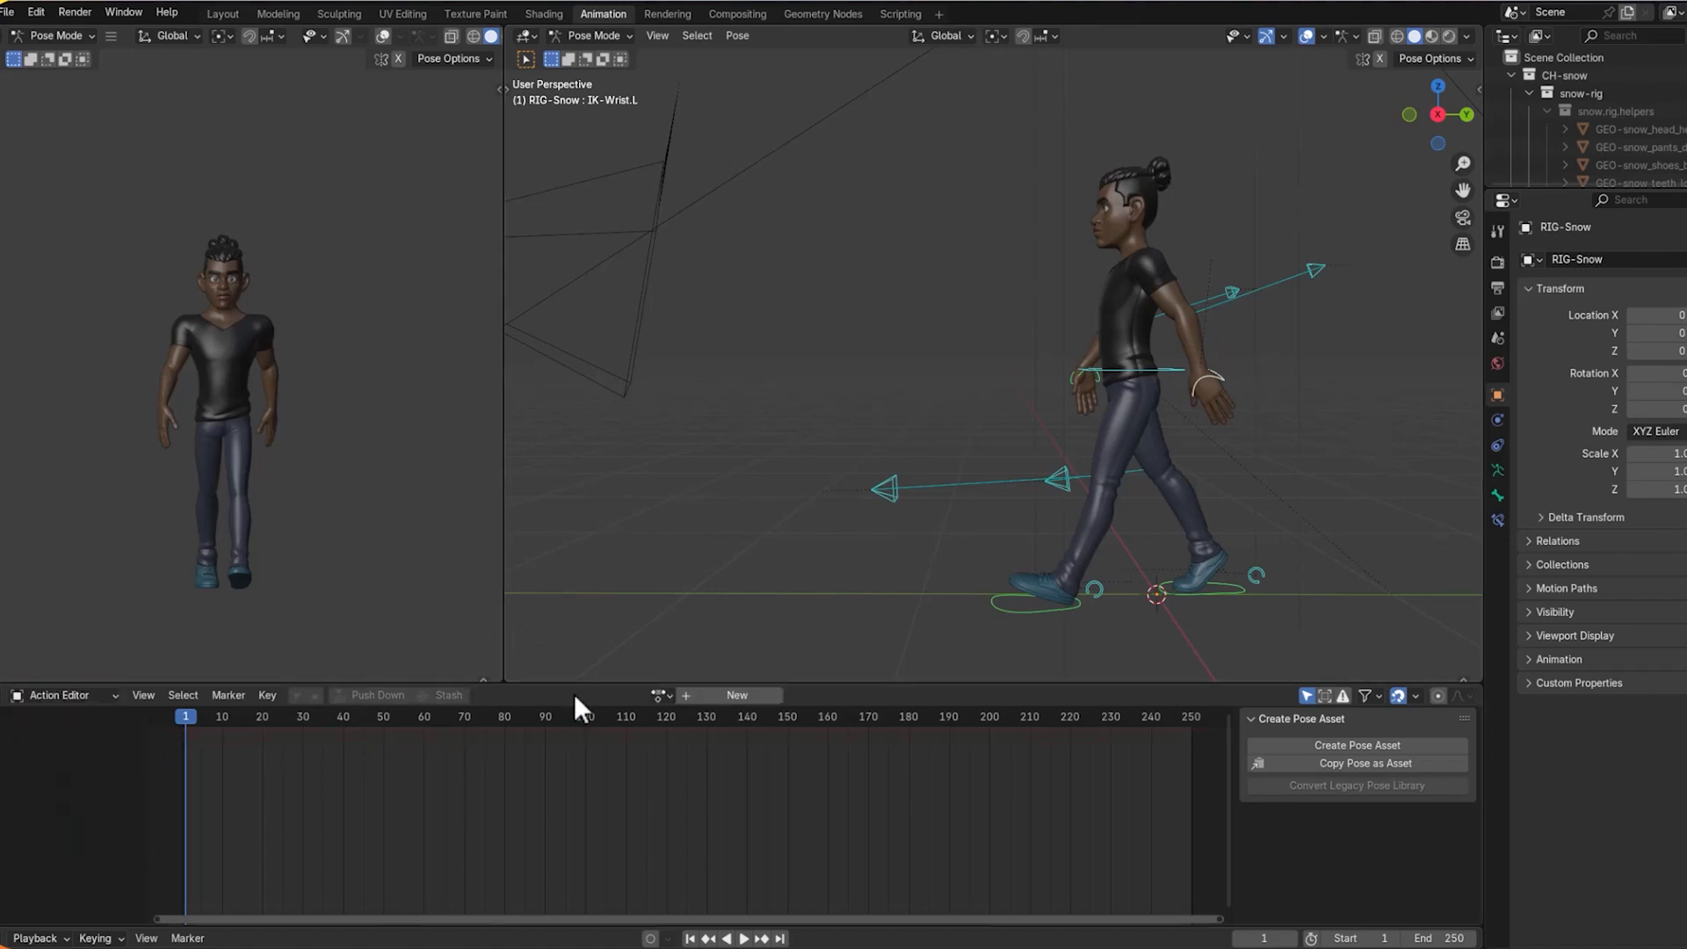
pyautogui.click(732, 695)
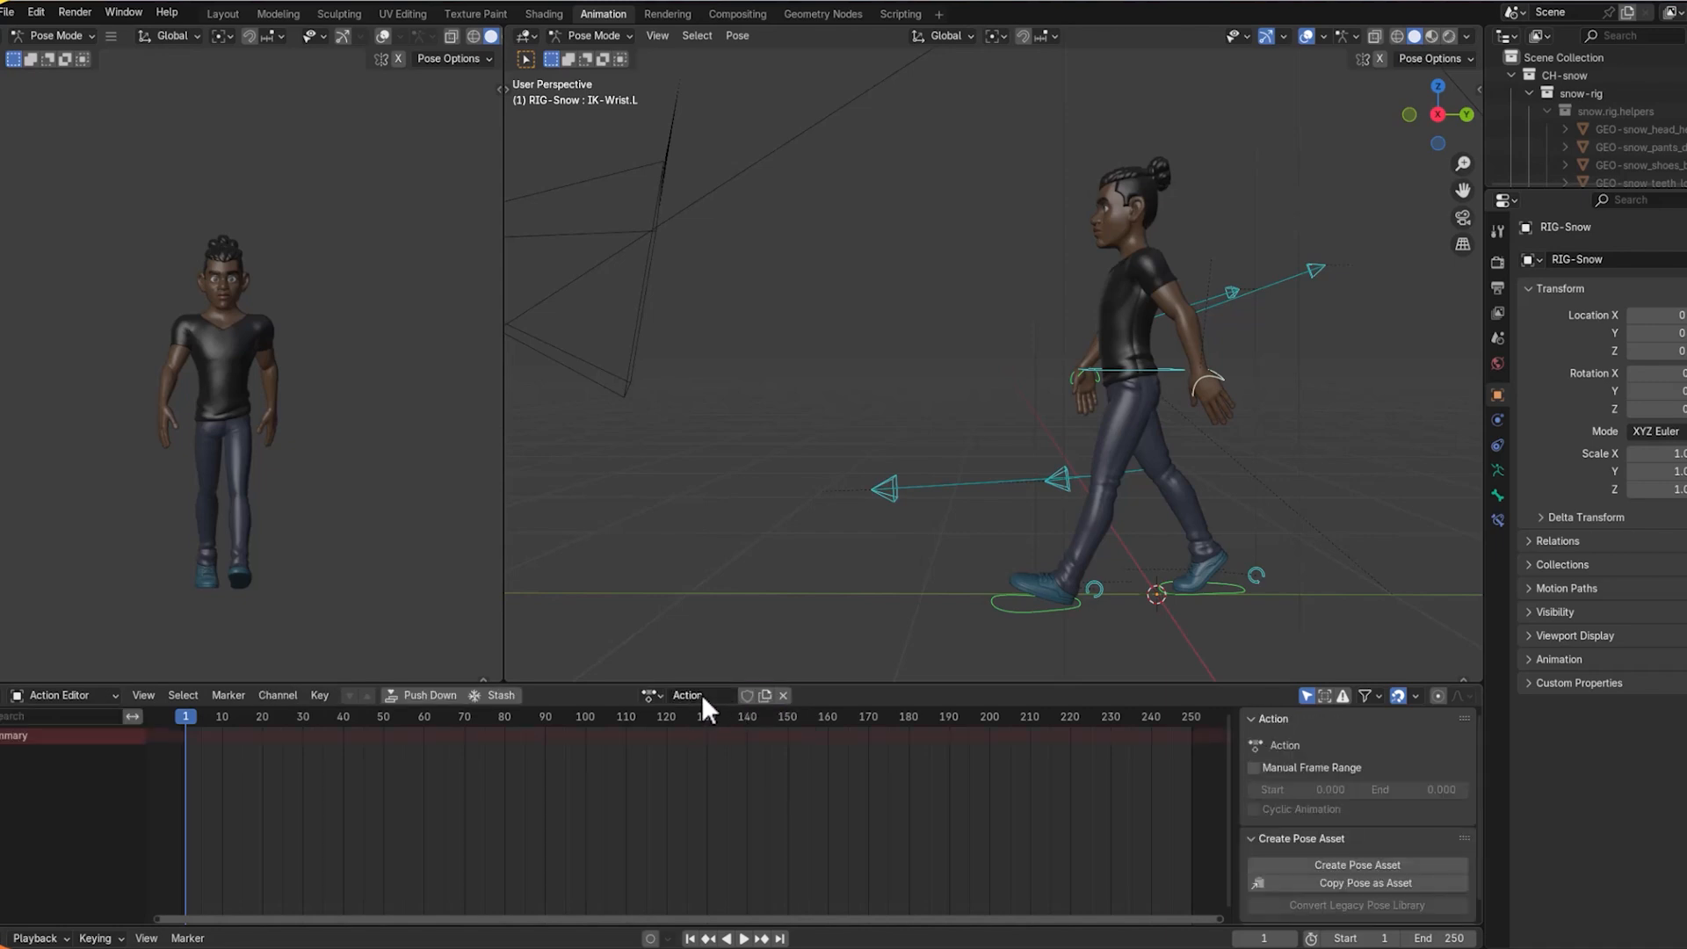
pyautogui.doubleClick(701, 694)
pyautogui.write('walk cycle')
pyautogui.press('Return')
pyautogui.press('i')
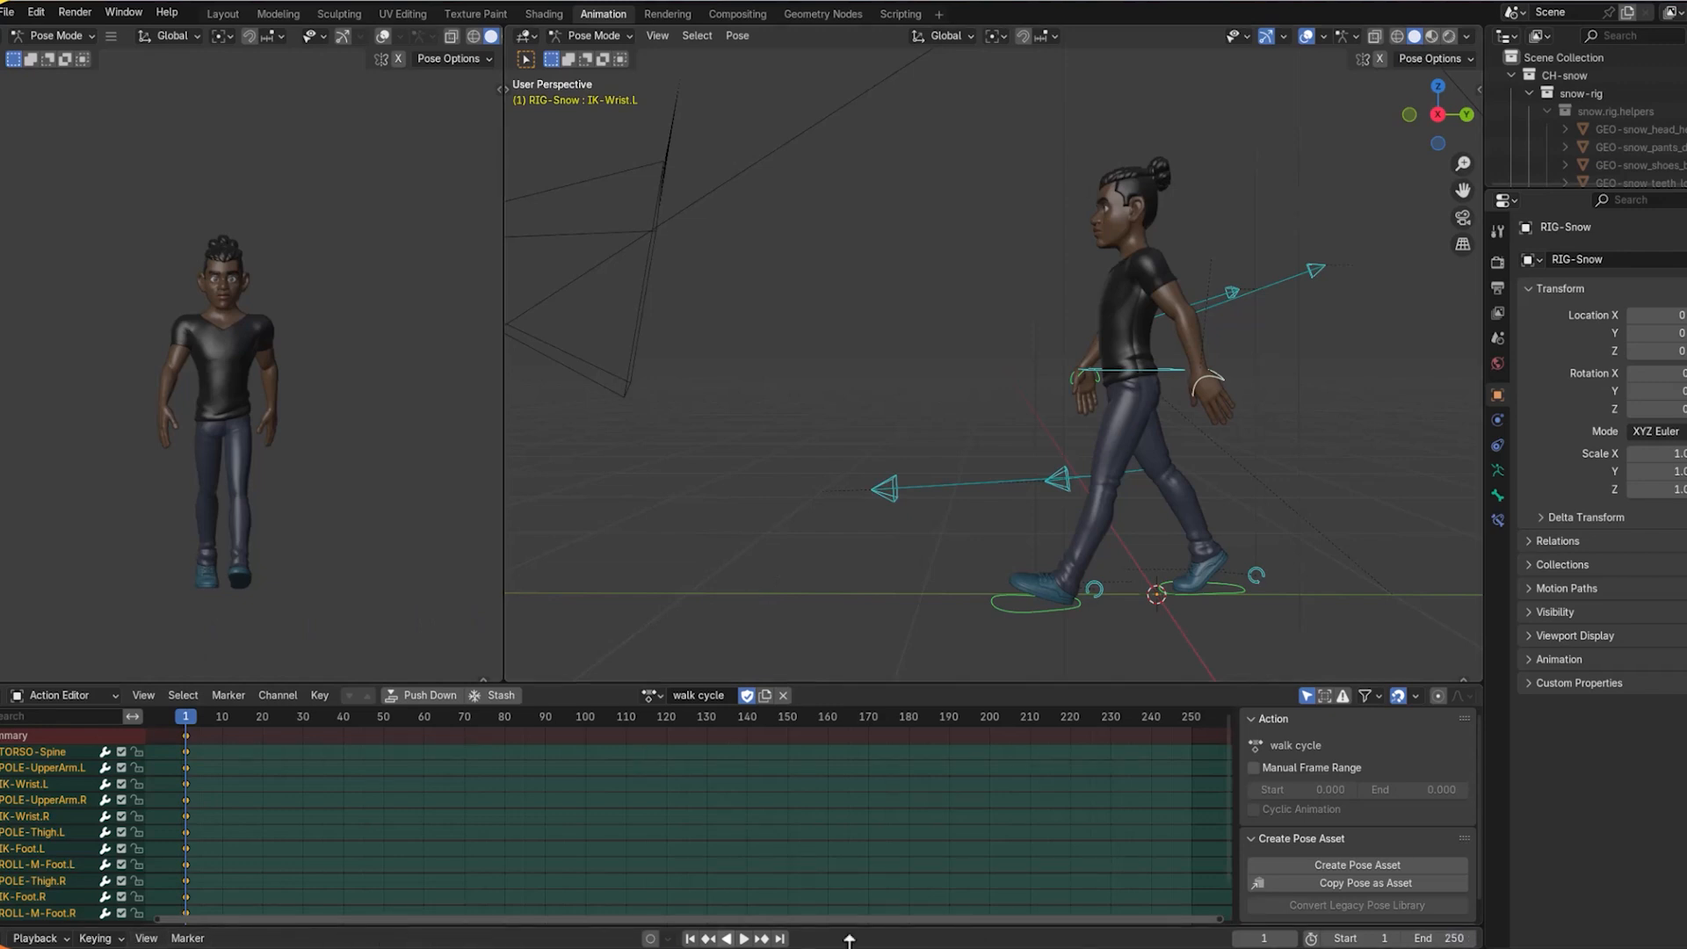
# Set the scene's end frame to 24 and fit the Action Editor's timeline closer around that range.
pyautogui.click(1454, 938)
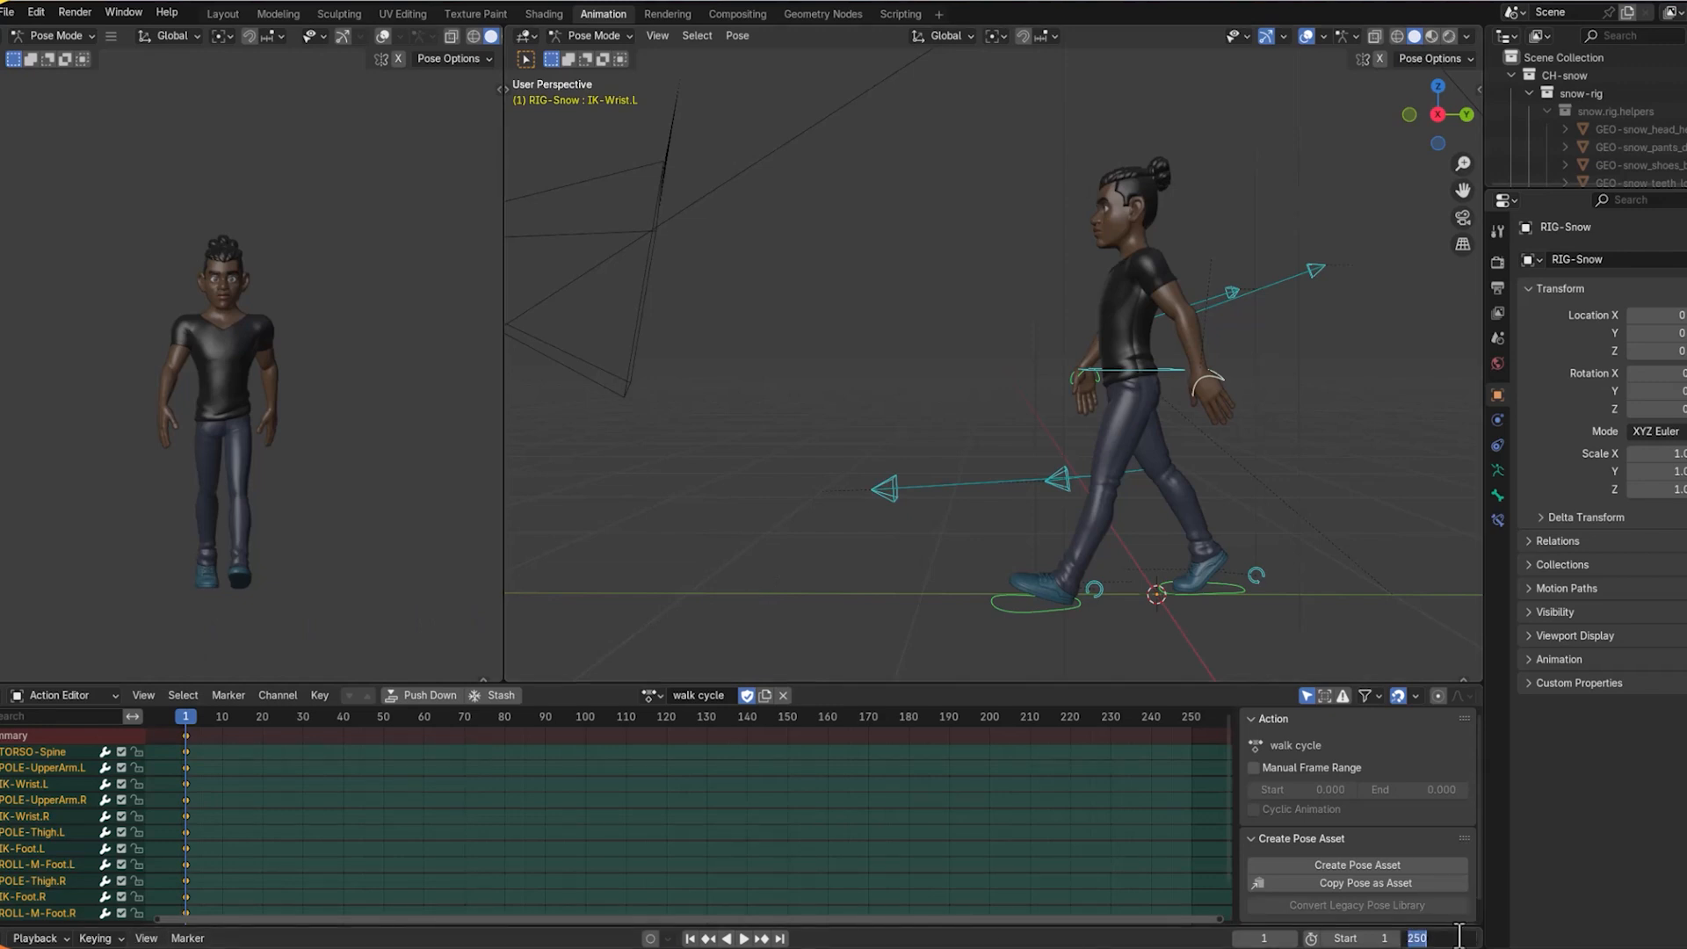
pyautogui.write('24')
pyautogui.press('Return')
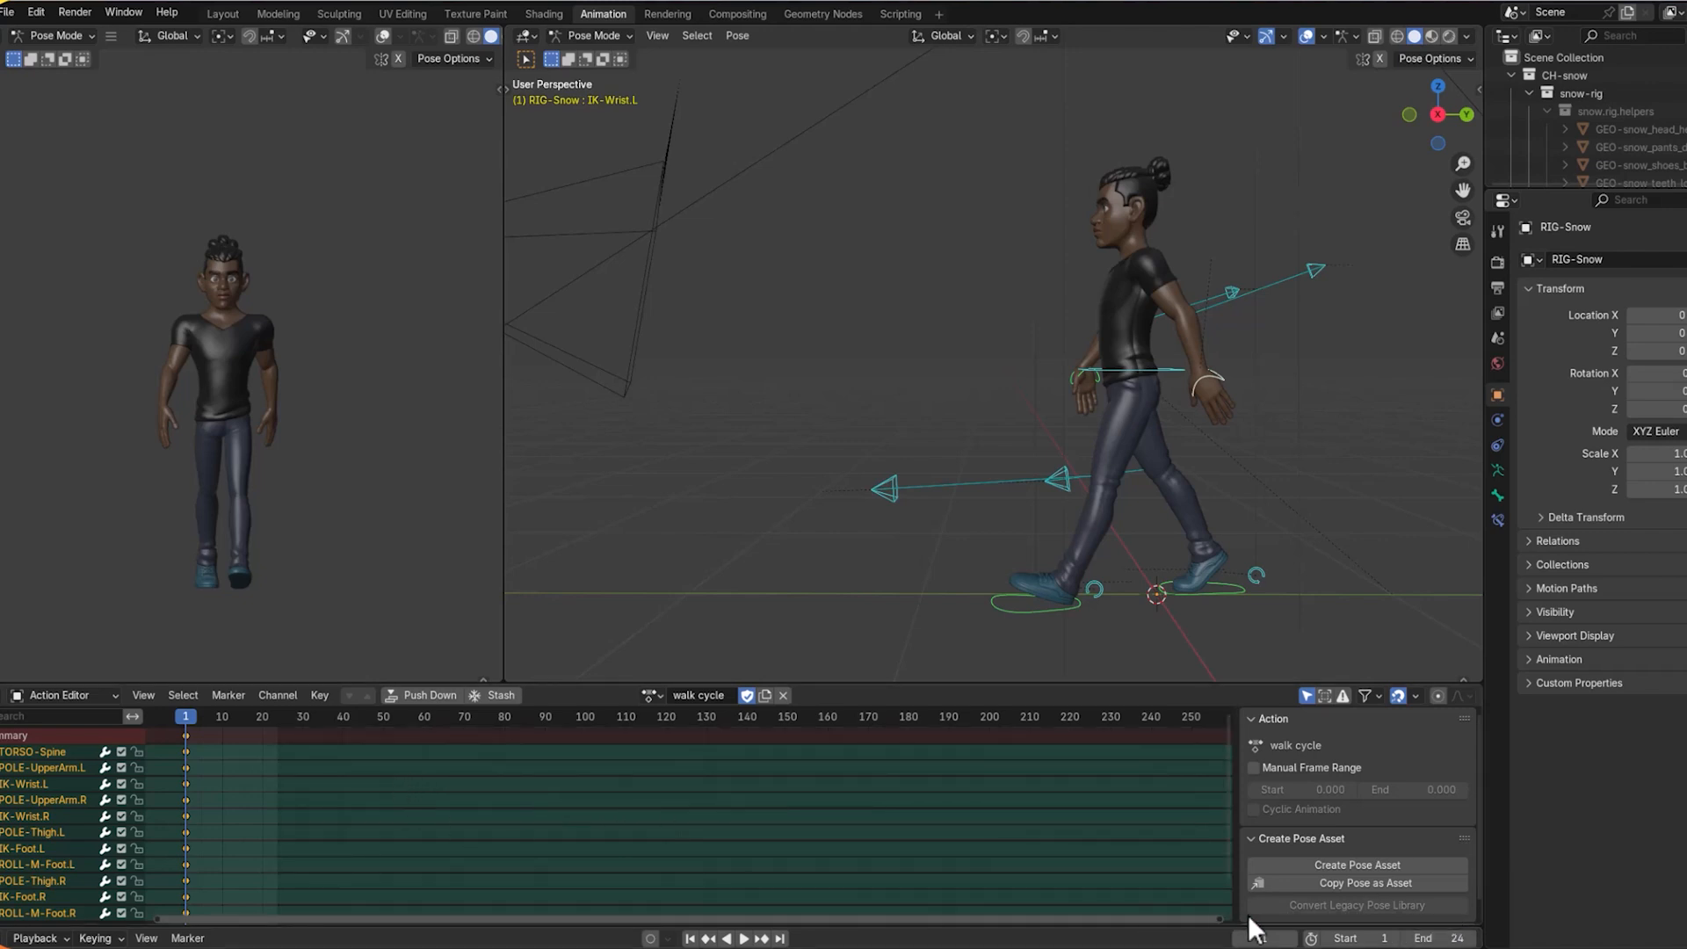
pyautogui.moveTo(1220, 919); pyautogui.dragTo(513, 923)
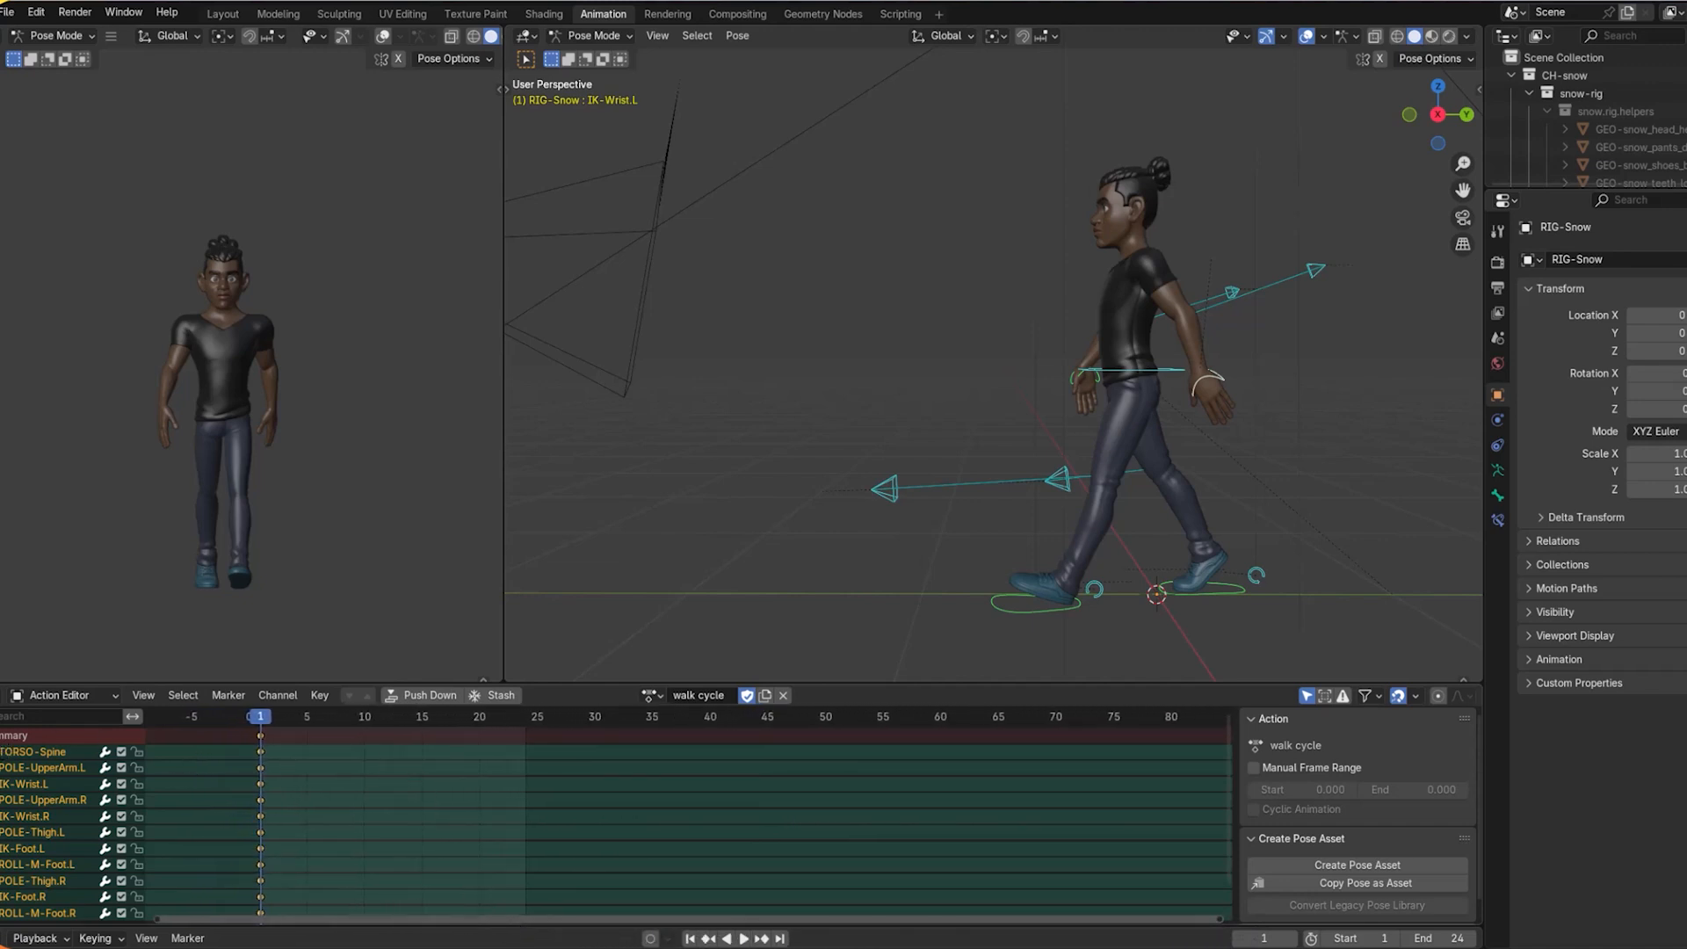
# Duplicate the contact pose keyframes from frame 1 to frame 24 in the summary row and go to frame 24.
pyautogui.click(3, 736)
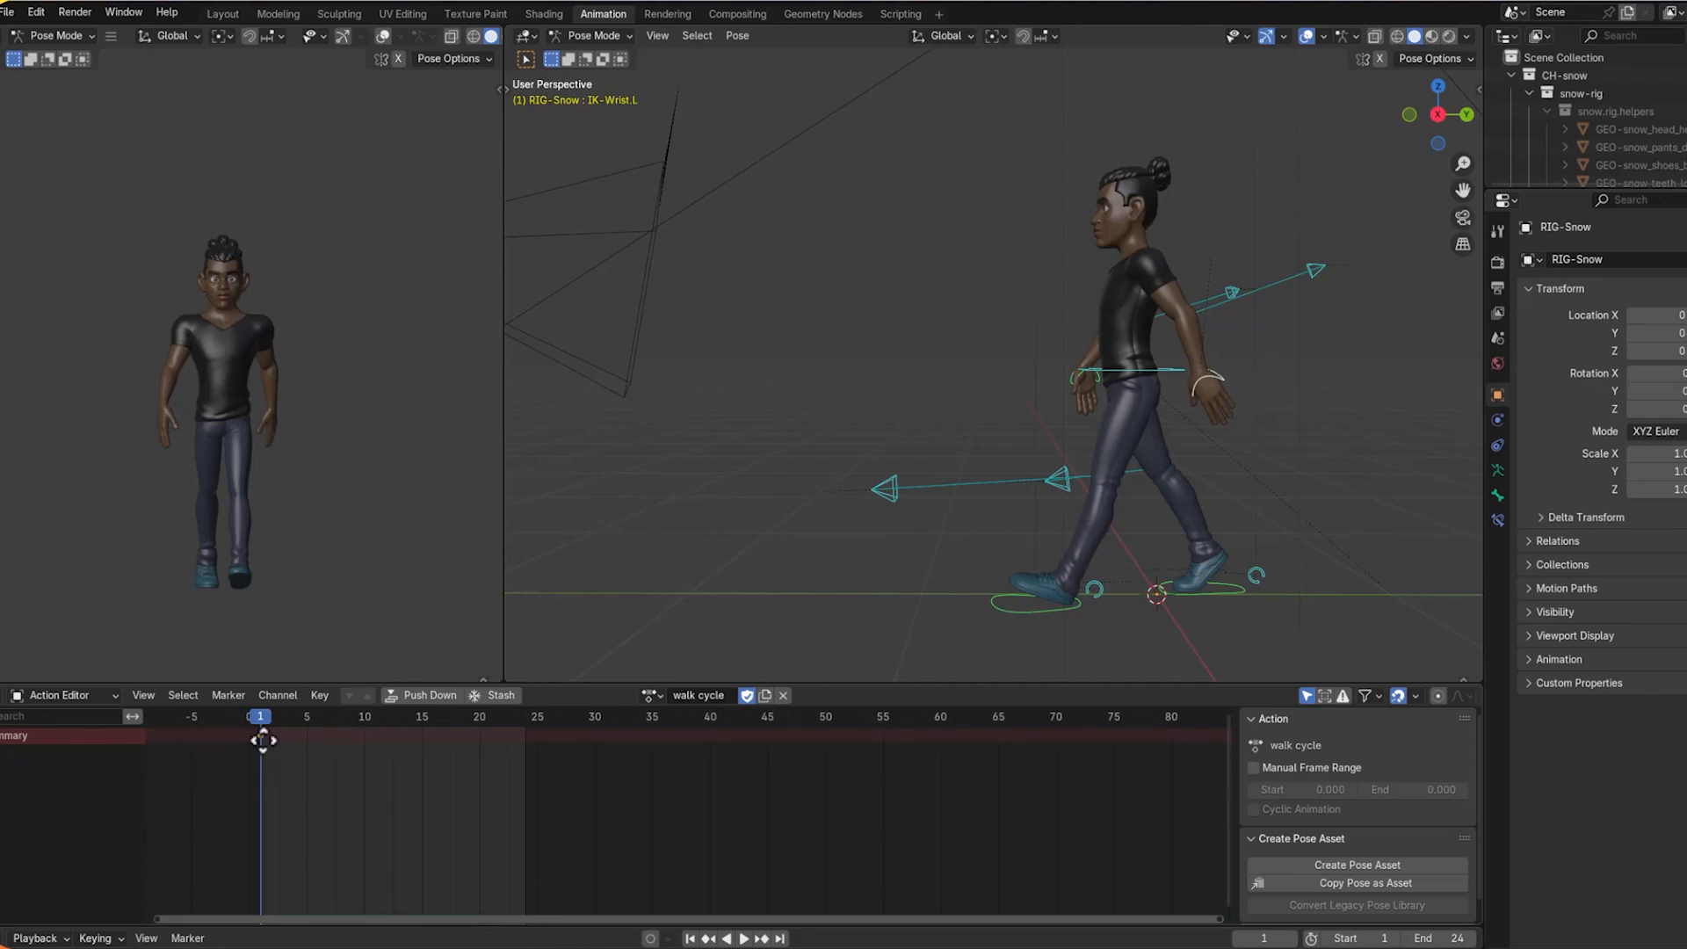
pyautogui.hotkey('shift', 'd')
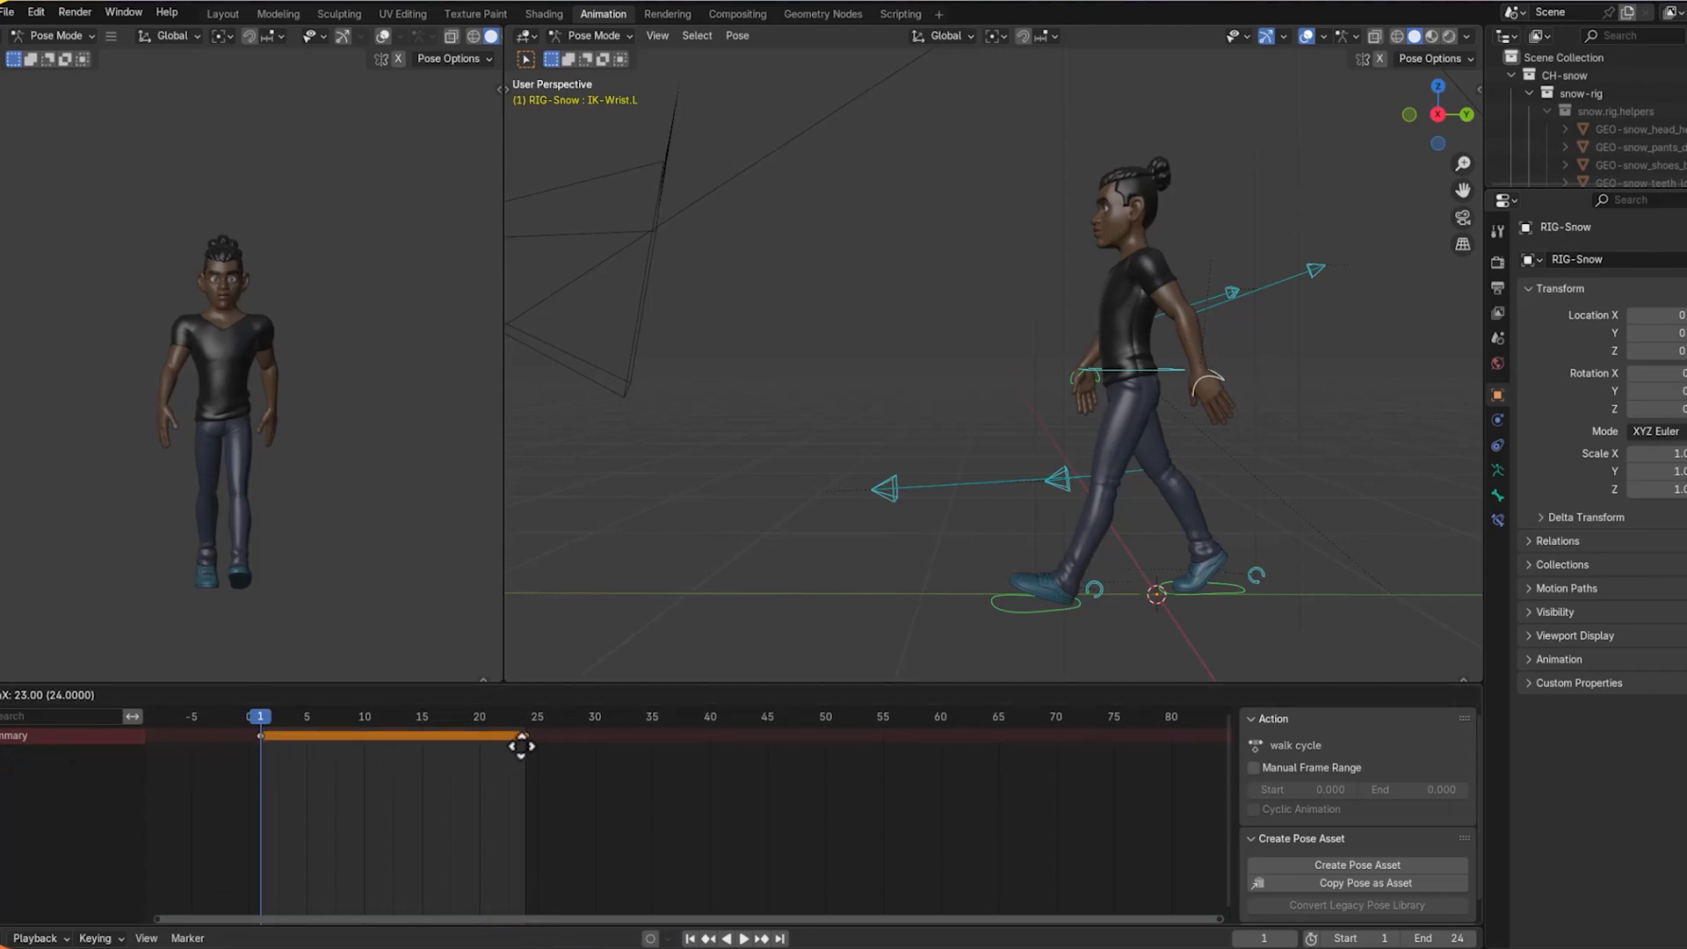
pyautogui.click(521, 746)
pyautogui.moveTo(528, 717); pyautogui.dragTo(260, 737)
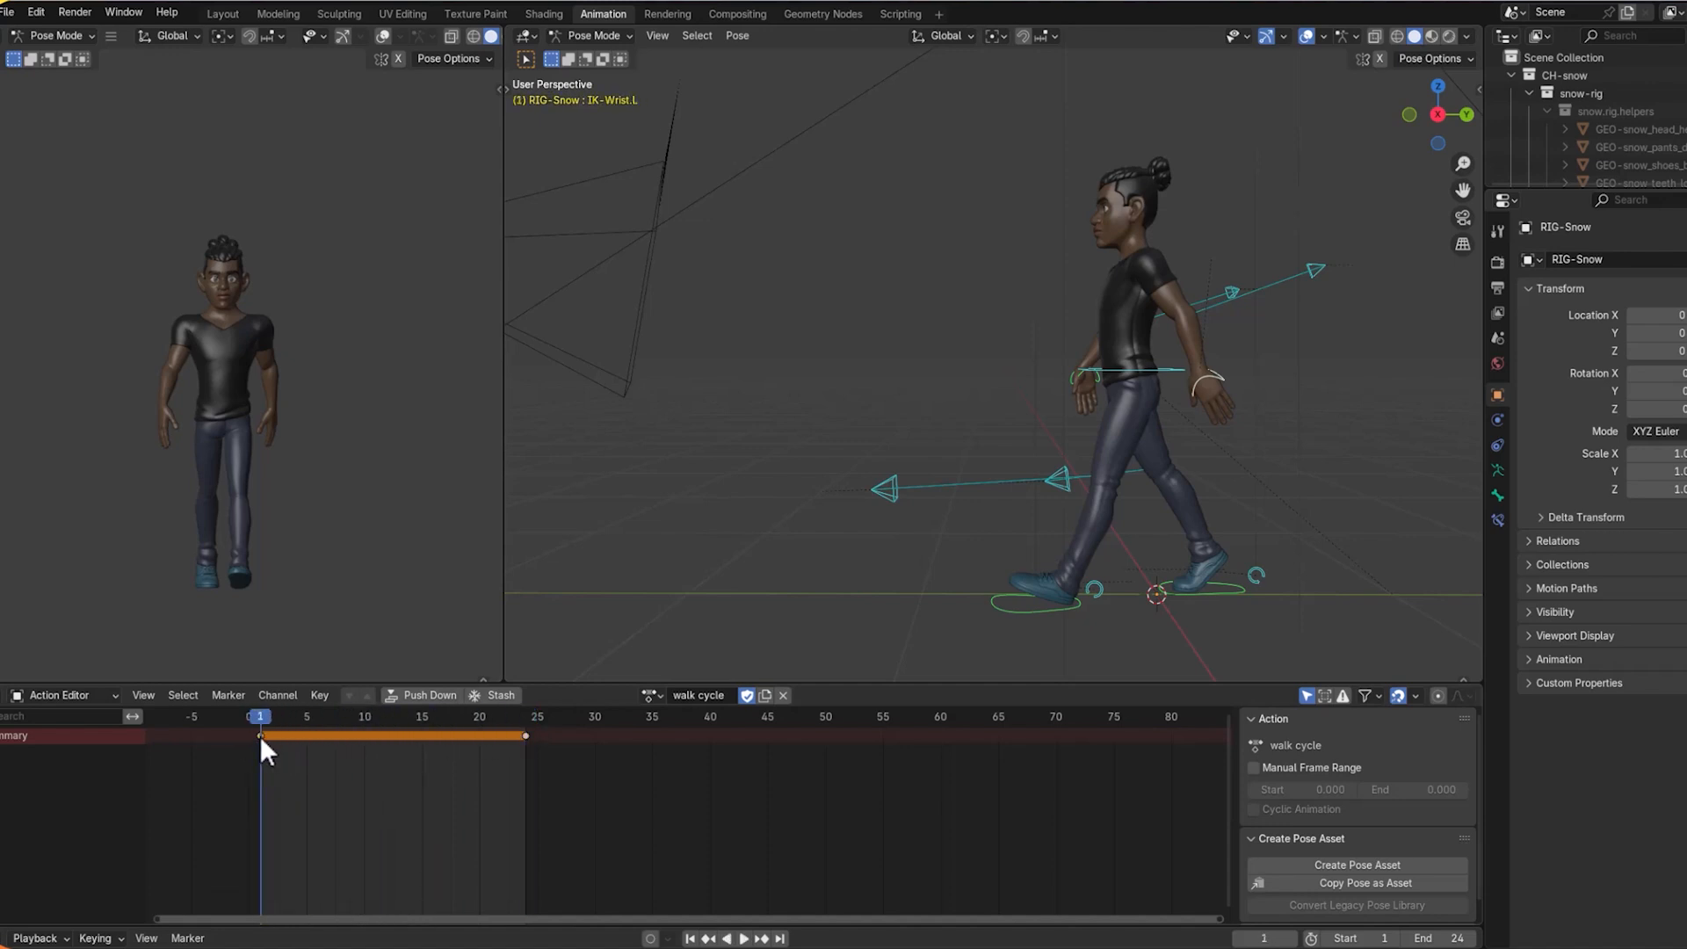
pyautogui.click(529, 718)
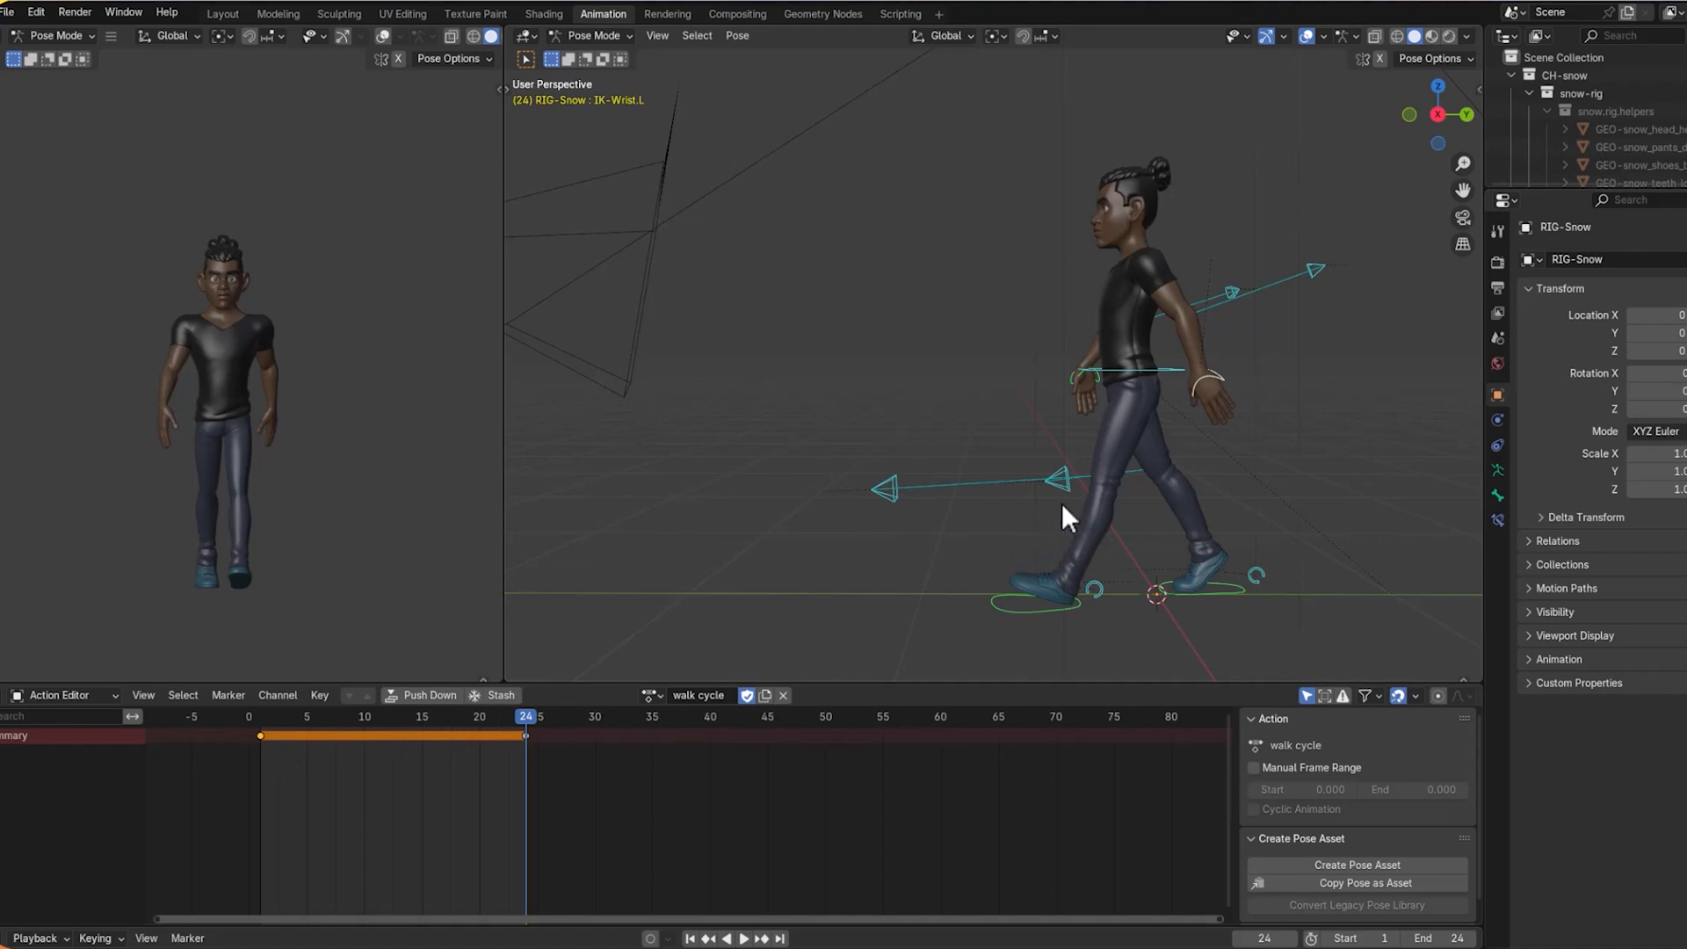
pyautogui.moveTo(1198, 453); pyautogui.dragTo(1183, 450, button='middle')
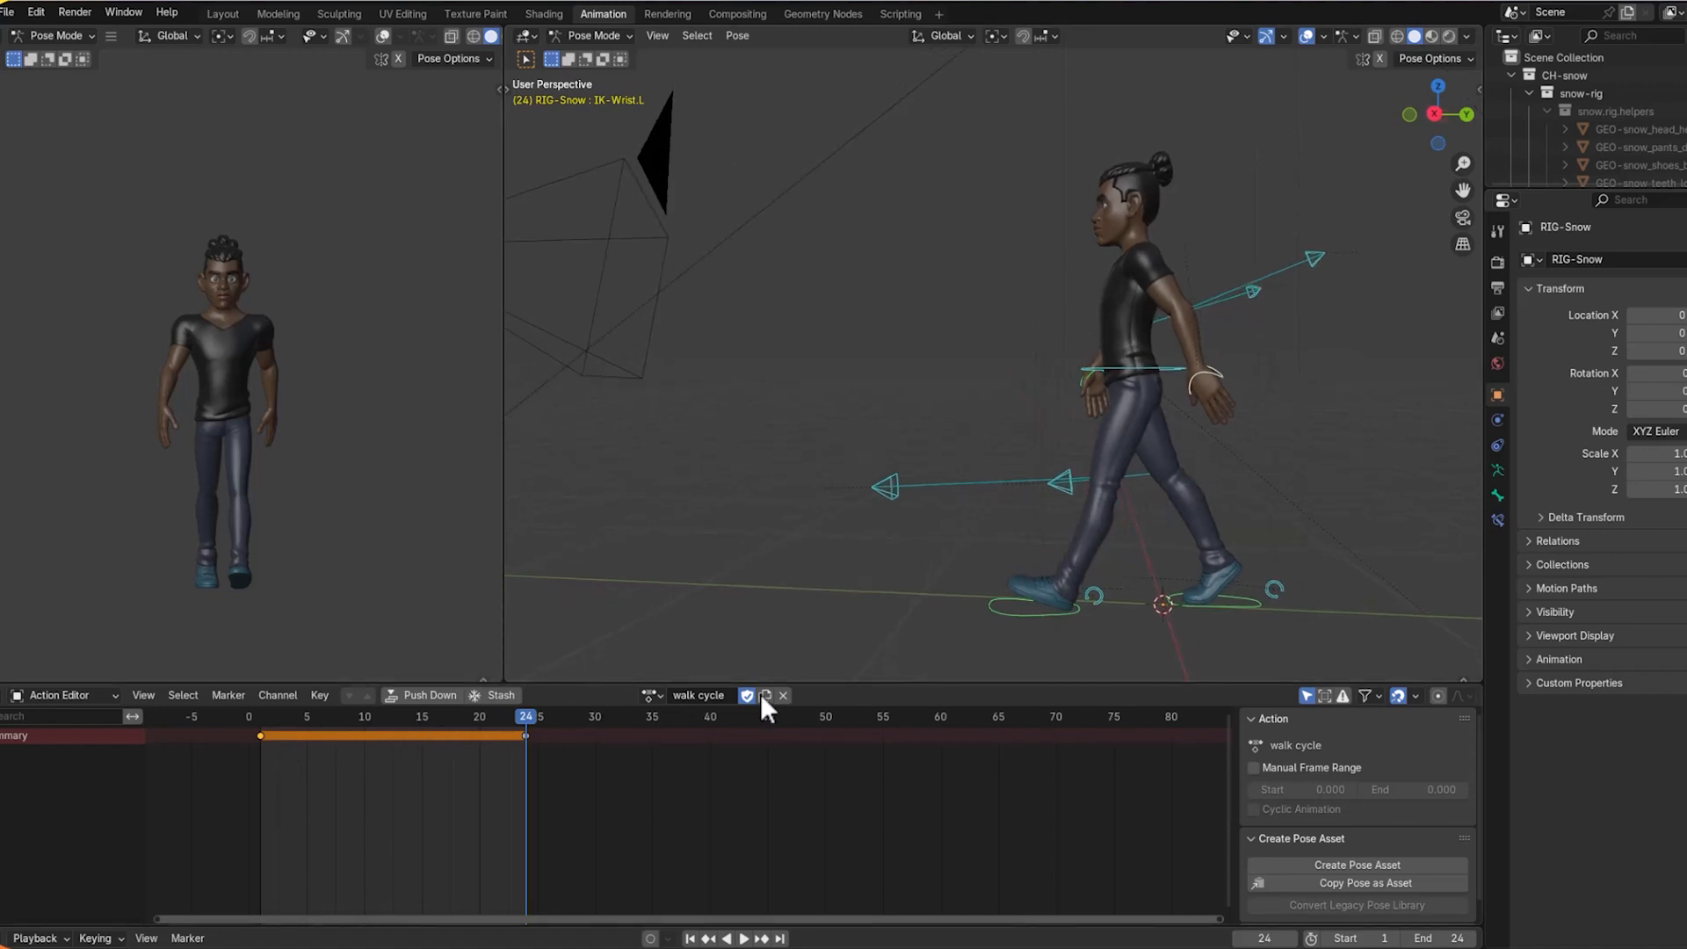
# Copy the pose from frame 1, paste it X-flipped at frame 12, and keyframe it there.
pyautogui.click(393, 719)
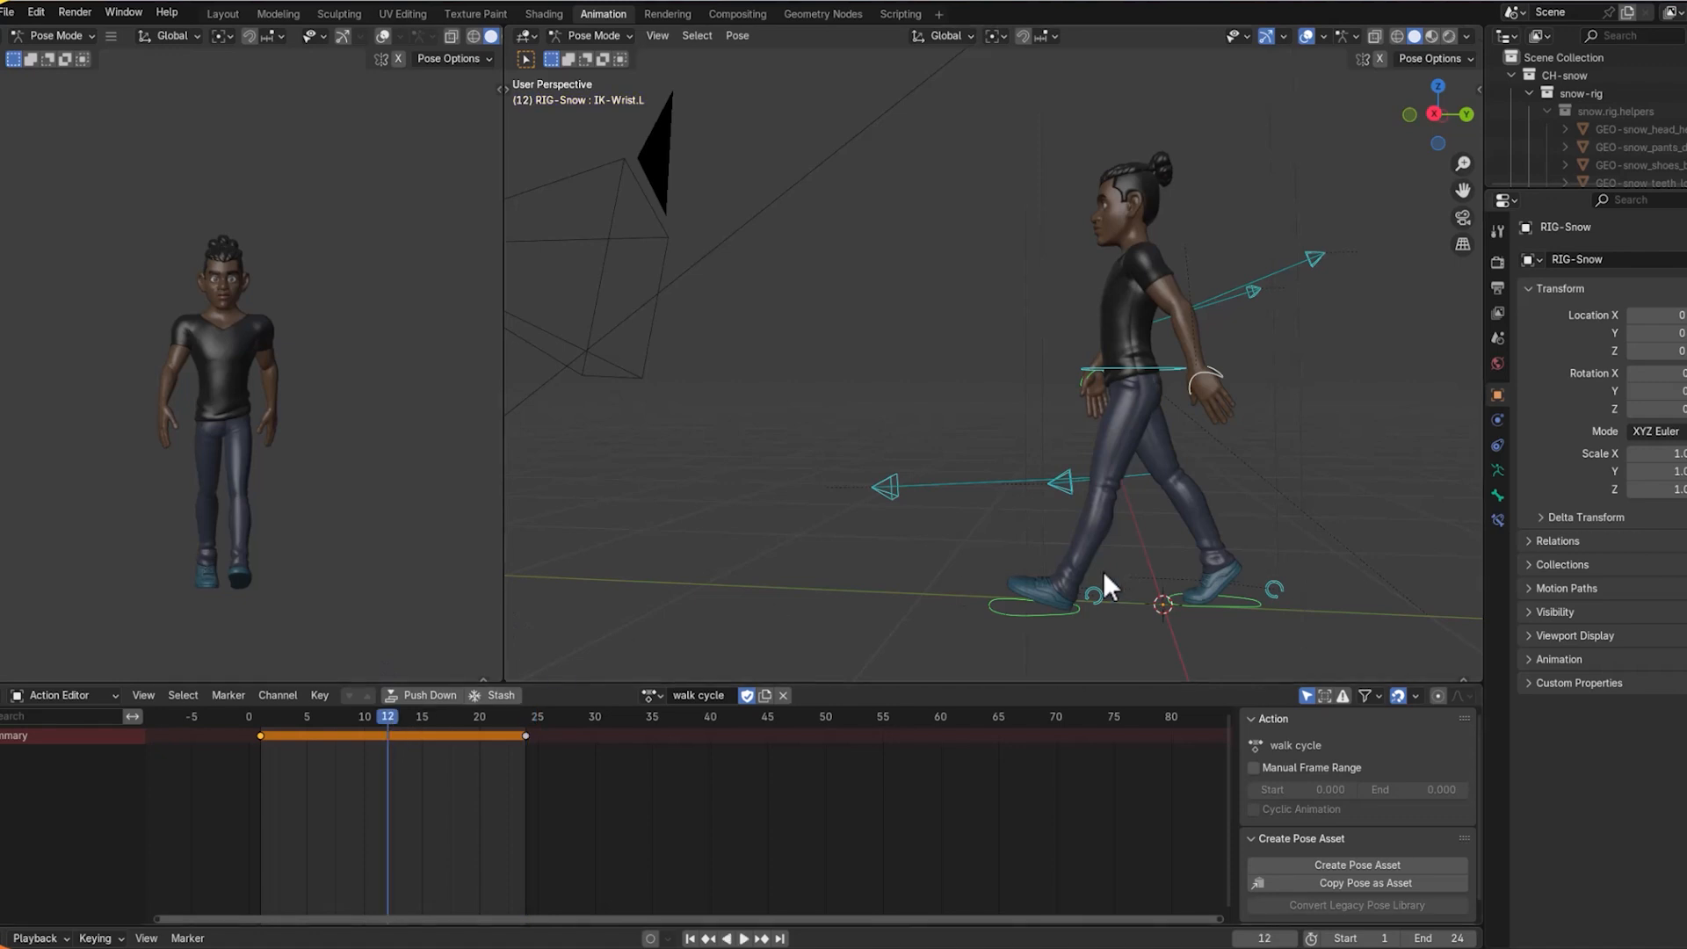
pyautogui.rightClick(878, 329)
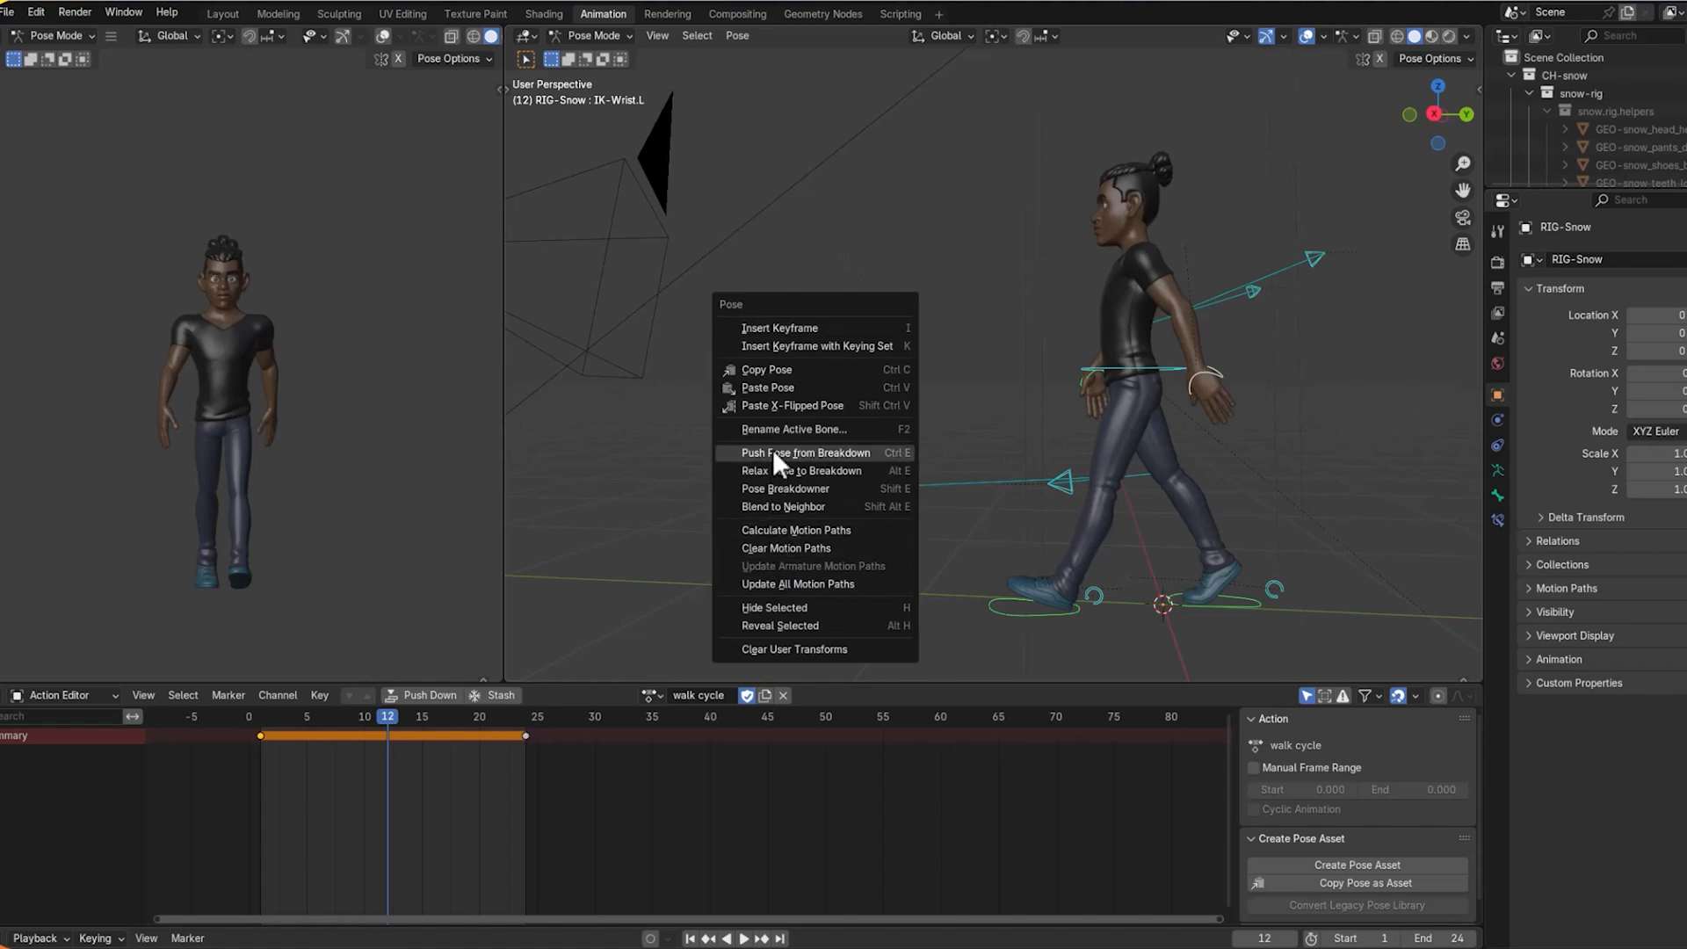
pyautogui.click(790, 376)
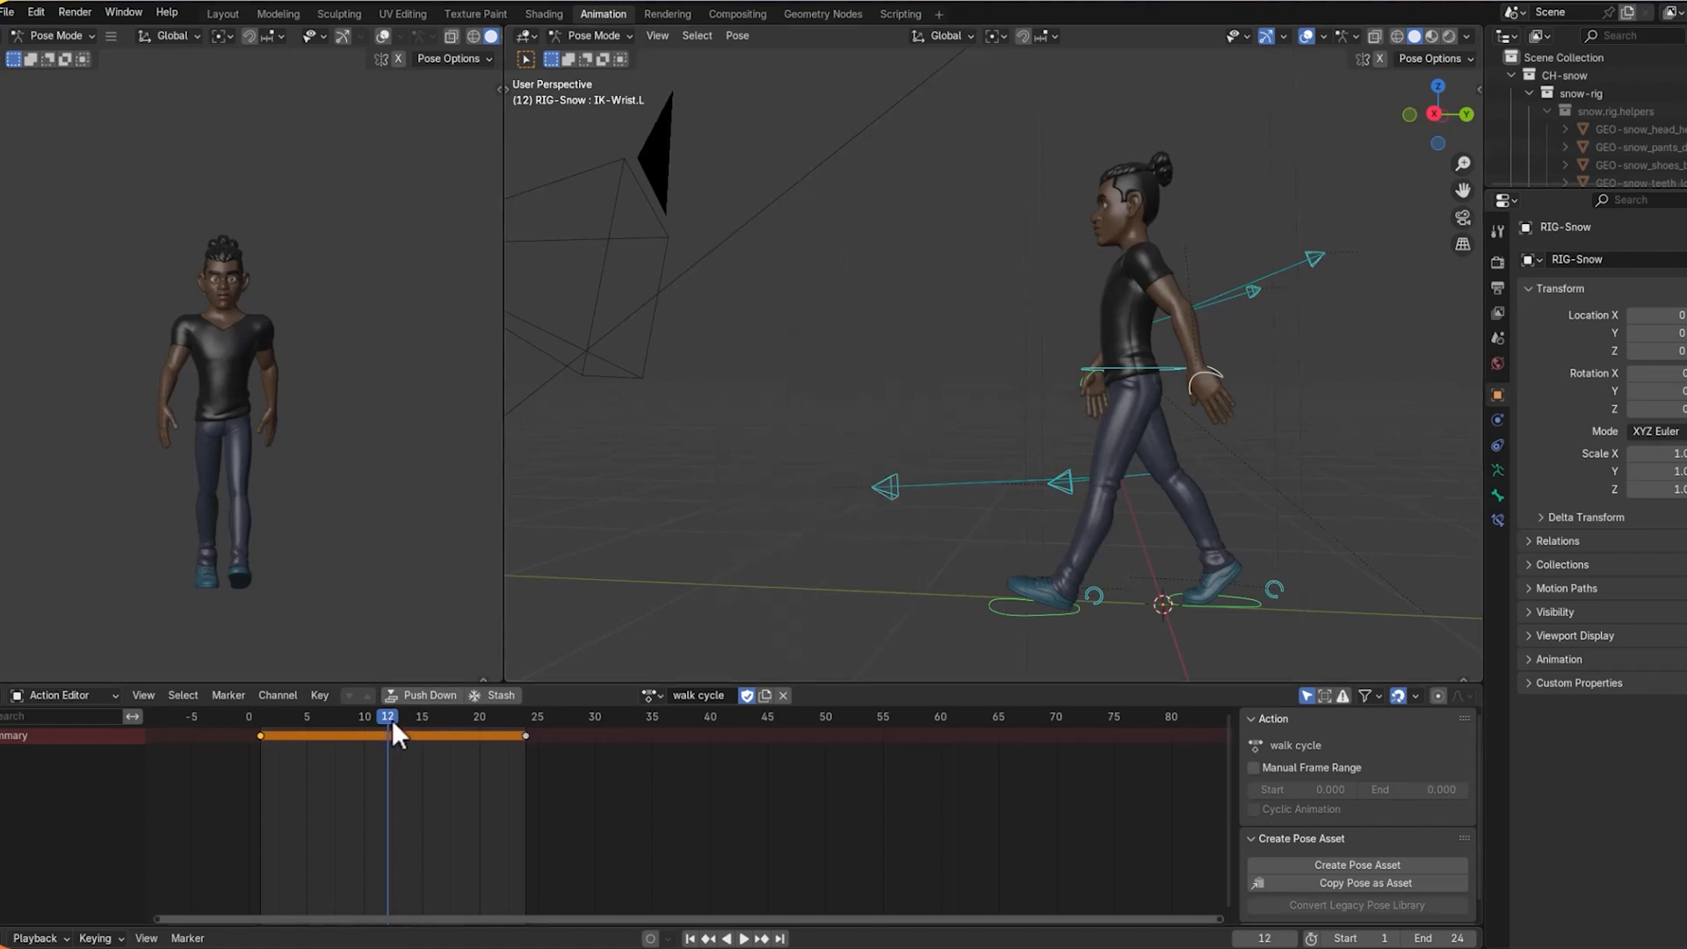
pyautogui.click(260, 719)
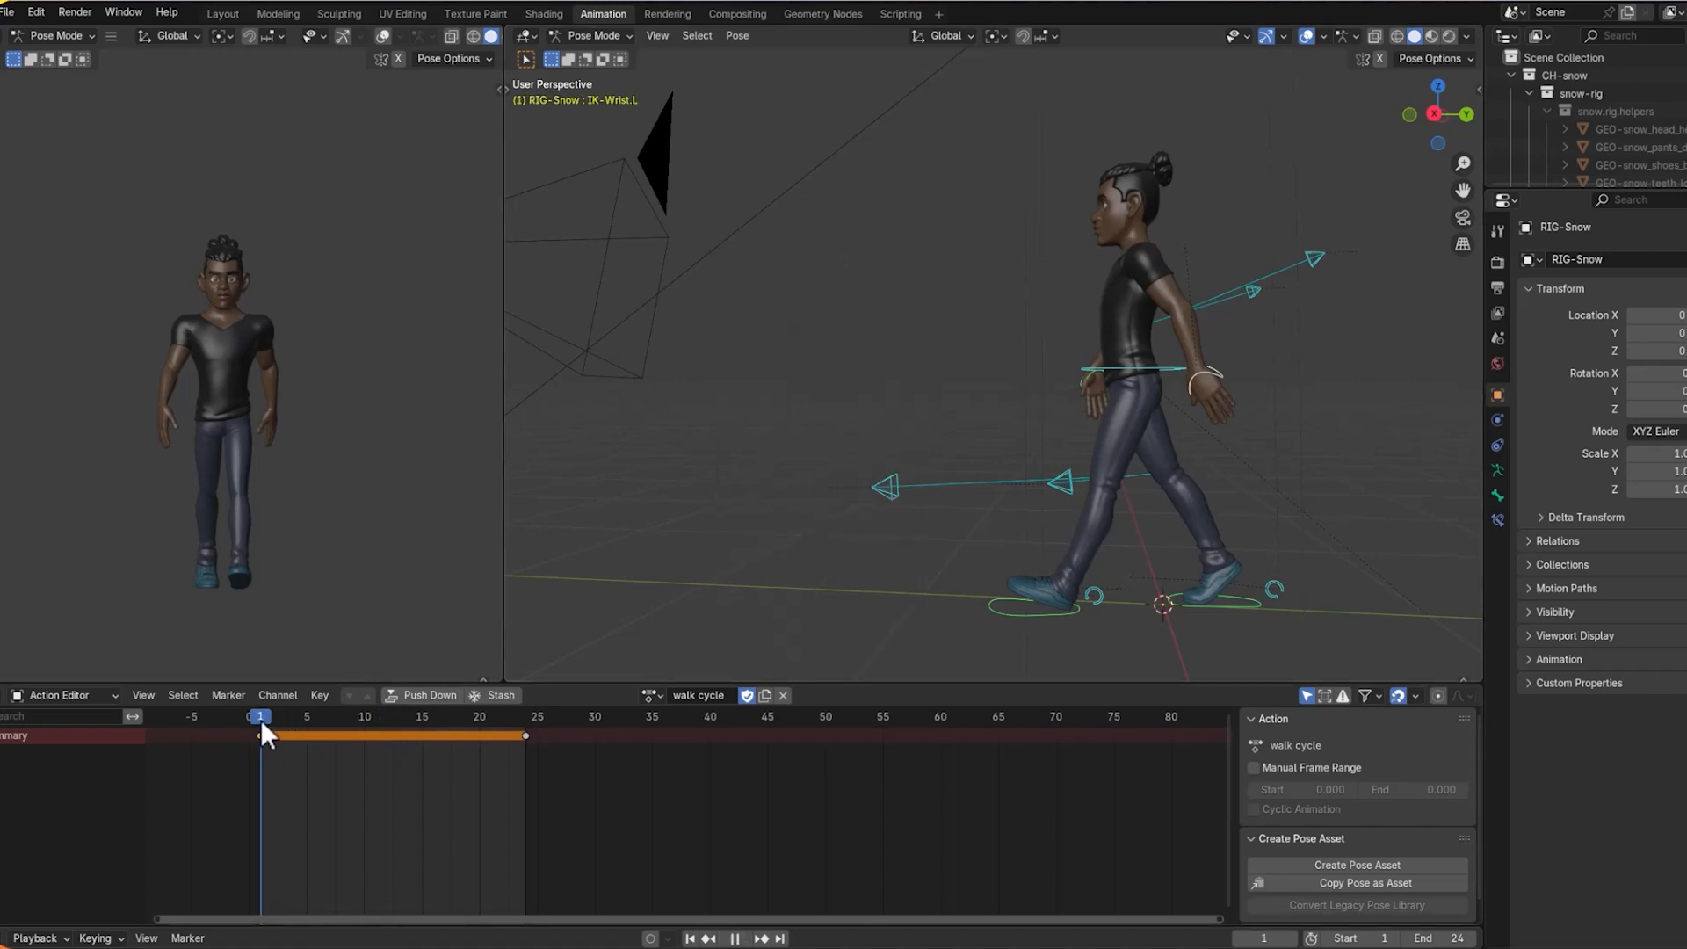
pyautogui.rightClick(859, 286)
pyautogui.moveTo(331, 722); pyautogui.dragTo(391, 721)
pyautogui.rightClick(863, 326)
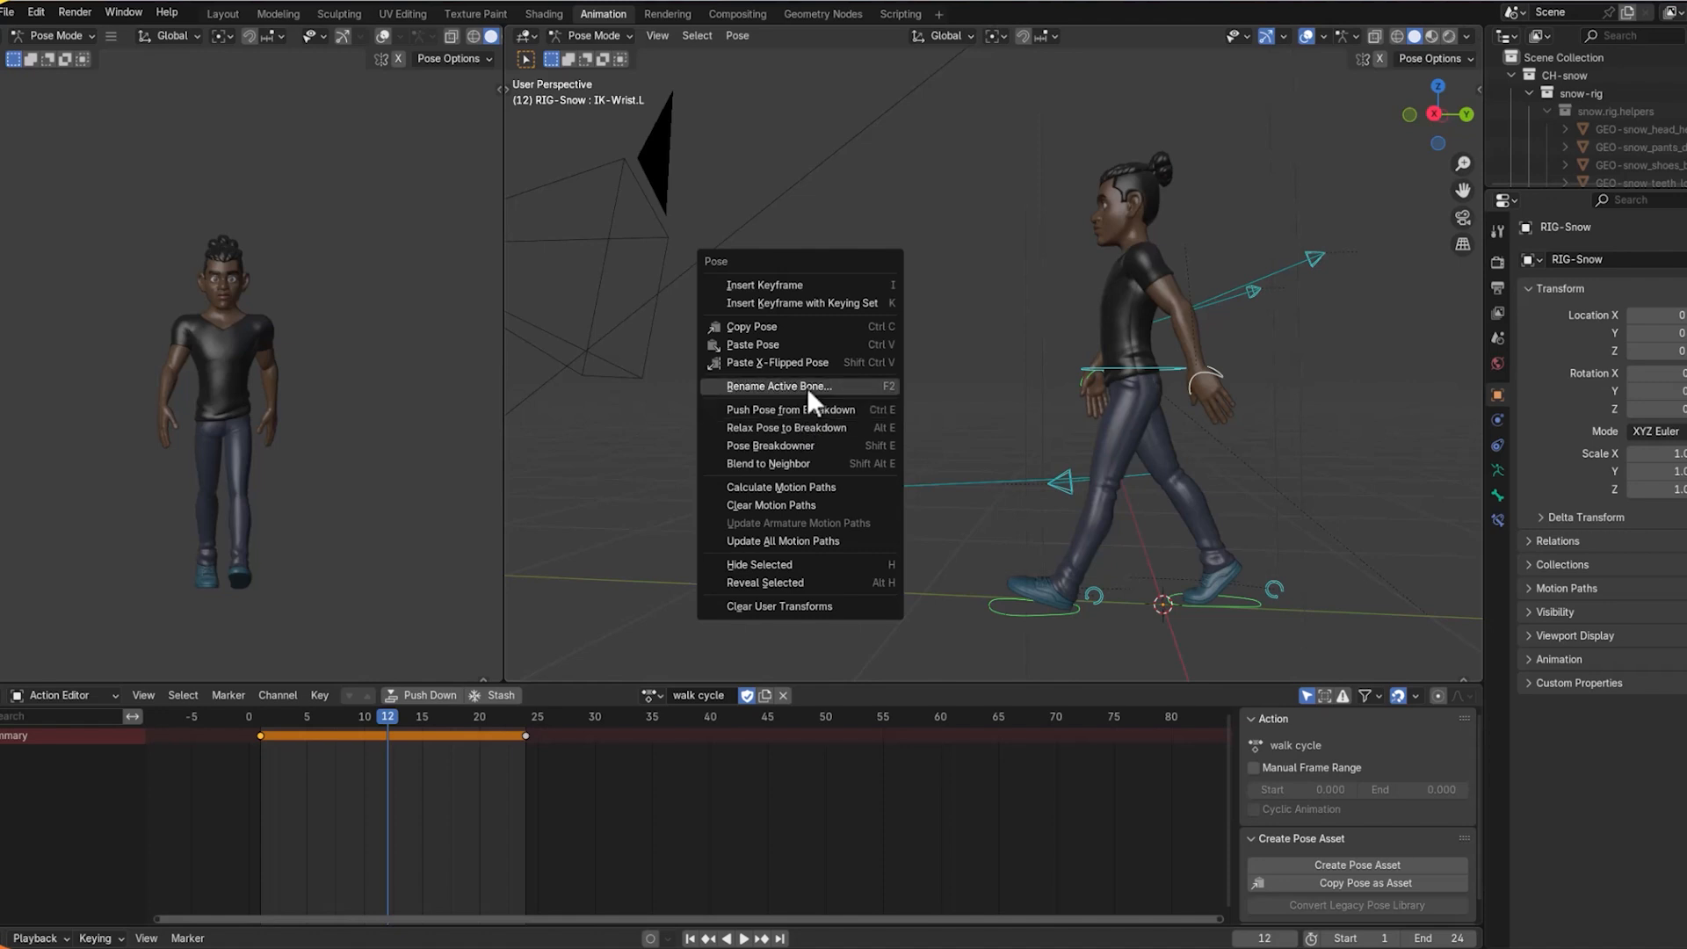
pyautogui.click(814, 365)
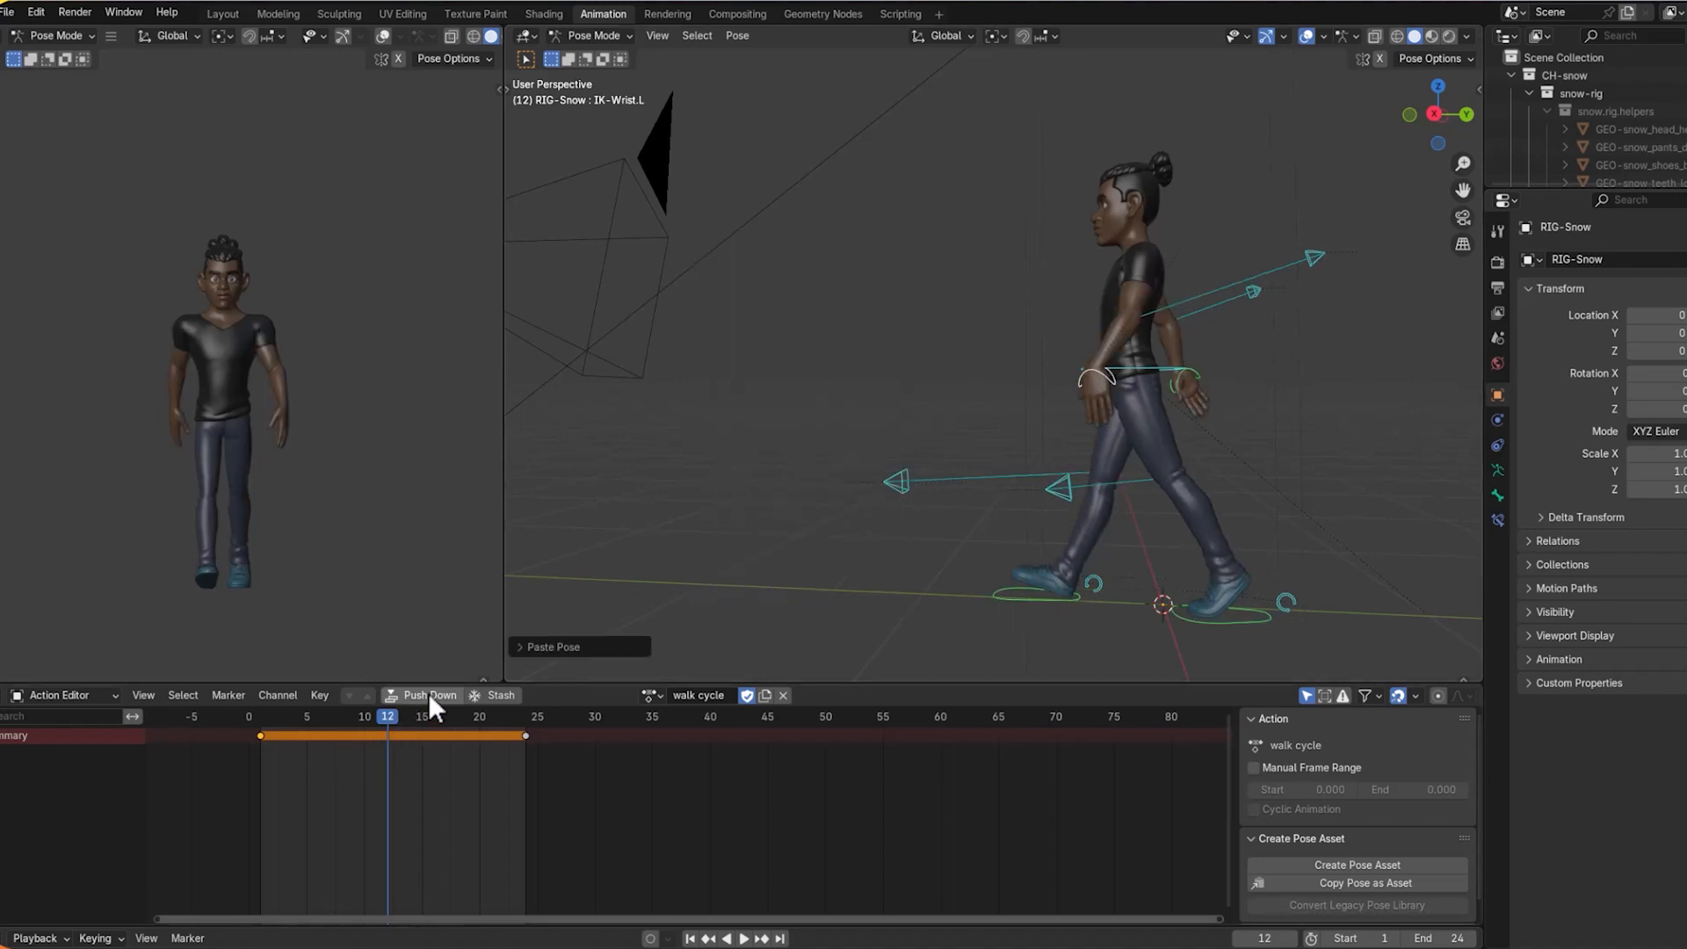
pyautogui.press('i')
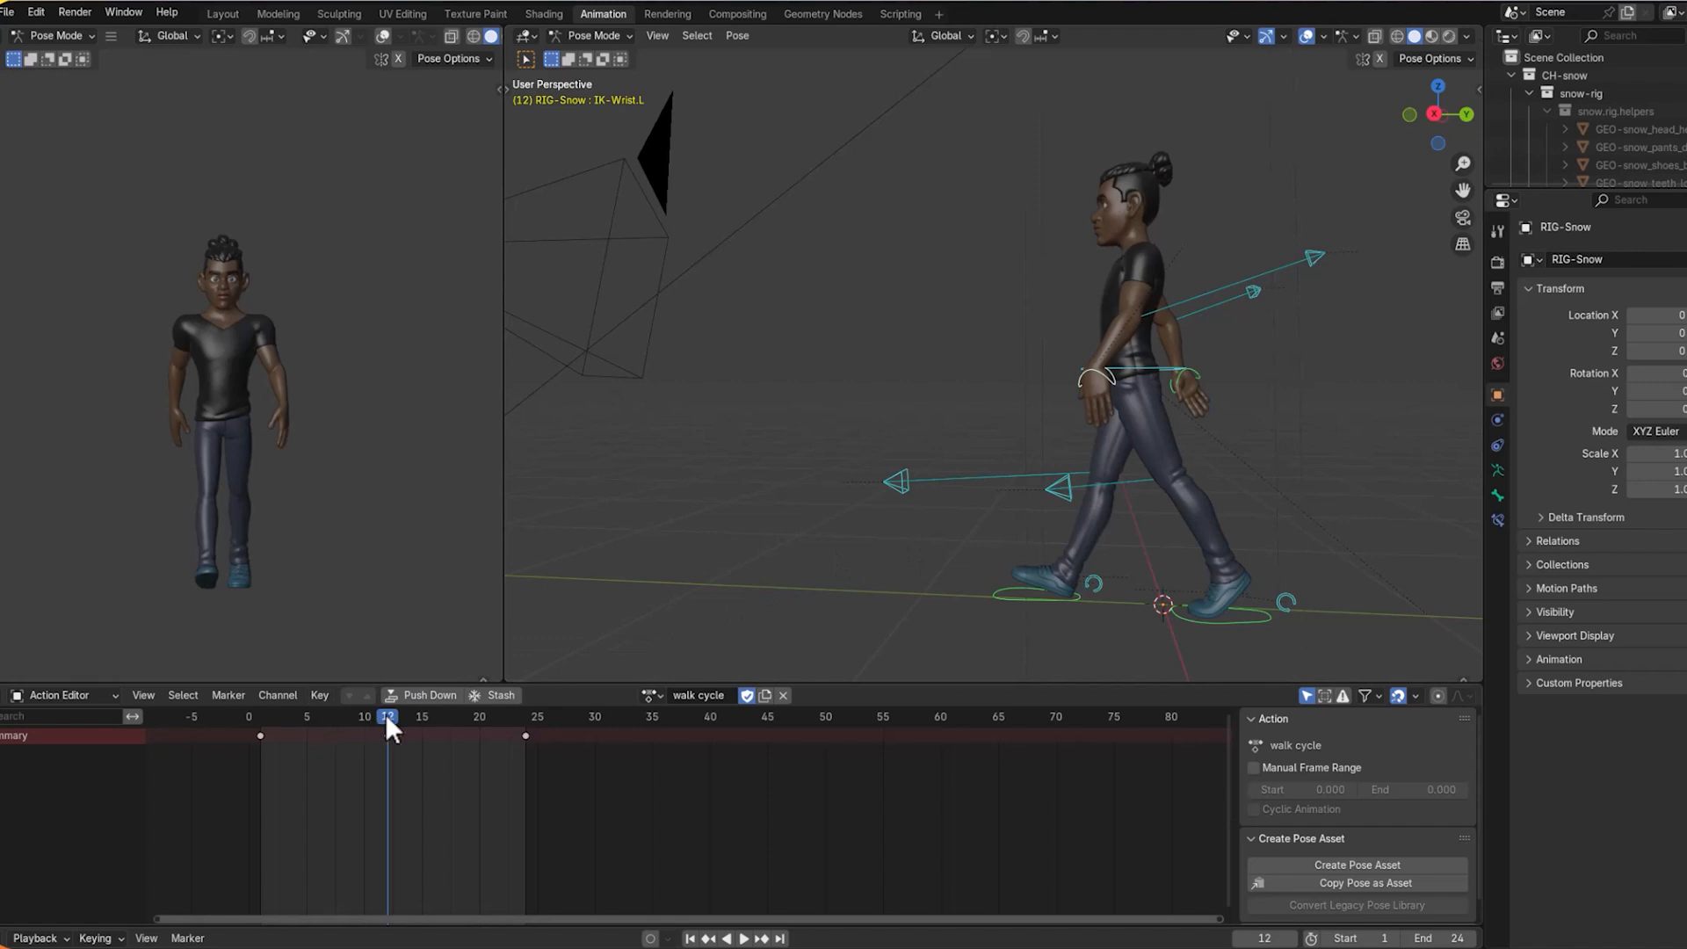
# Scrub between frames 12 and 1 to check the in-between motion of the legs, stopping at frame 6.
pyautogui.moveTo(386, 714); pyautogui.dragTo(332, 748)
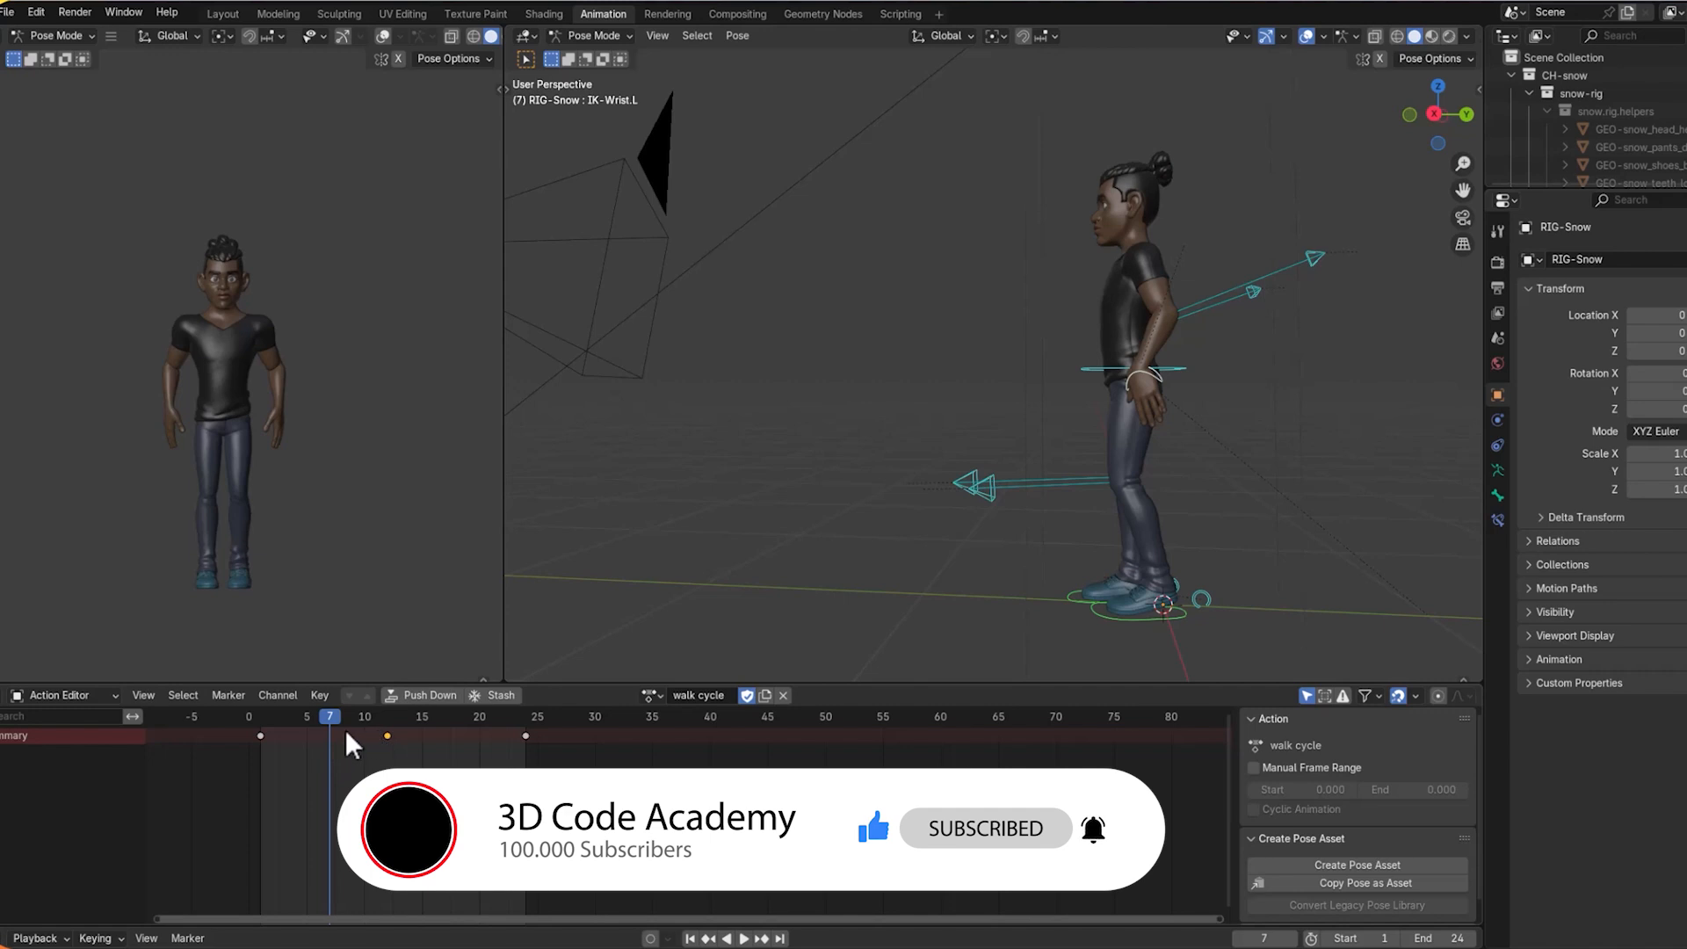
pyautogui.click(324, 715)
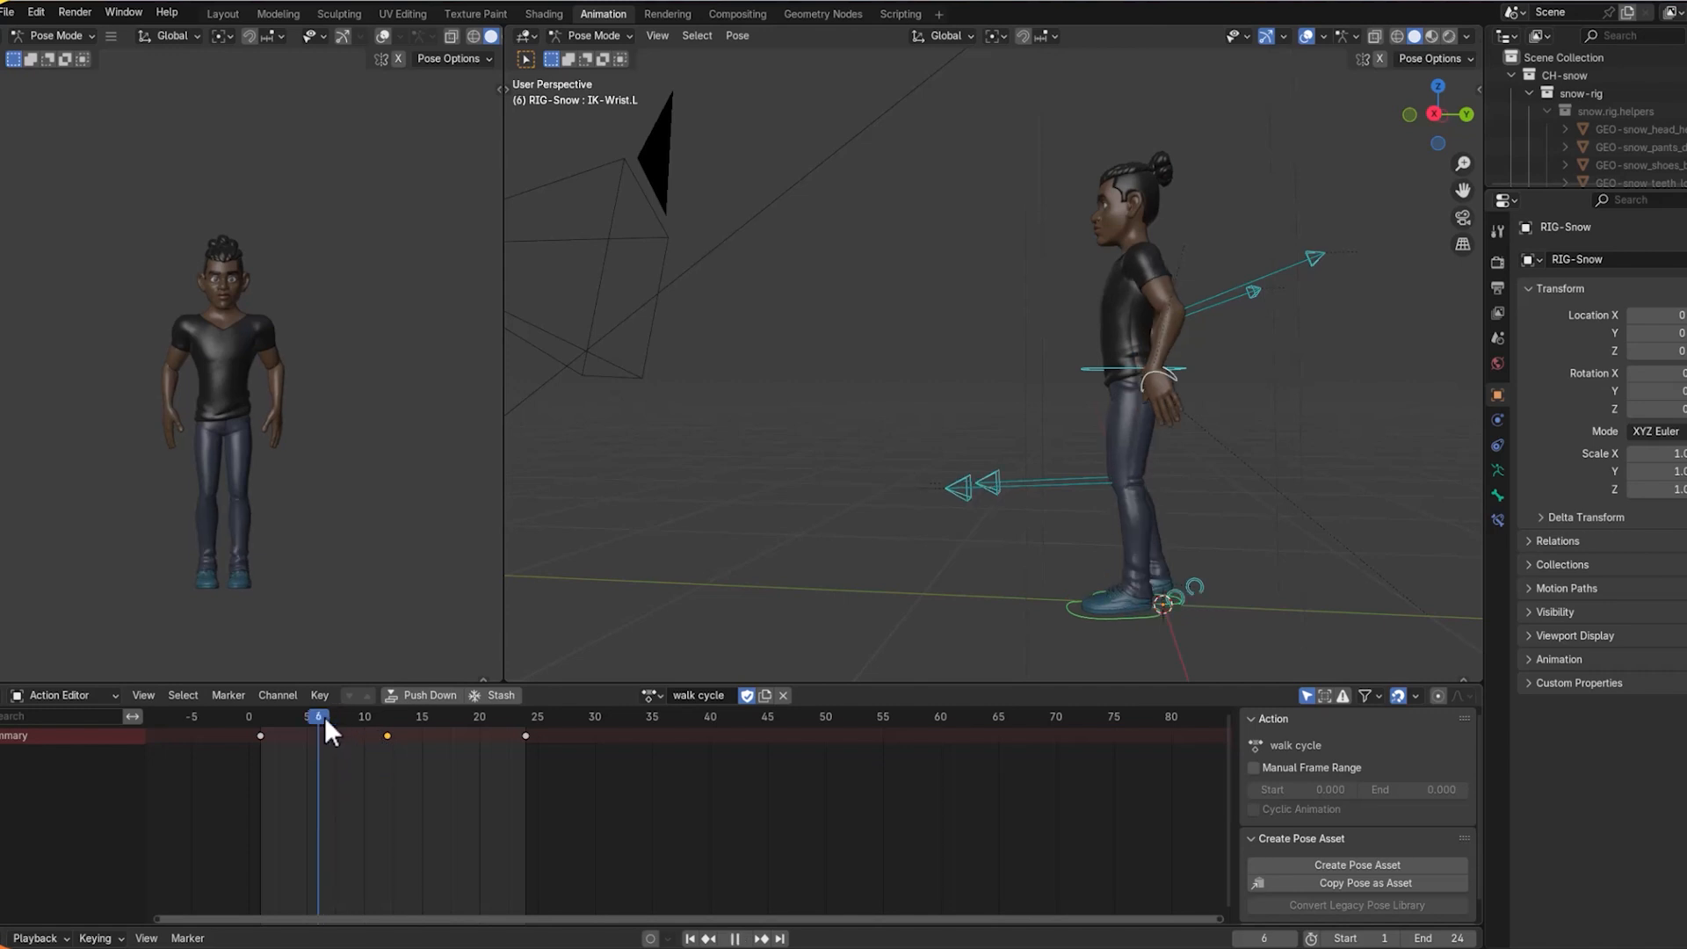
pyautogui.moveTo(1309, 478)
pyautogui.mouseDown(button='middle')
pyautogui.moveTo(1473, 465)
pyautogui.moveTo(1241, 457)
pyautogui.moveTo(1314, 469)
pyautogui.mouseUp(button='middle')
pyautogui.press('space')
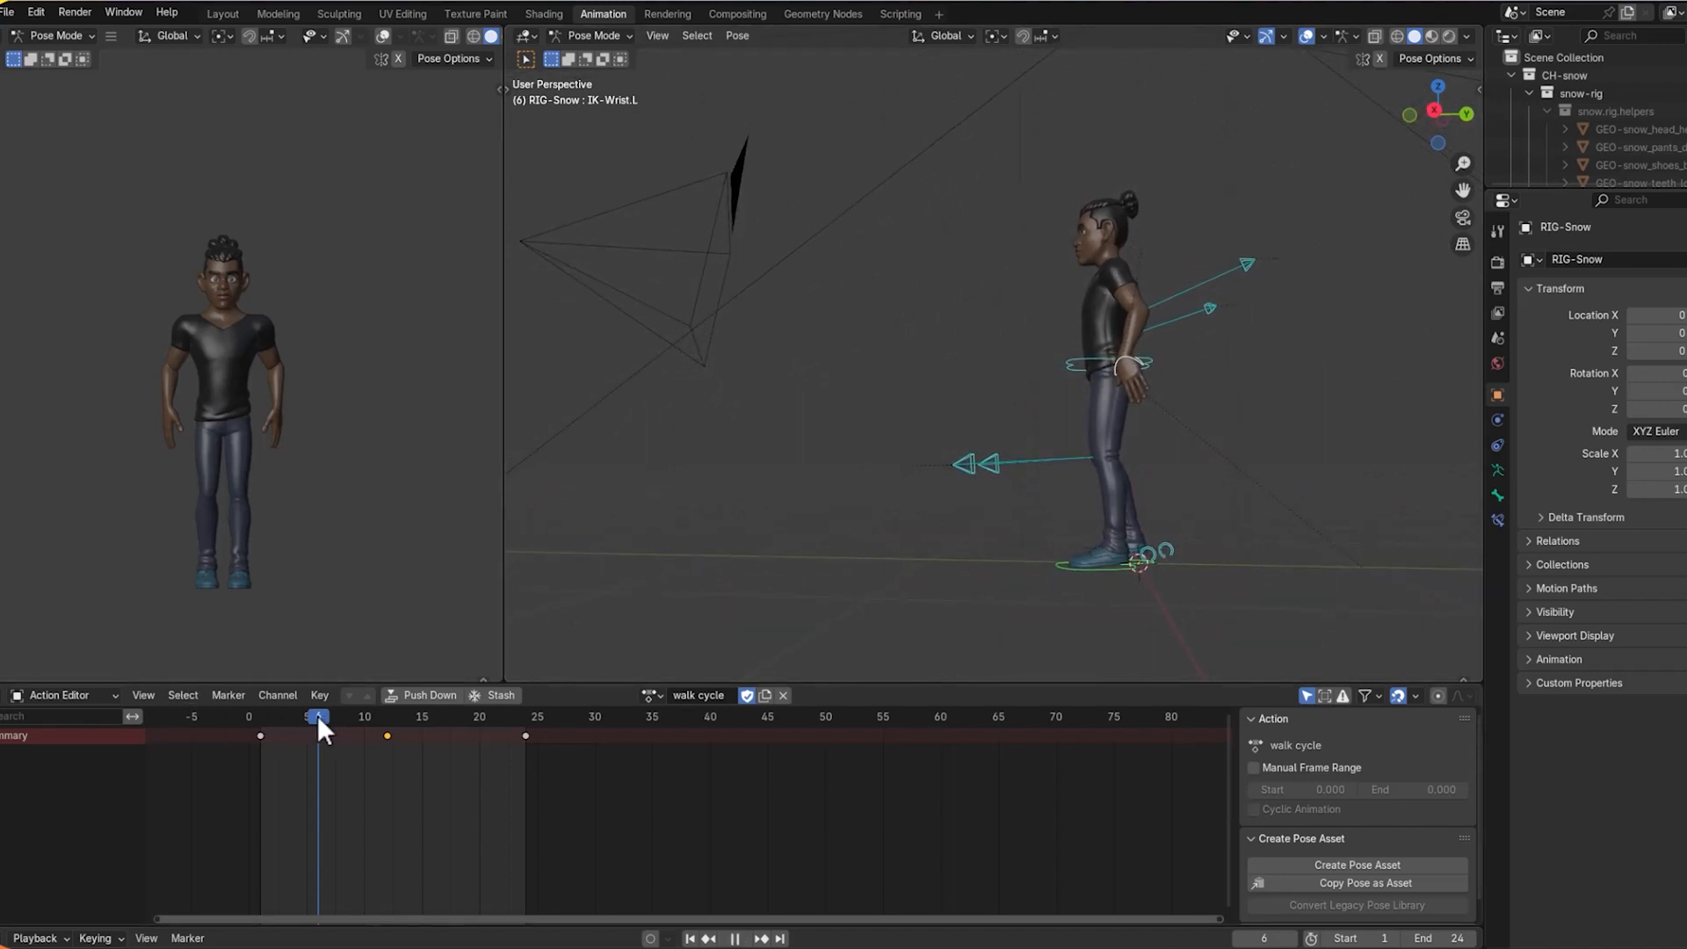
pyautogui.moveTo(318, 715); pyautogui.dragTo(265, 724)
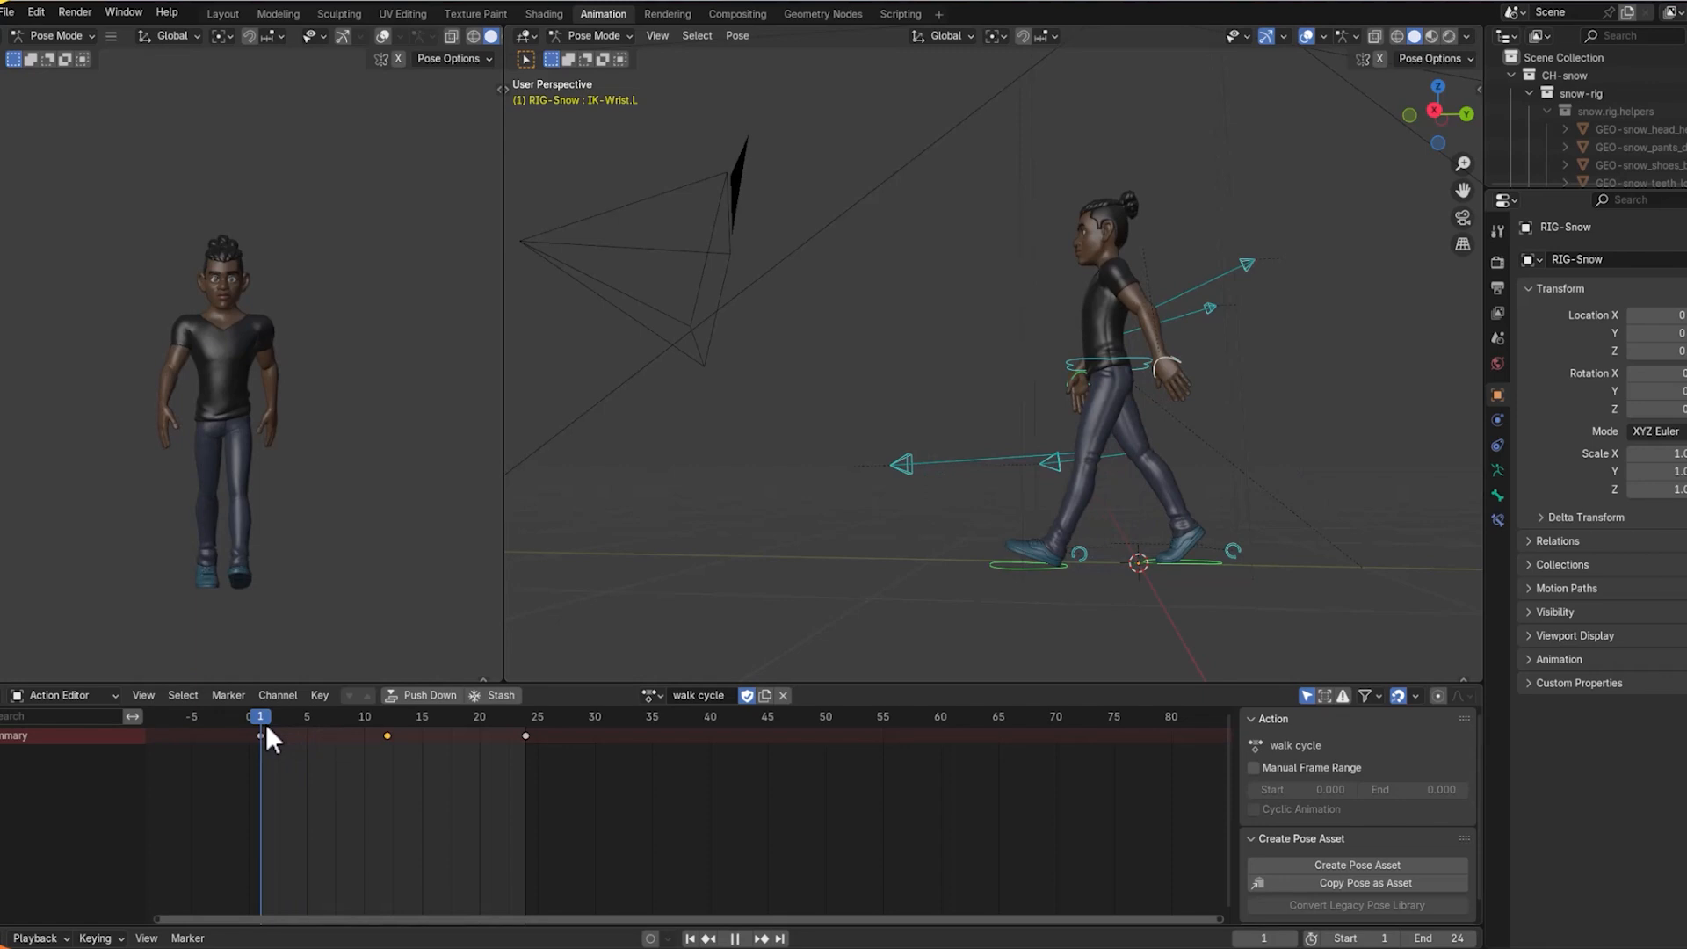
pyautogui.moveTo(265, 725); pyautogui.dragTo(319, 730)
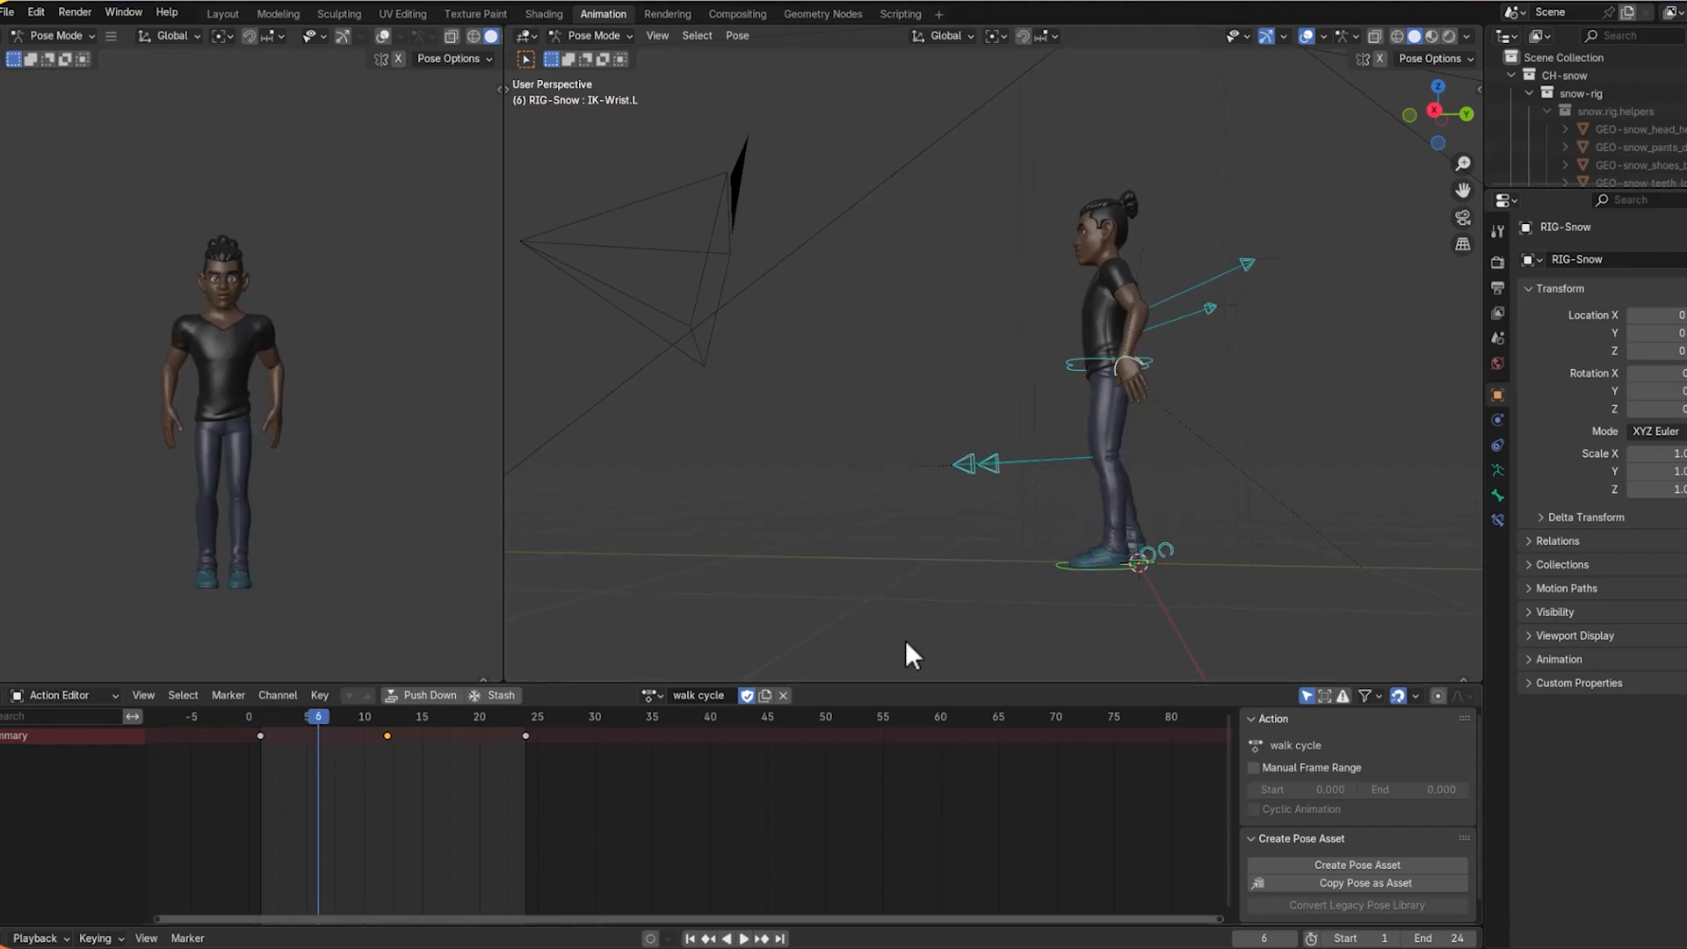
# At frame 6, move the right foot IK control up and backward by about 0.2 m for the passing pose.
pyautogui.click(1161, 577)
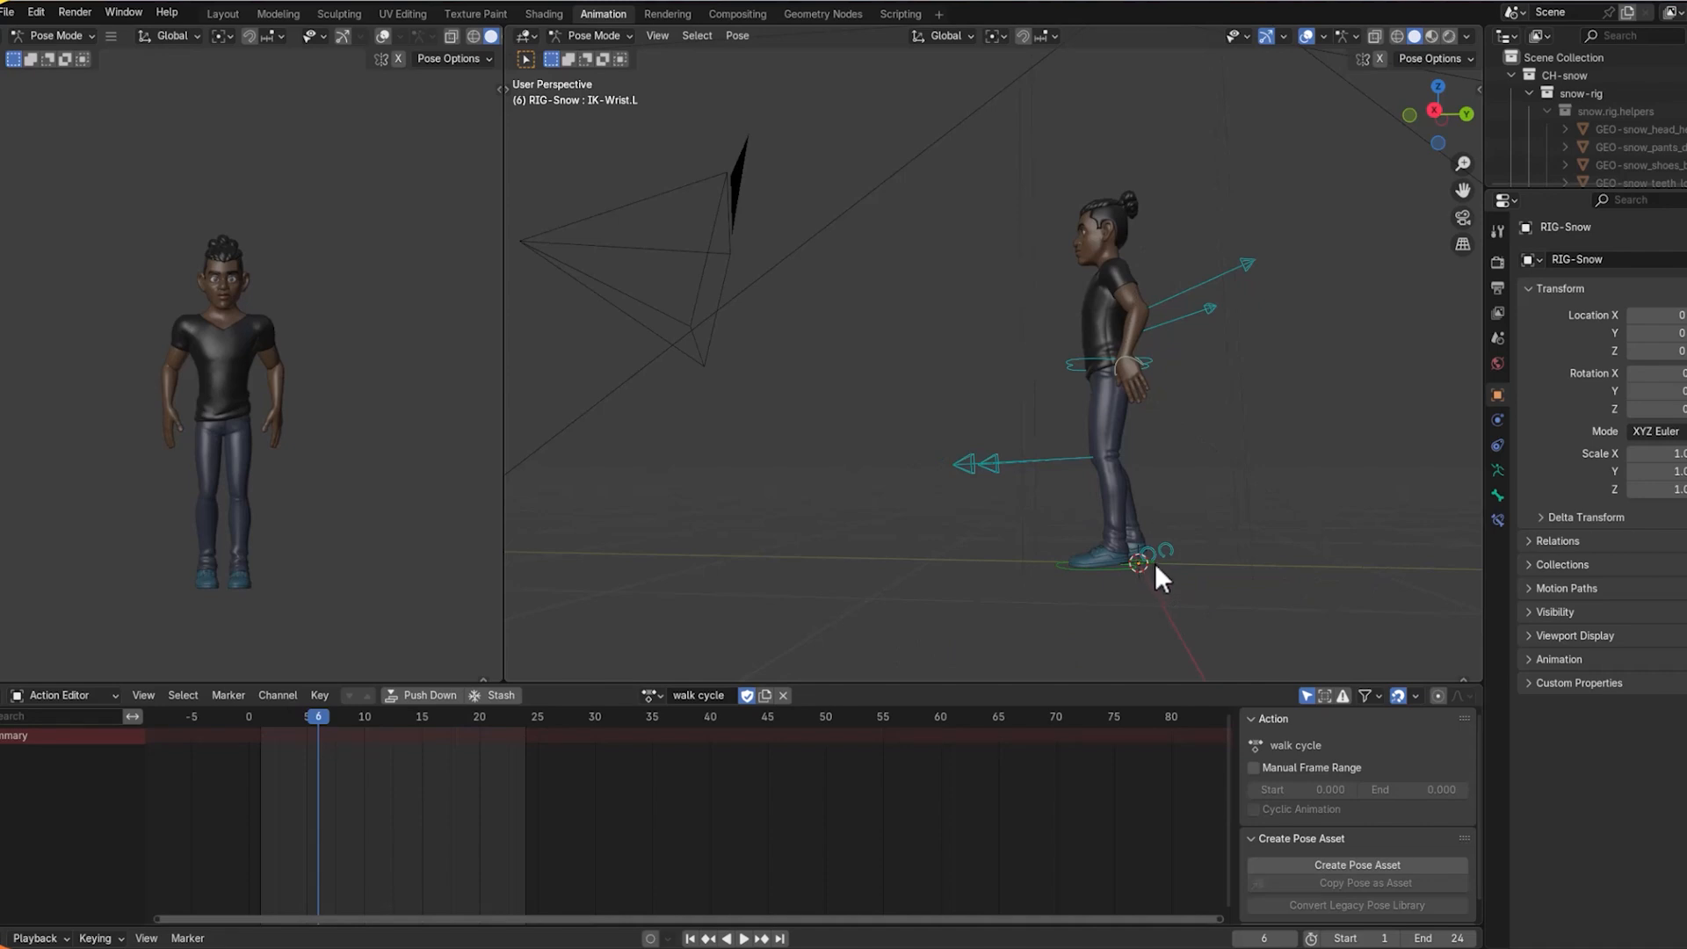
pyautogui.click(1155, 563)
pyautogui.scroll(2, 1187, 573)
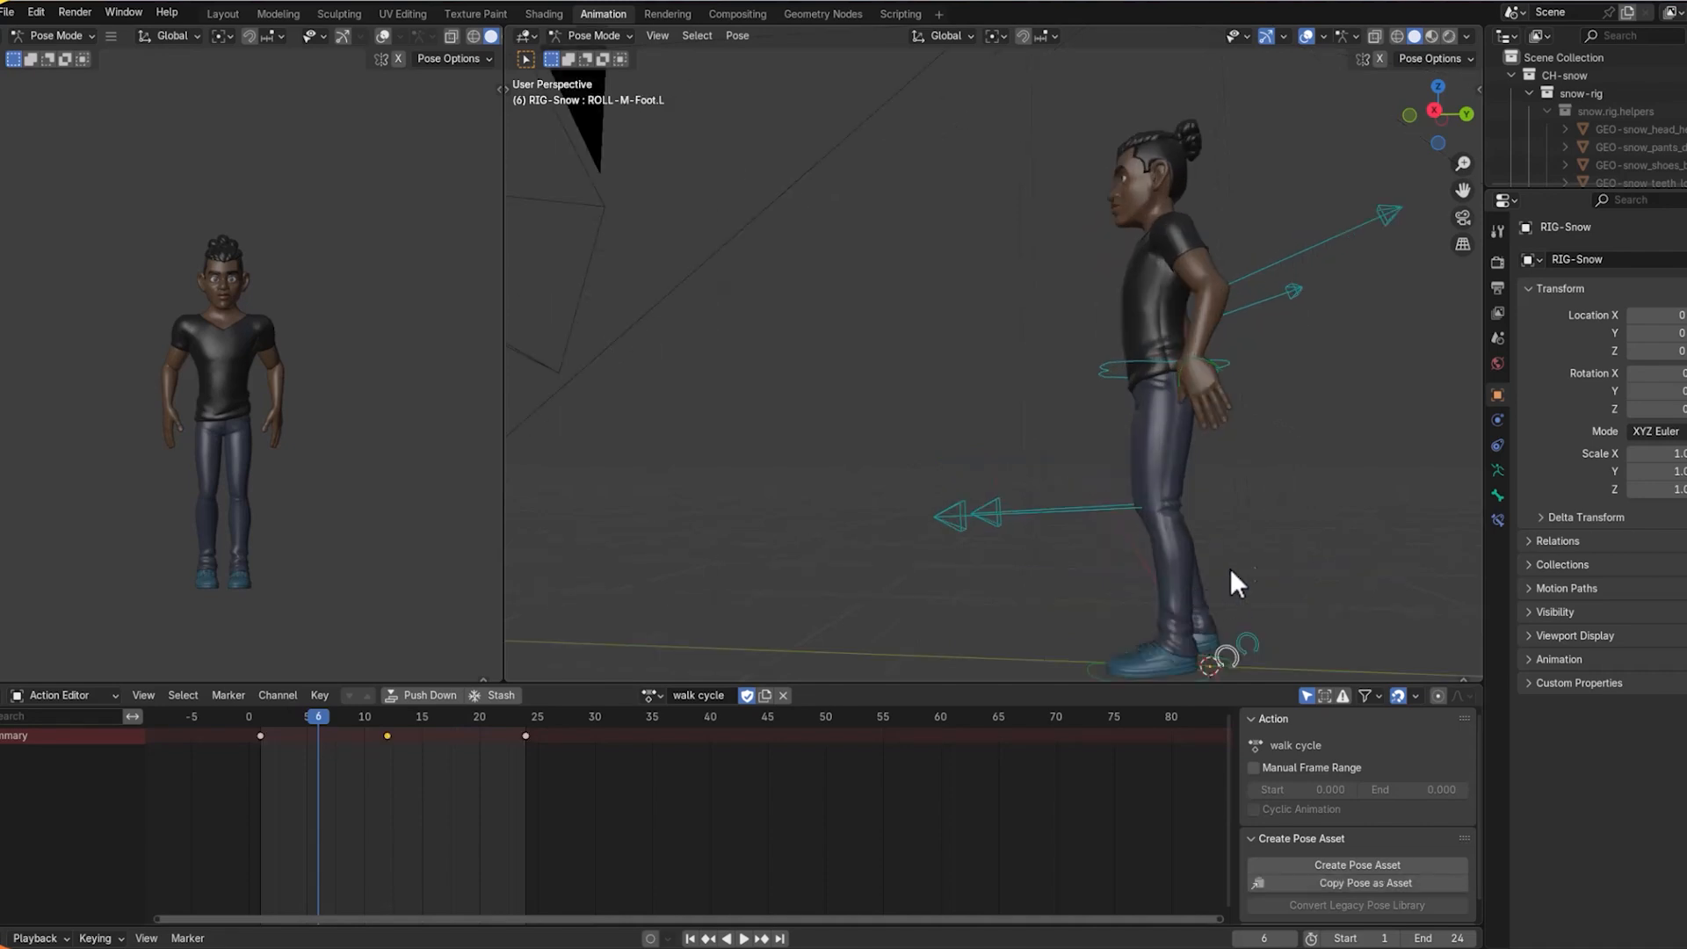
pyautogui.moveTo(1464, 190); pyautogui.dragTo(1301, 26)
pyautogui.scroll(2, 1341, 431)
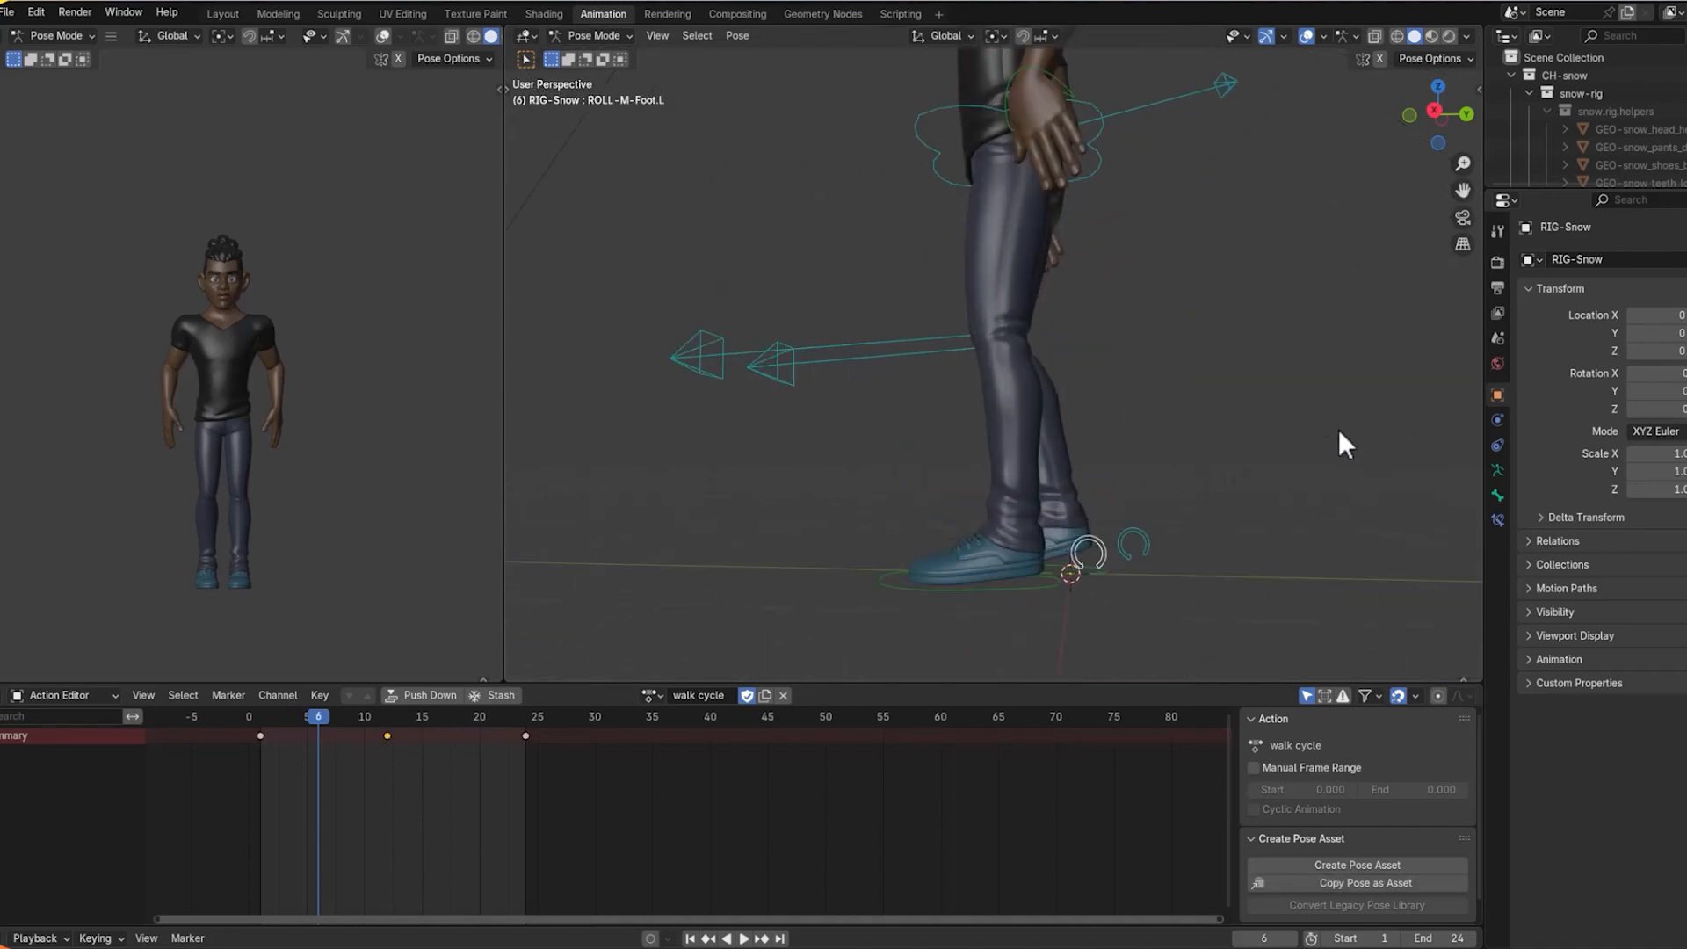
pyautogui.click(1102, 575)
pyautogui.press('g')
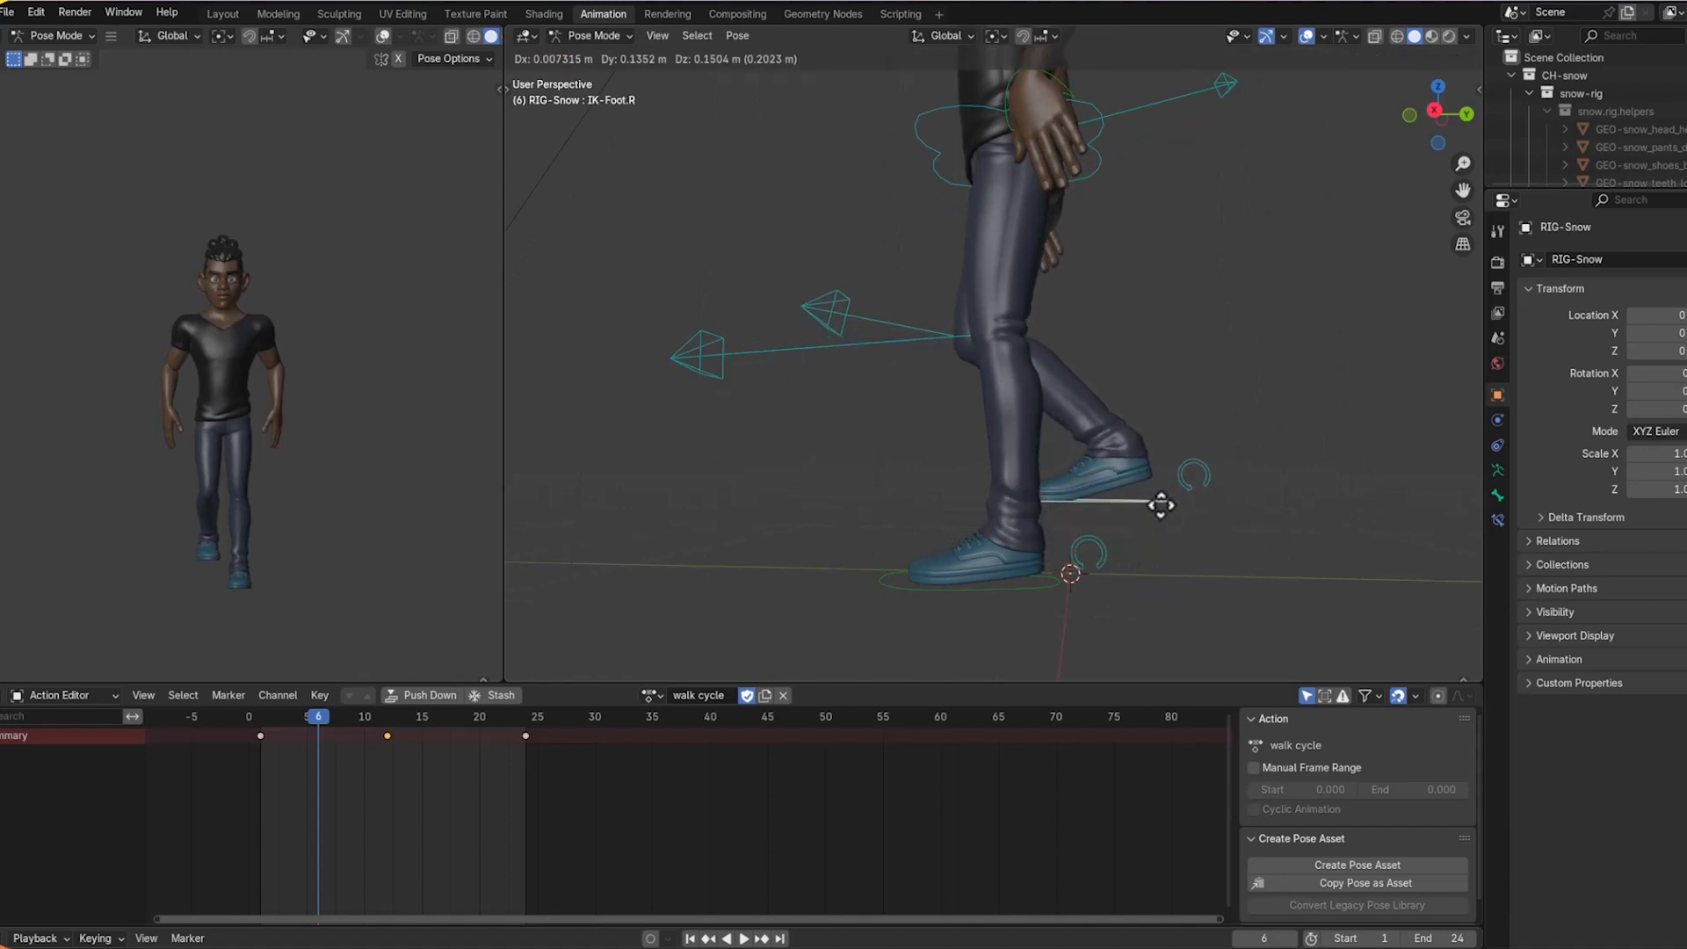
pyautogui.click(1167, 503)
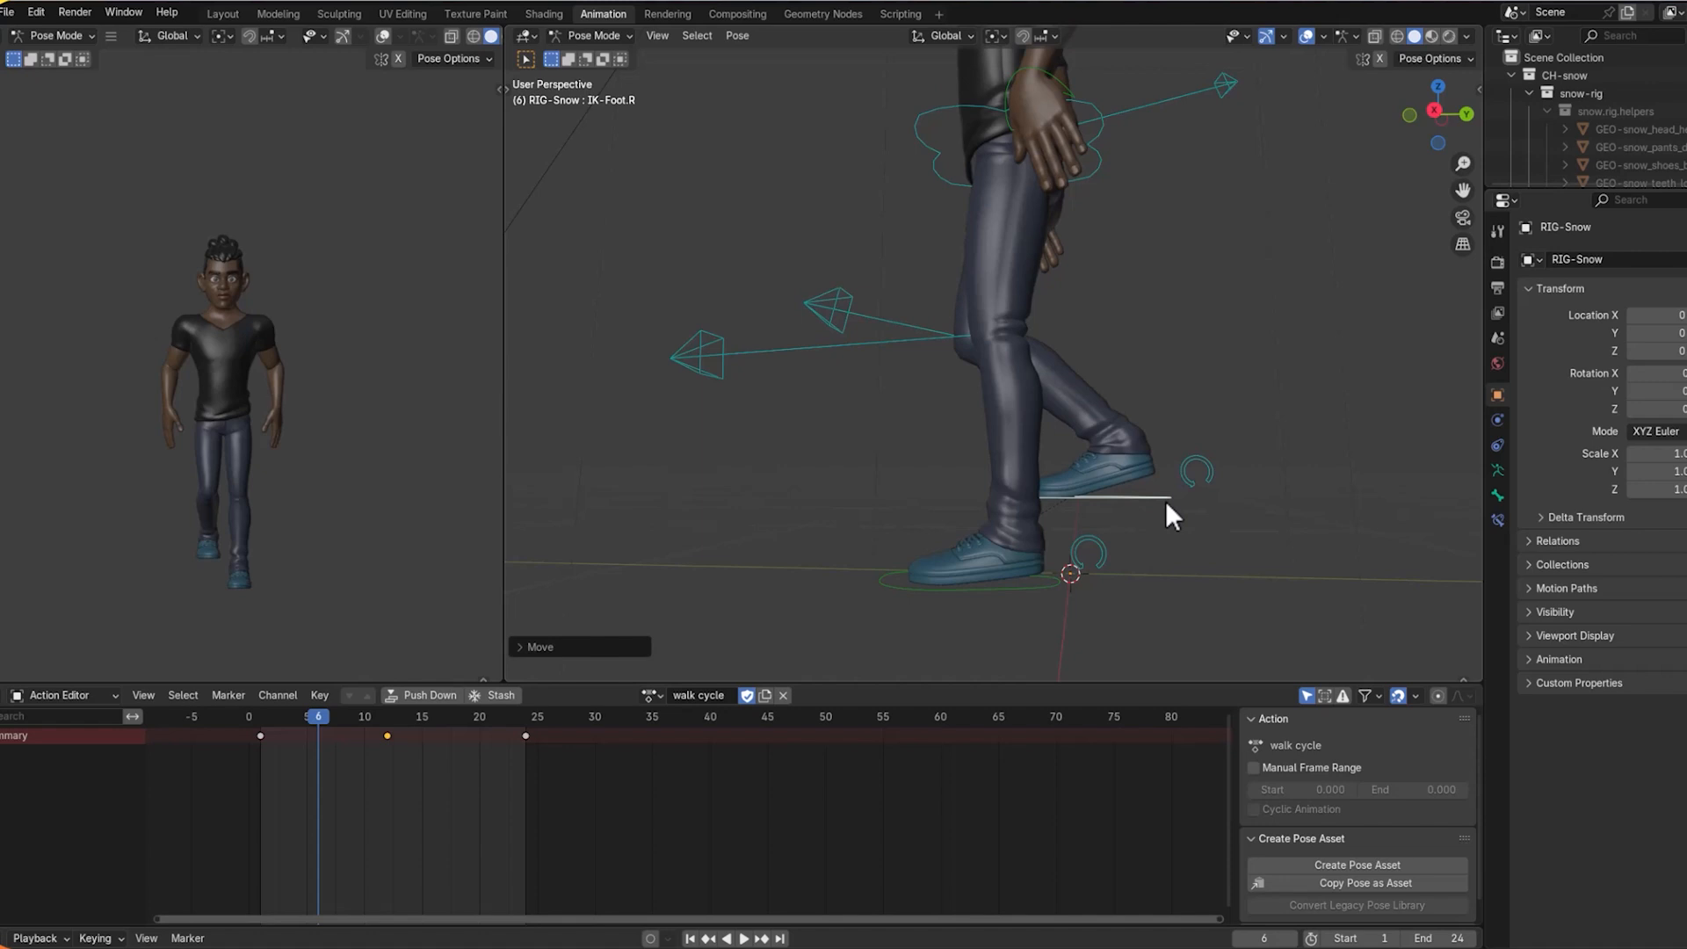
# Rotate the right foot's roll control to lift the heel and bend the right knee forward.
pyautogui.click(1196, 461)
pyautogui.press('r')
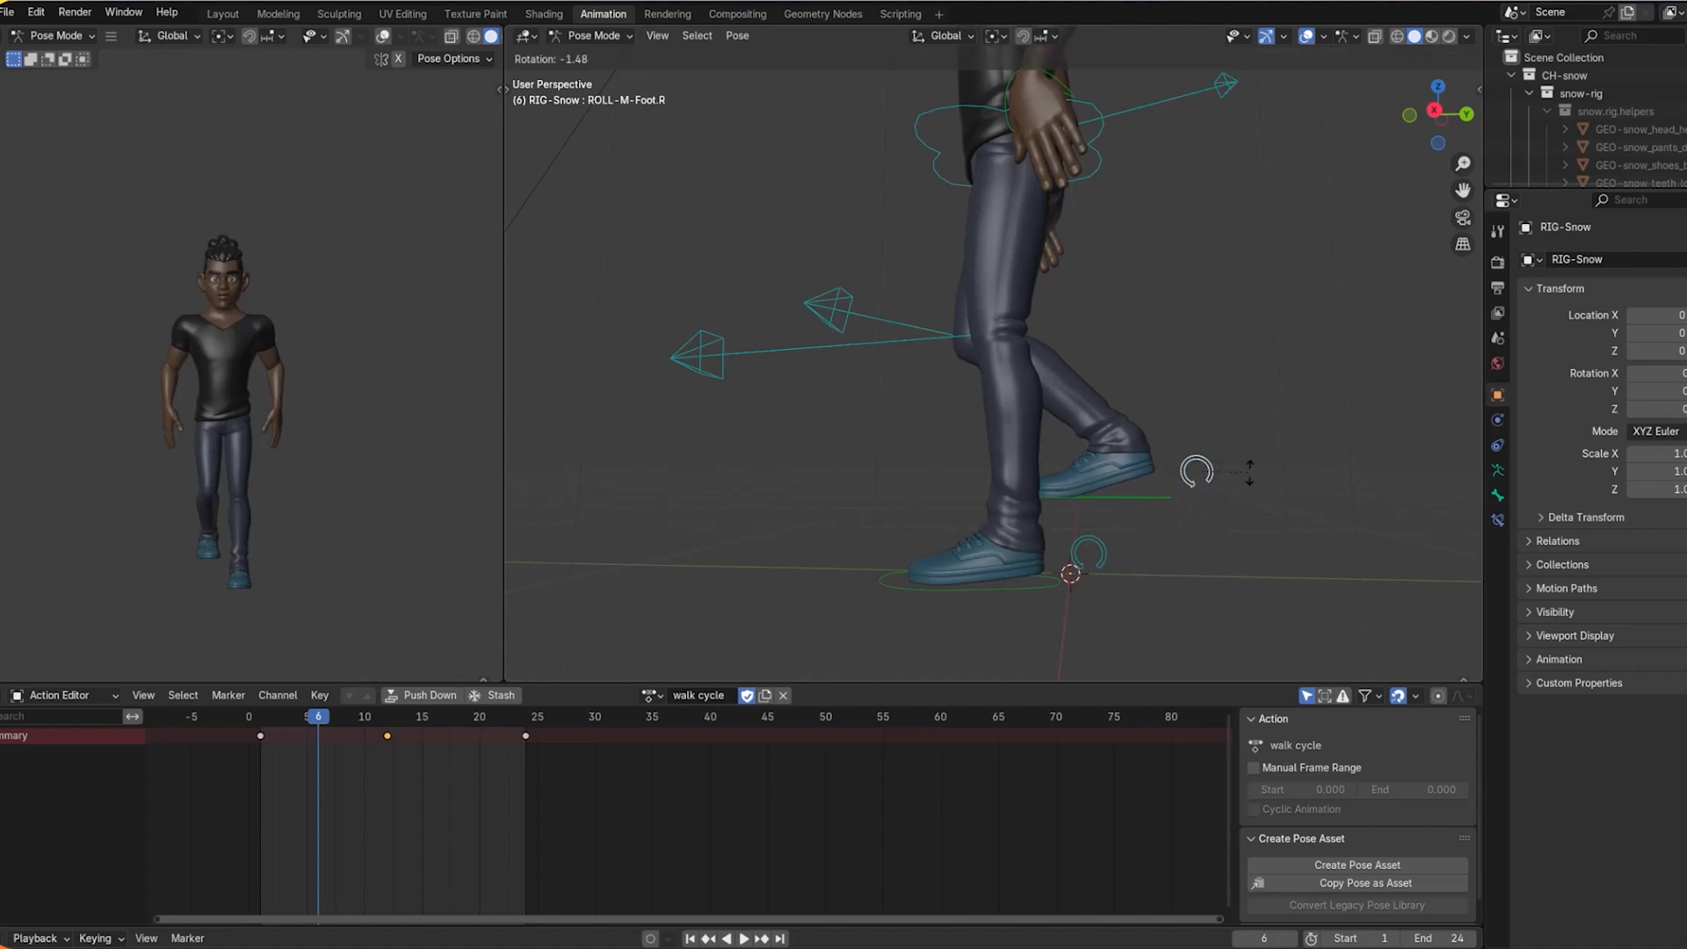
pyautogui.click(1215, 440)
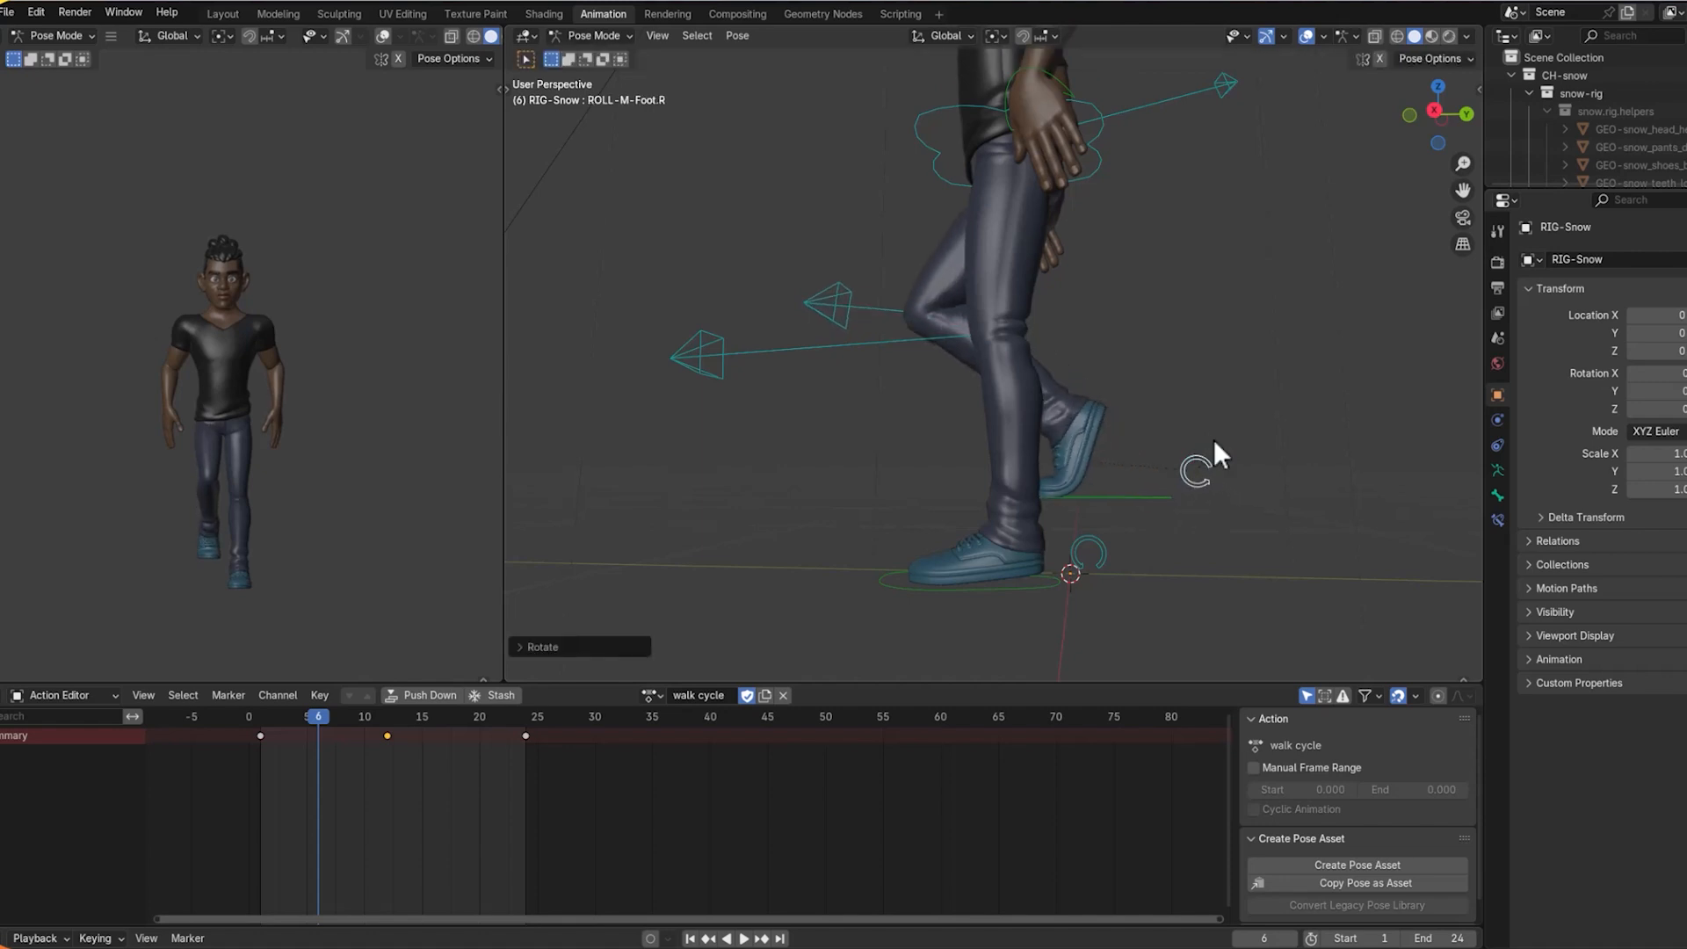
# Lower the right foot IK control slightly and rotate its roll control about 40° further to point the toes down.
pyautogui.click(1099, 497)
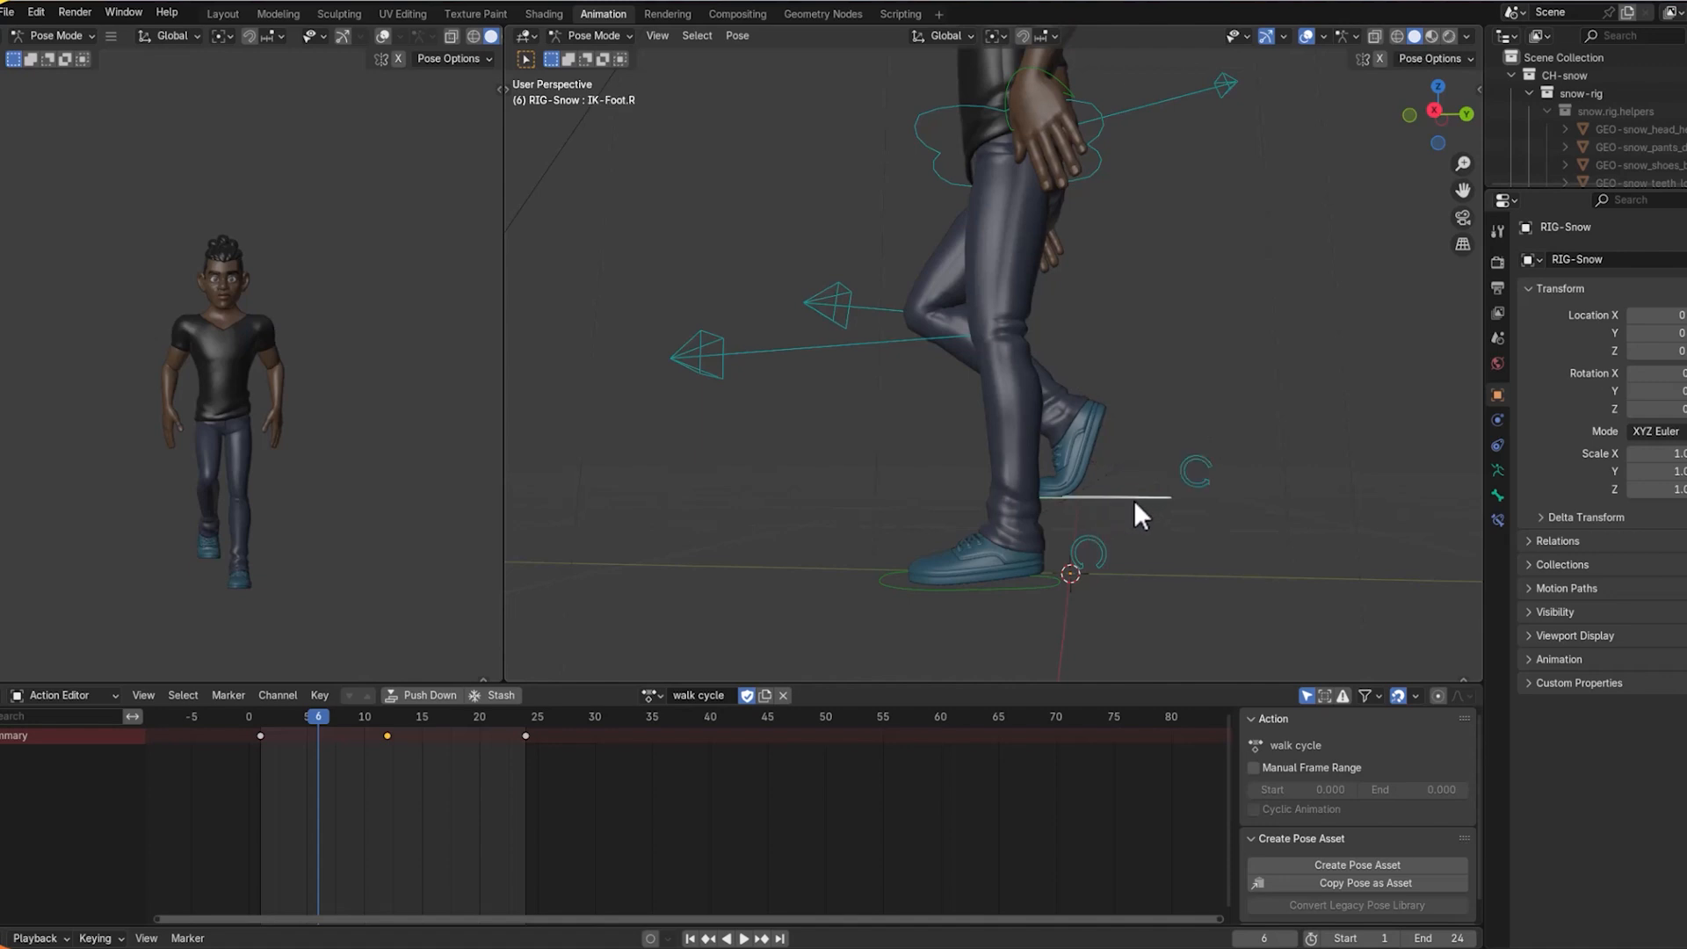
pyautogui.press('g')
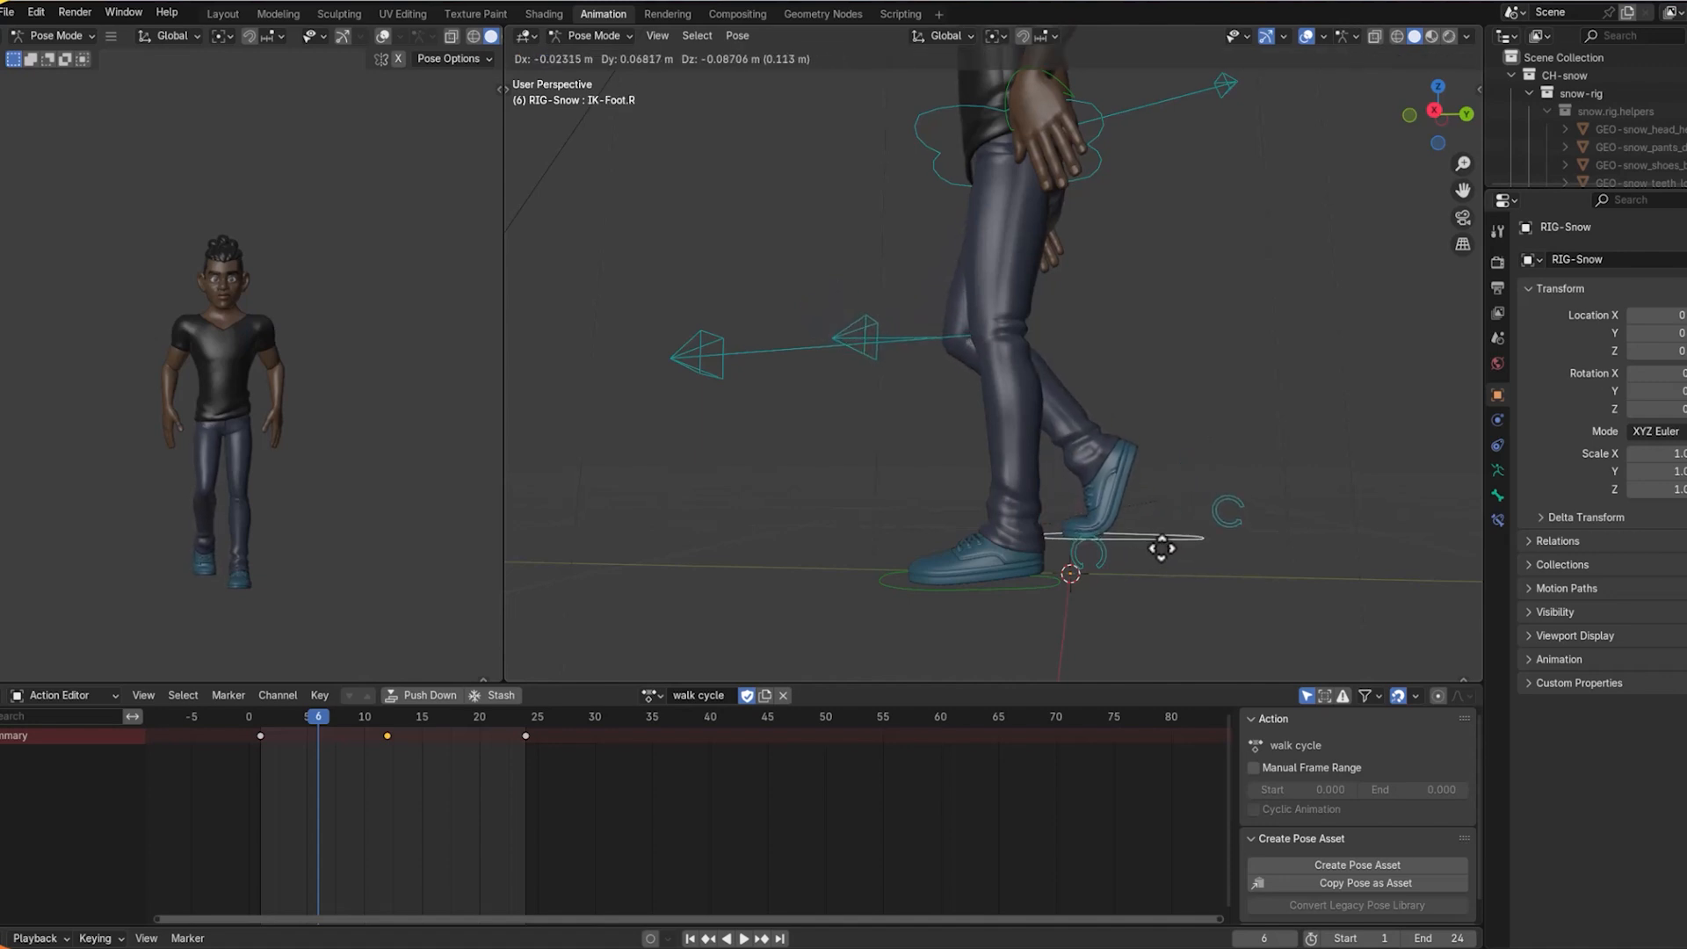
pyautogui.click(1159, 531)
pyautogui.click(1213, 491)
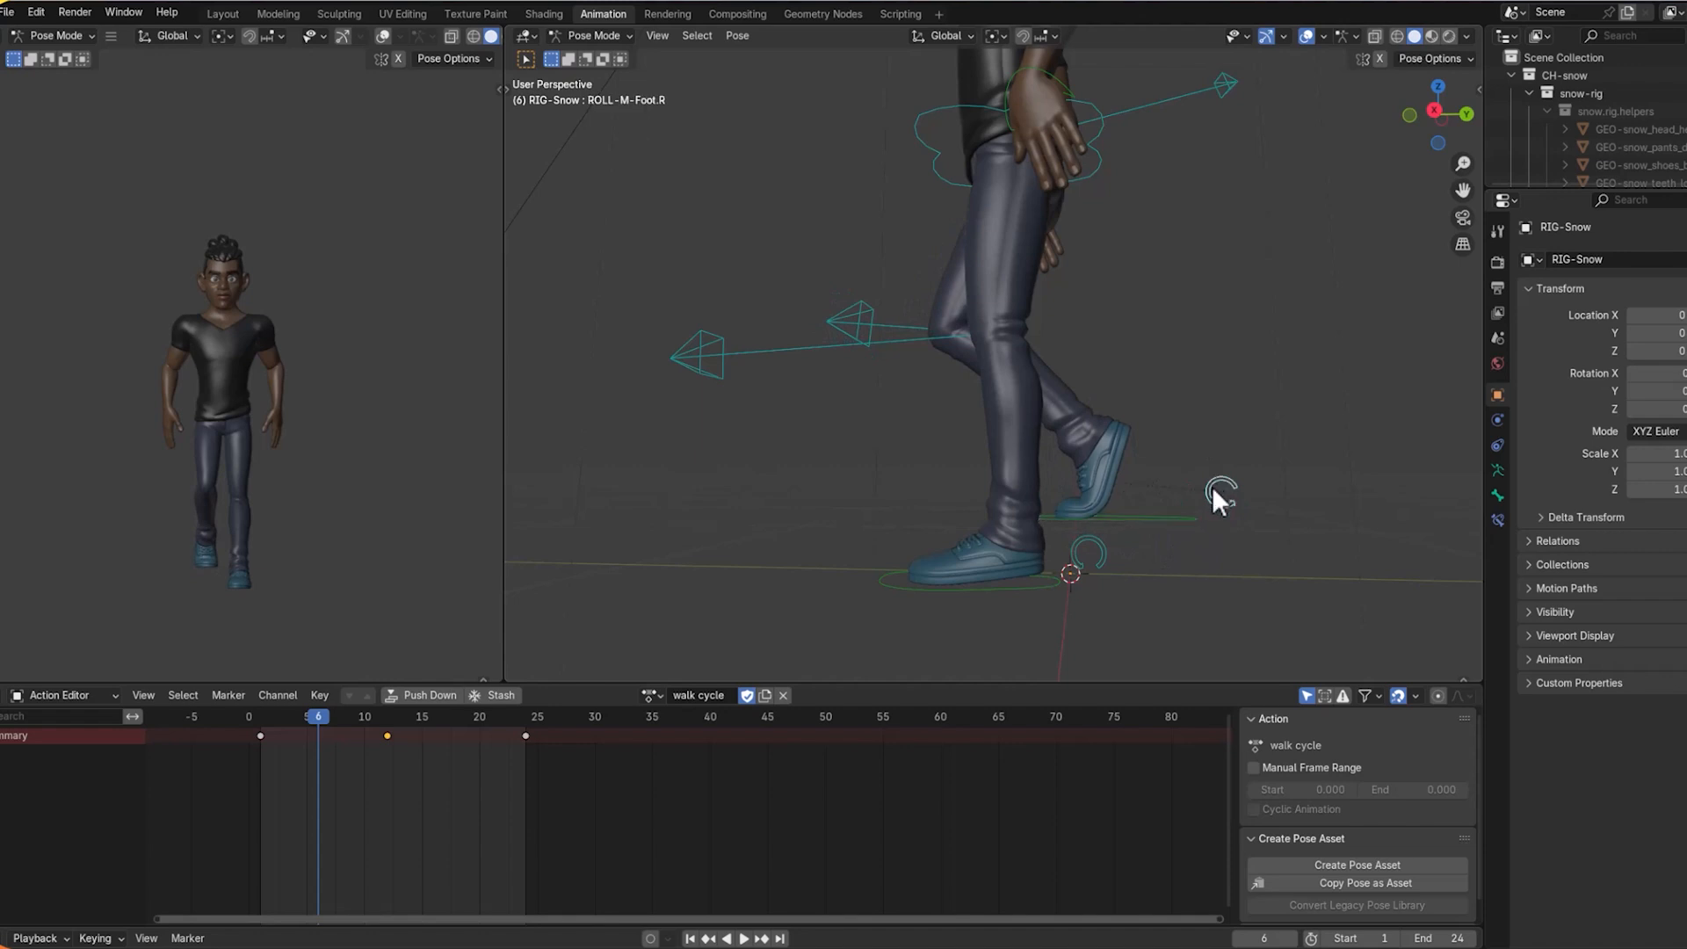
pyautogui.press('r')
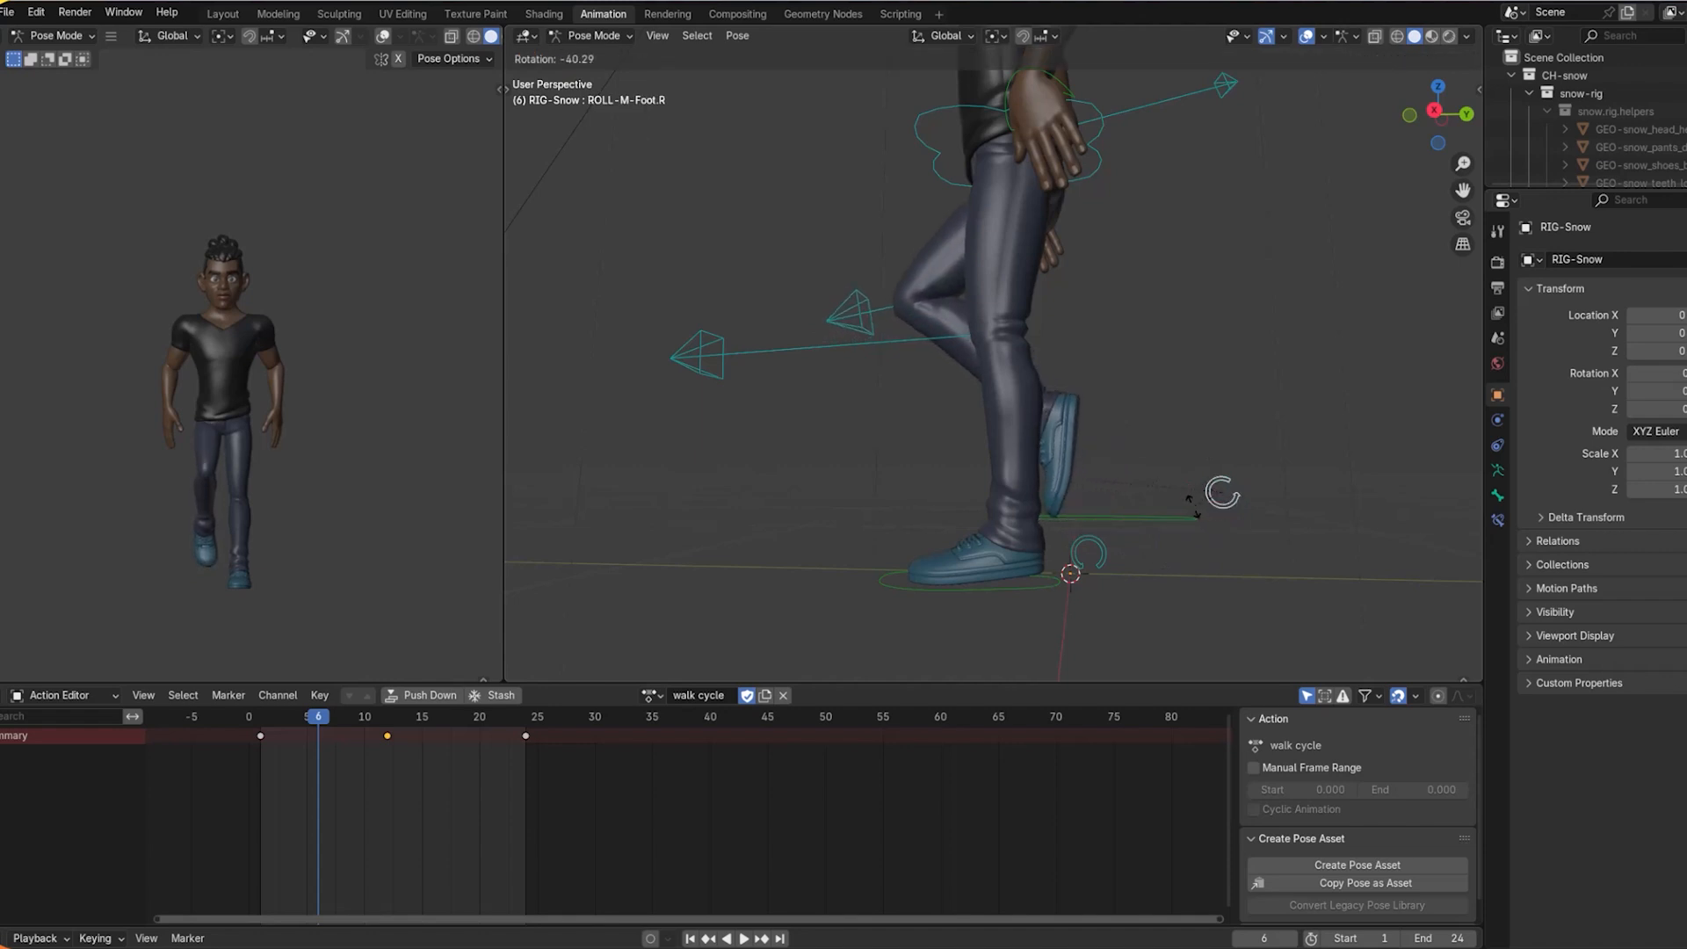
pyautogui.click(1193, 506)
# Raise the torso control by about 0.04 m at frame 6 to straighten the supporting left leg.
pyautogui.moveTo(1100, 423); pyautogui.dragTo(1186, 371, button='middle')
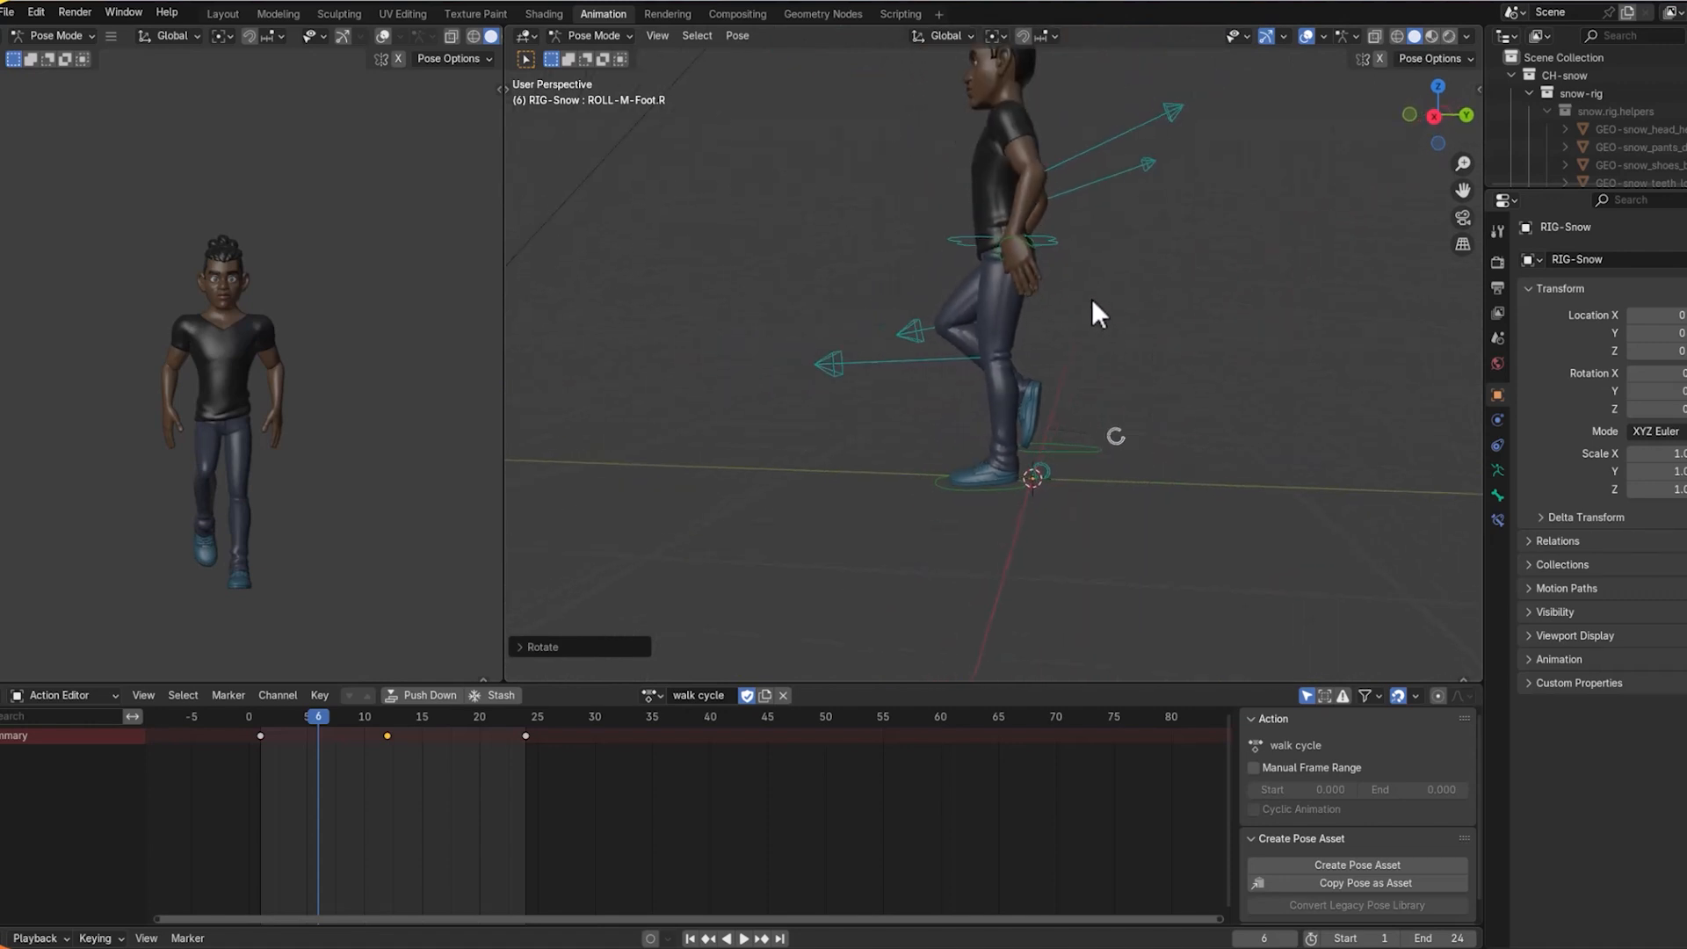
pyautogui.click(1044, 245)
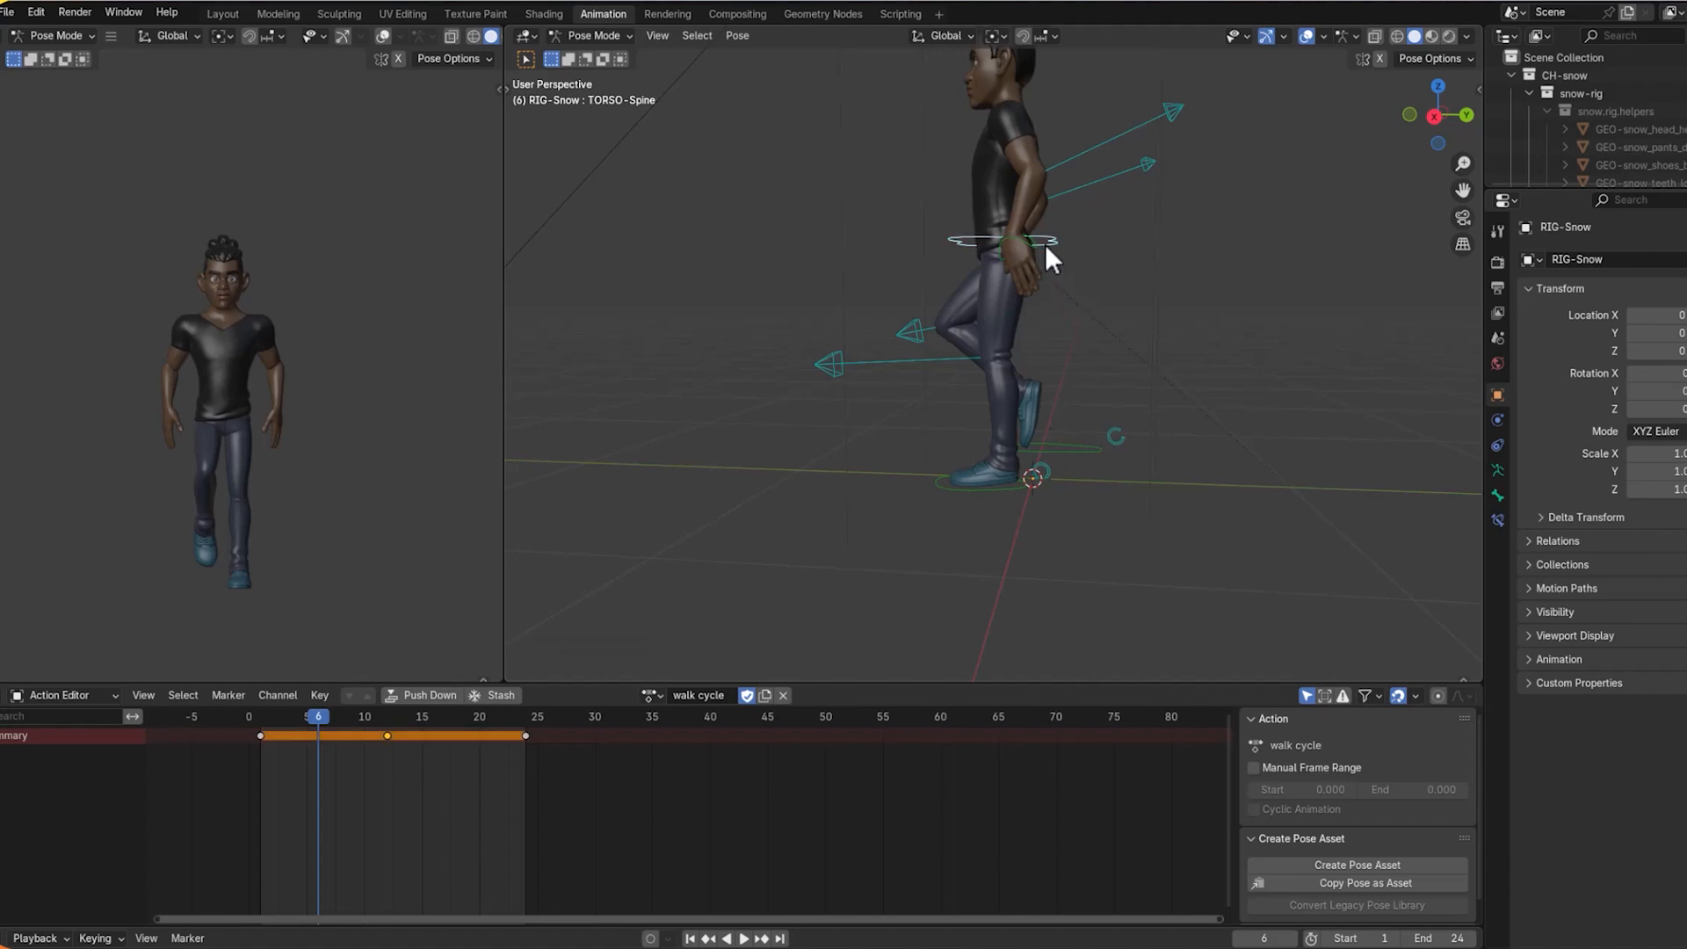
pyautogui.press('g')
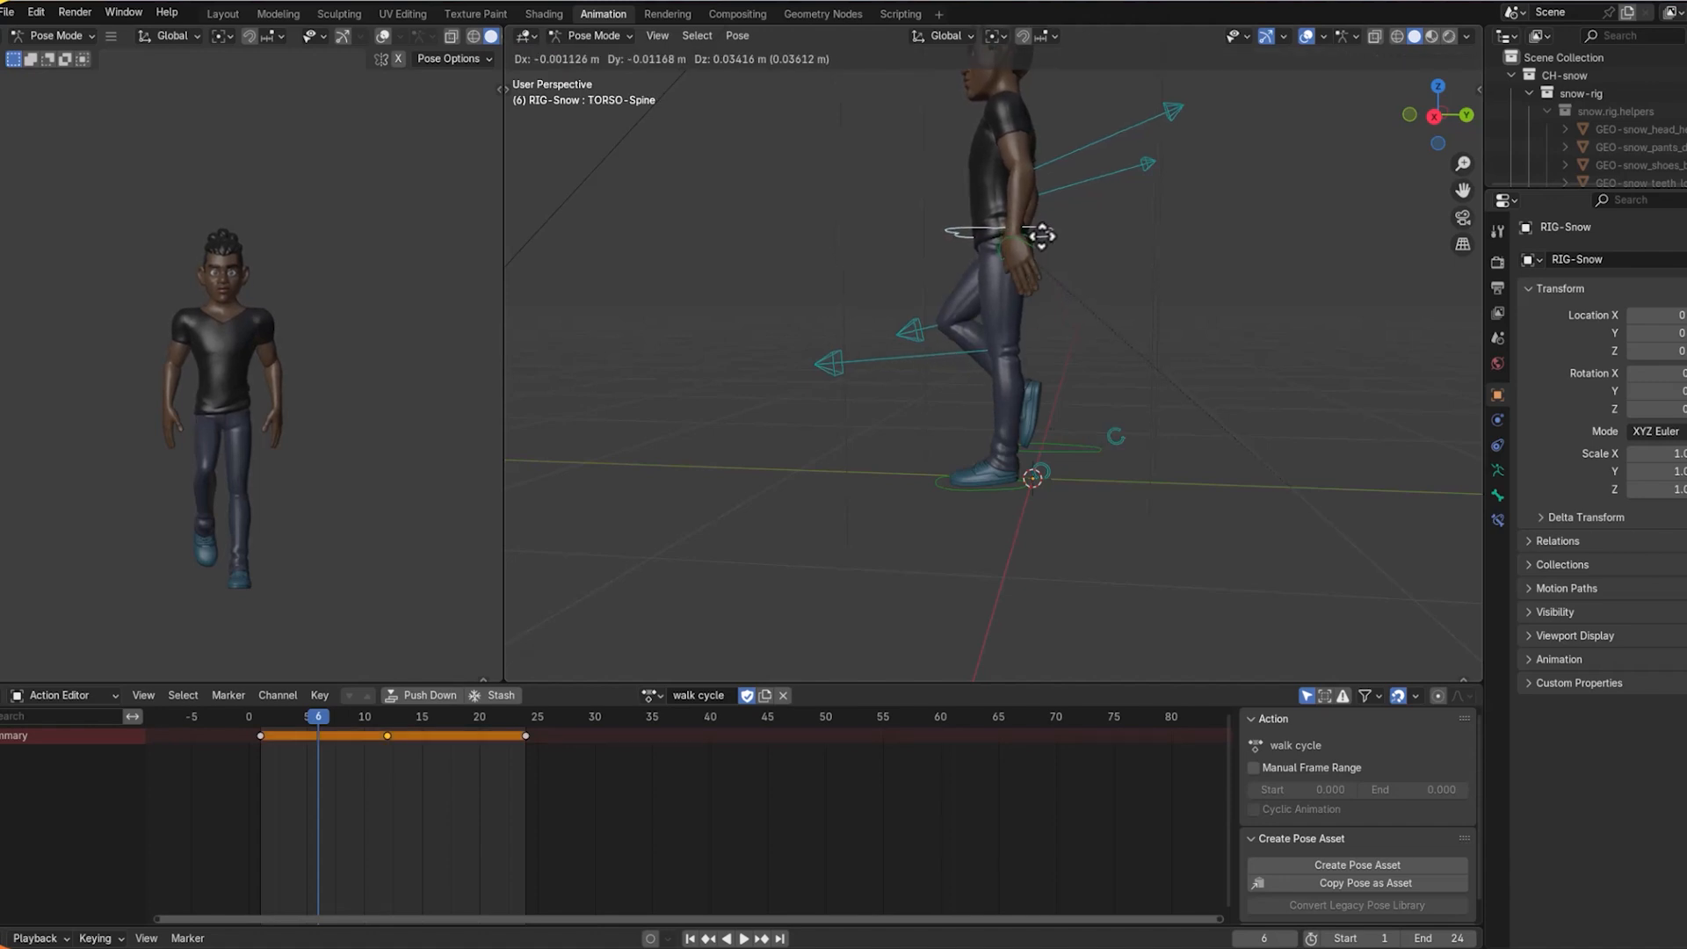
pyautogui.click(1040, 233)
pyautogui.scroll(-4, 1167, 224)
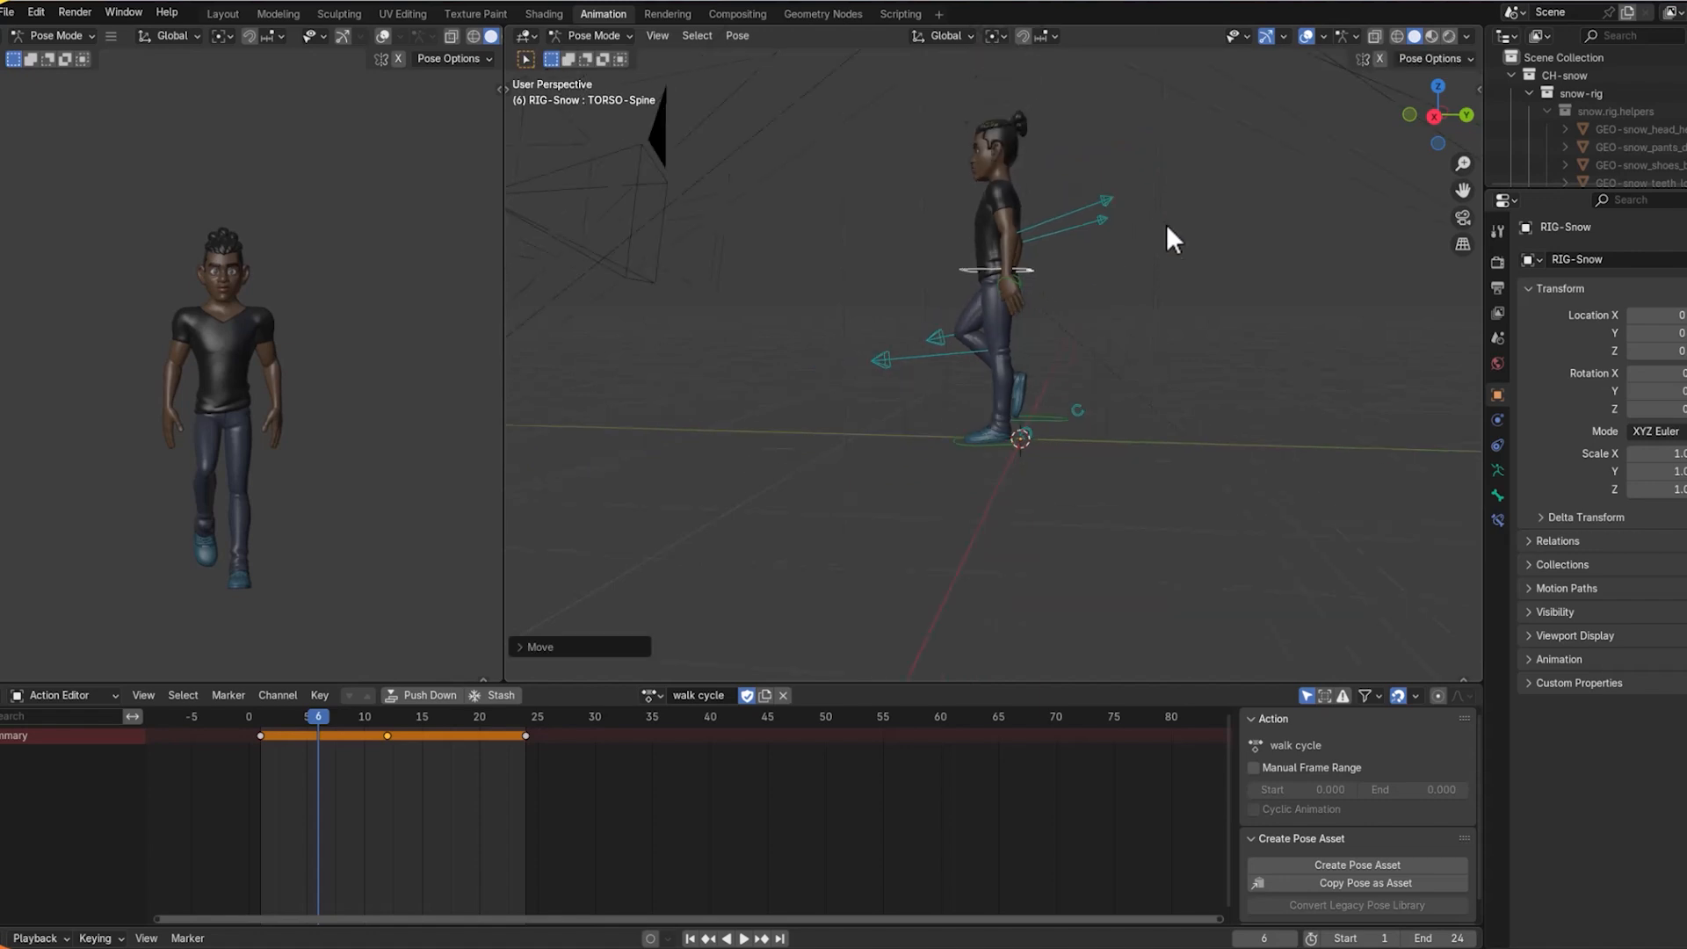
# Insert a keyframe on the rig's controls at frame 6 to store the passing pose.
pyautogui.moveTo(1212, 252); pyautogui.dragTo(1141, 266, button='middle')
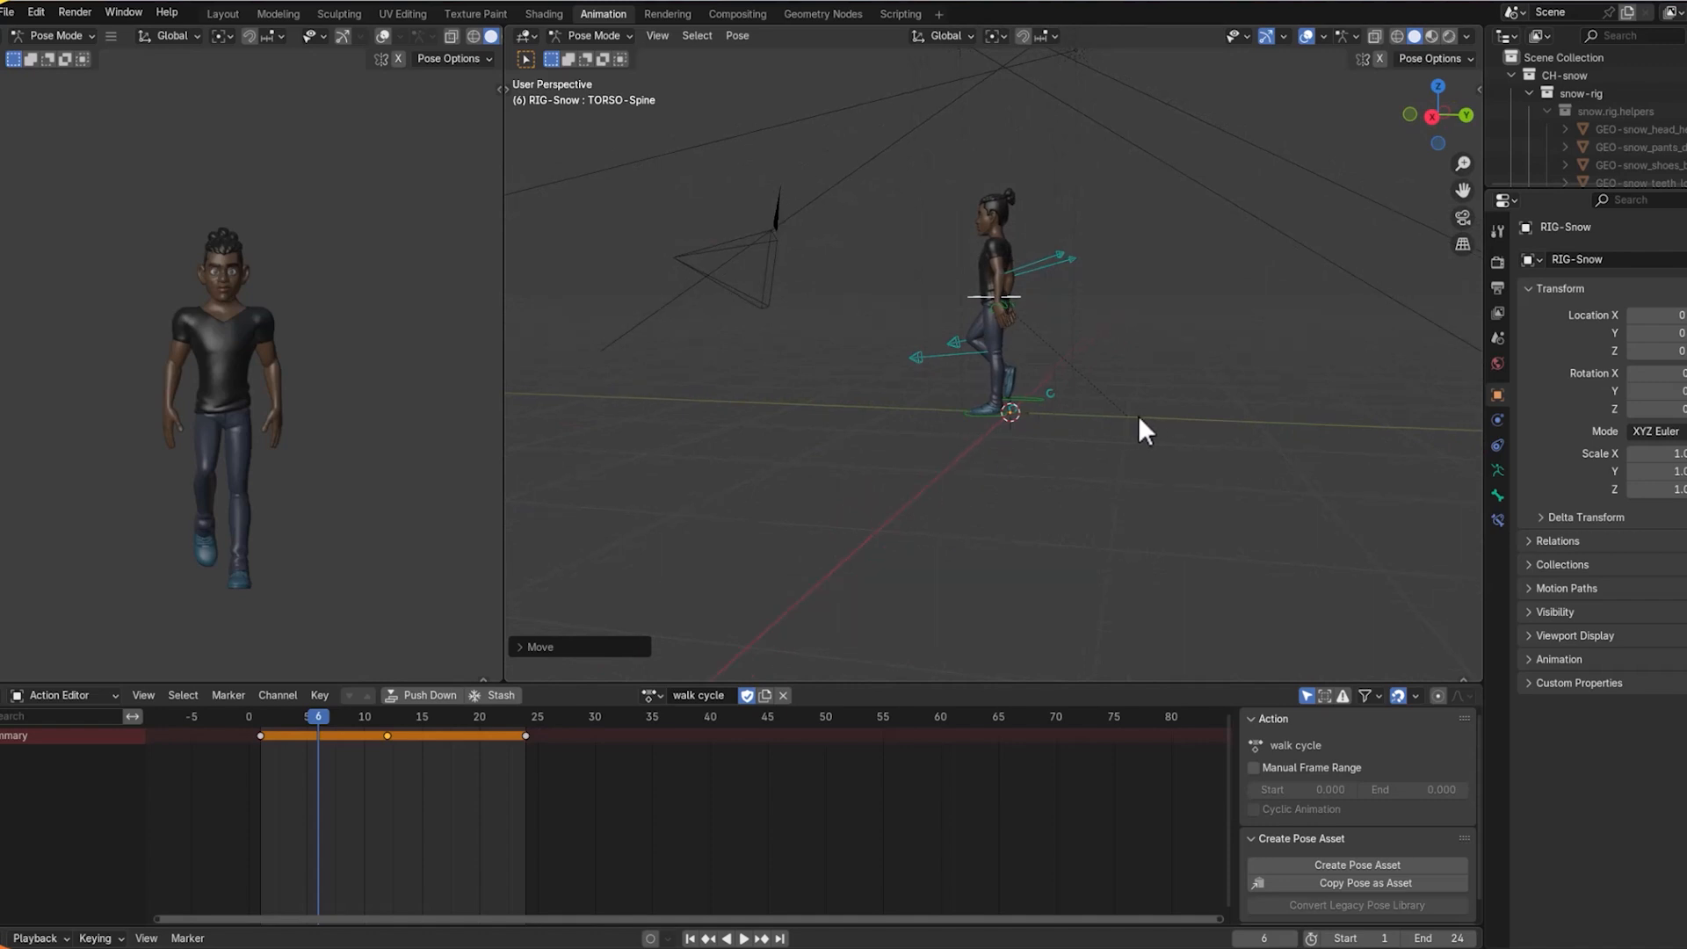
pyautogui.scroll(2, 1139, 419)
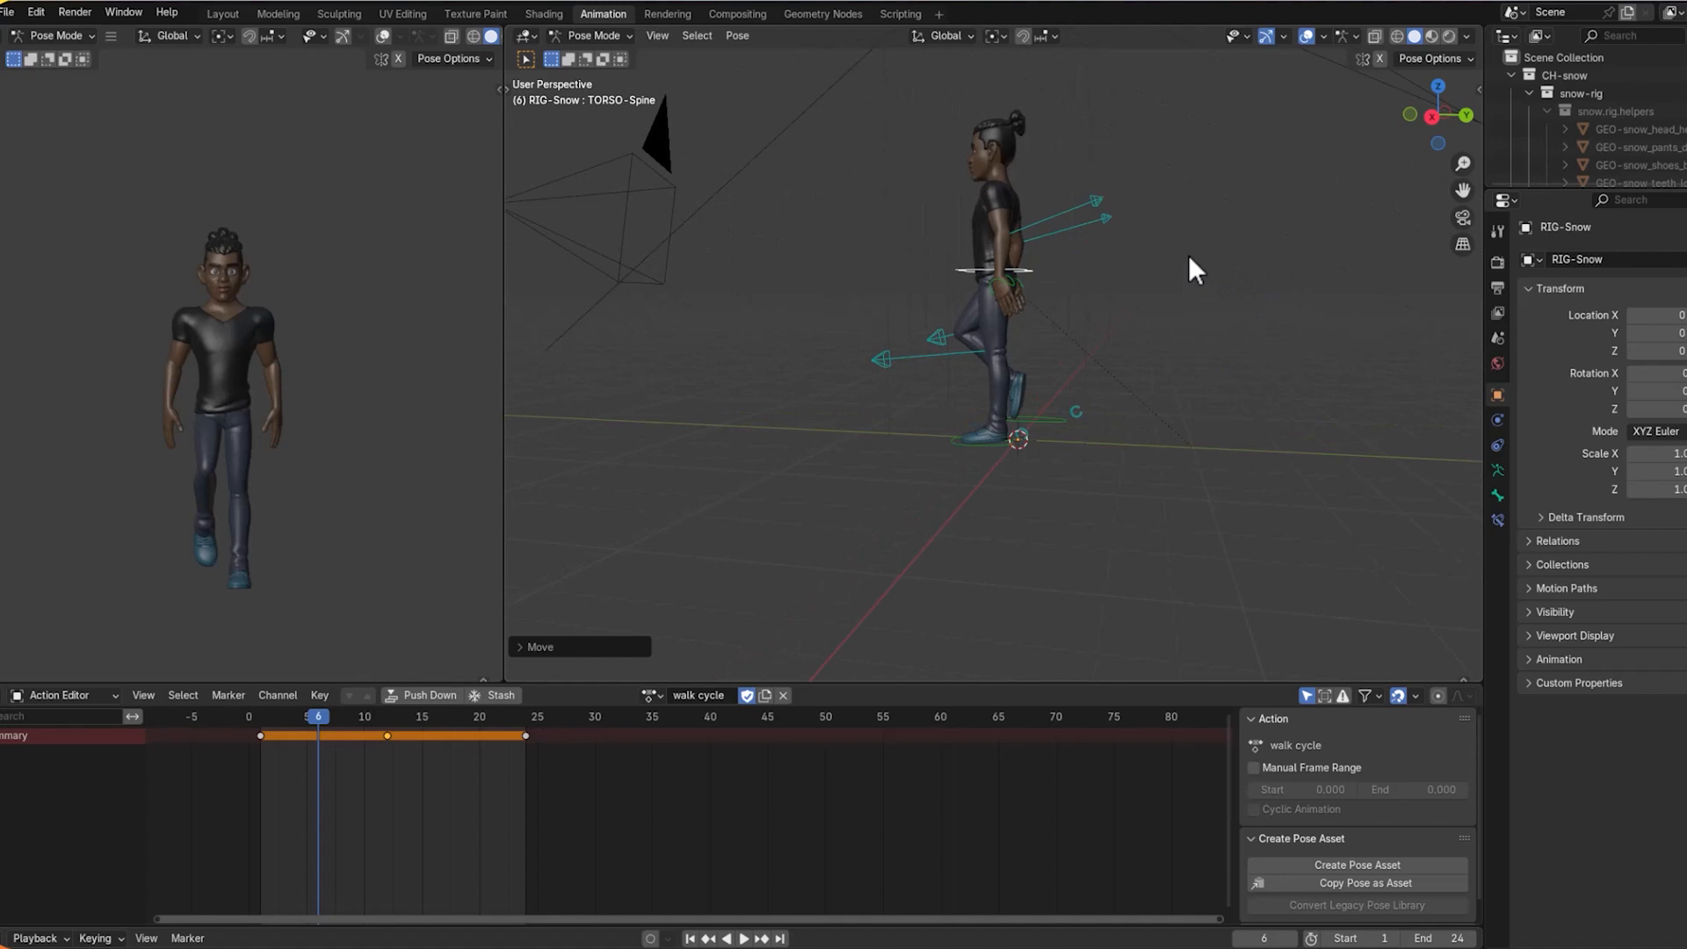
pyautogui.press('i')
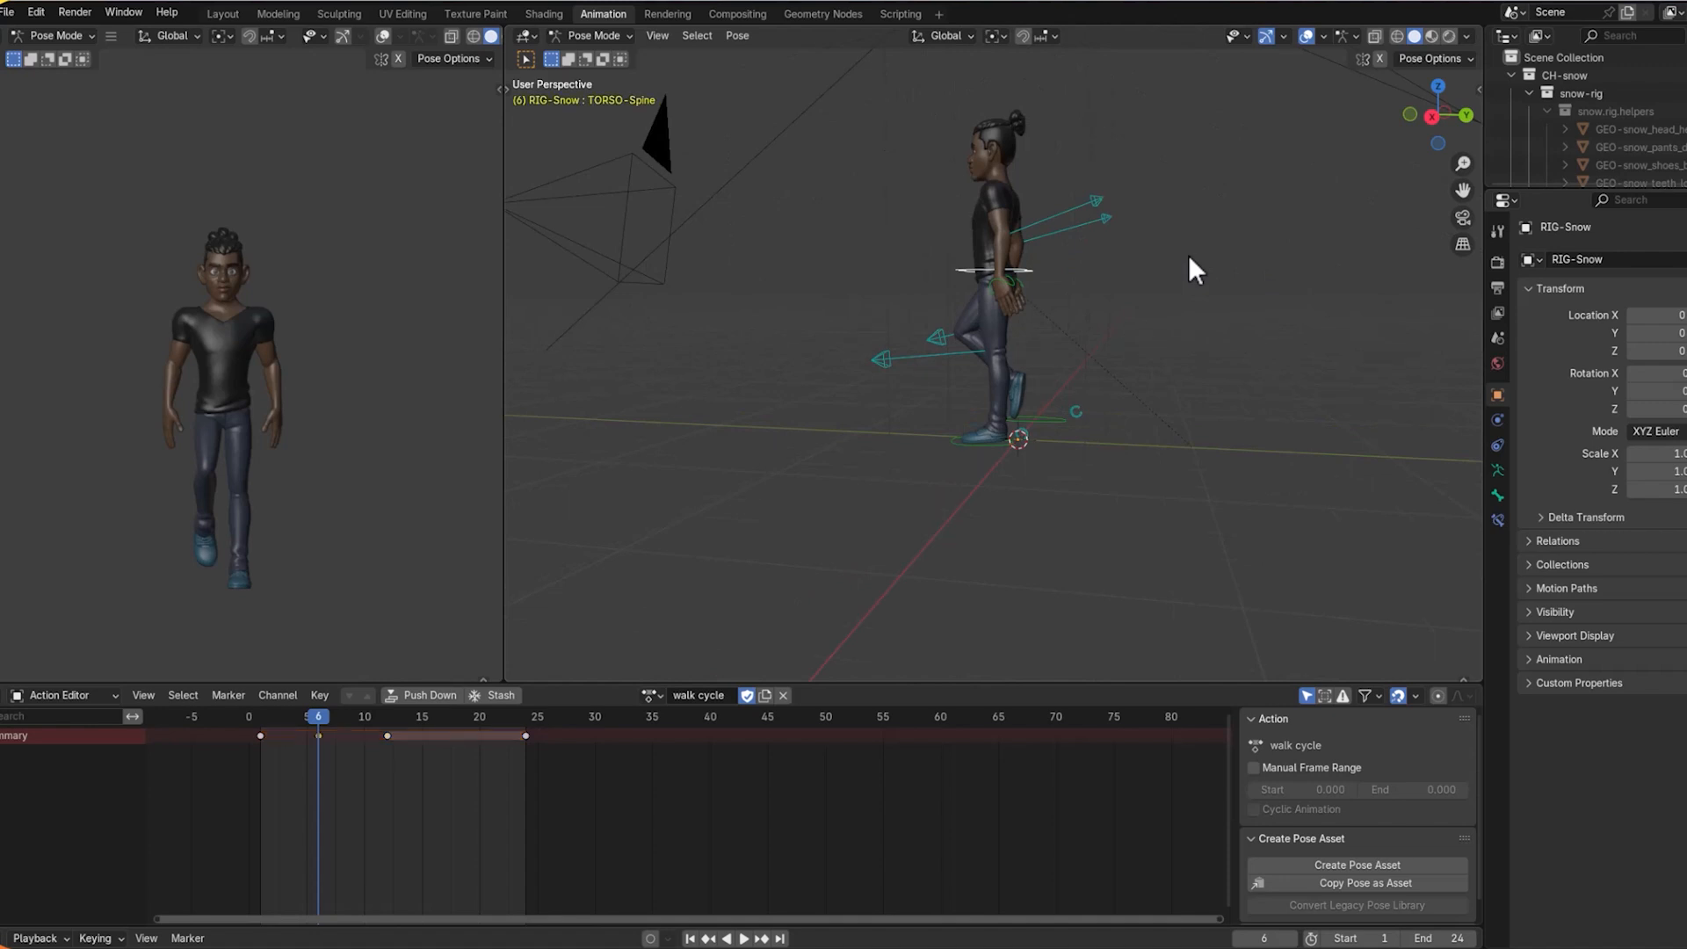
pyautogui.rightClick(1189, 255)
pyautogui.click(1115, 222)
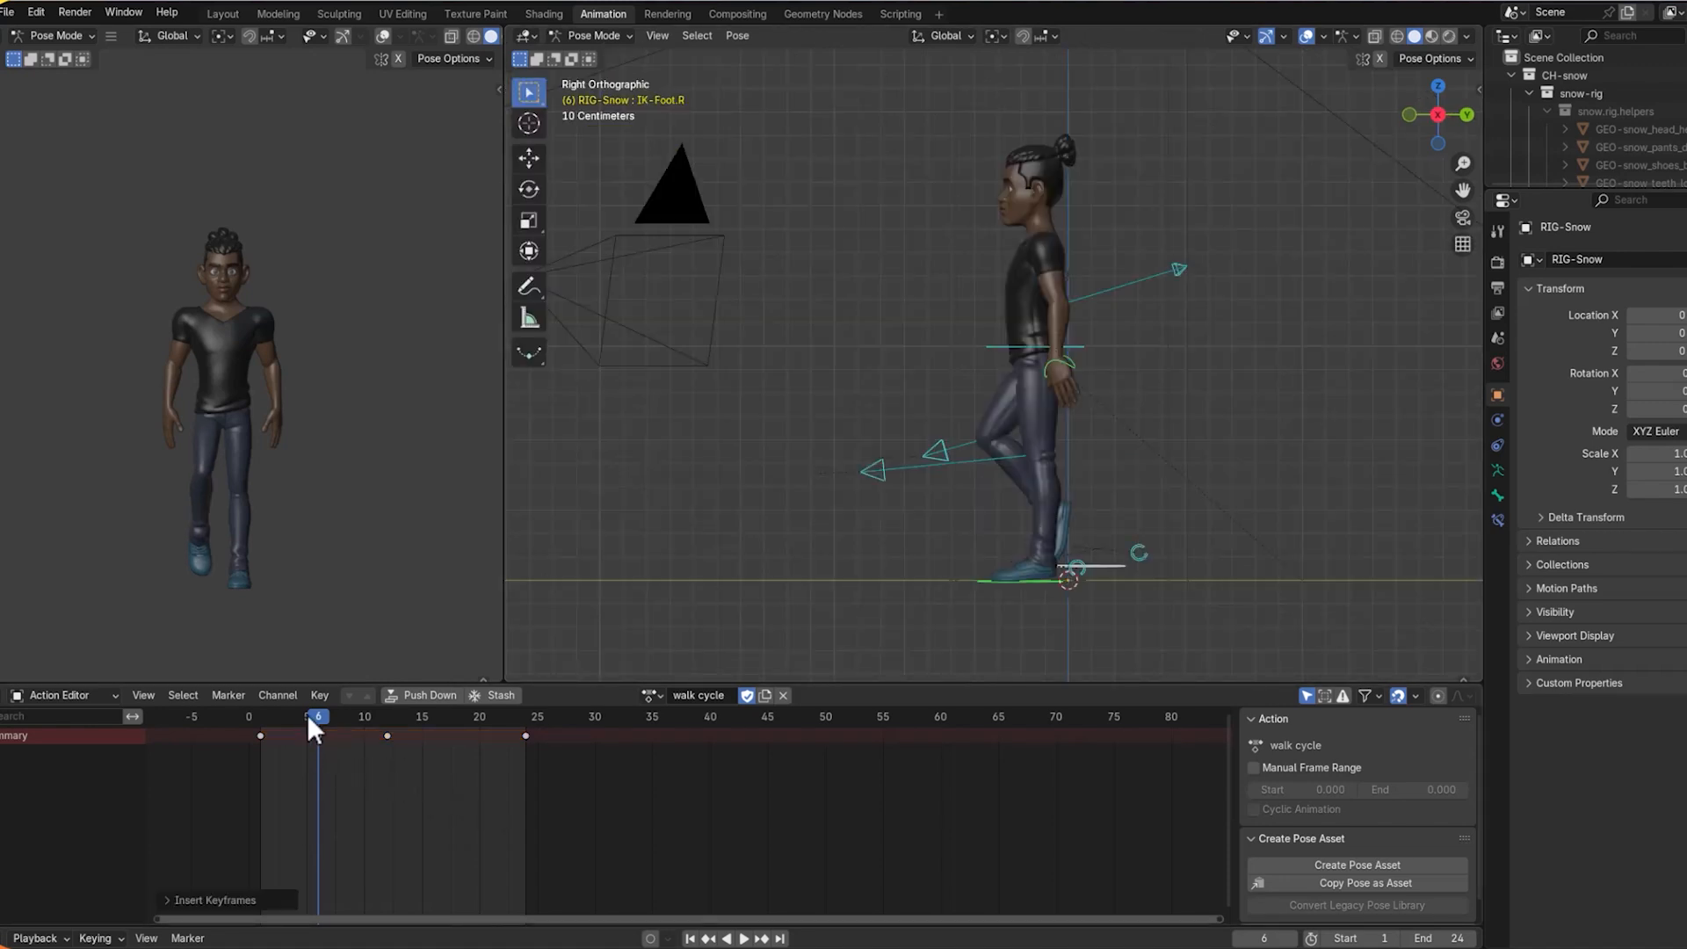
# Copy the passing pose from frame 6 and paste it X-flipped at frame 18.
pyautogui.moveTo(307, 714)
pyautogui.mouseDown()
pyautogui.moveTo(276, 718)
pyautogui.moveTo(362, 717)
pyautogui.moveTo(318, 718)
pyautogui.mouseUp()
pyautogui.rightClick(1247, 399)
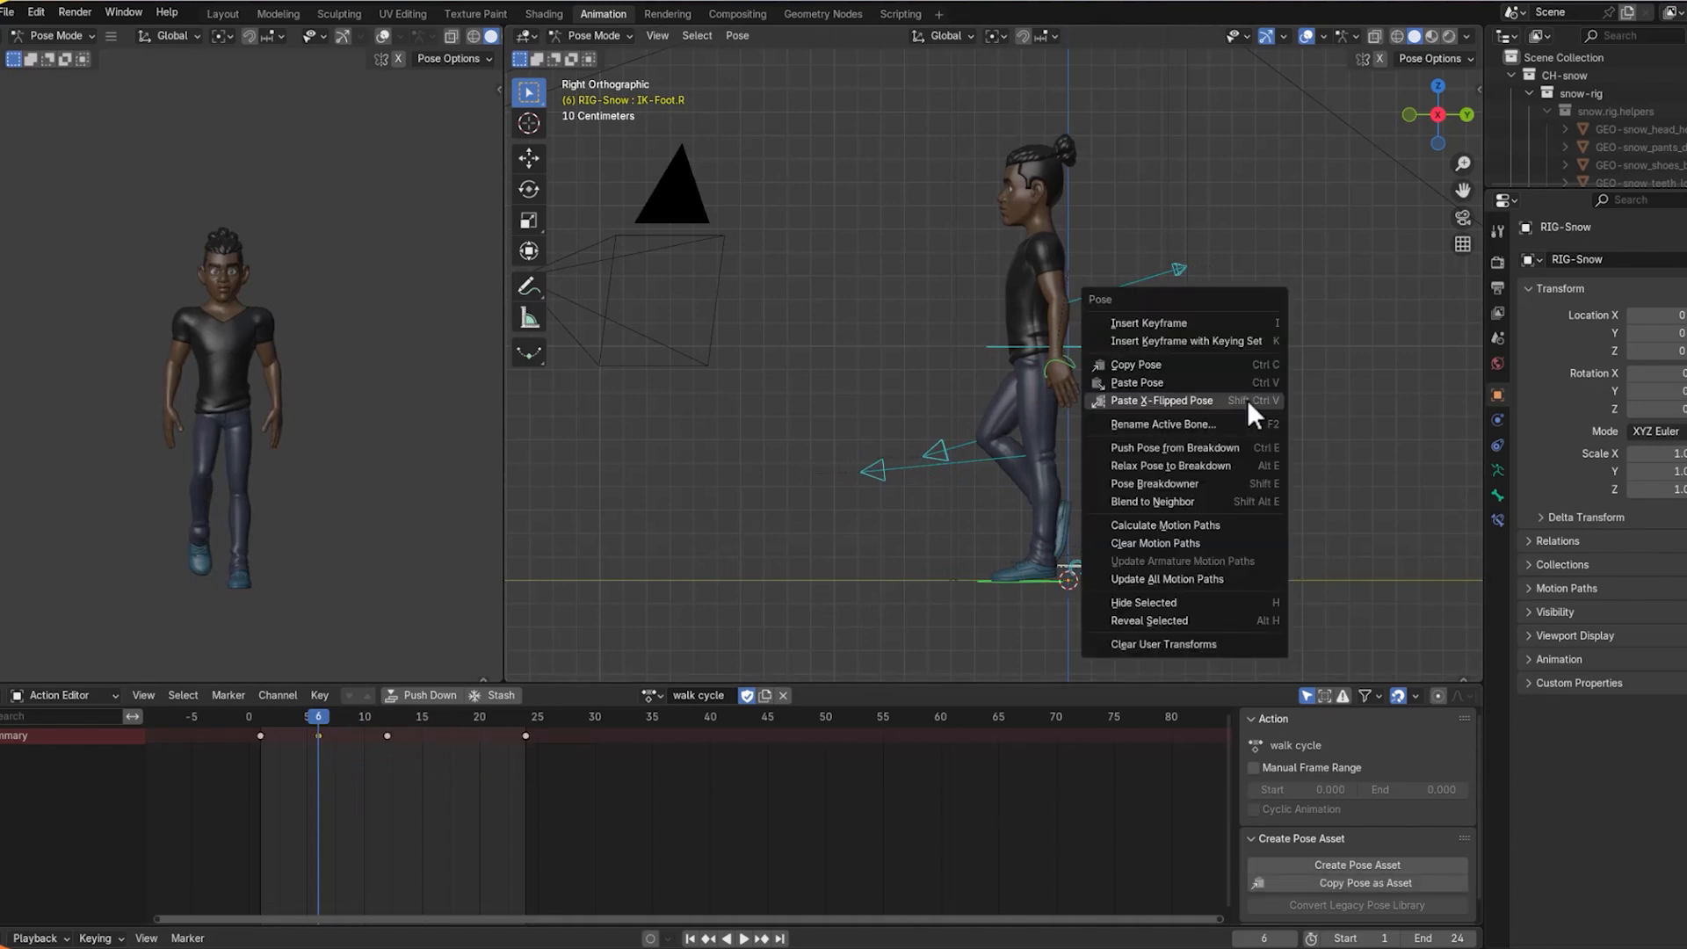
pyautogui.click(1206, 366)
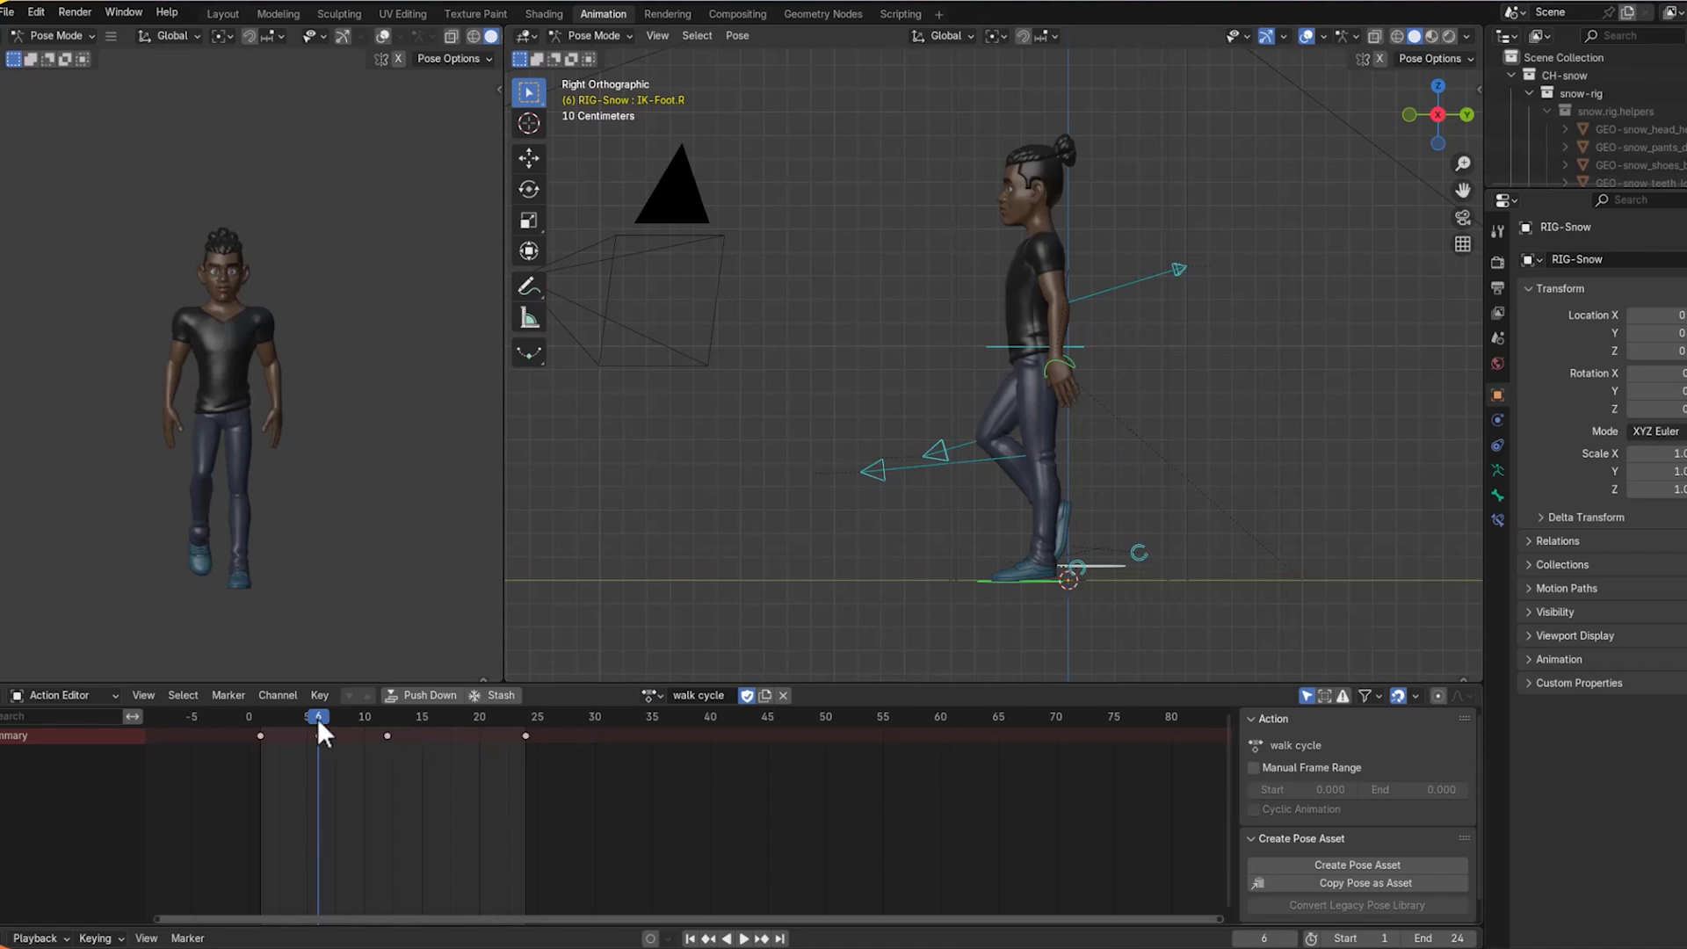
pyautogui.press('space')
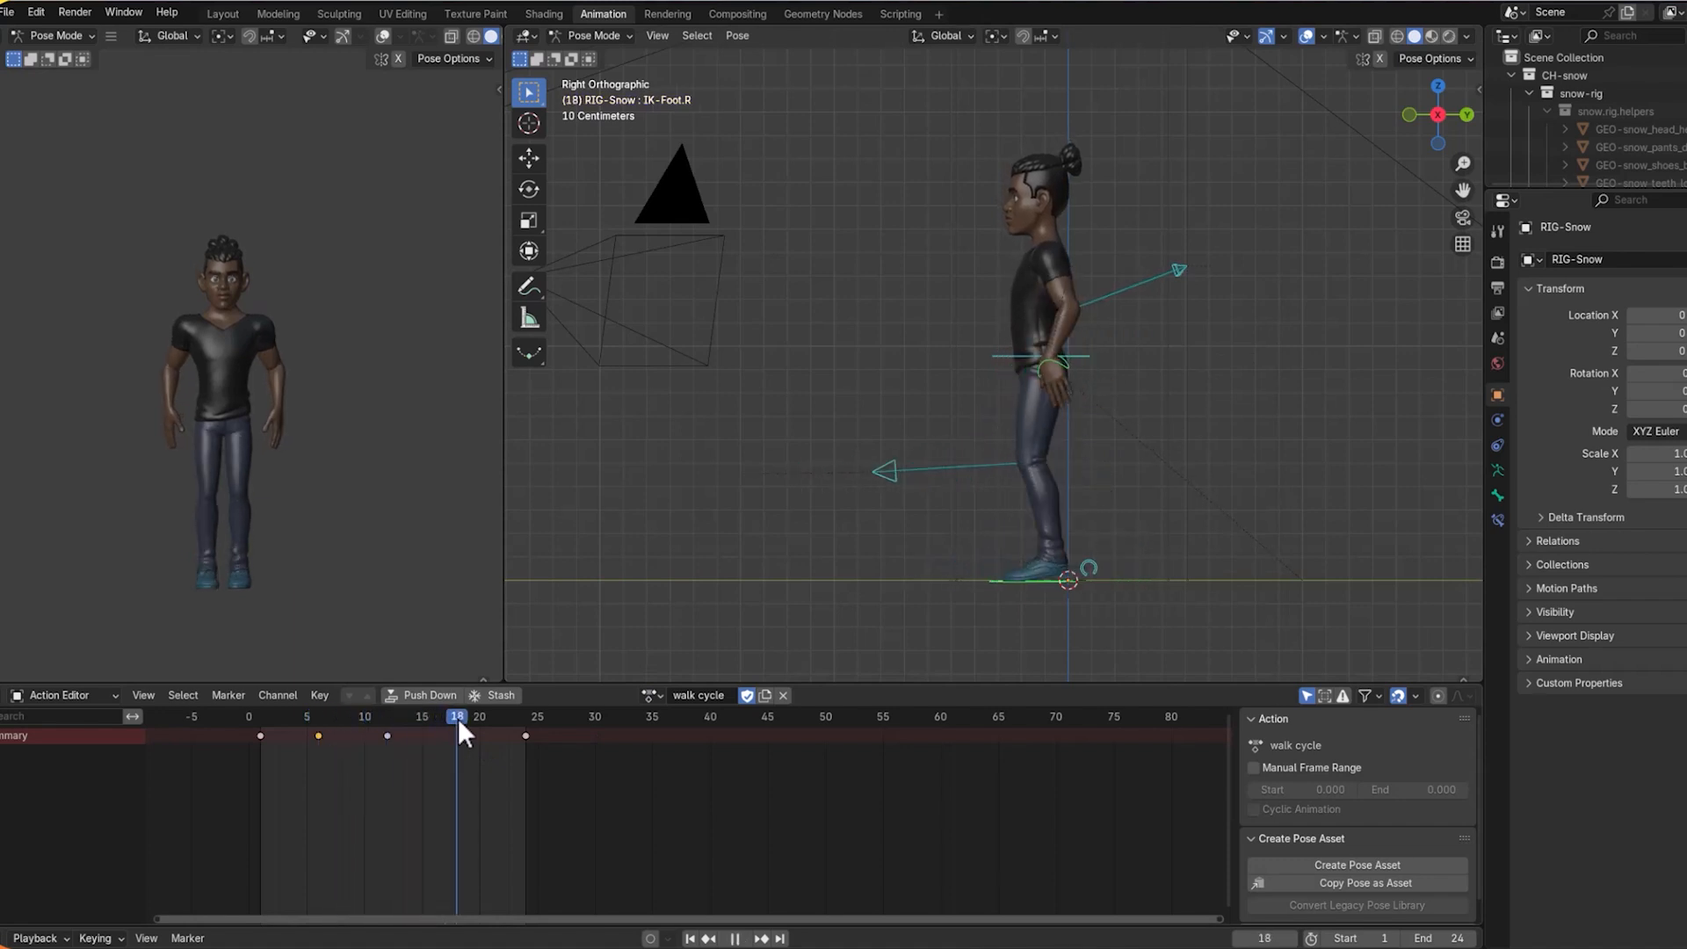
pyautogui.press('space')
pyautogui.rightClick(1182, 378)
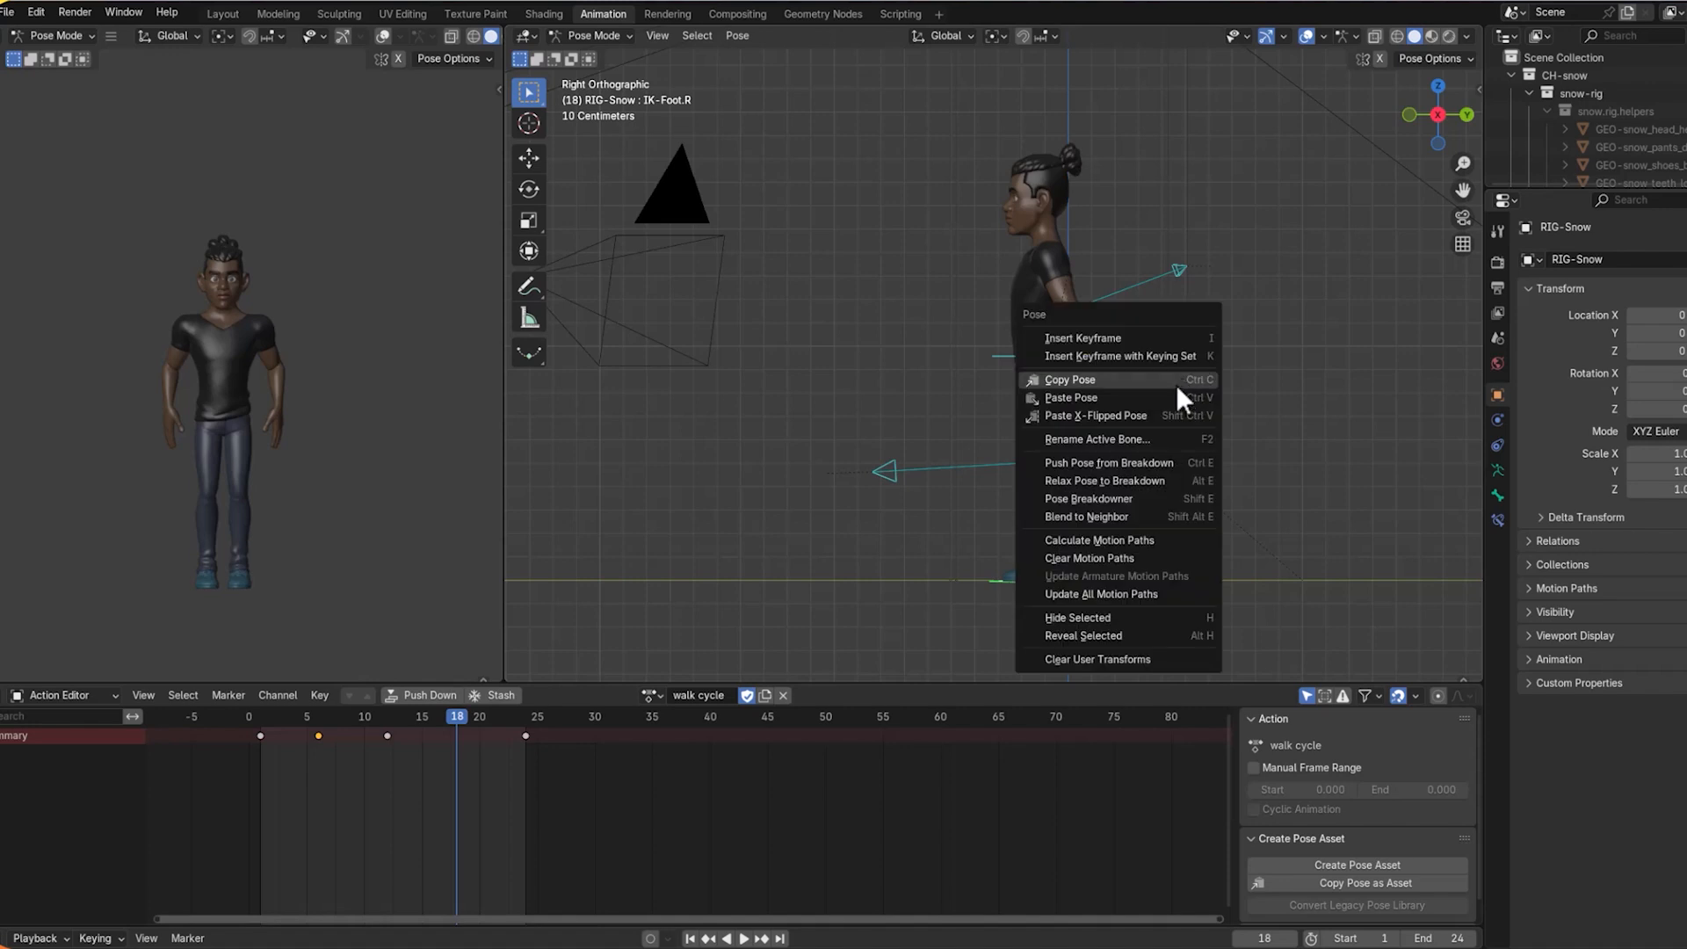
pyautogui.click(1139, 415)
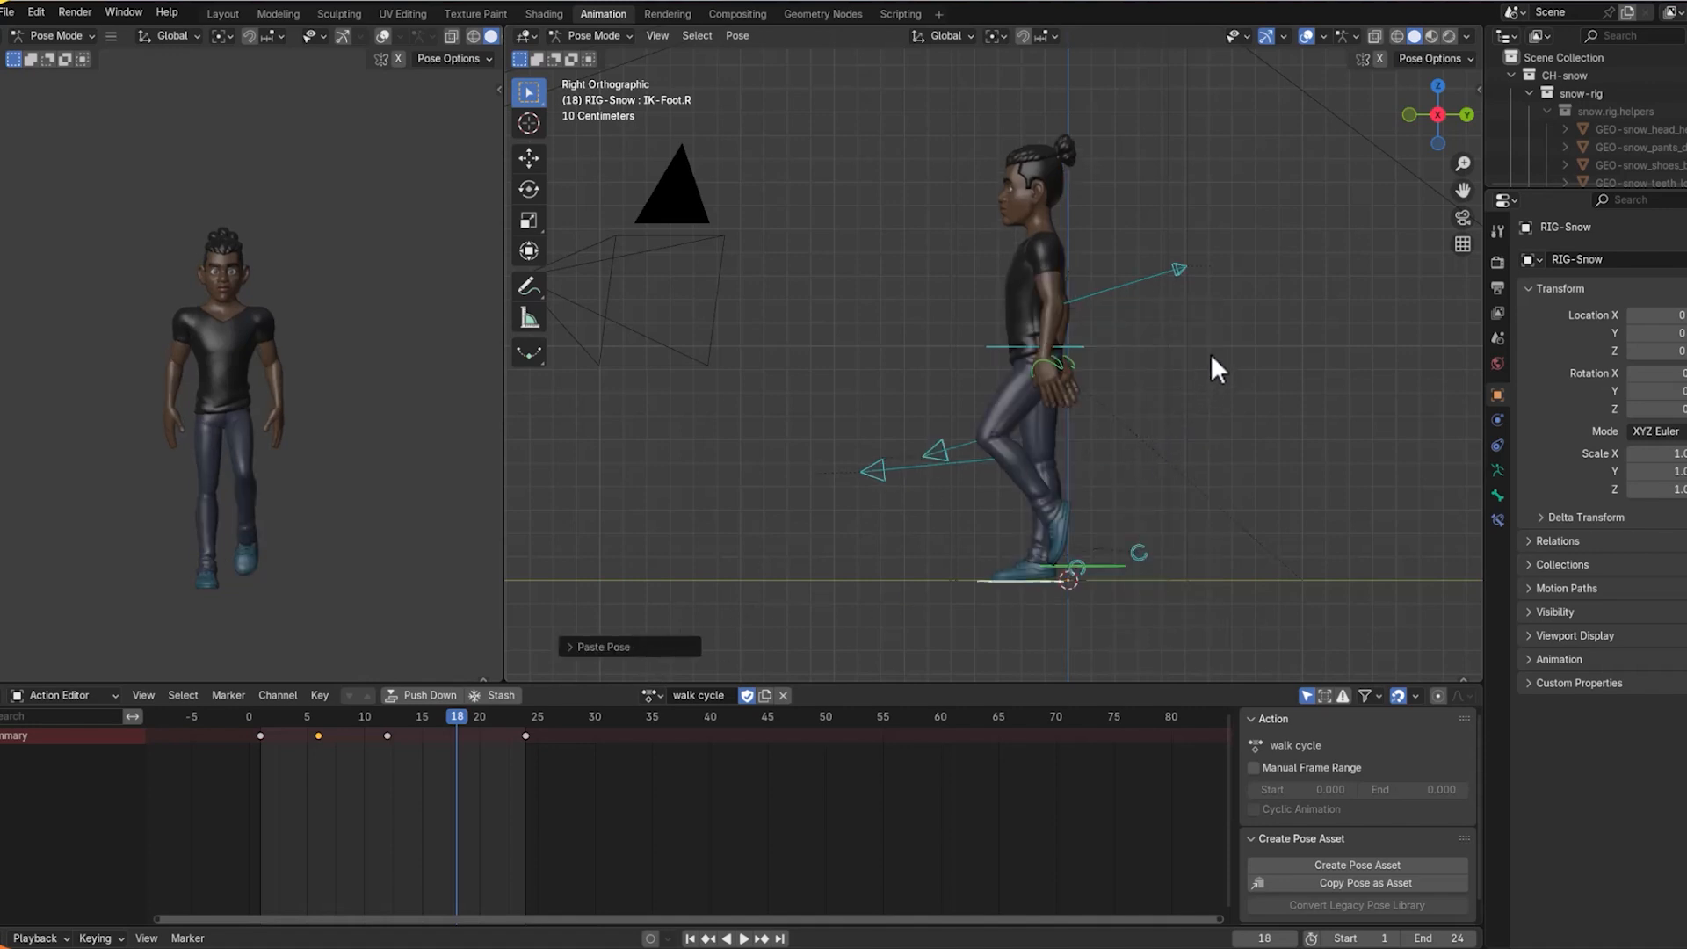
# Select all of the rig's controls and keyframe the mirrored passing pose at frame 18 for the selected channels.
pyautogui.press('a')
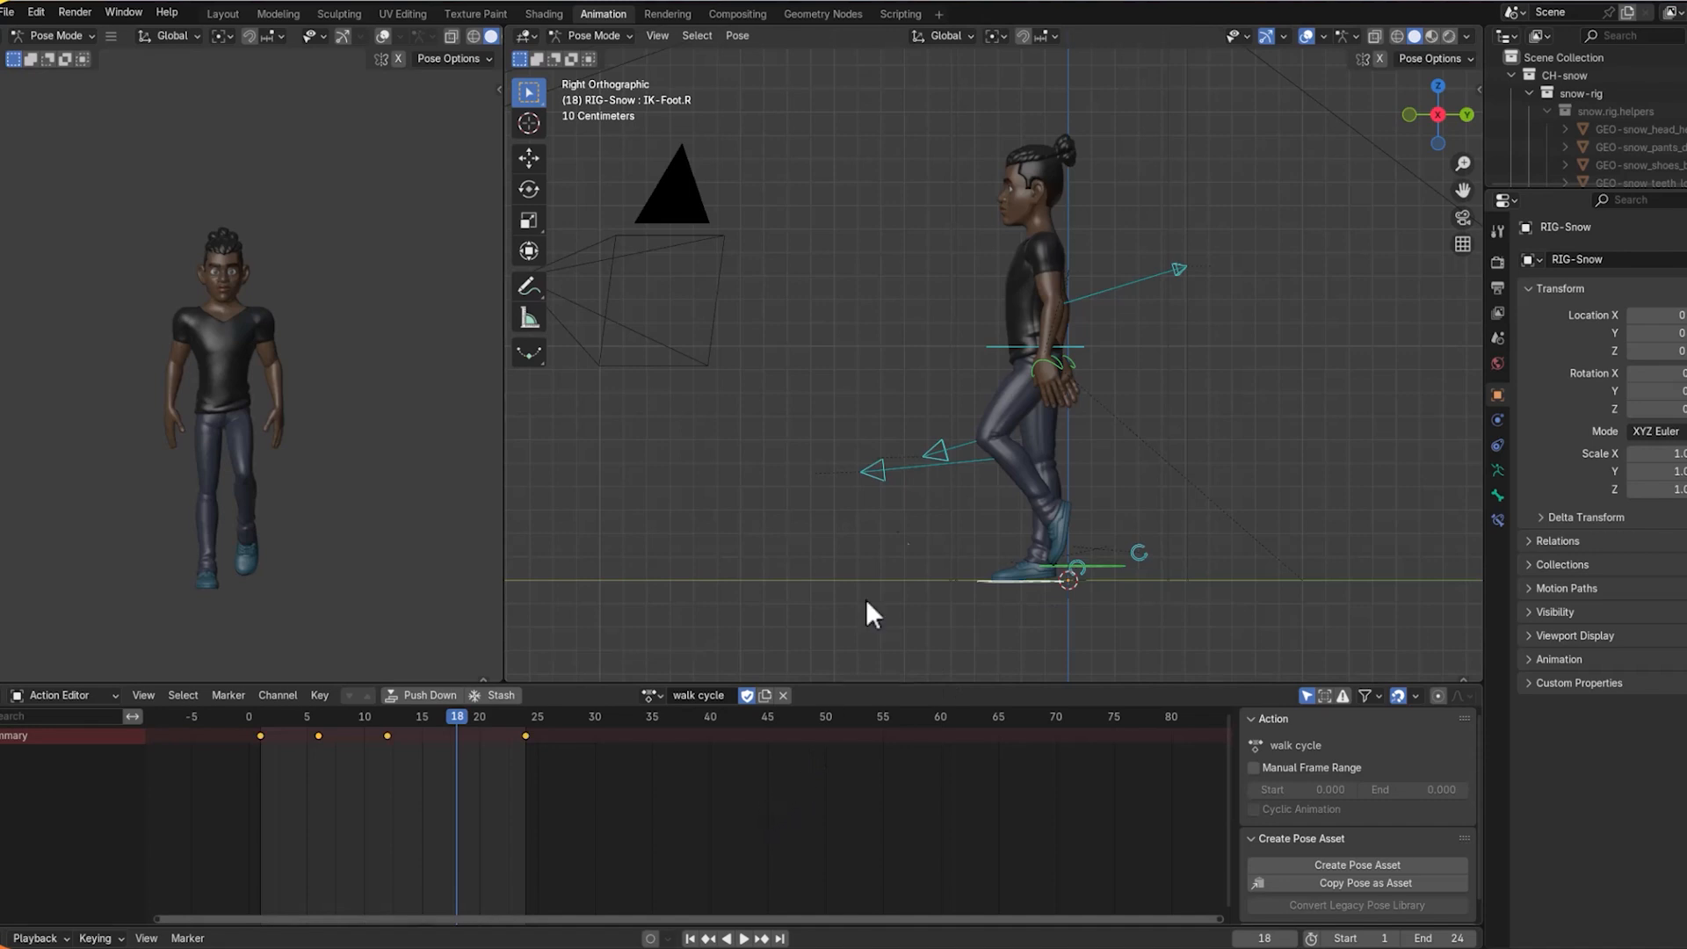
pyautogui.click(1192, 353)
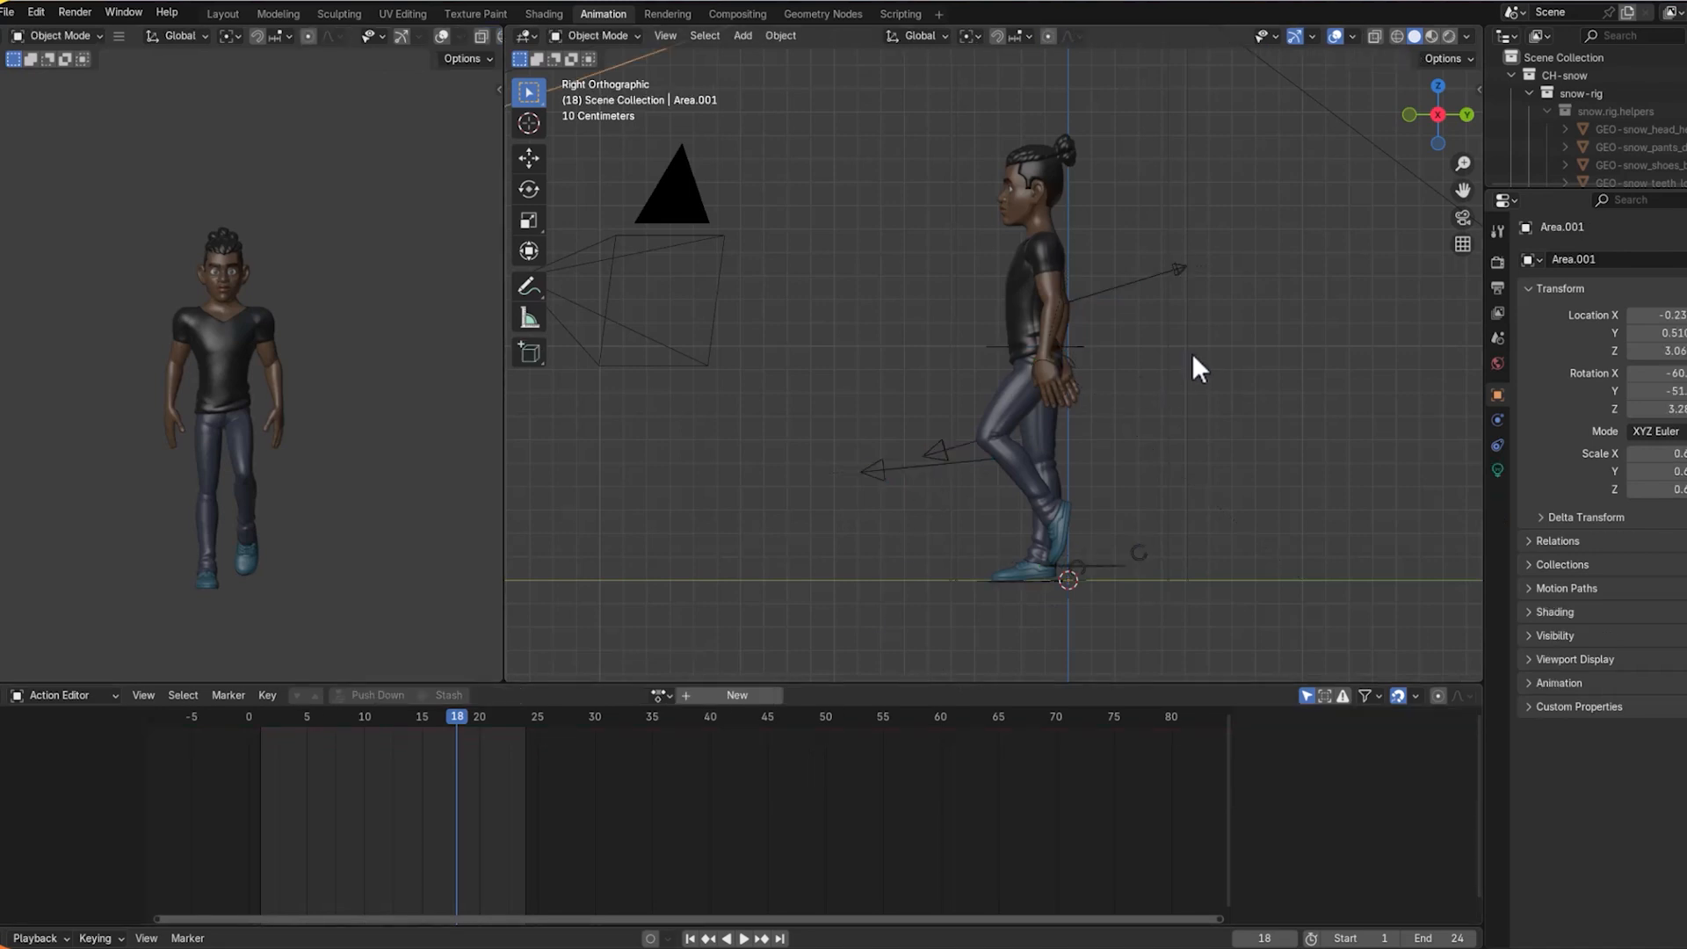
pyautogui.press('a')
pyautogui.hotkey('alt', 'a')
pyautogui.click(1110, 571)
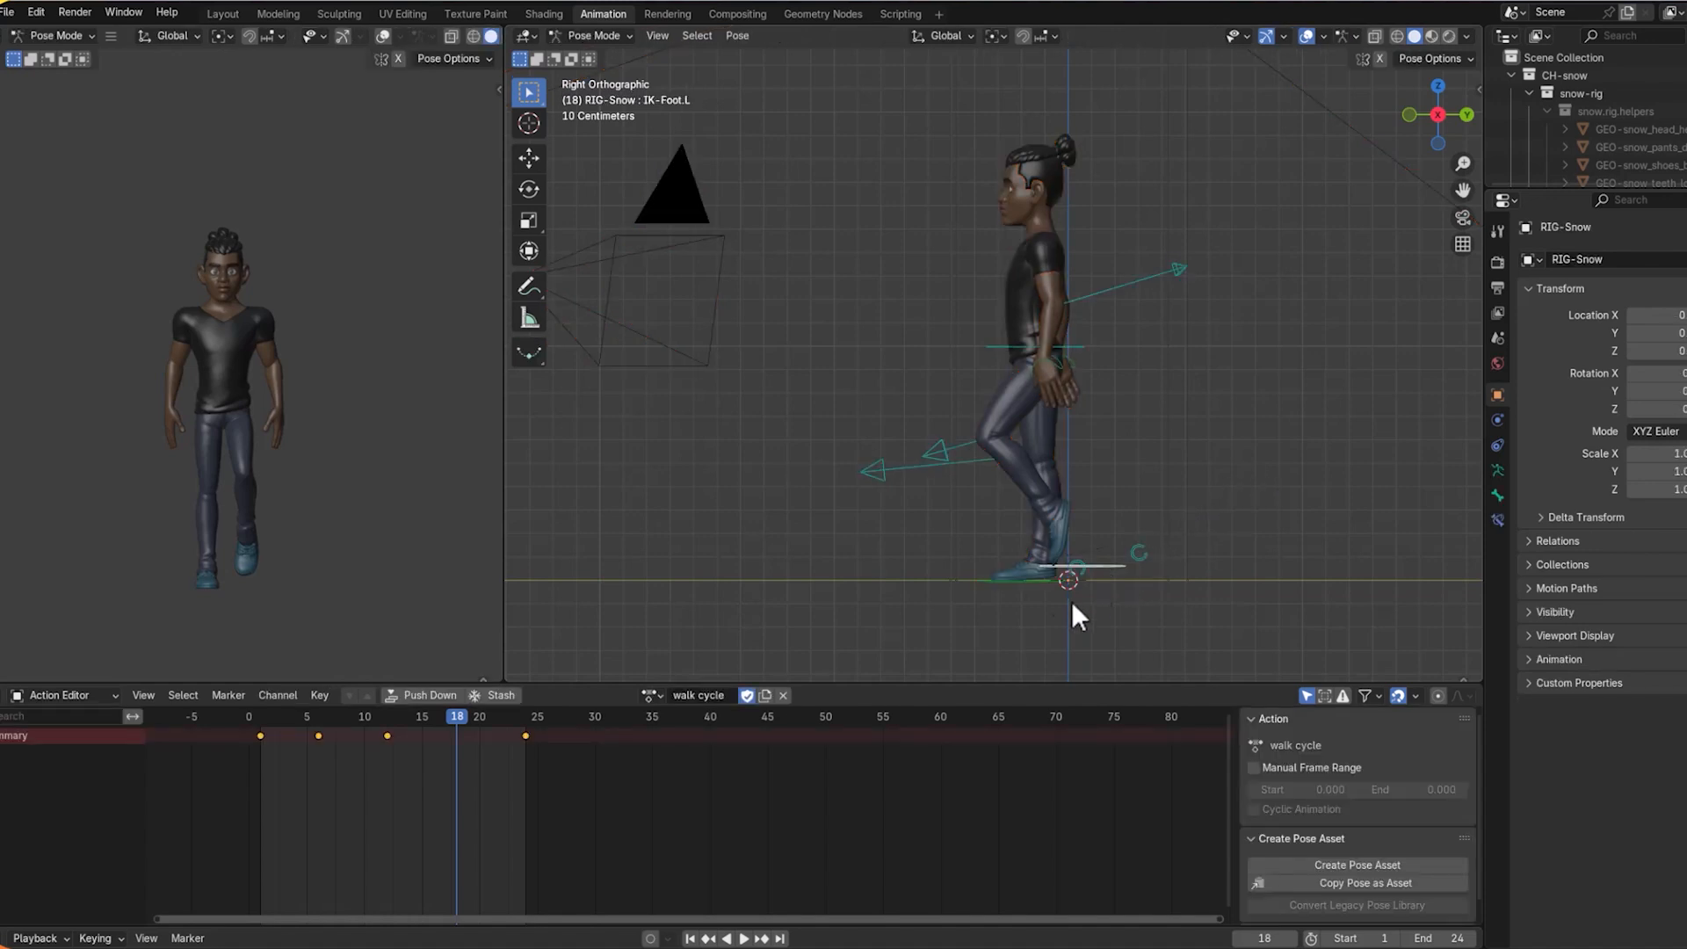
pyautogui.moveTo(1255, 189); pyautogui.dragTo(878, 585)
pyautogui.press('i')
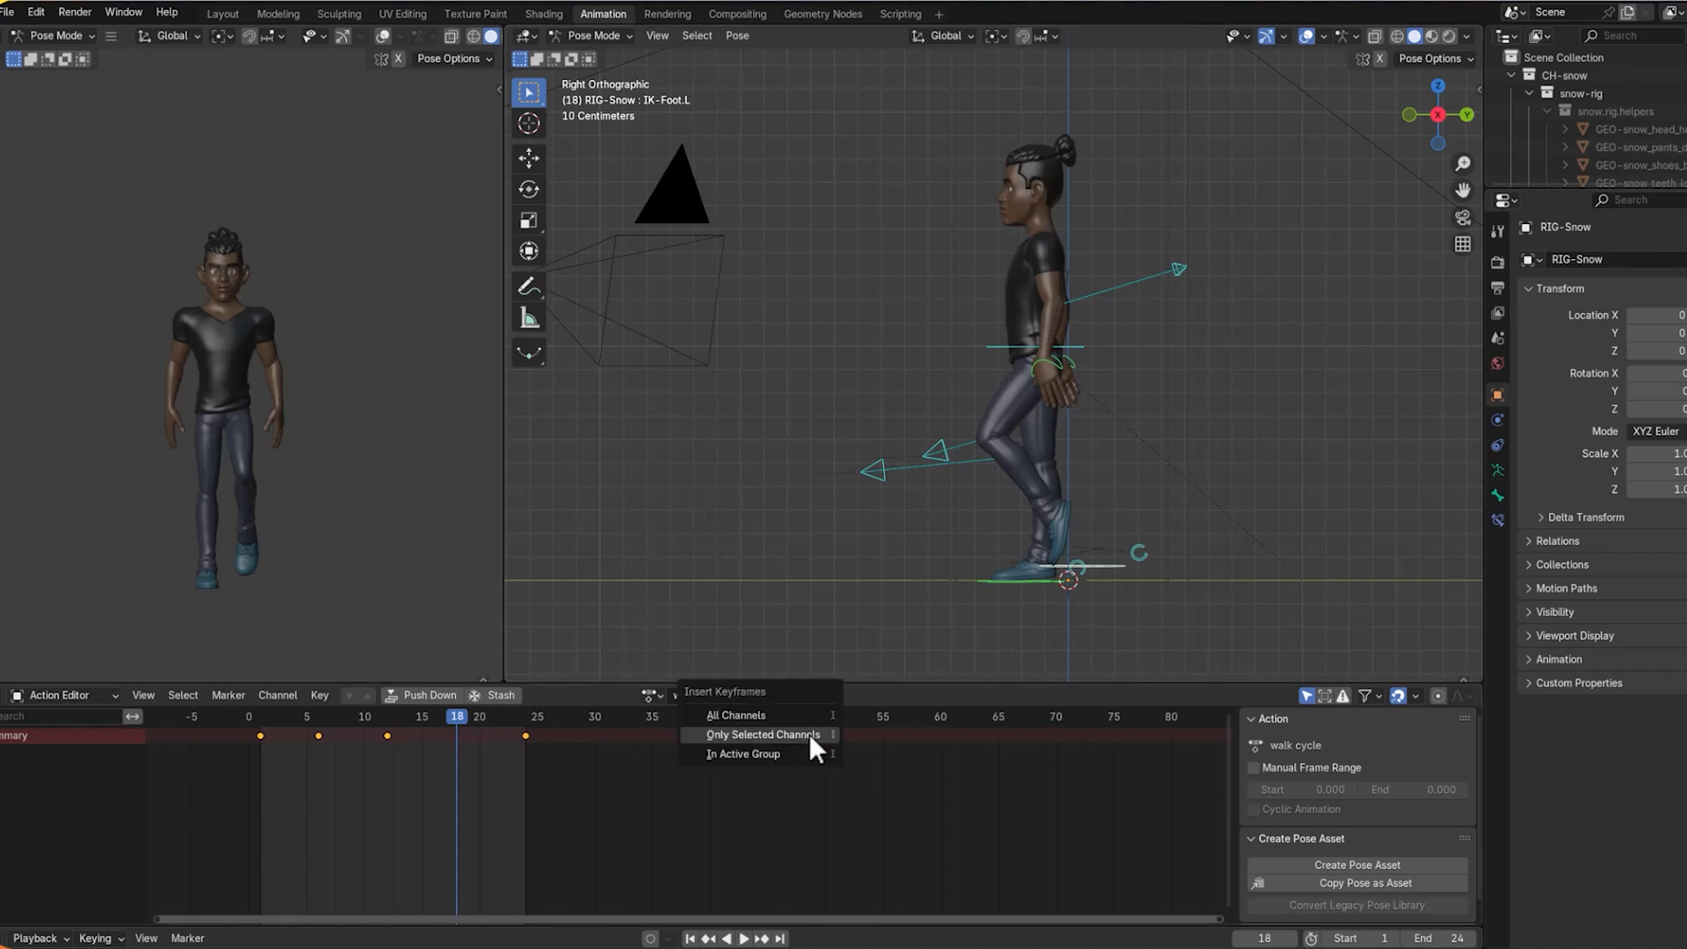
pyautogui.click(805, 735)
# Play the walk cycle from its start to check the motion between contact and passing poses.
pyautogui.moveTo(456, 715); pyautogui.dragTo(276, 725)
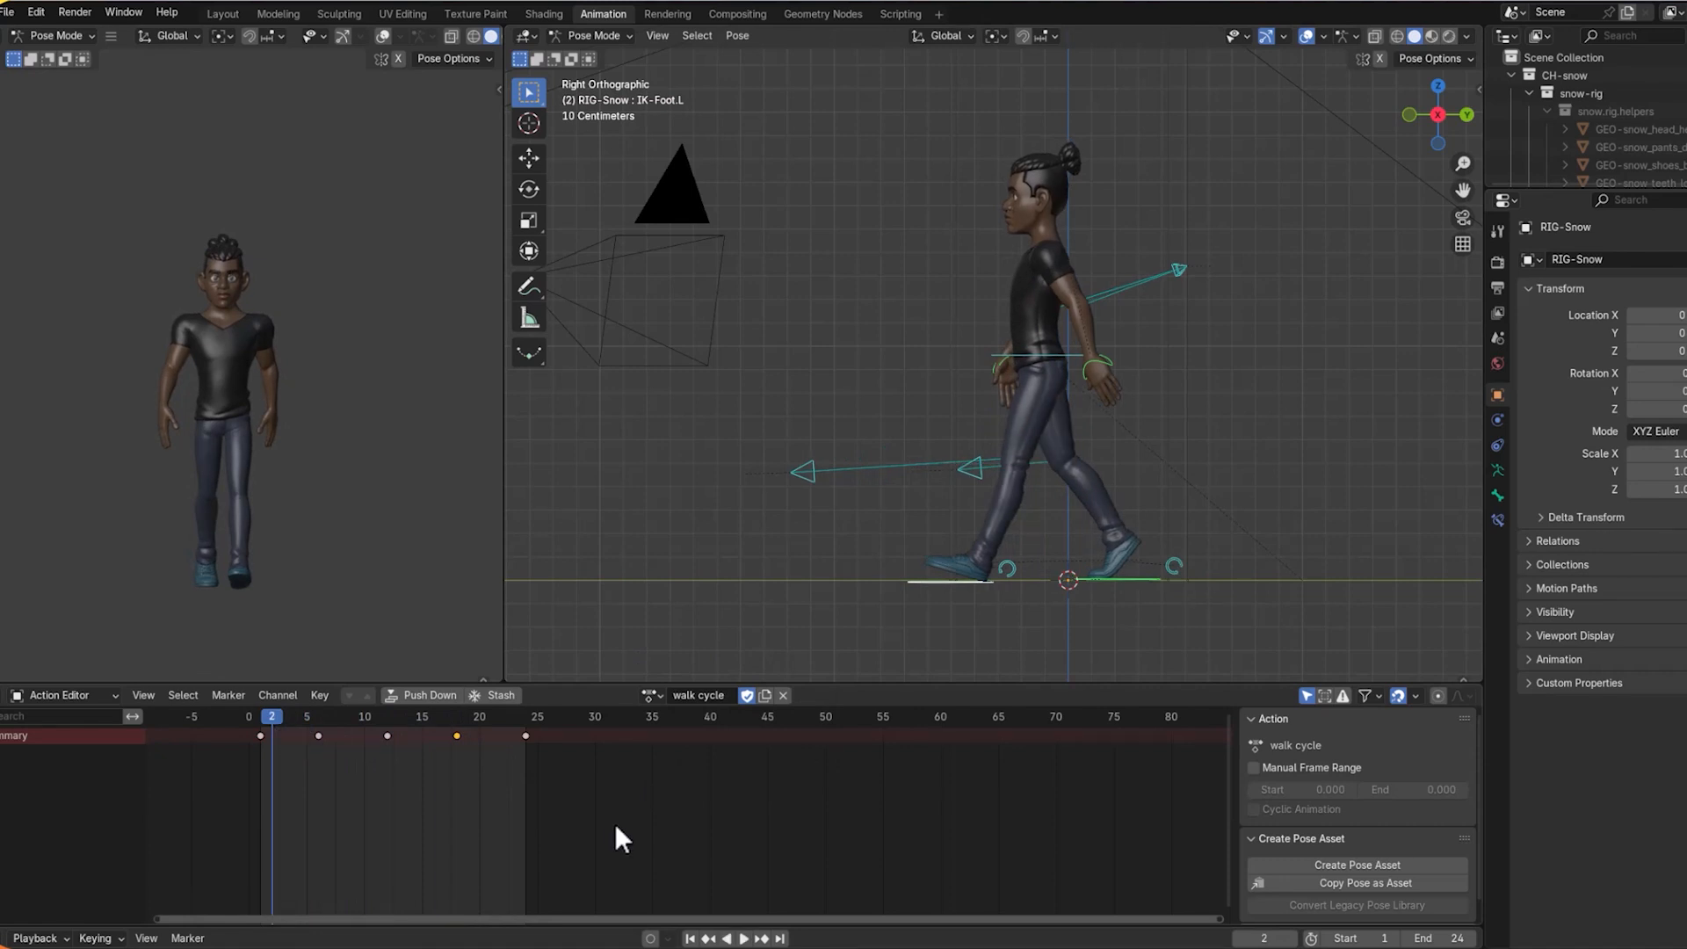
pyautogui.press('space')
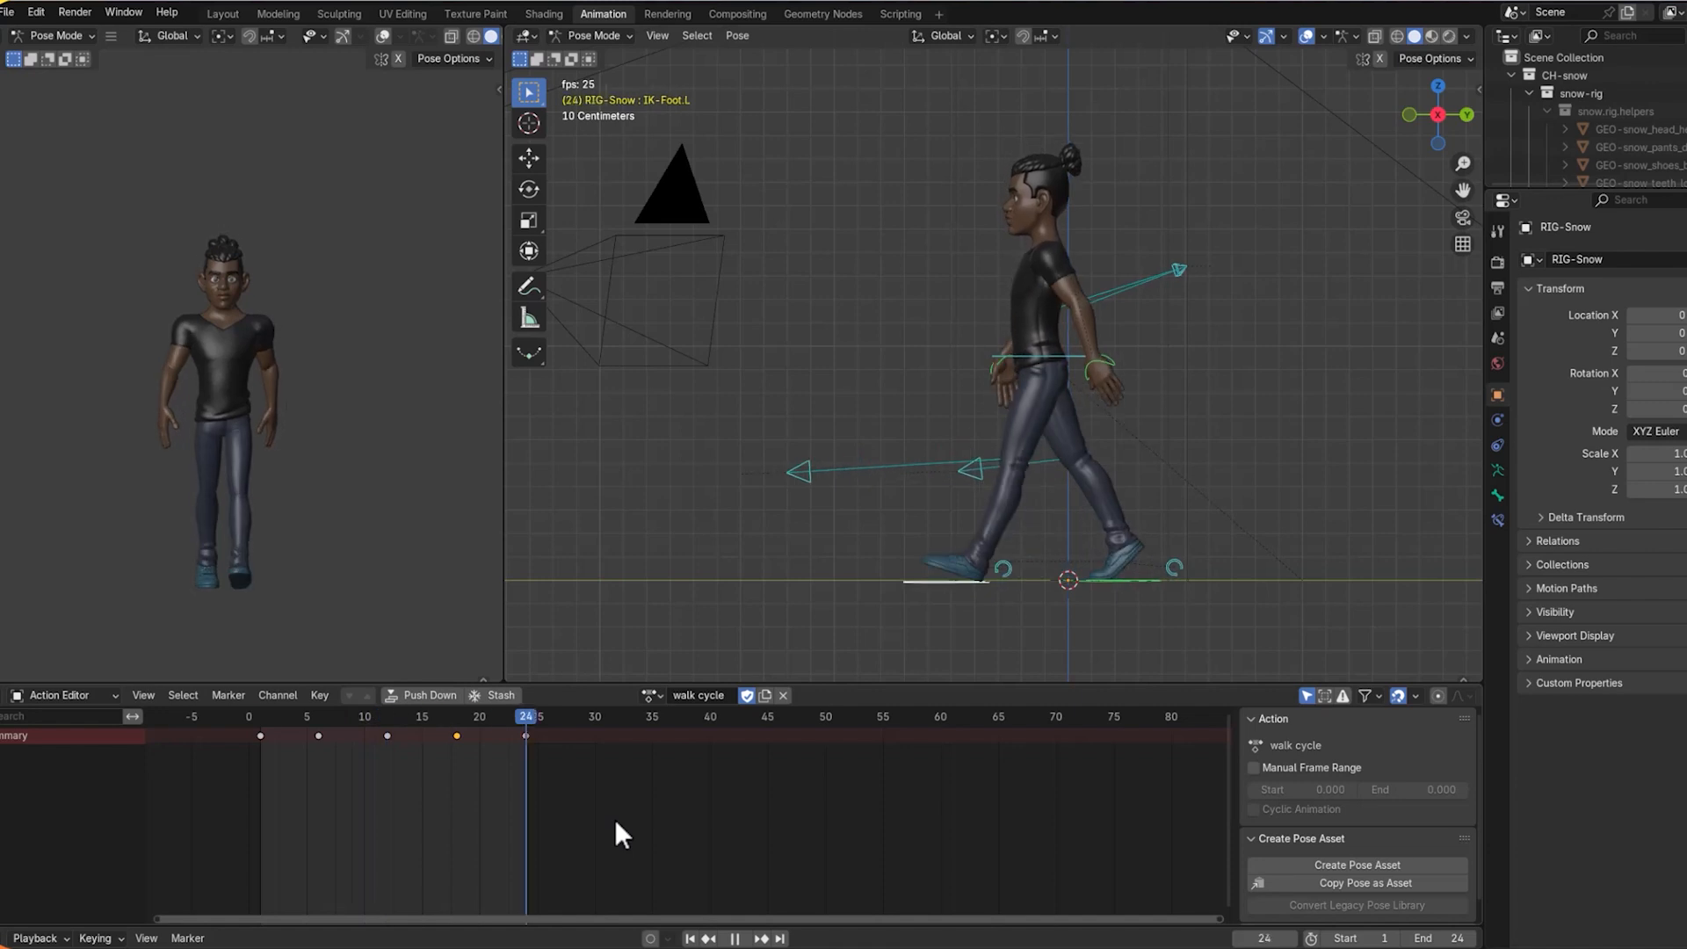
pyautogui.click(265, 721)
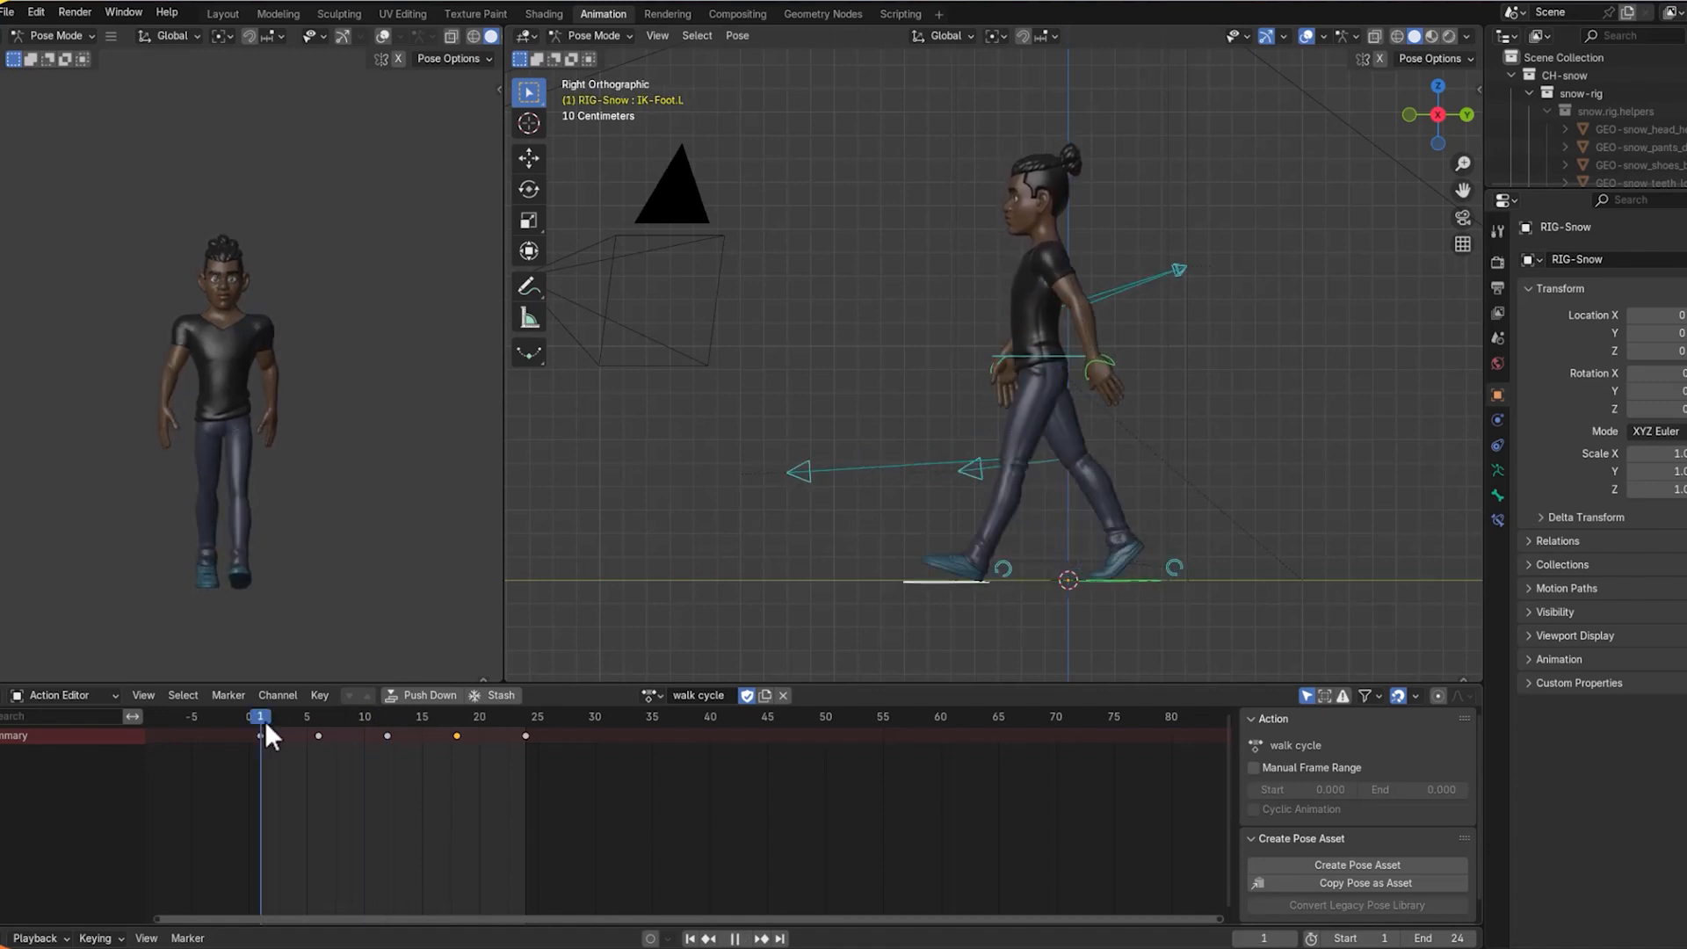
# At frame 3, rotate the left foot's roll control to plant the front foot flat on the ground.
pyautogui.moveTo(266, 720)
pyautogui.mouseDown()
pyautogui.moveTo(318, 721)
pyautogui.moveTo(261, 726)
pyautogui.moveTo(314, 726)
pyautogui.moveTo(286, 728)
pyautogui.mouseUp()
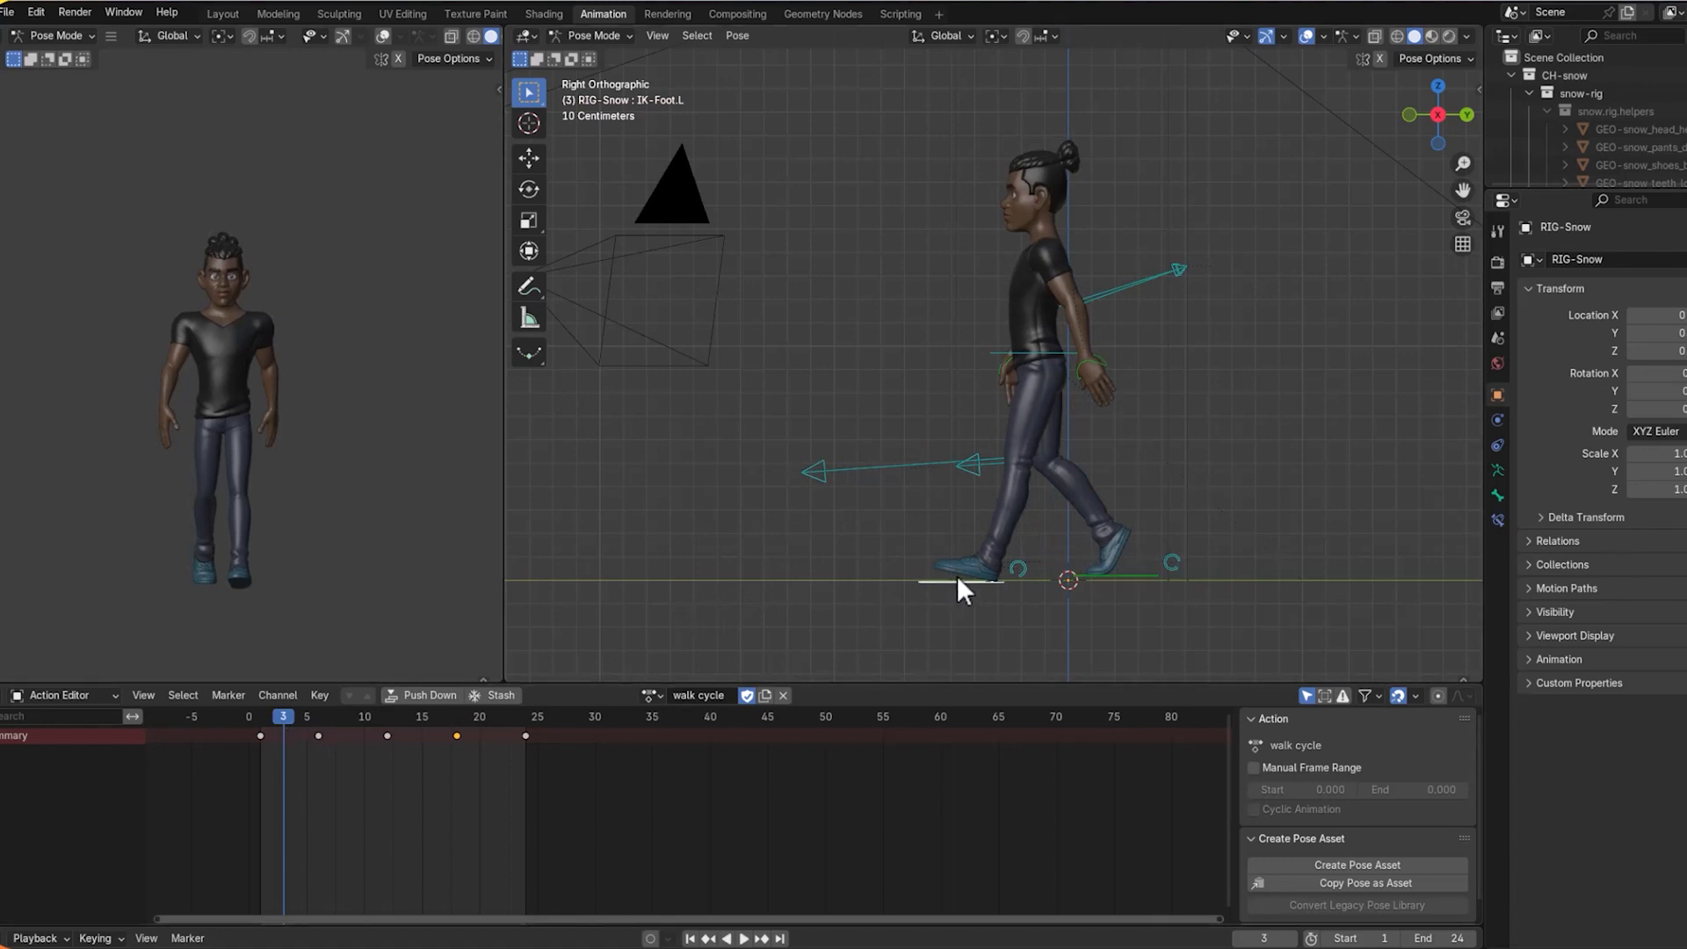
pyautogui.click(1019, 564)
pyautogui.press('r')
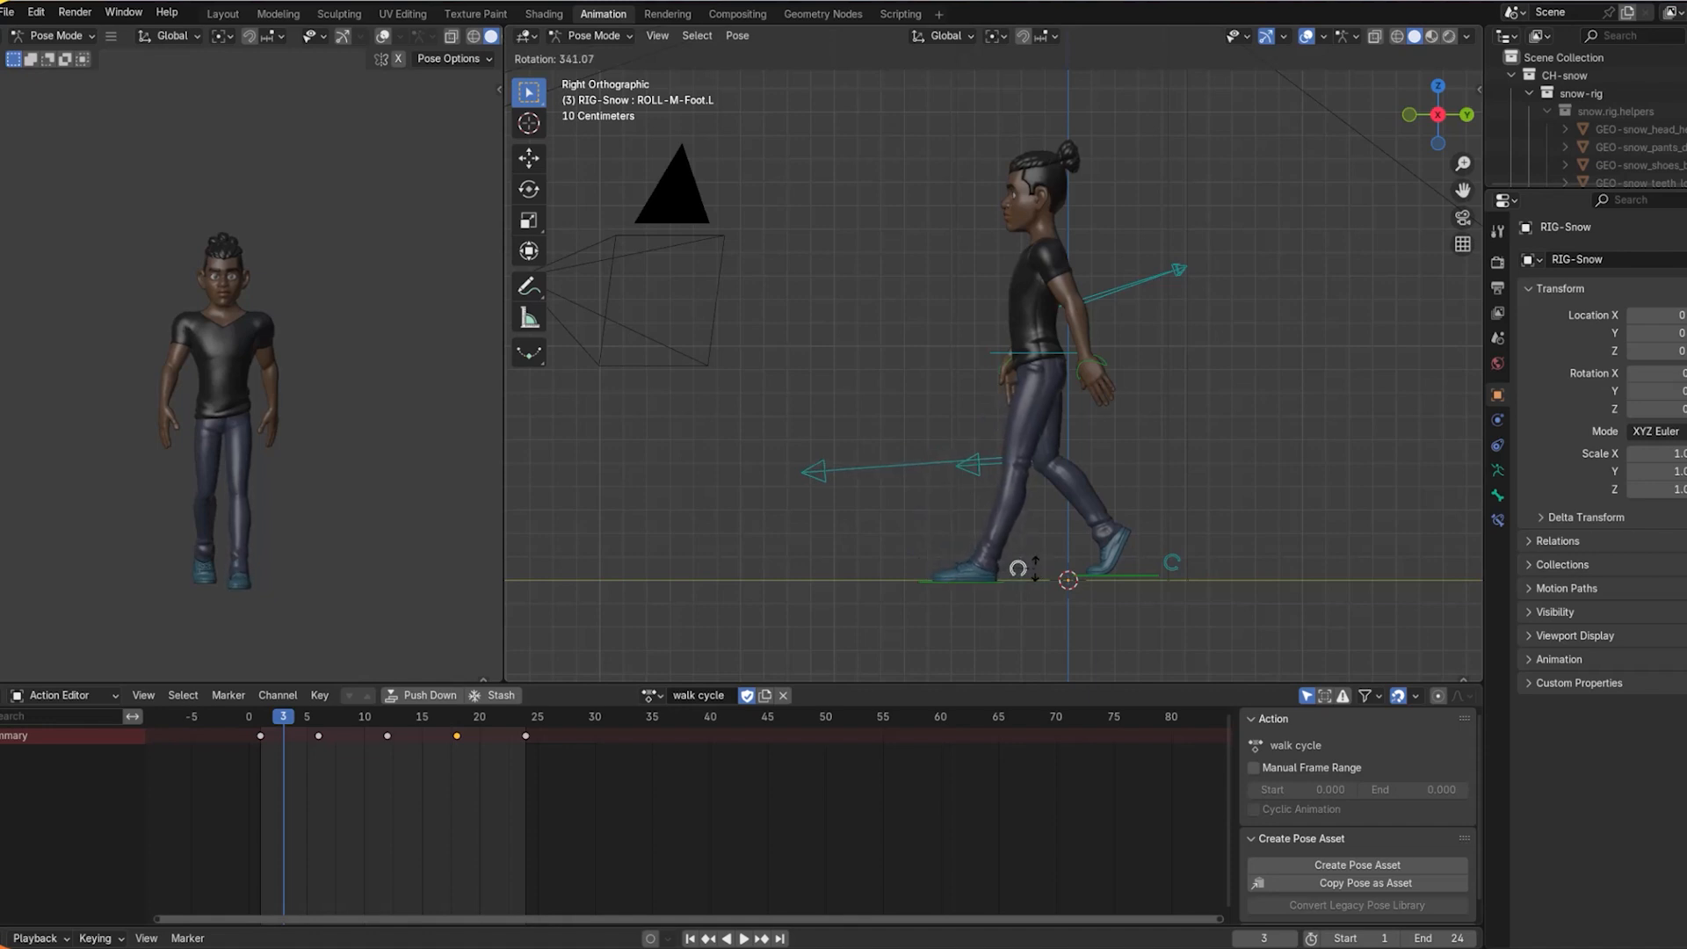
pyautogui.click(1035, 569)
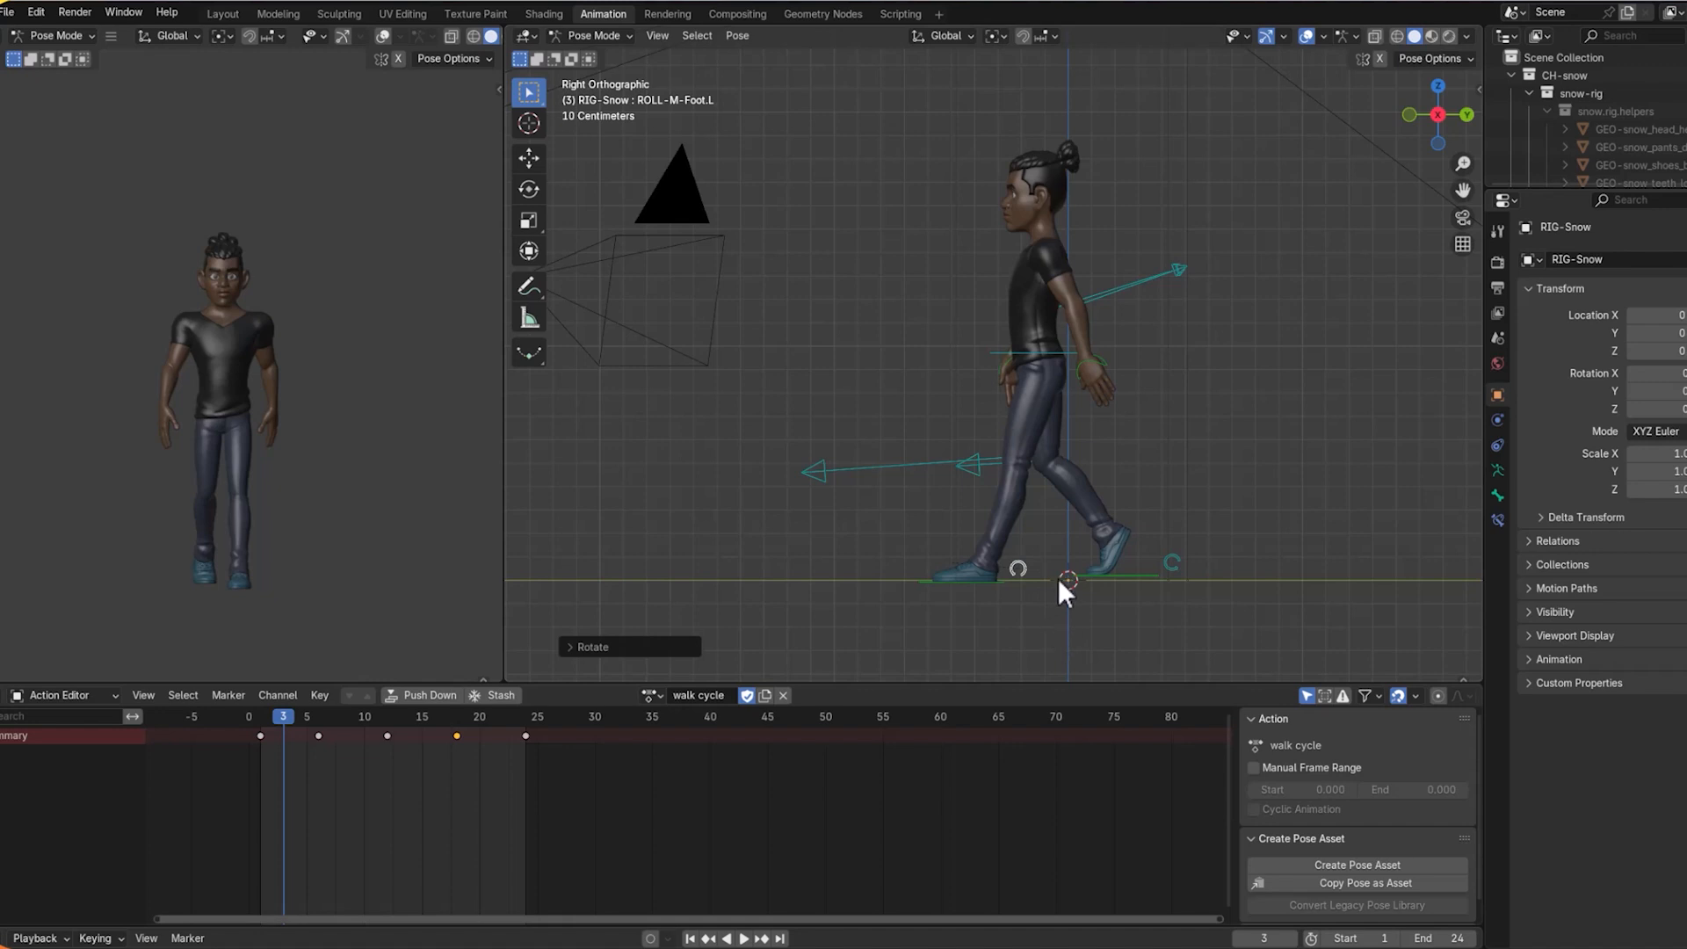
# Move the torso control forward and down by about 0.06 m each for the frame 3 down pose.
pyautogui.click(1033, 357)
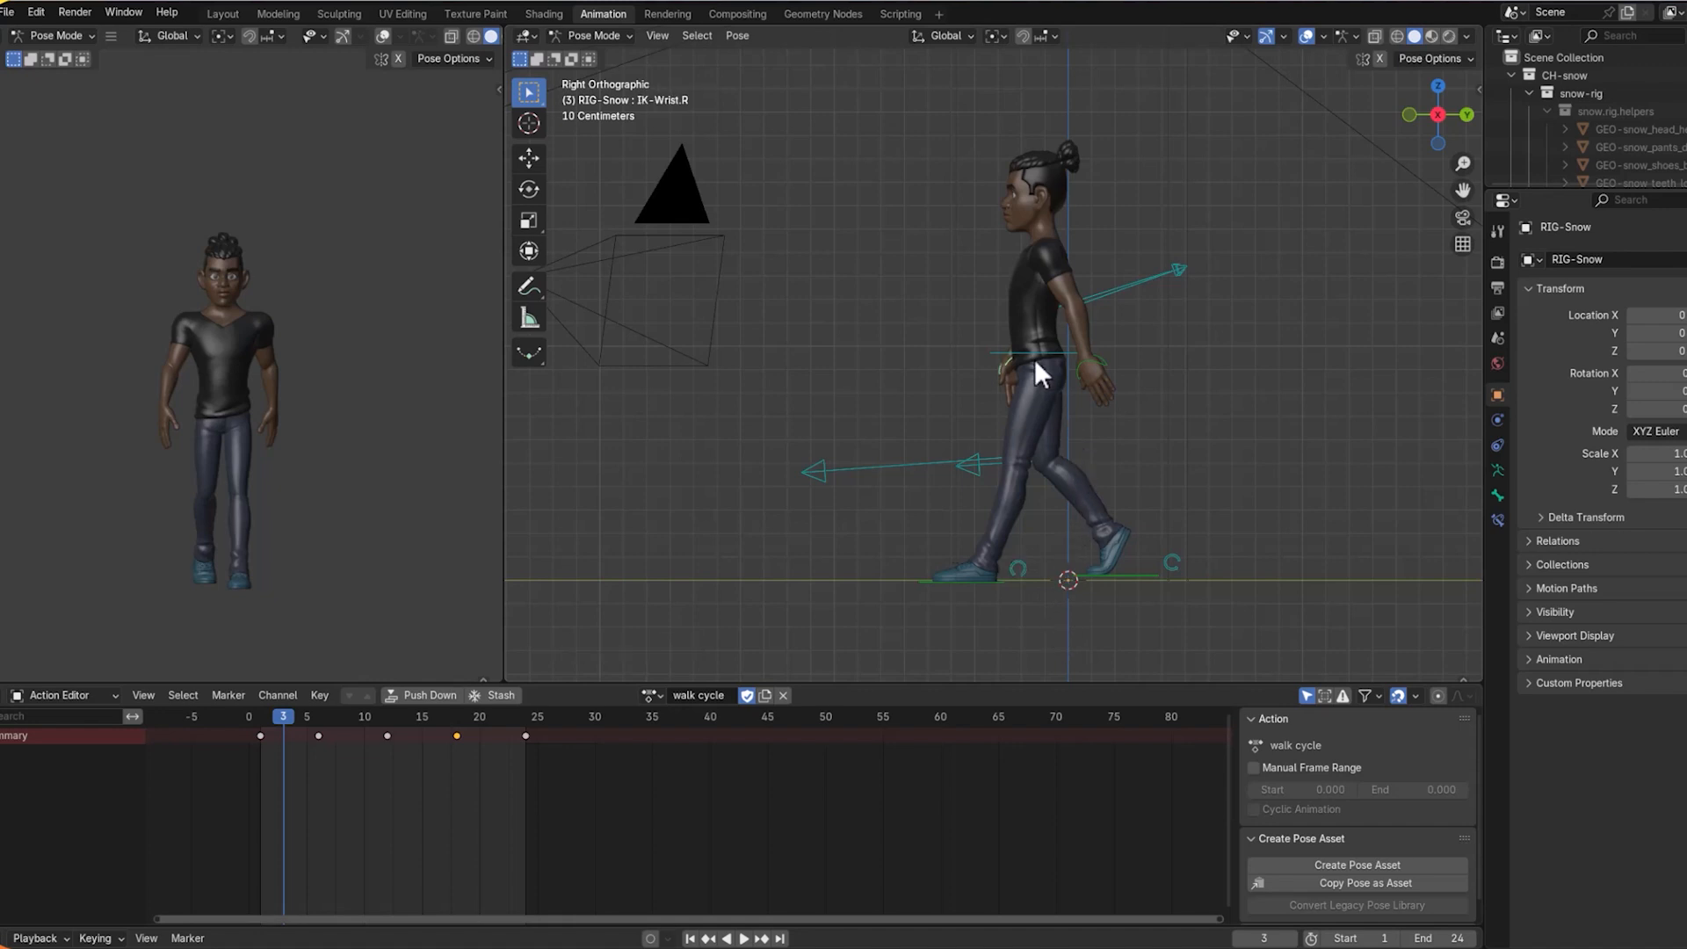
pyautogui.click(1055, 359)
pyautogui.press('g')
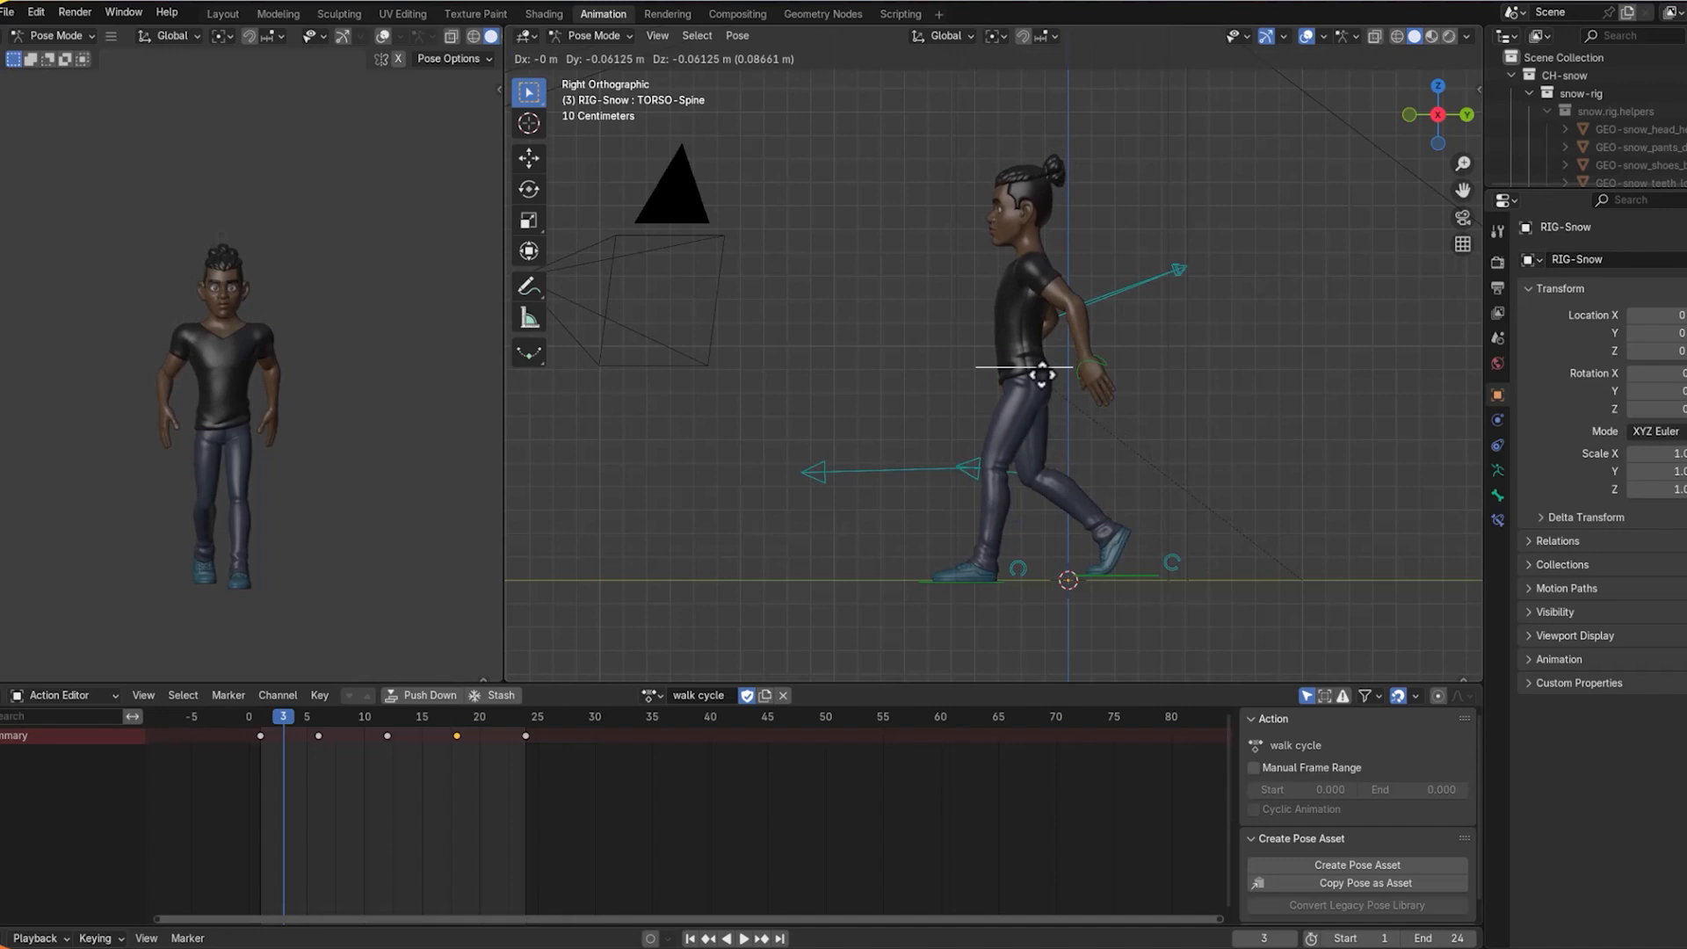
pyautogui.click(1042, 378)
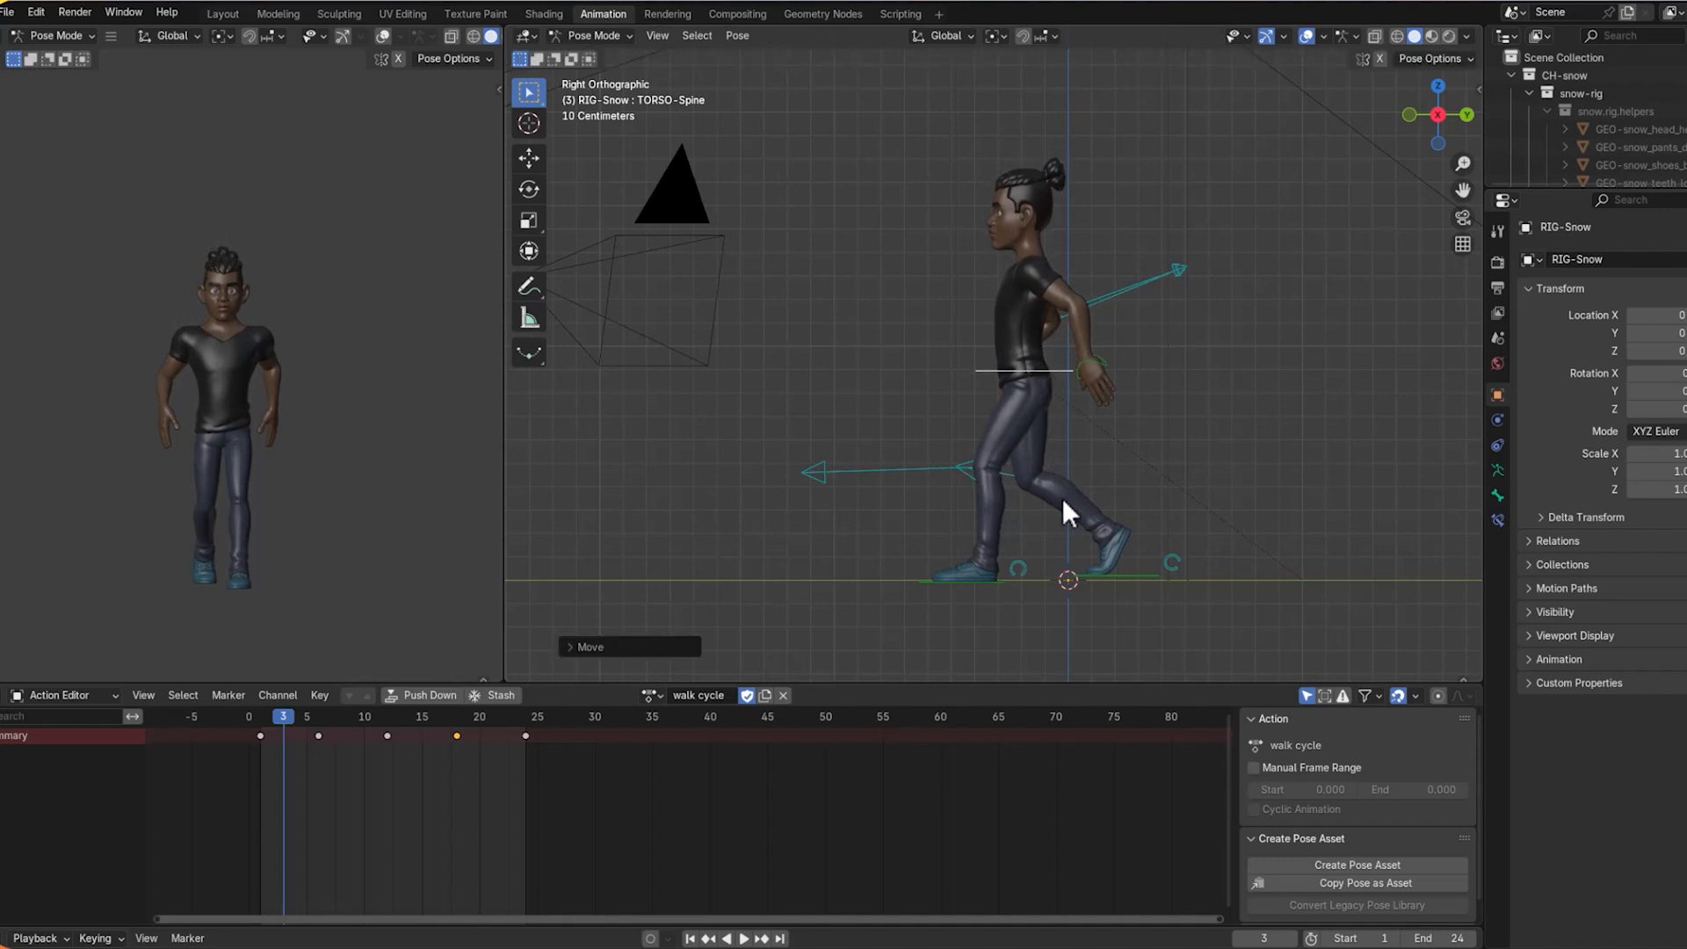
# Rotate the right foot's roll control by about -31° to lift the rear heel further.
pyautogui.click(1116, 580)
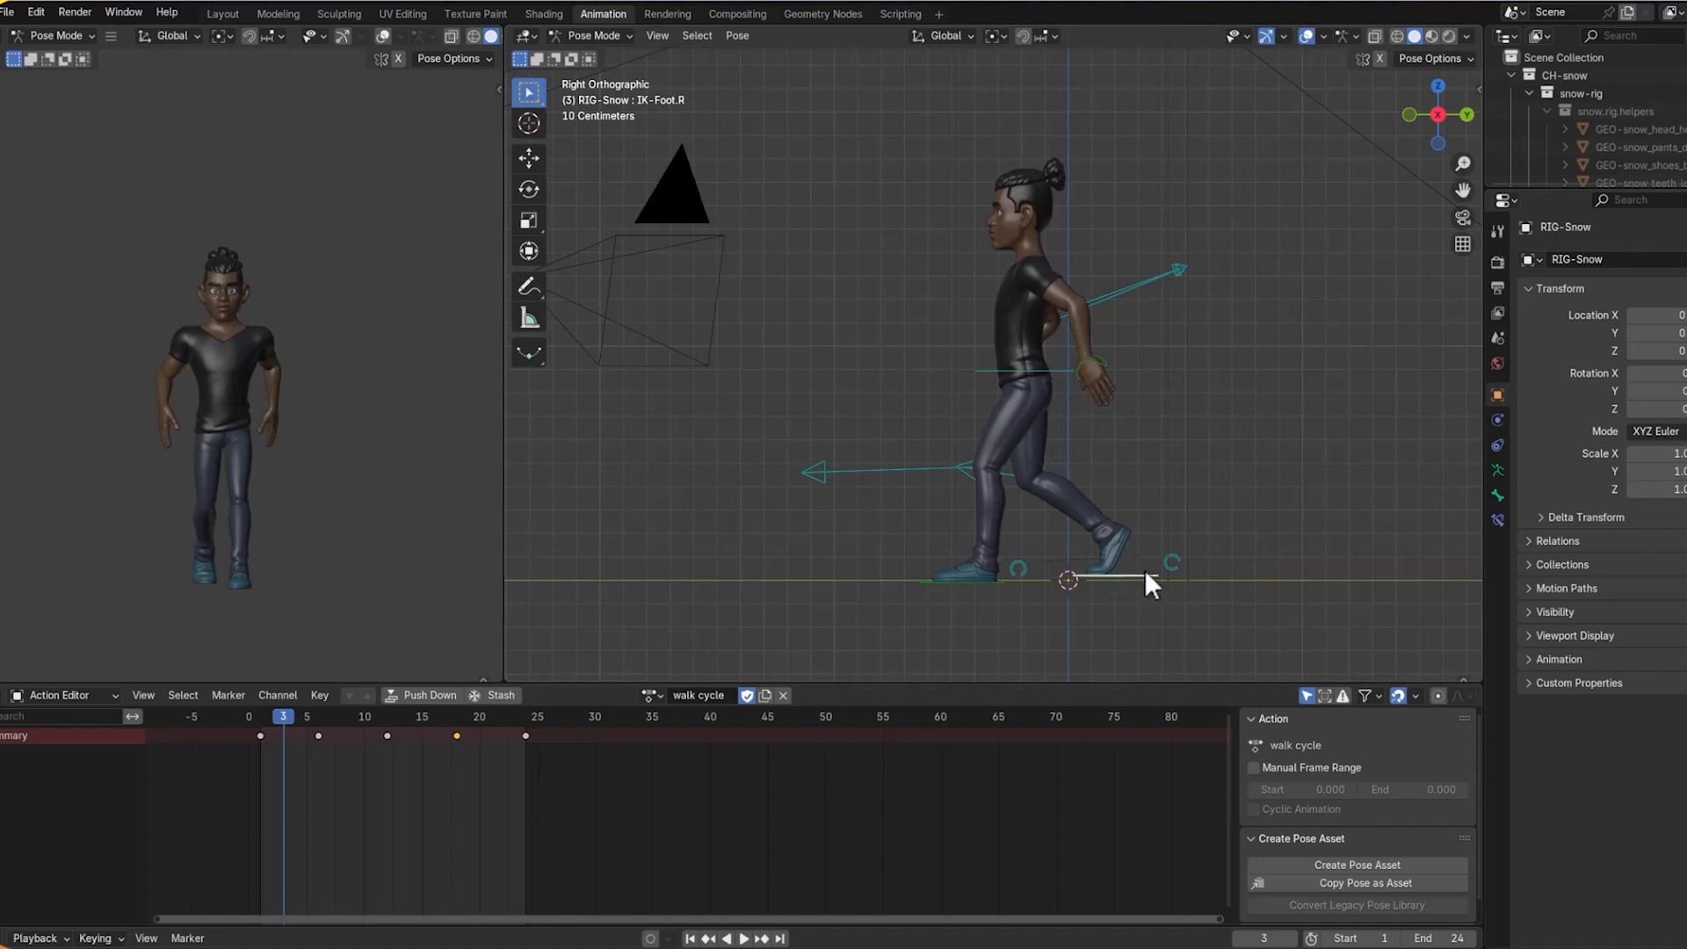
pyautogui.click(1172, 564)
pyautogui.press('r')
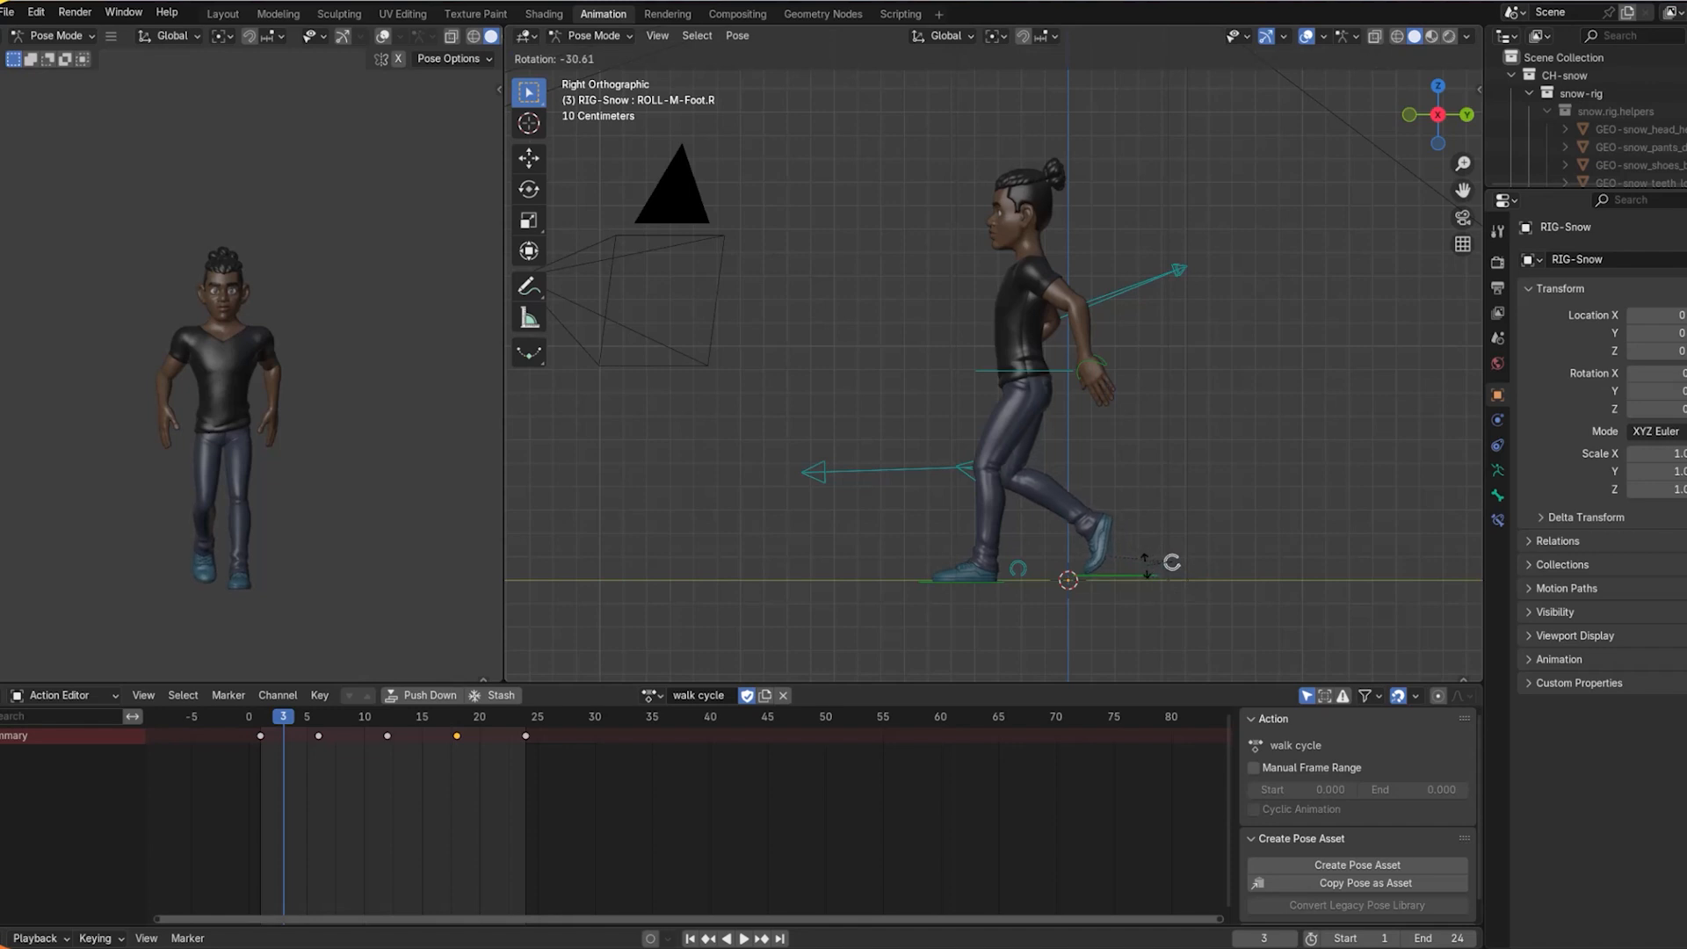
pyautogui.click(1145, 568)
# Shift the torso control forward by about 0.08 m over the planted left foot.
pyautogui.click(1053, 372)
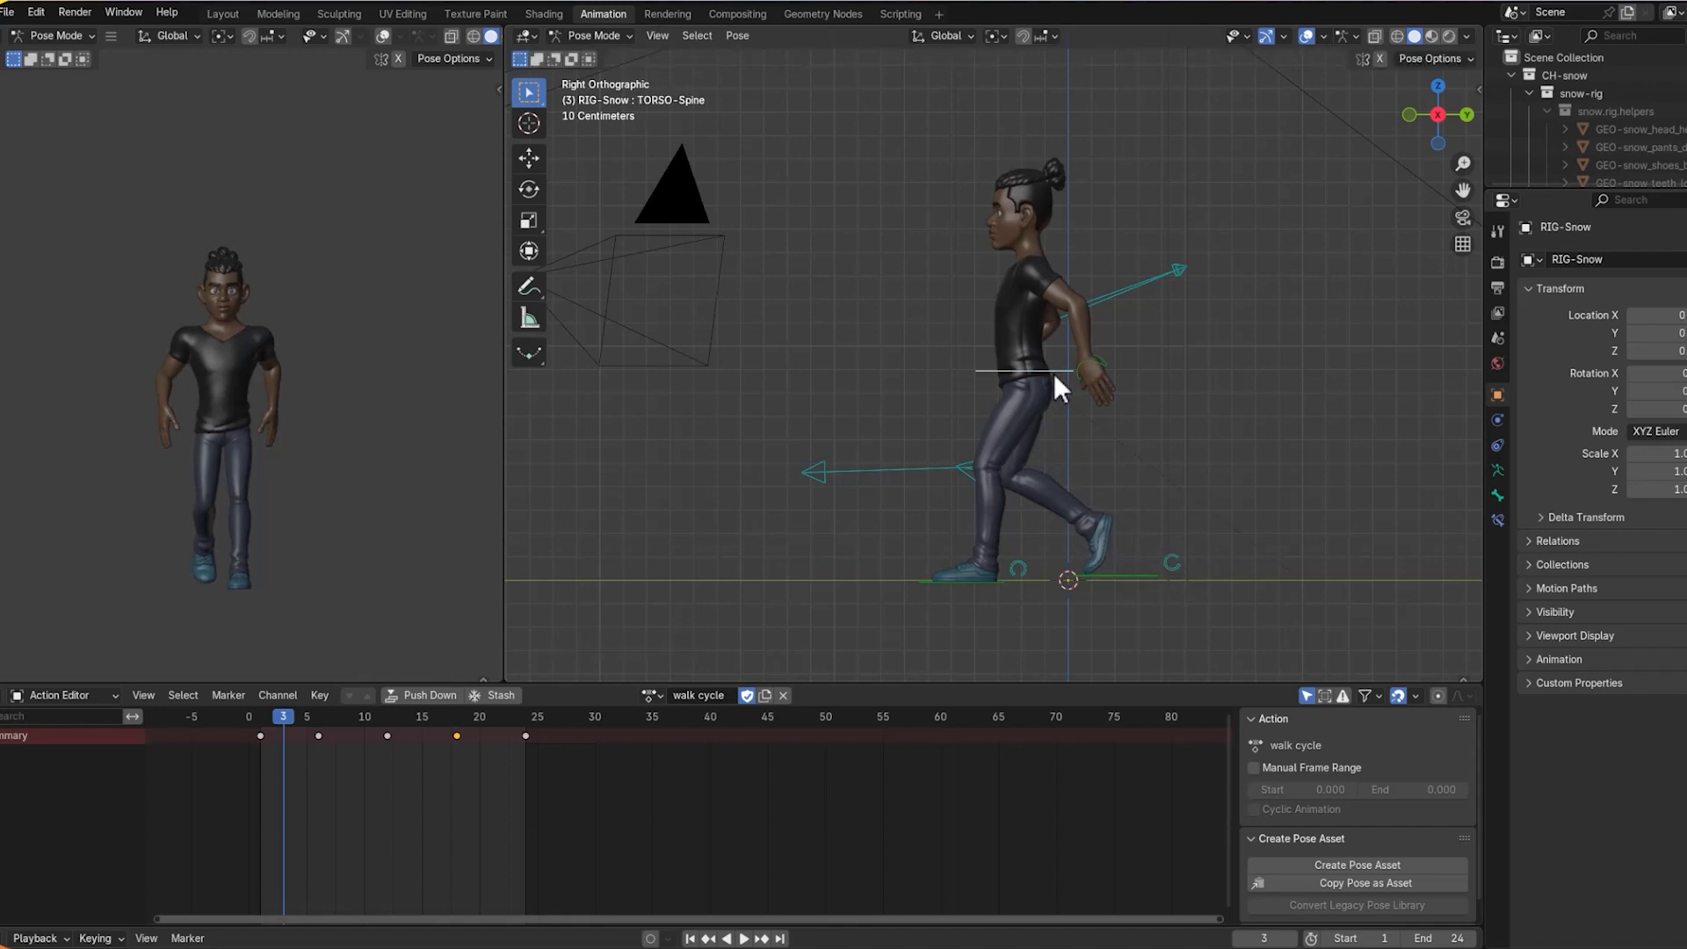
pyautogui.press('g')
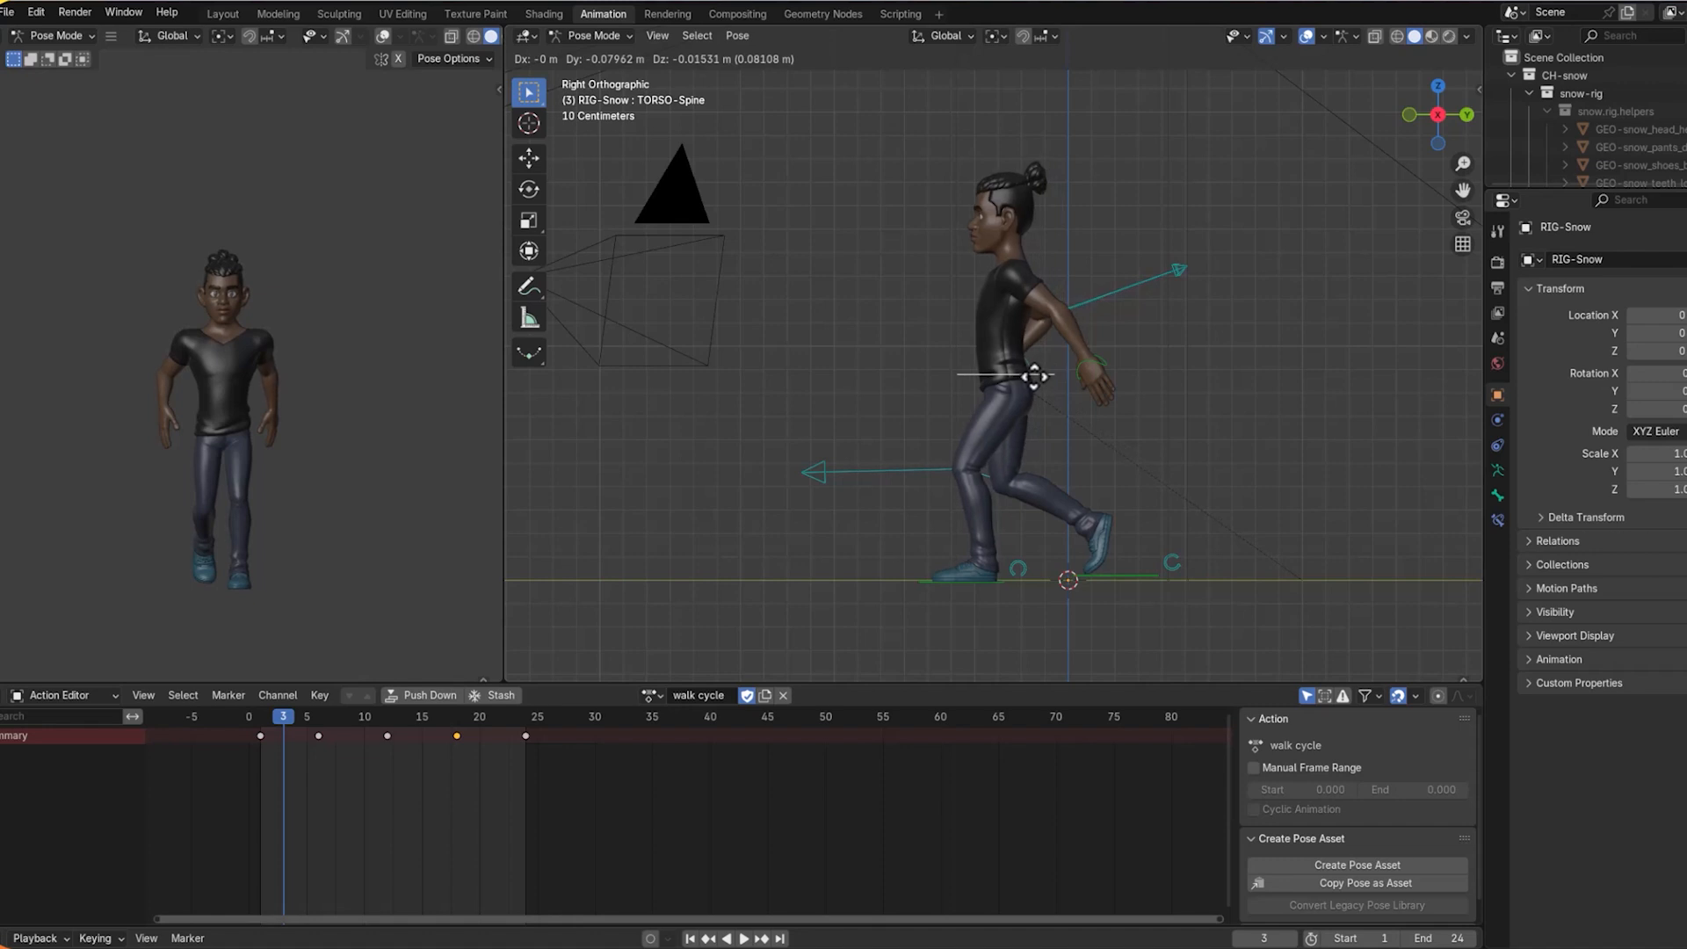
pyautogui.click(1035, 371)
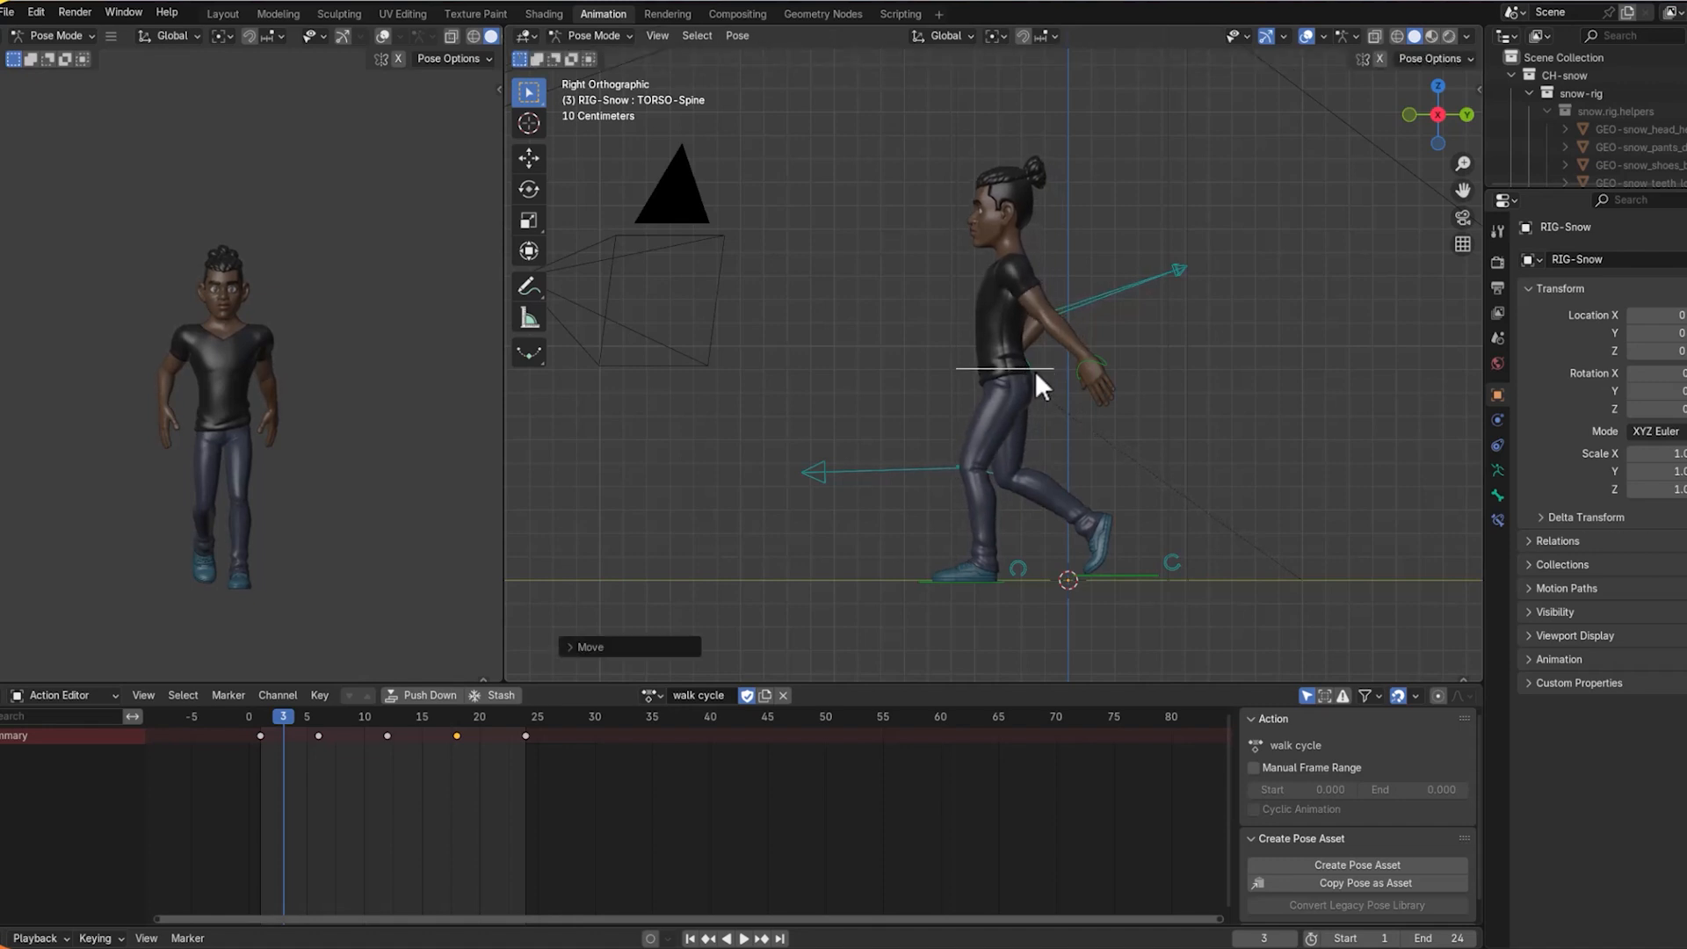
# Move the left wrist IK control forward by about 0.15 m to bring the rear arm closer to the body.
pyautogui.click(1090, 366)
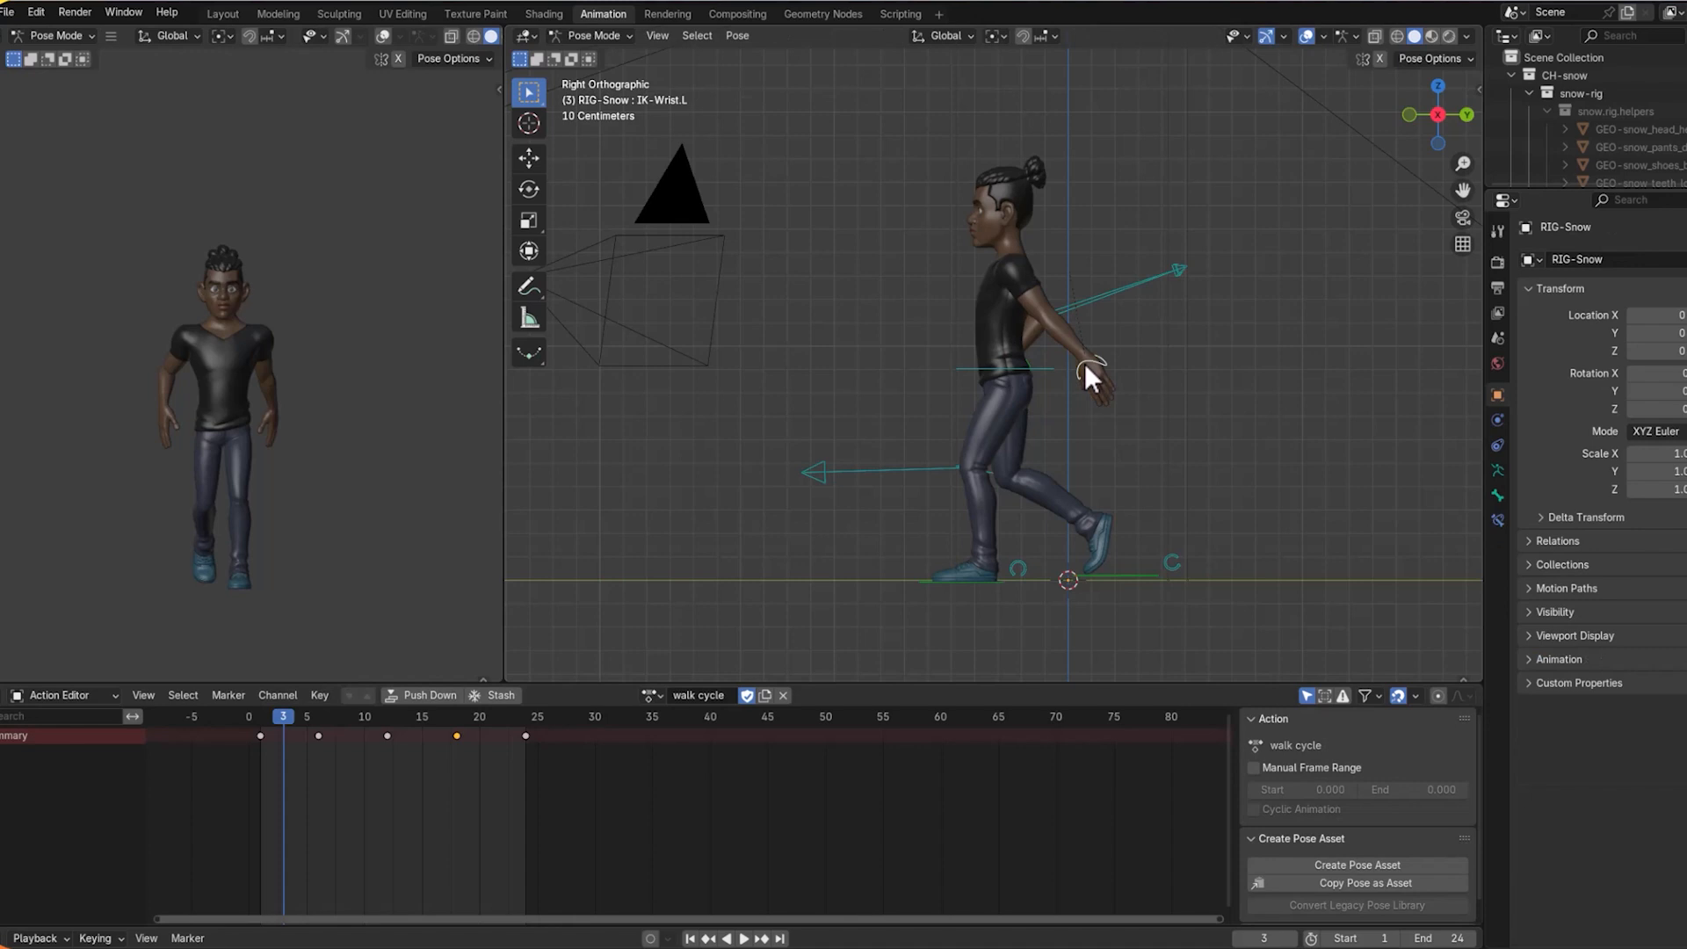
pyautogui.press('g')
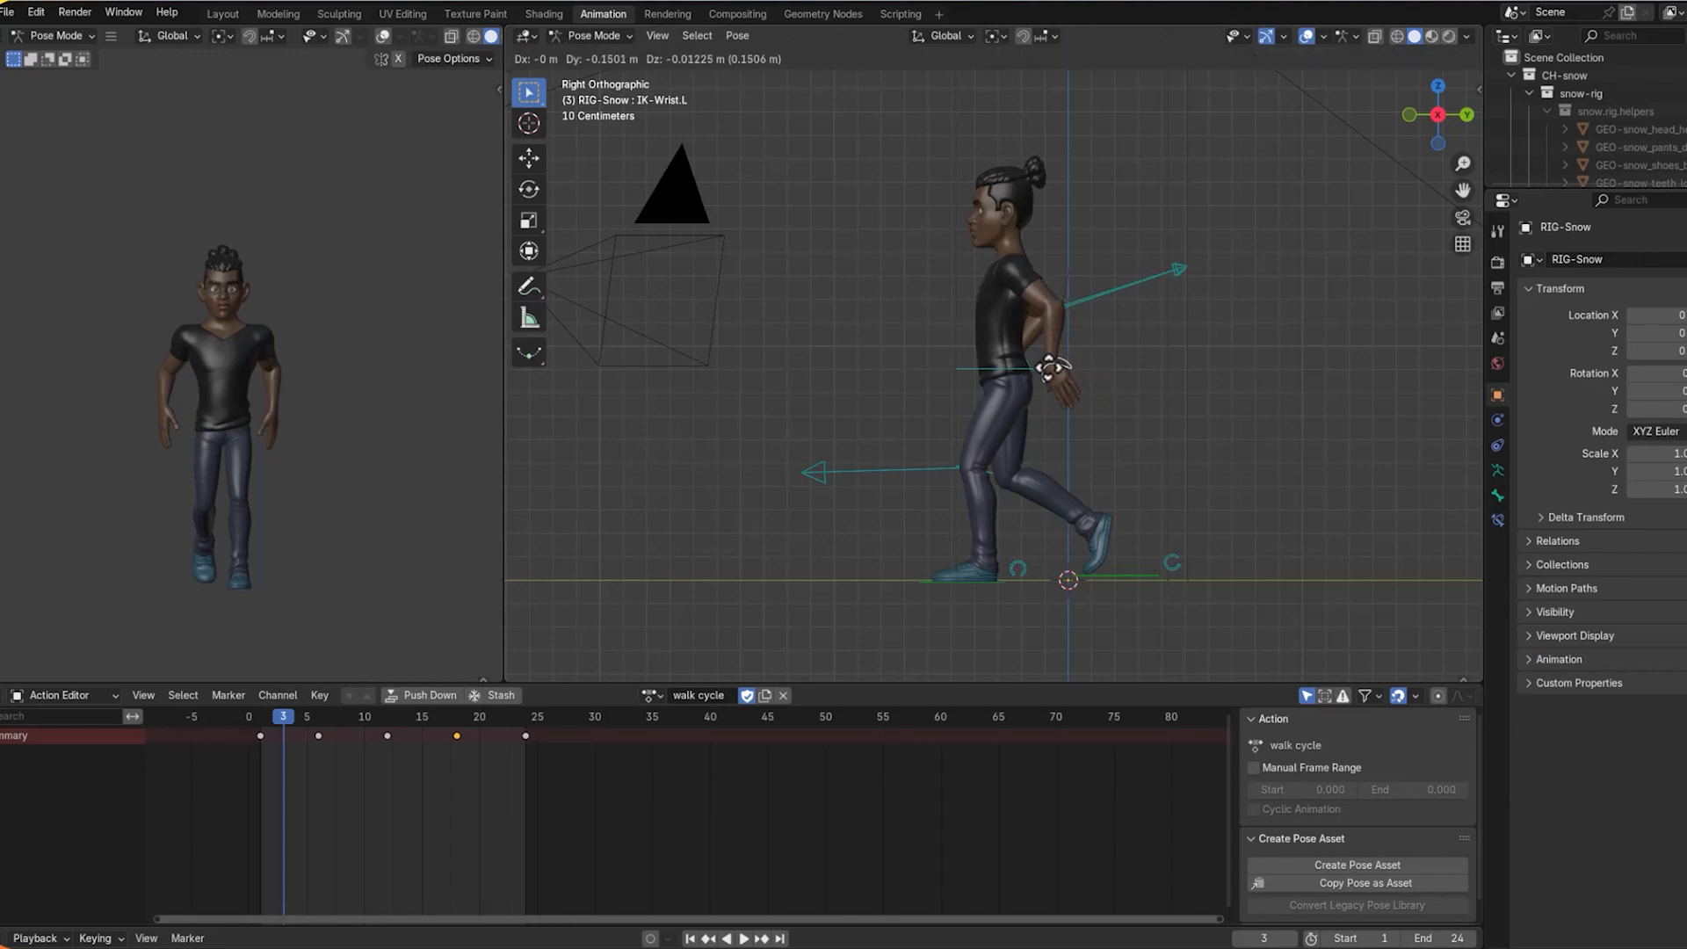
pyautogui.click(1050, 368)
# Move the right wrist IK control forward and up by about 0.1 m and rotate it so the hand points forward.
pyautogui.moveTo(1130, 371); pyautogui.dragTo(1320, 394, button='middle')
pyautogui.moveTo(1144, 399); pyautogui.dragTo(1025, 377, button='middle')
pyautogui.click(972, 369)
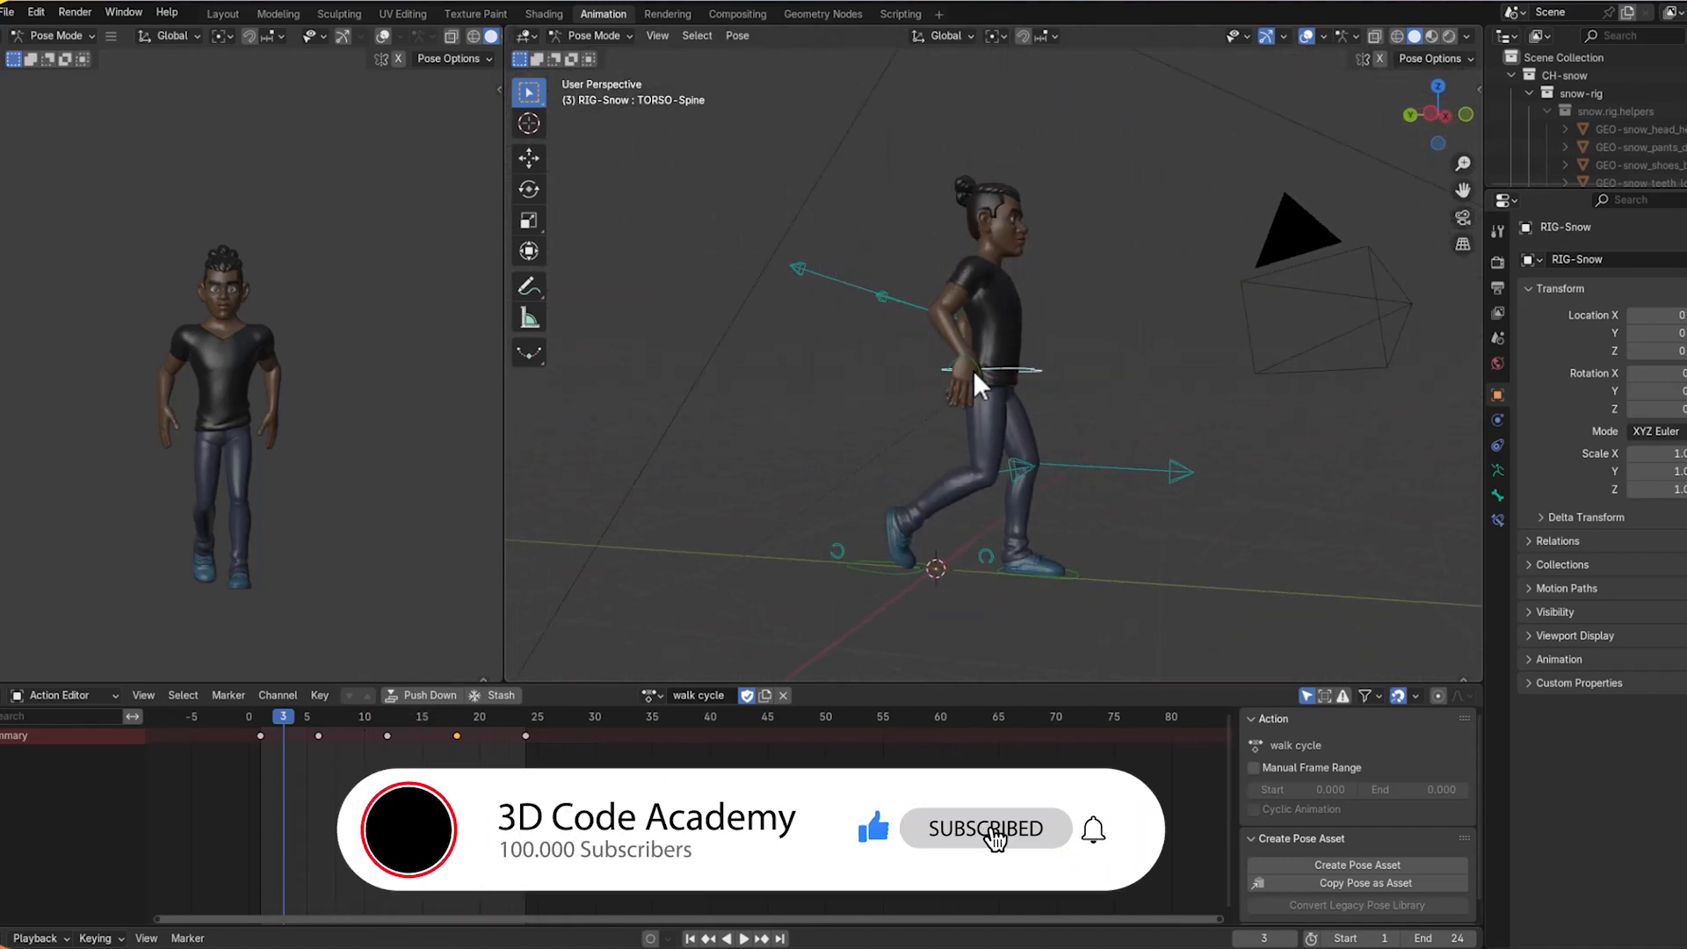
pyautogui.press('g')
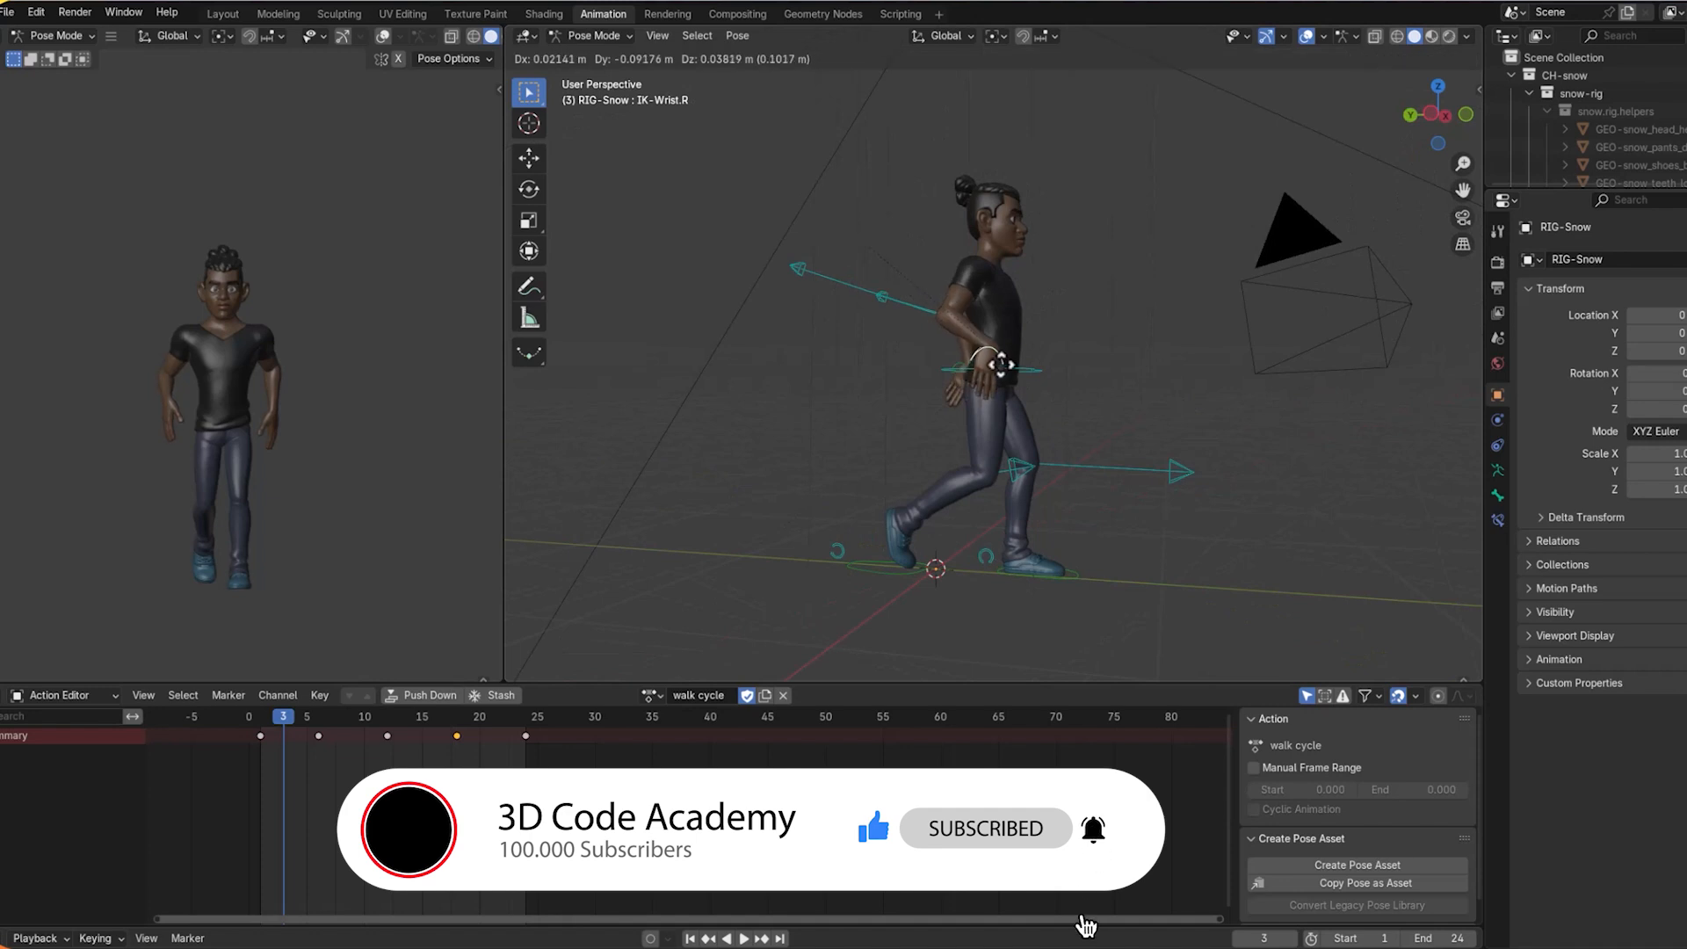
pyautogui.click(1005, 366)
pyautogui.press('r')
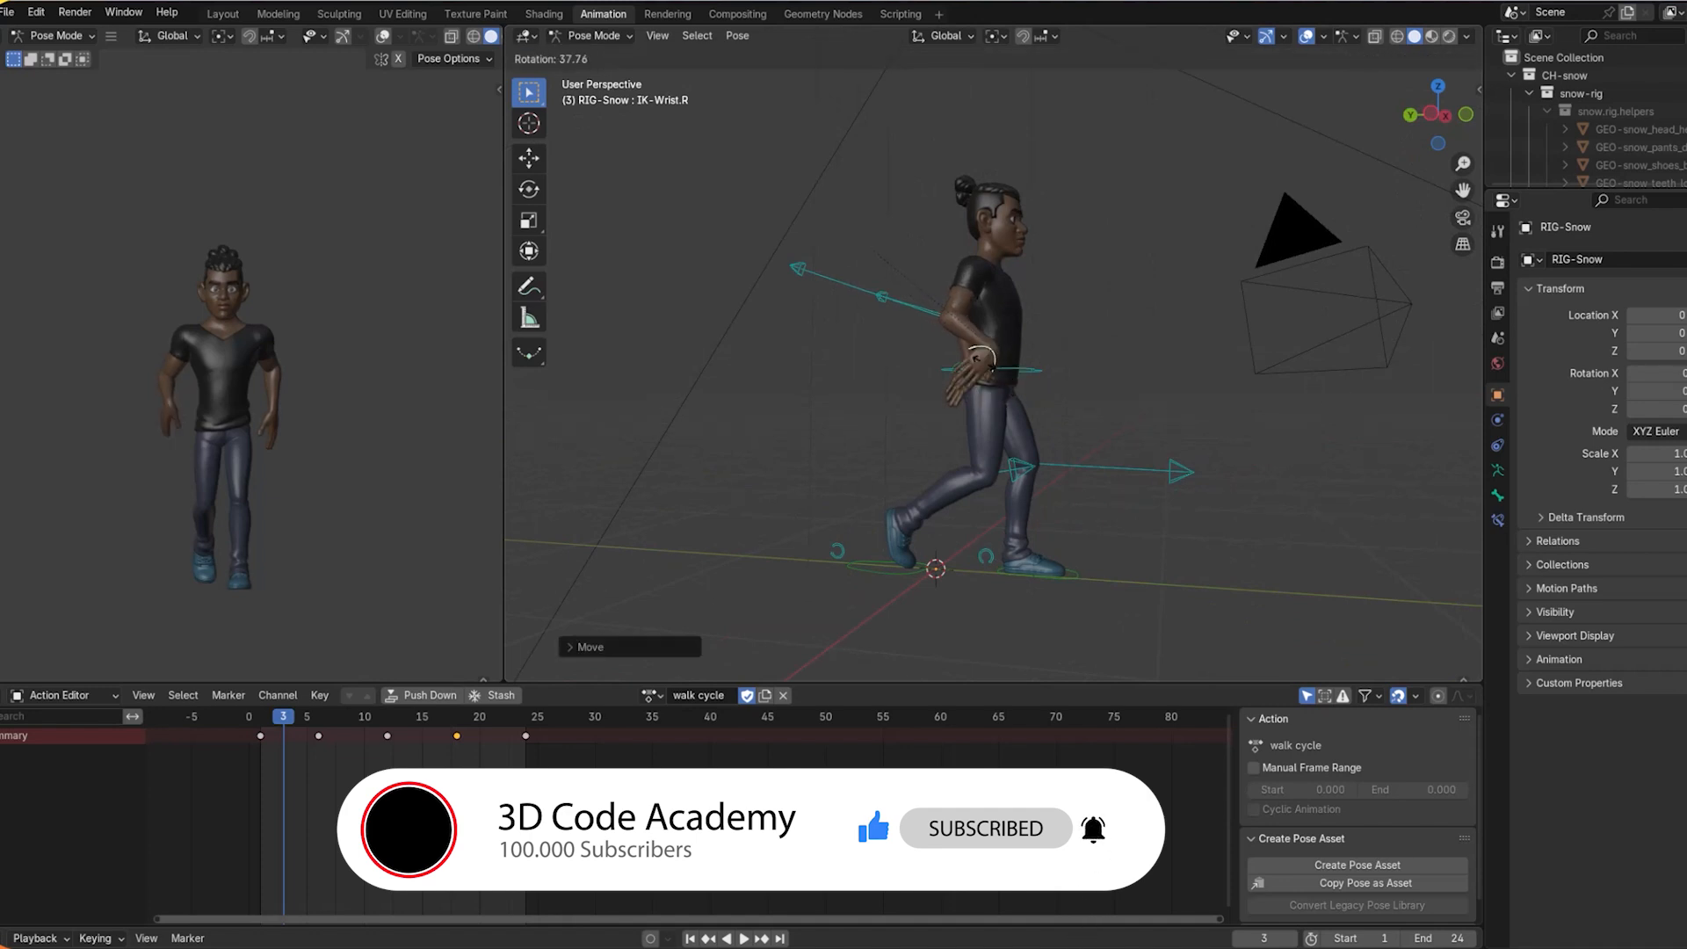
pyautogui.click(1034, 355)
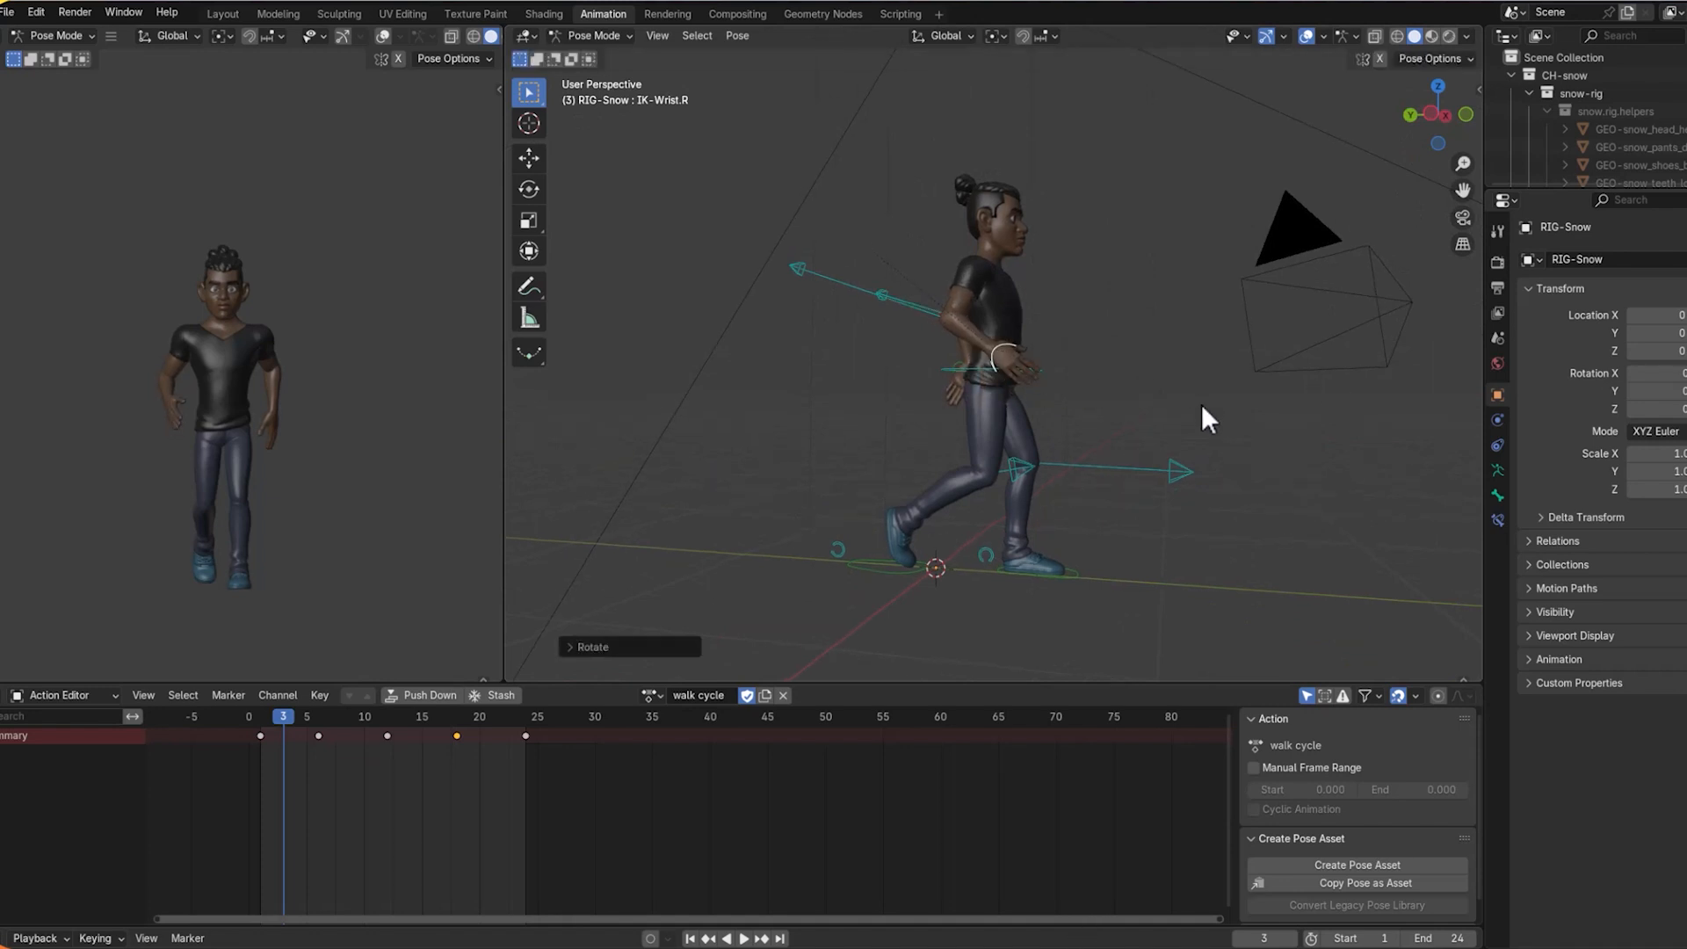
# Insert keyframes at frame 3 on the selected channels for all of the rig's controls to store the down pose.
pyautogui.moveTo(1201, 403); pyautogui.dragTo(828, 403, button='middle')
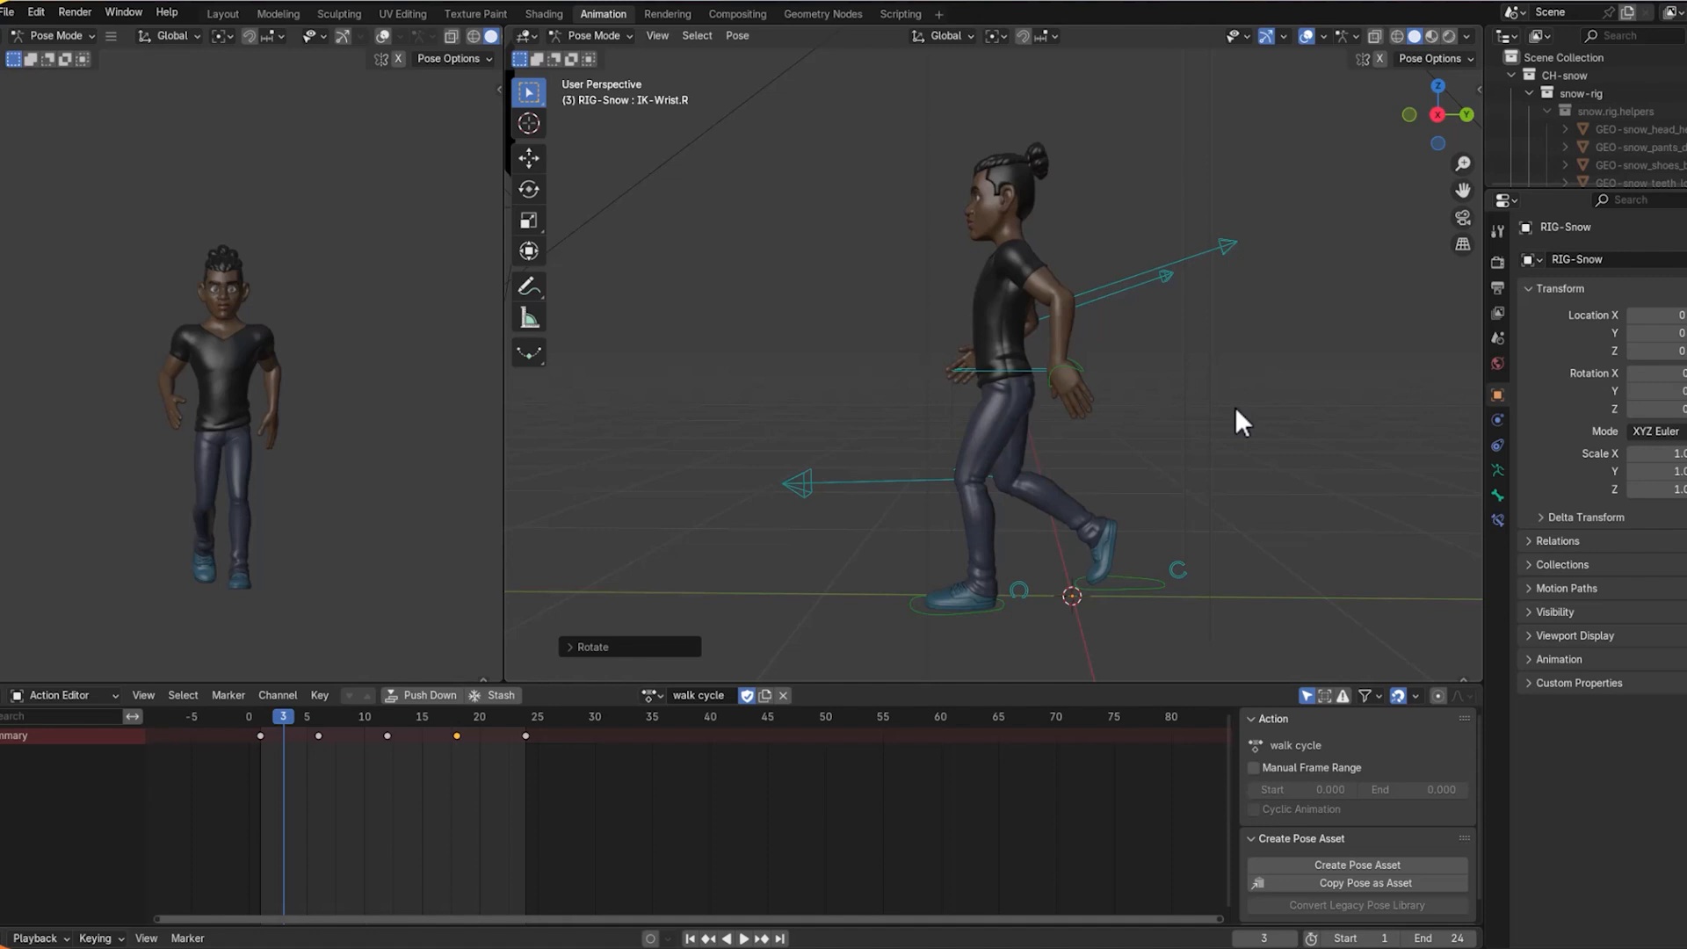
pyautogui.press('a')
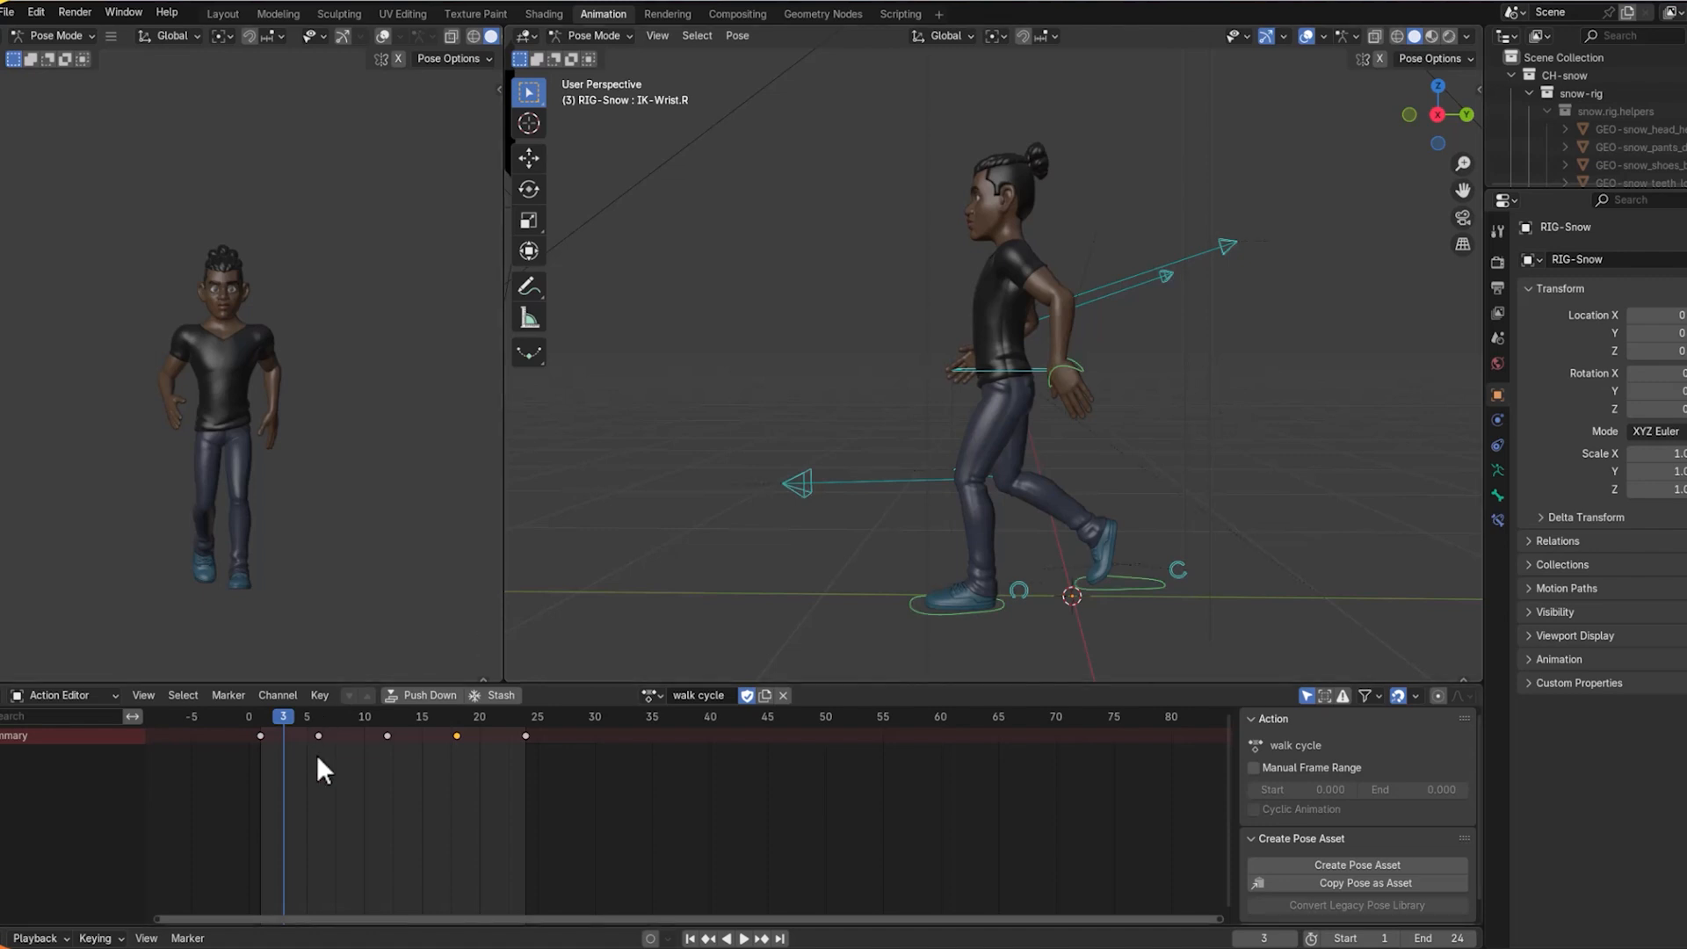
pyautogui.press('i')
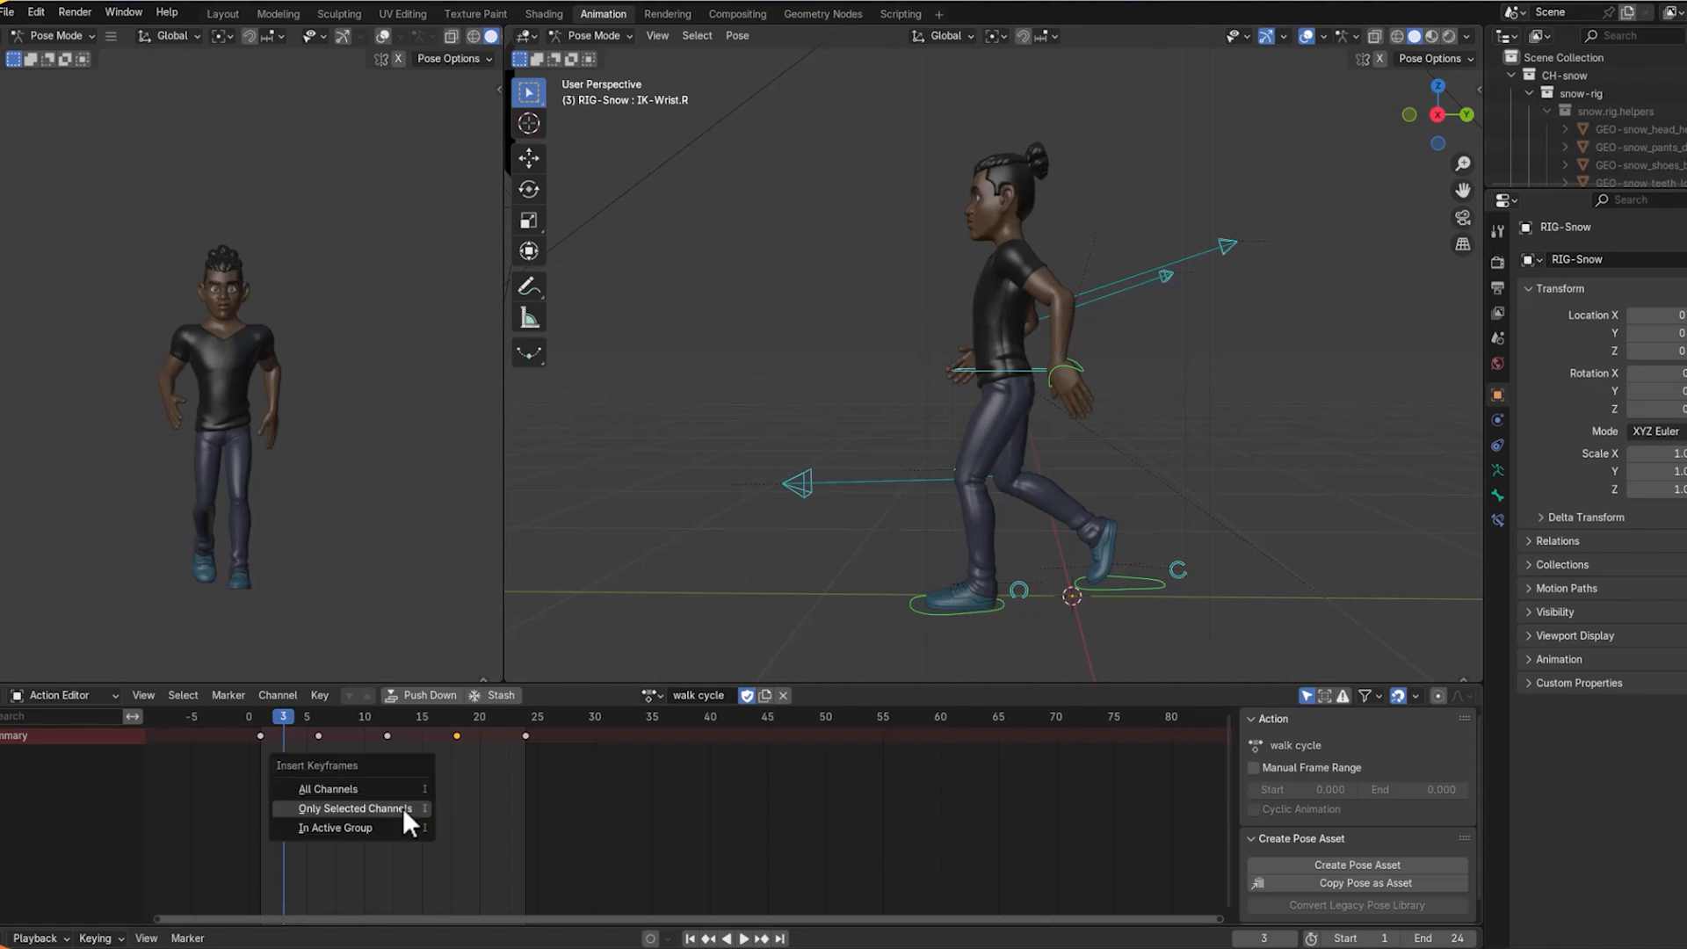
pyautogui.click(403, 807)
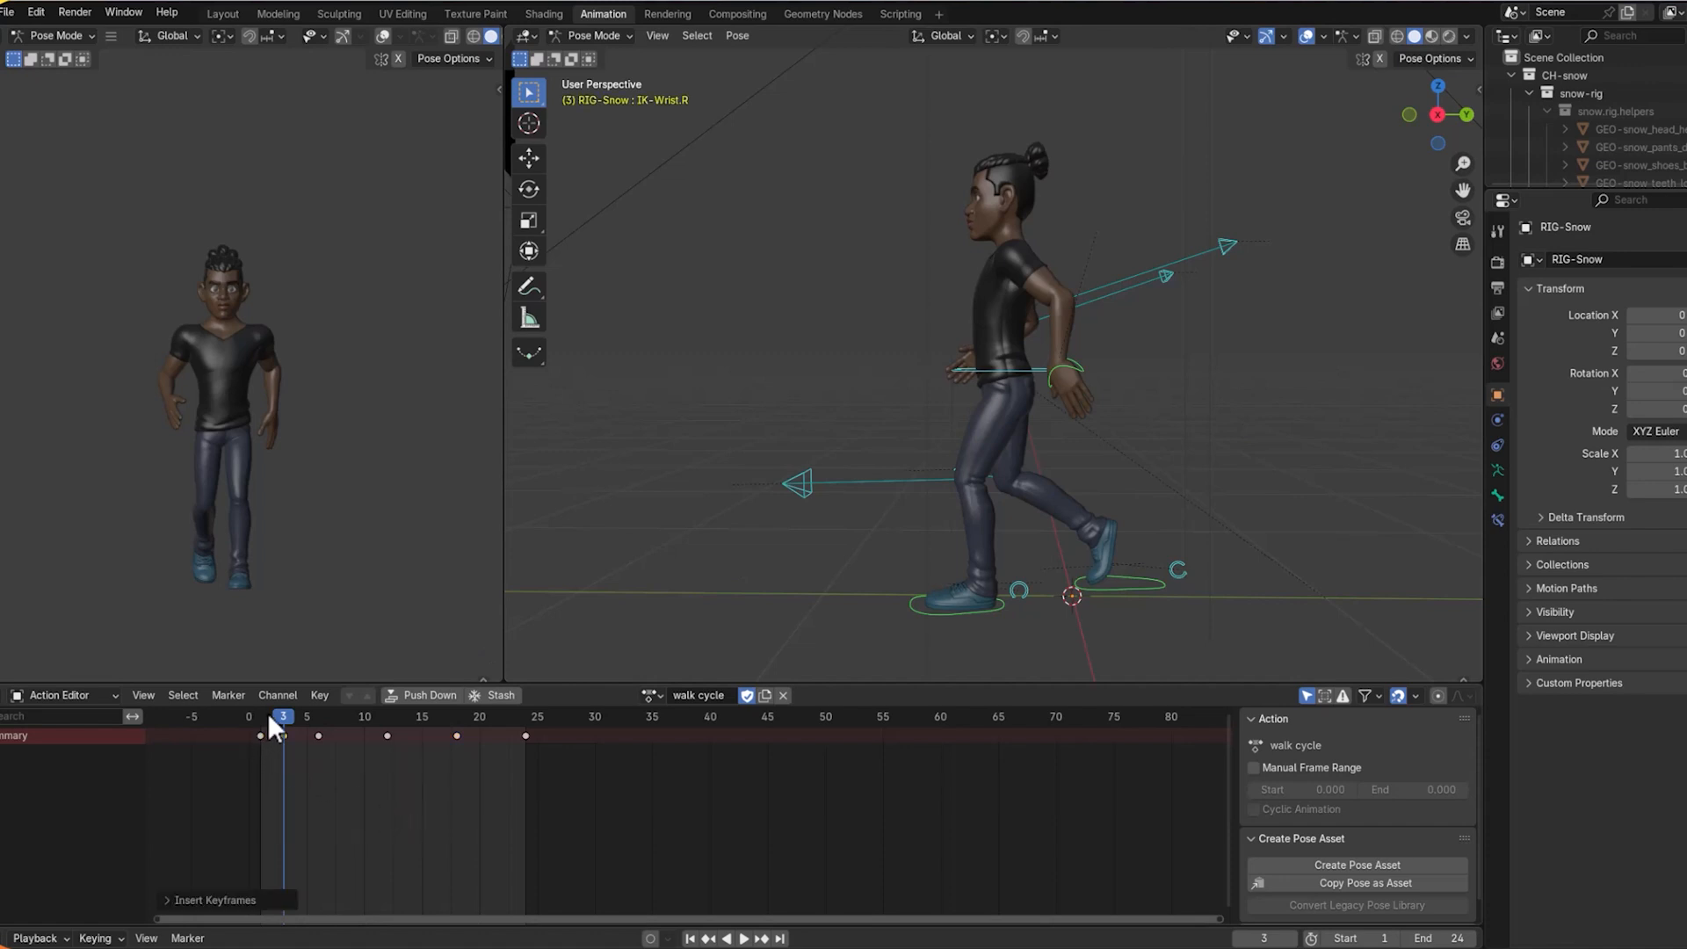
# At frame 9, raise the right foot IK control by about 0.19 m and shift it slightly forward.
pyautogui.moveTo(269, 713); pyautogui.dragTo(405, 710)
pyautogui.moveTo(413, 710); pyautogui.dragTo(355, 737)
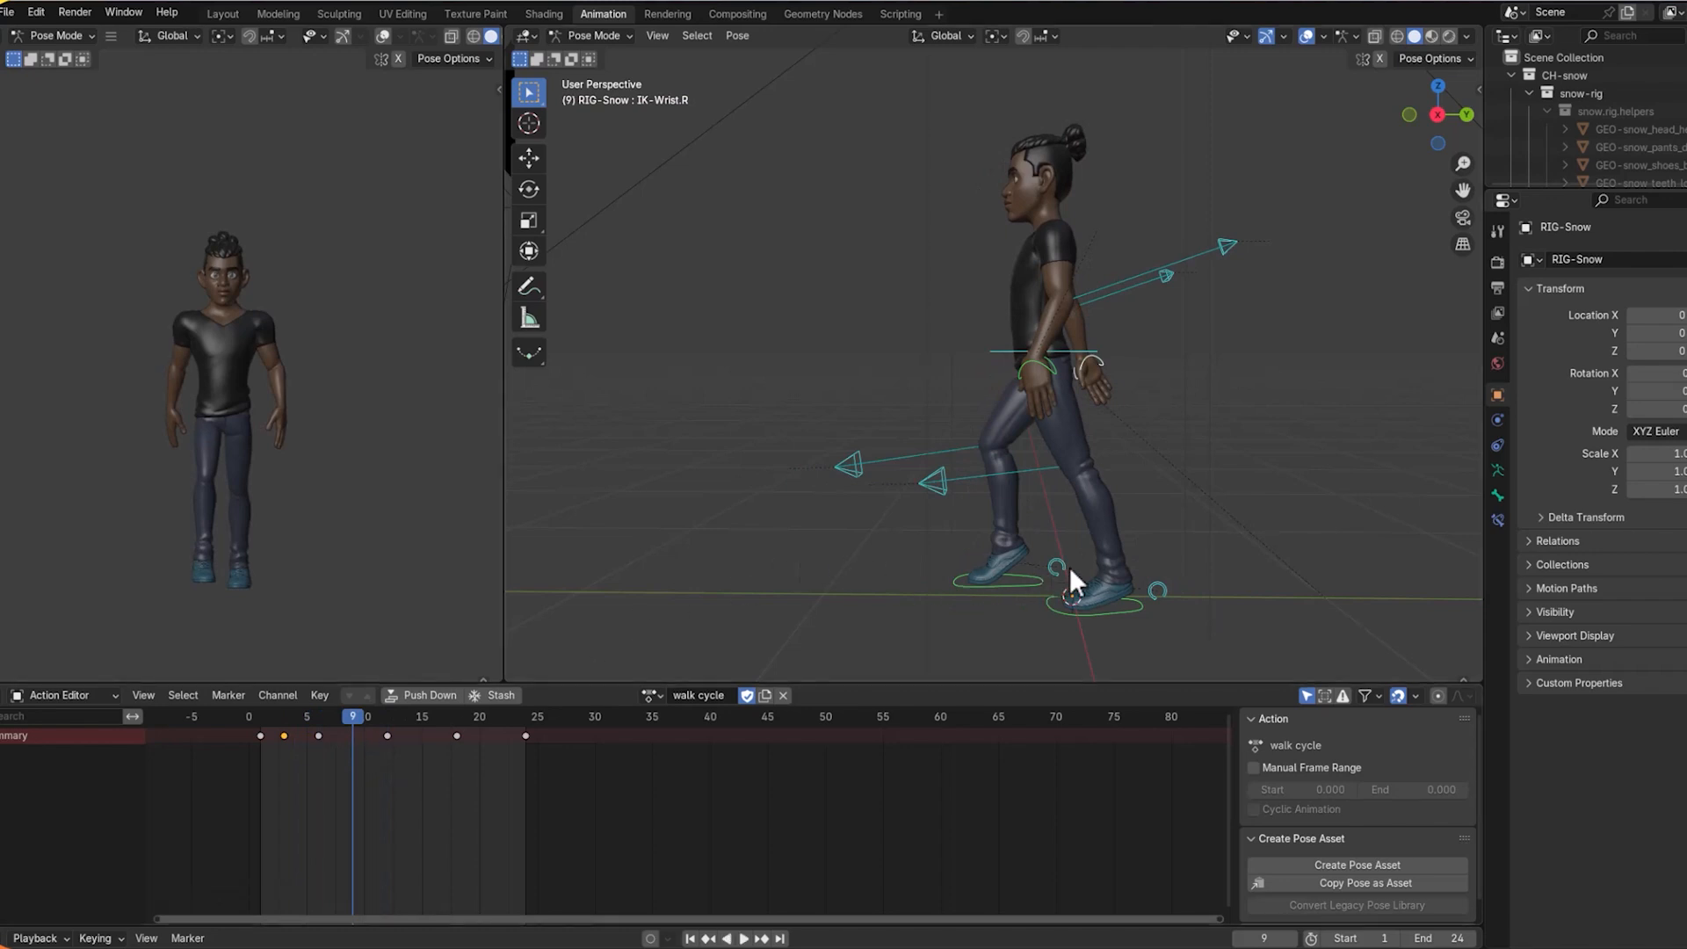
pyautogui.press('KP_3')
pyautogui.click(984, 578)
pyautogui.press('g')
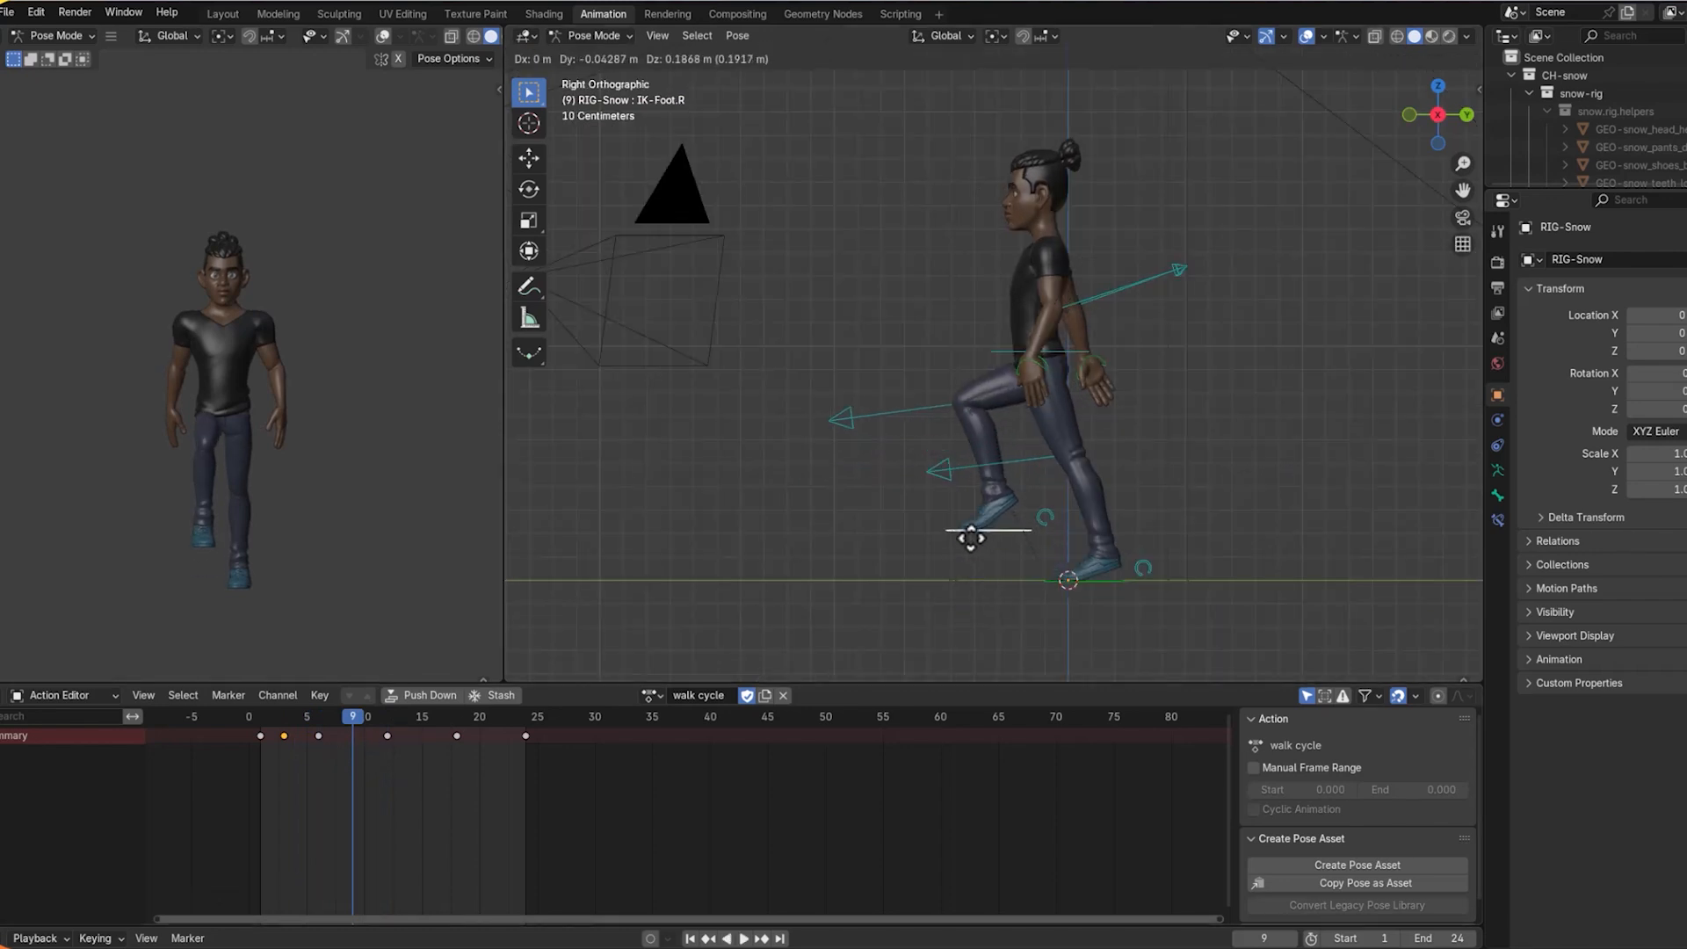
pyautogui.click(971, 538)
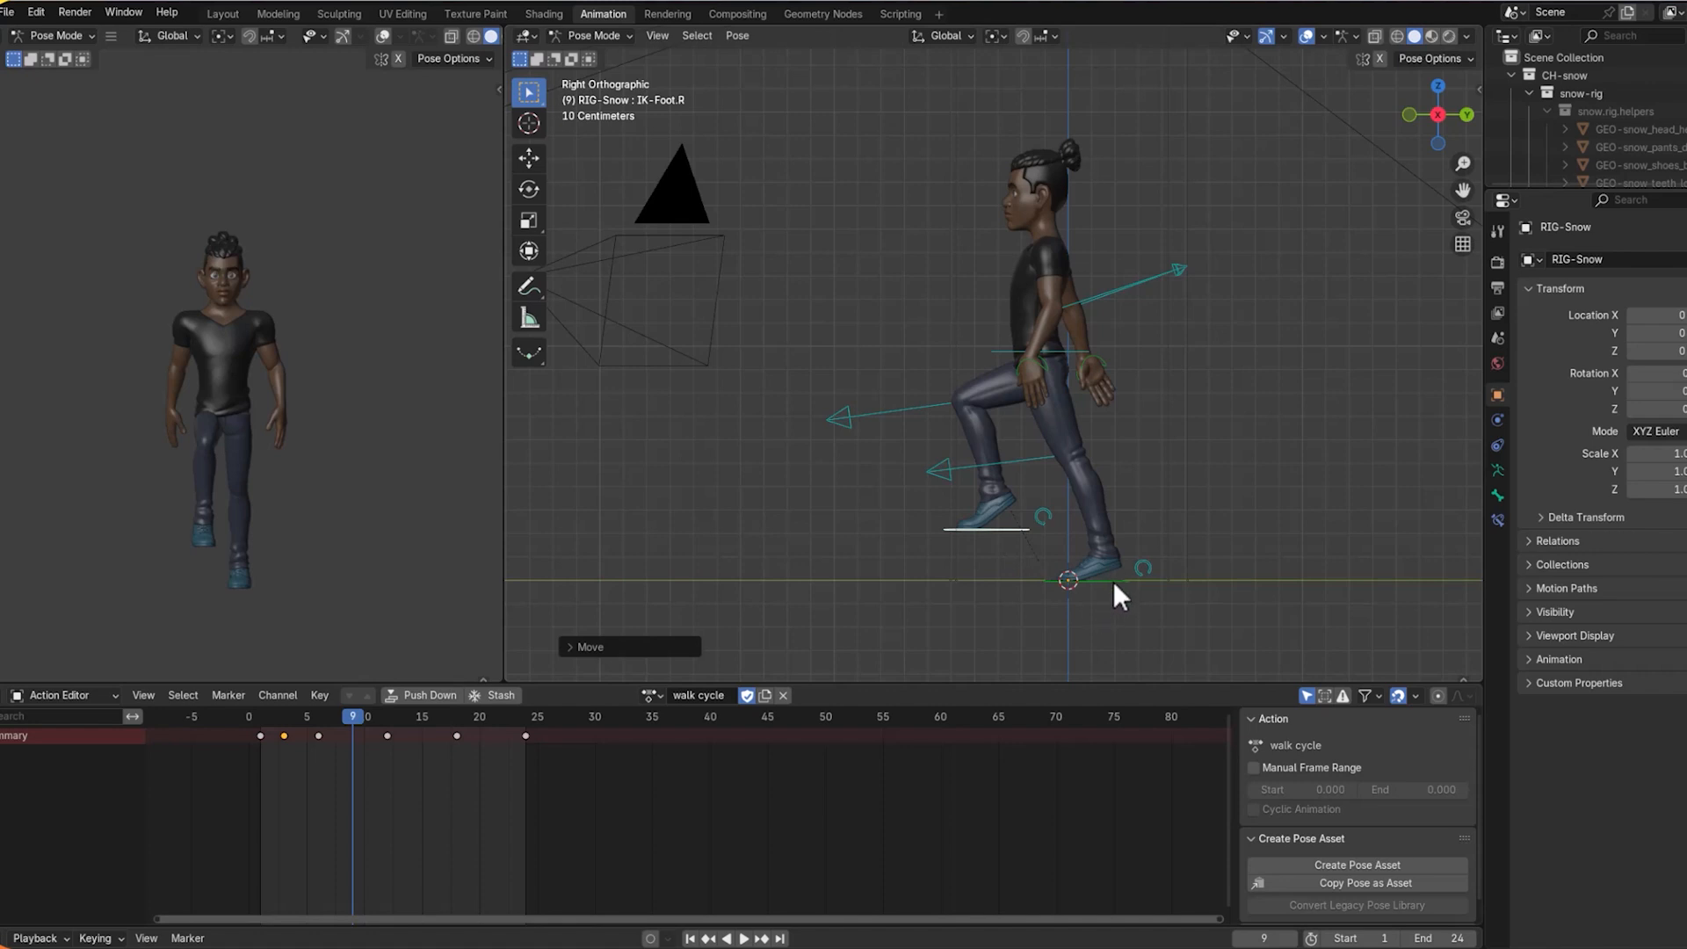
# Shift the torso control back by about 0.09 m and slightly down, over the planted left foot.
pyautogui.click(1074, 349)
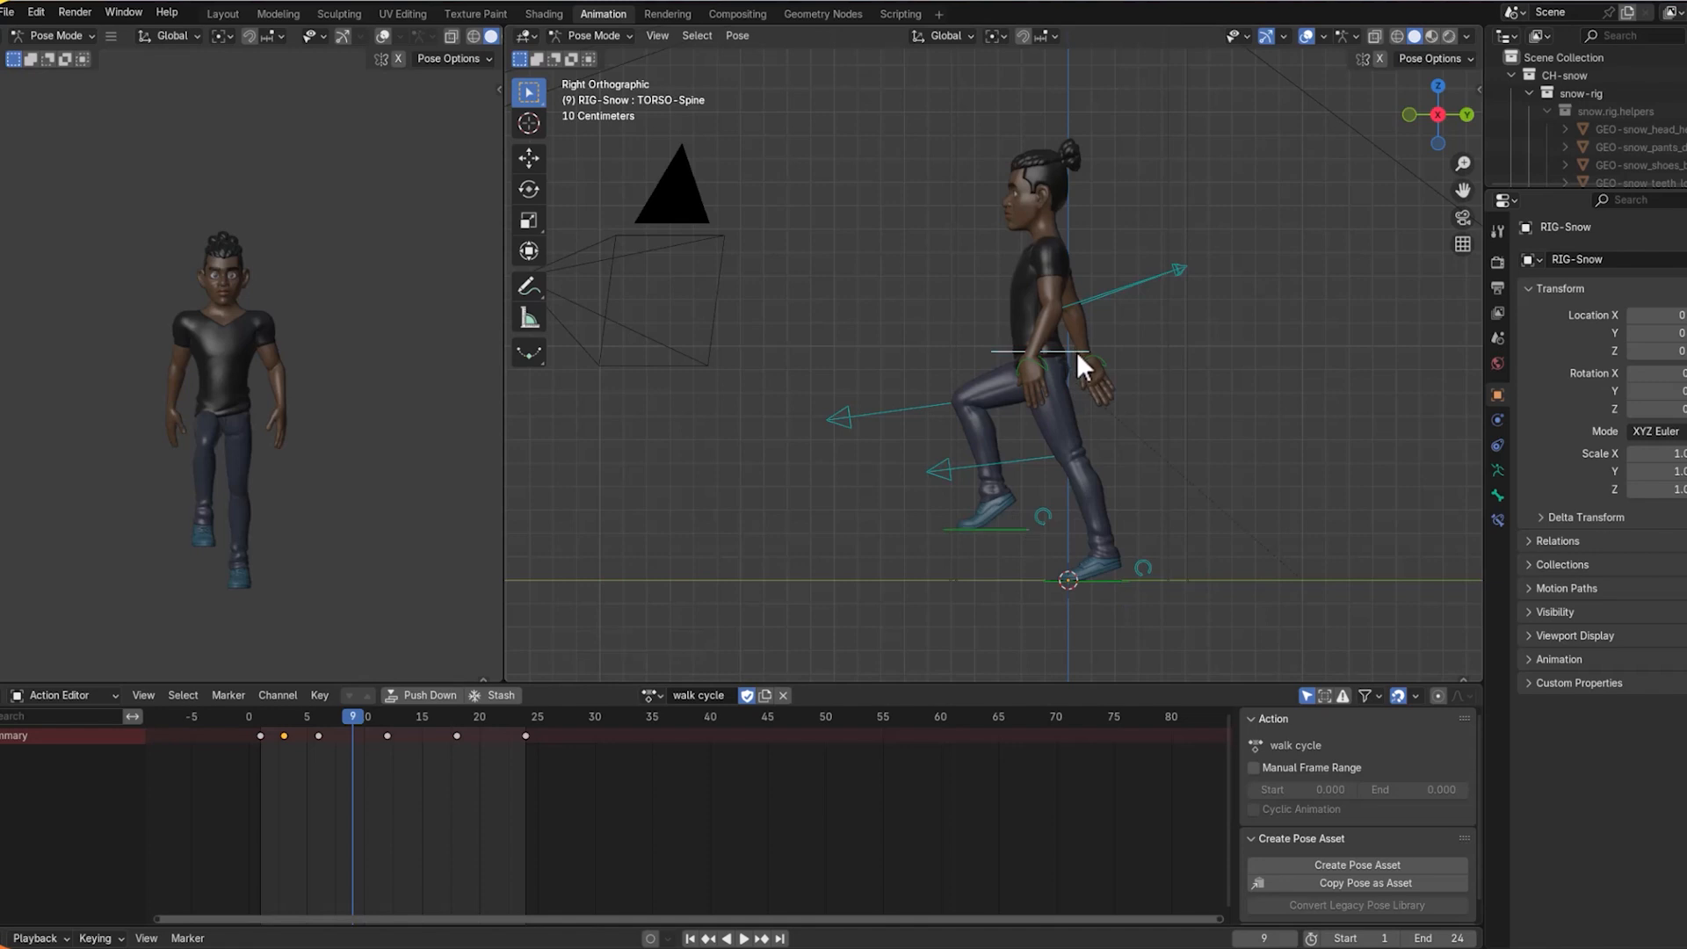
pyautogui.press('g')
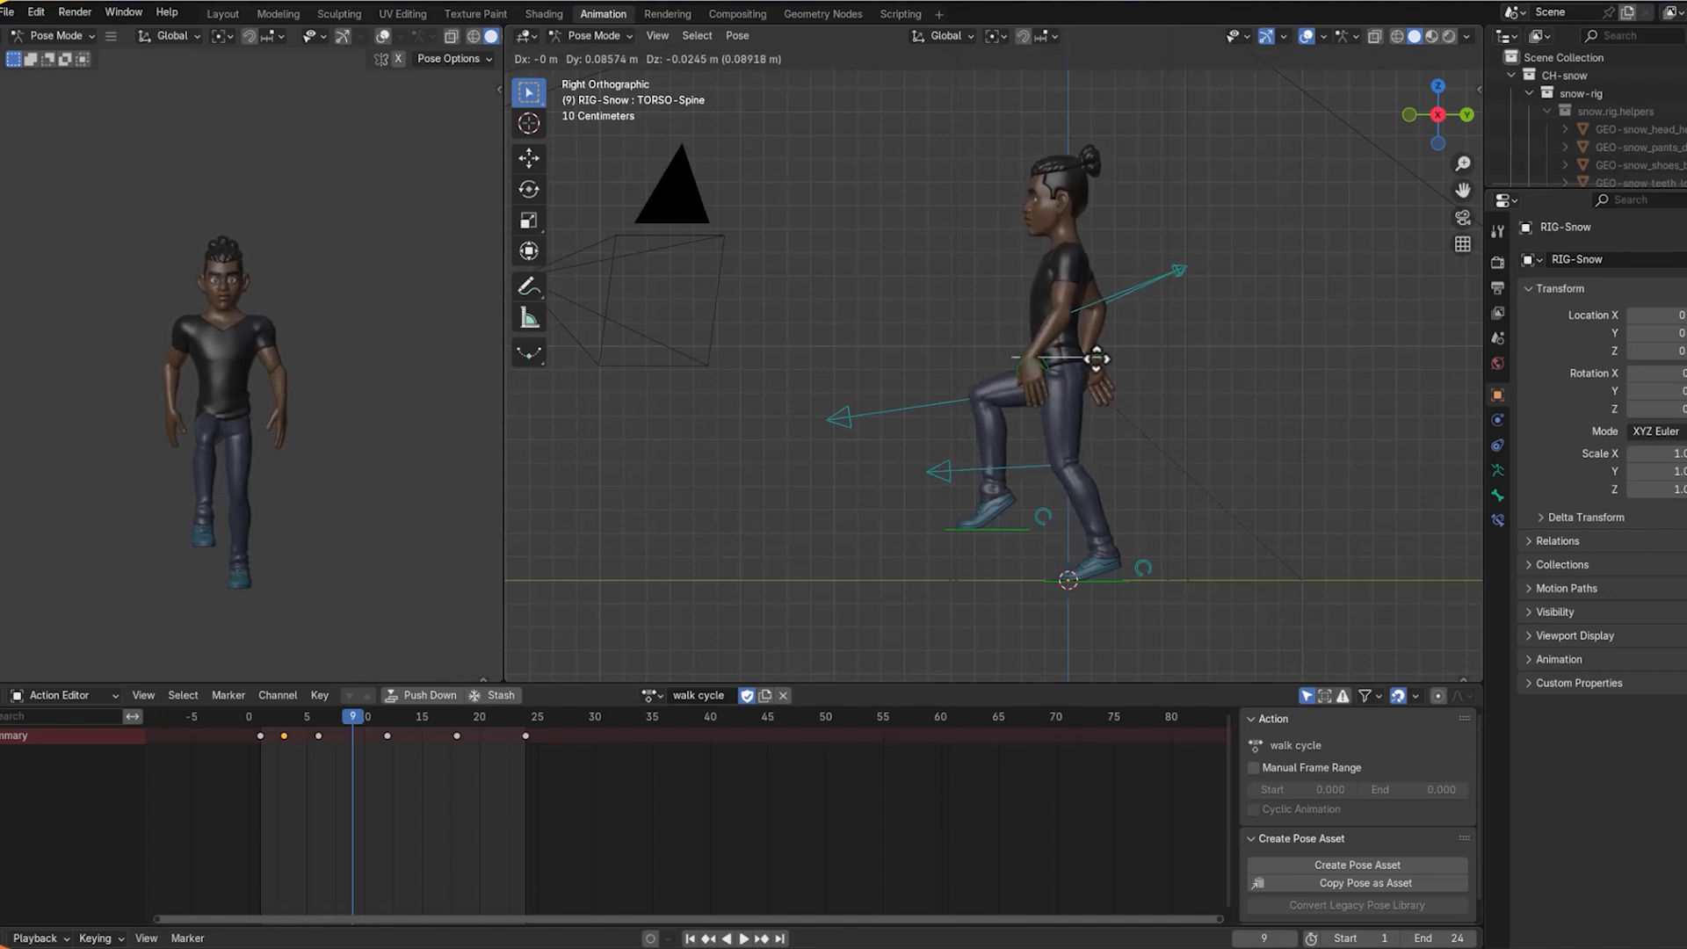
pyautogui.click(1096, 356)
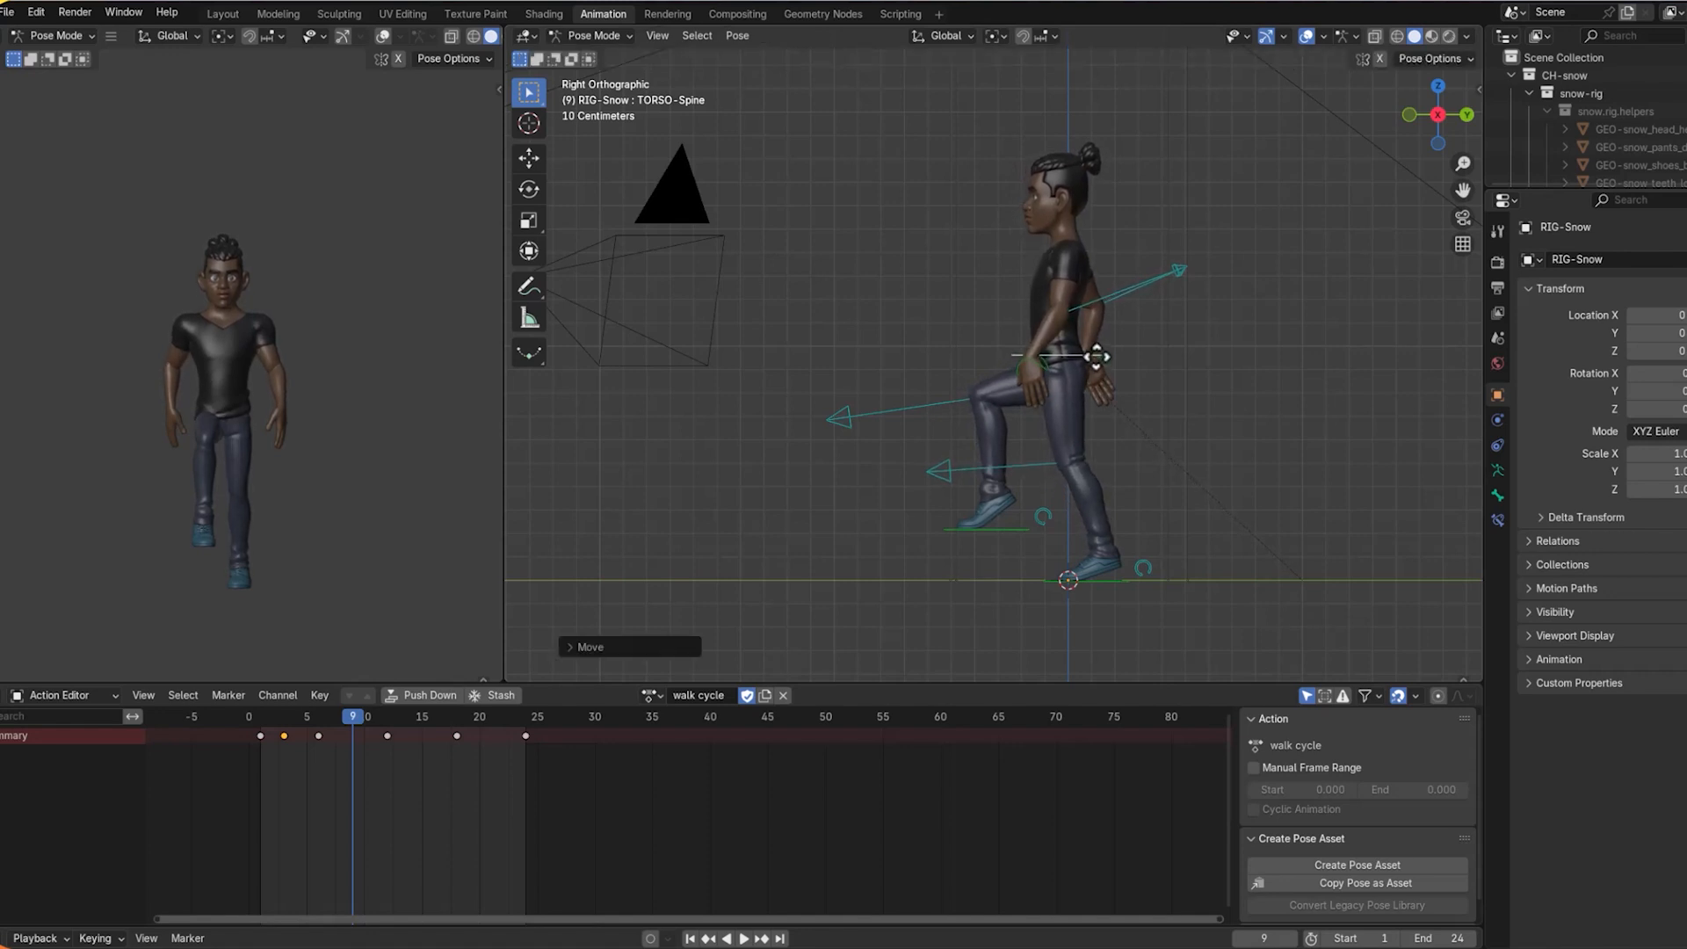
# Rotate the left foot's roll control to lower the heel toward the ground.
pyautogui.click(1146, 563)
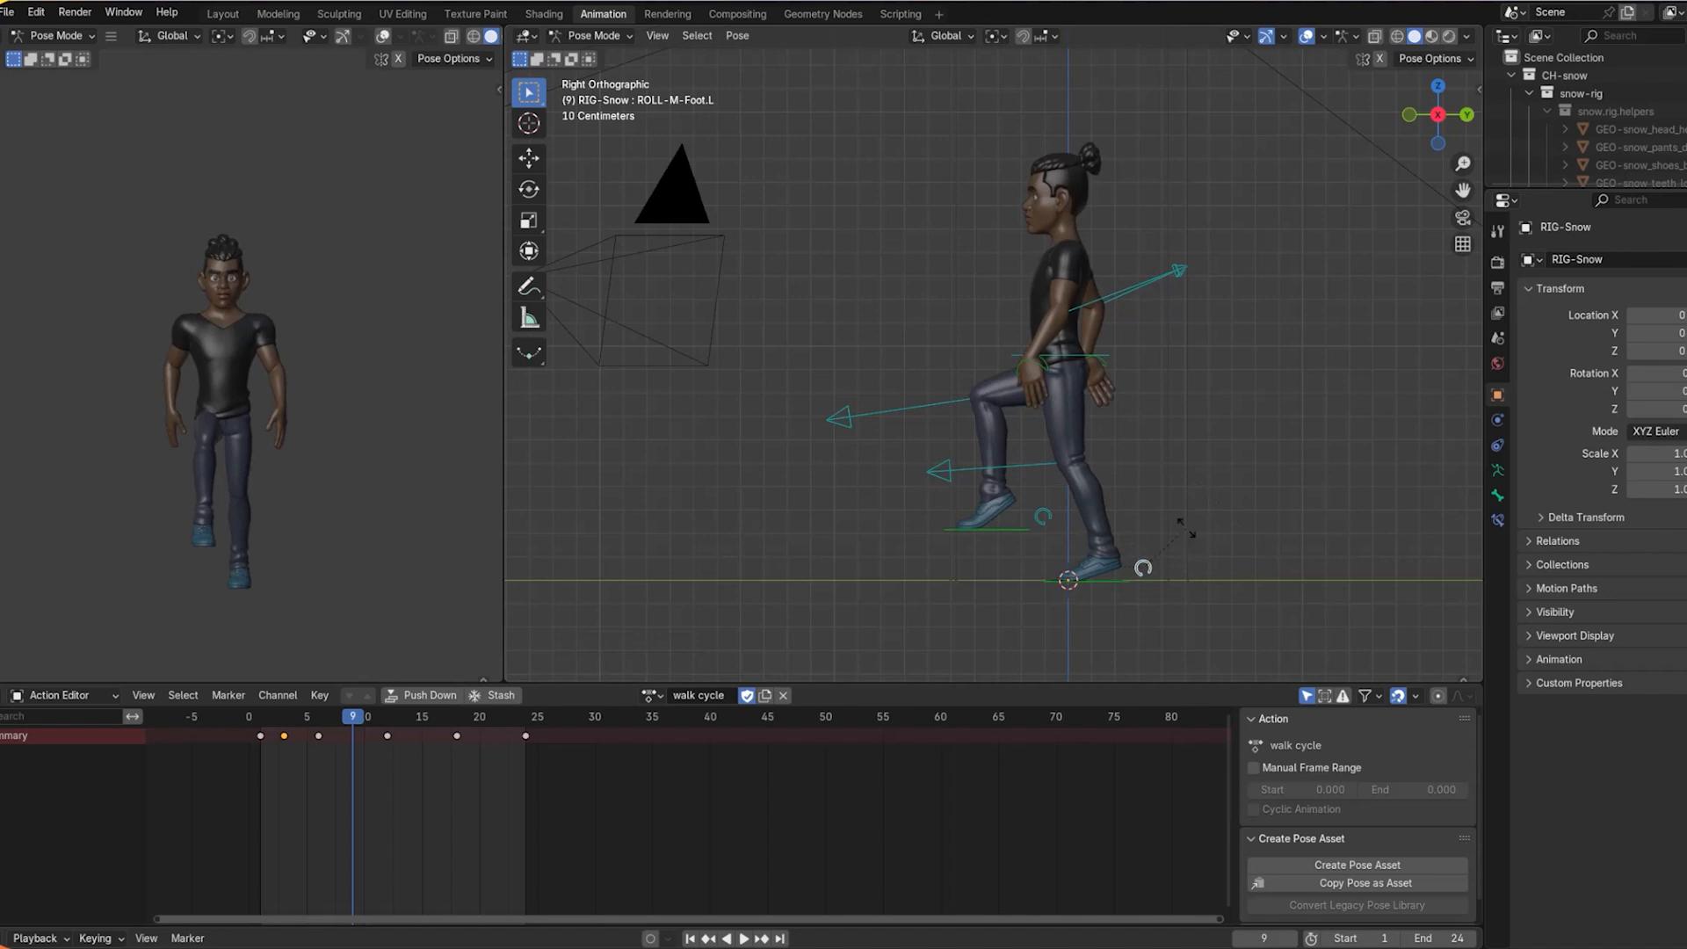
pyautogui.press('r')
pyautogui.click(1189, 541)
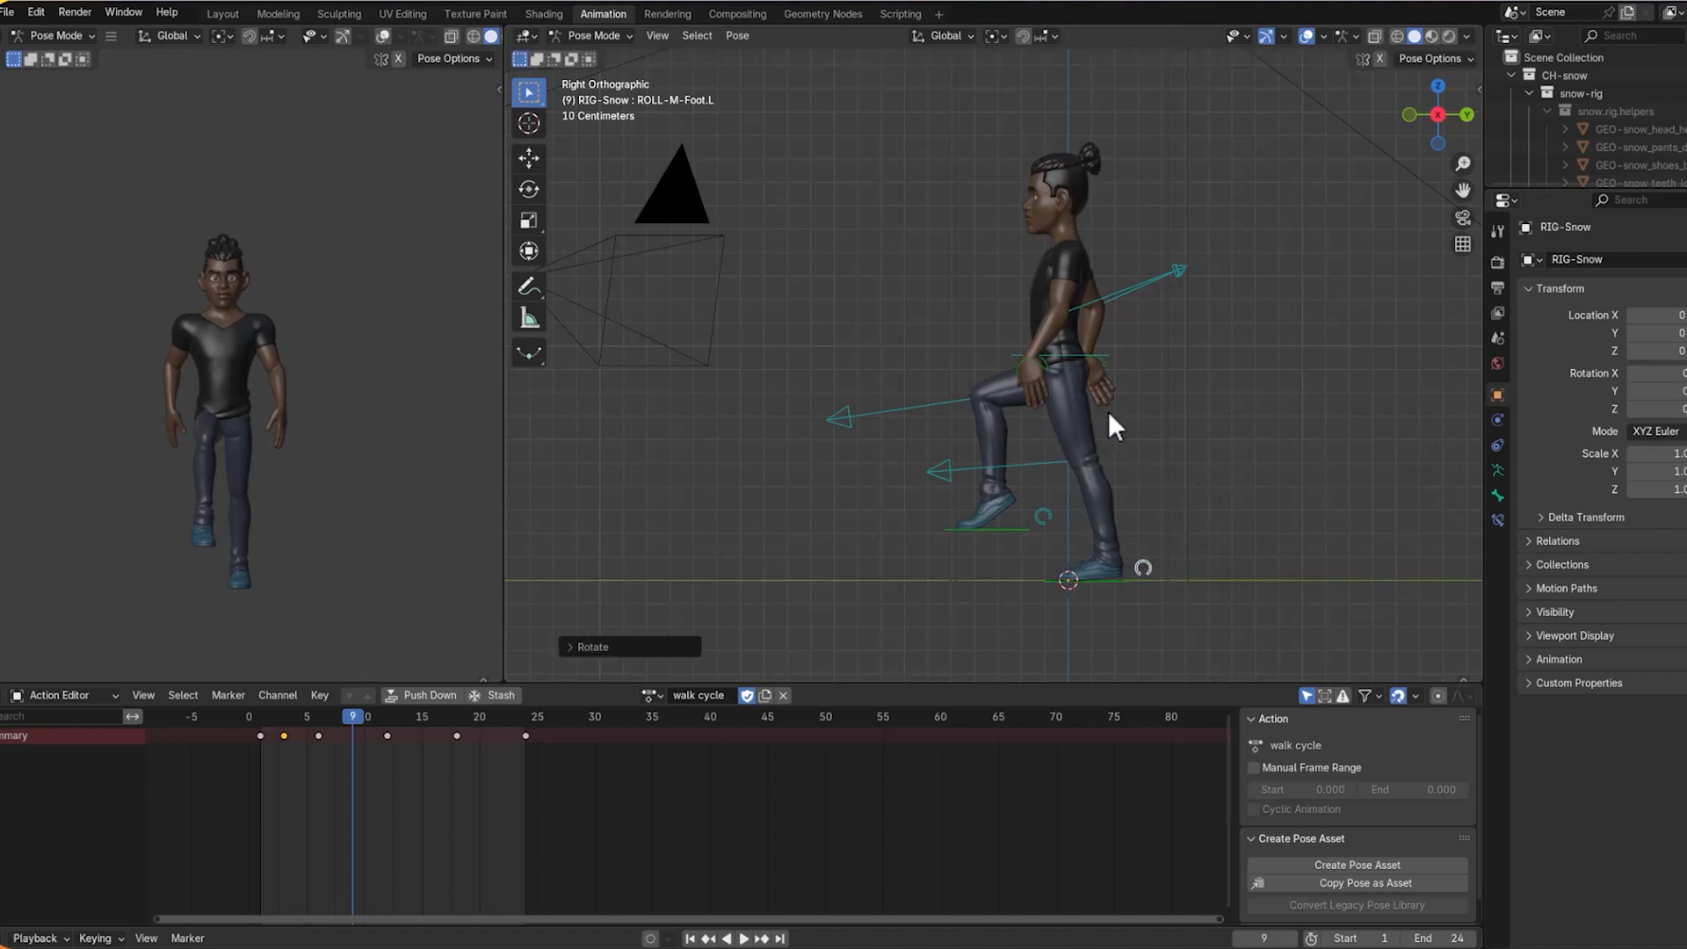
# Rotate the left wrist IK control so the hand angles slightly forward.
pyautogui.moveTo(1106, 410); pyautogui.dragTo(1185, 441, button='middle')
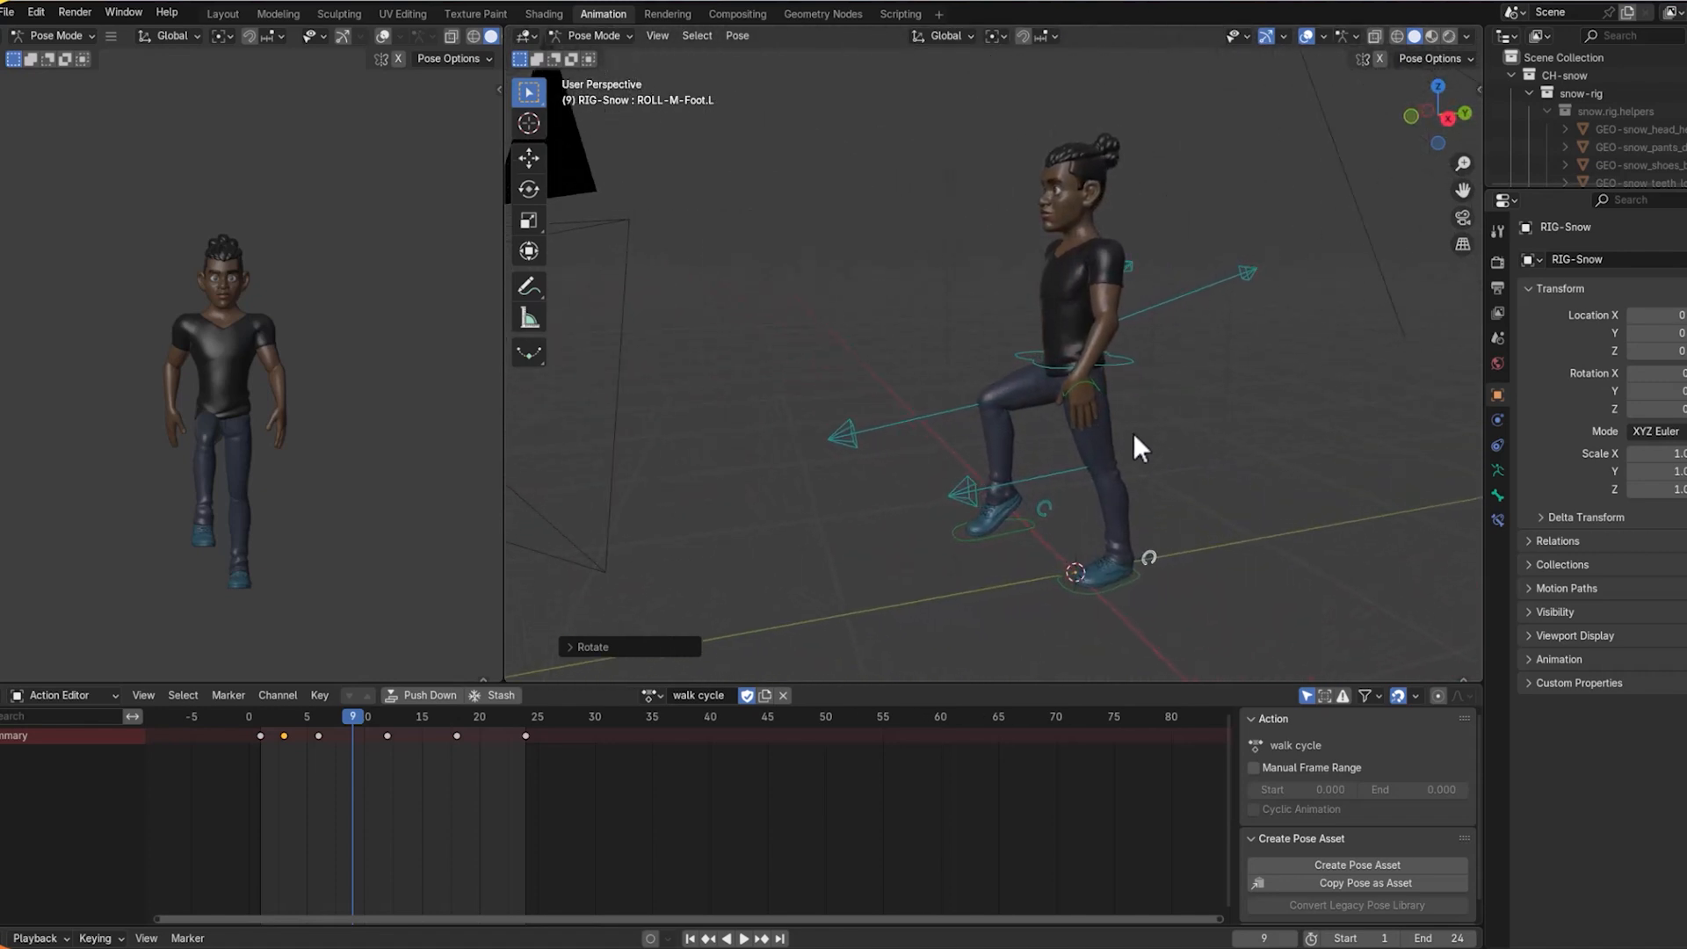
pyautogui.click(1086, 378)
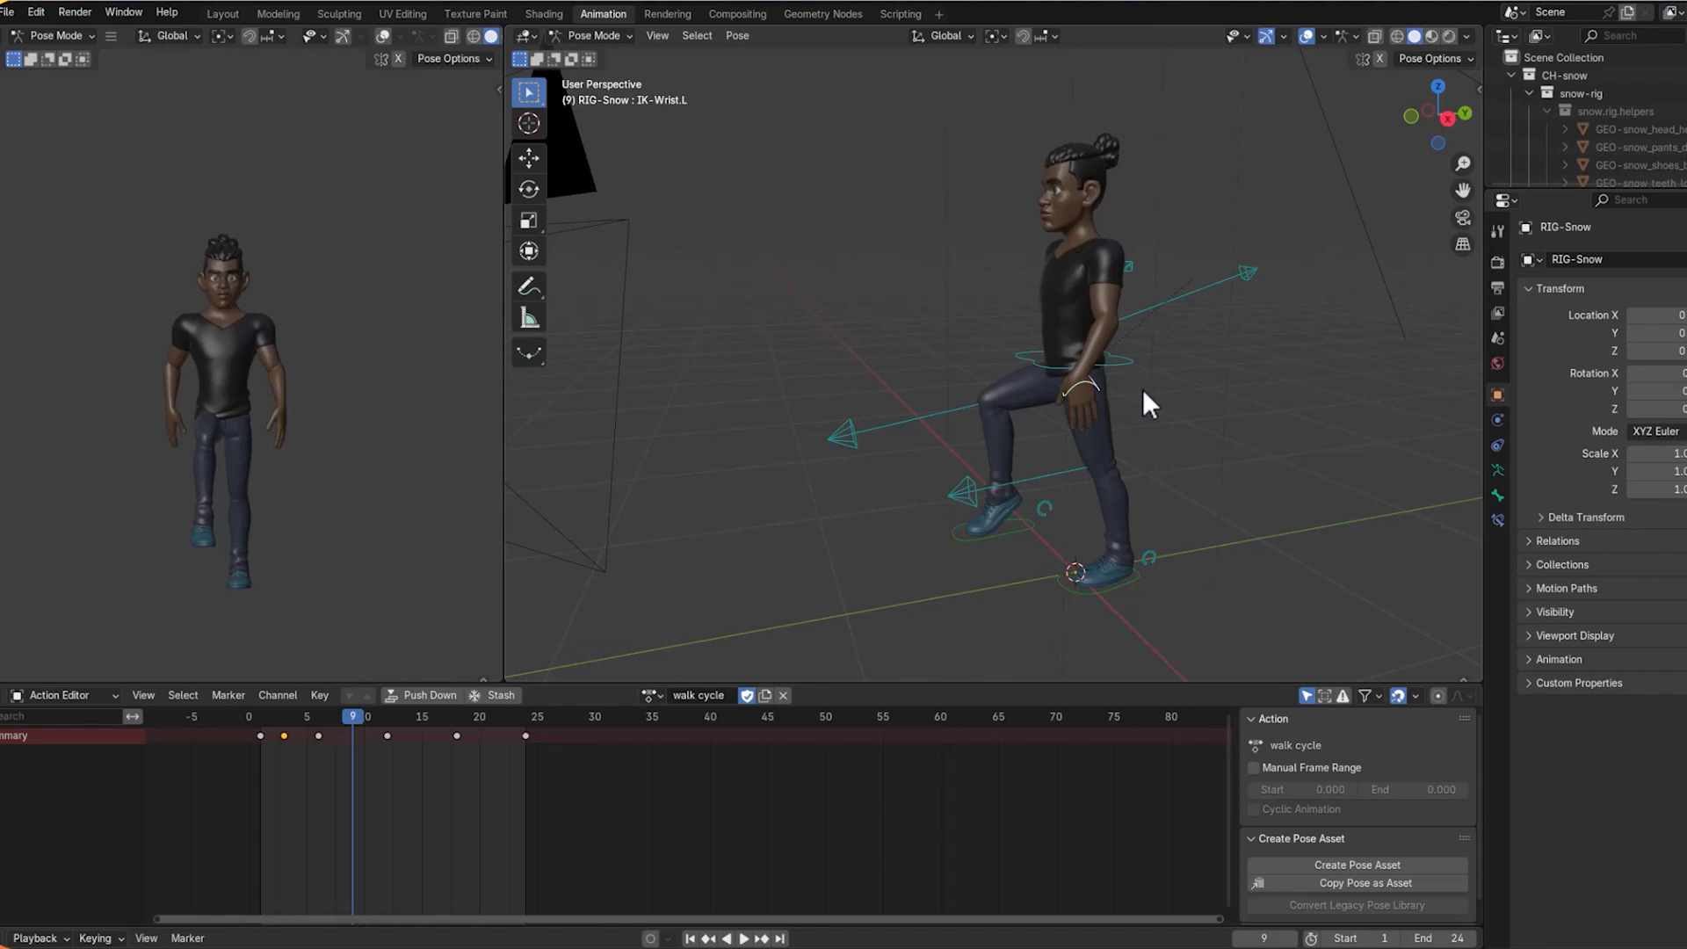
pyautogui.press('r')
pyautogui.click(1137, 420)
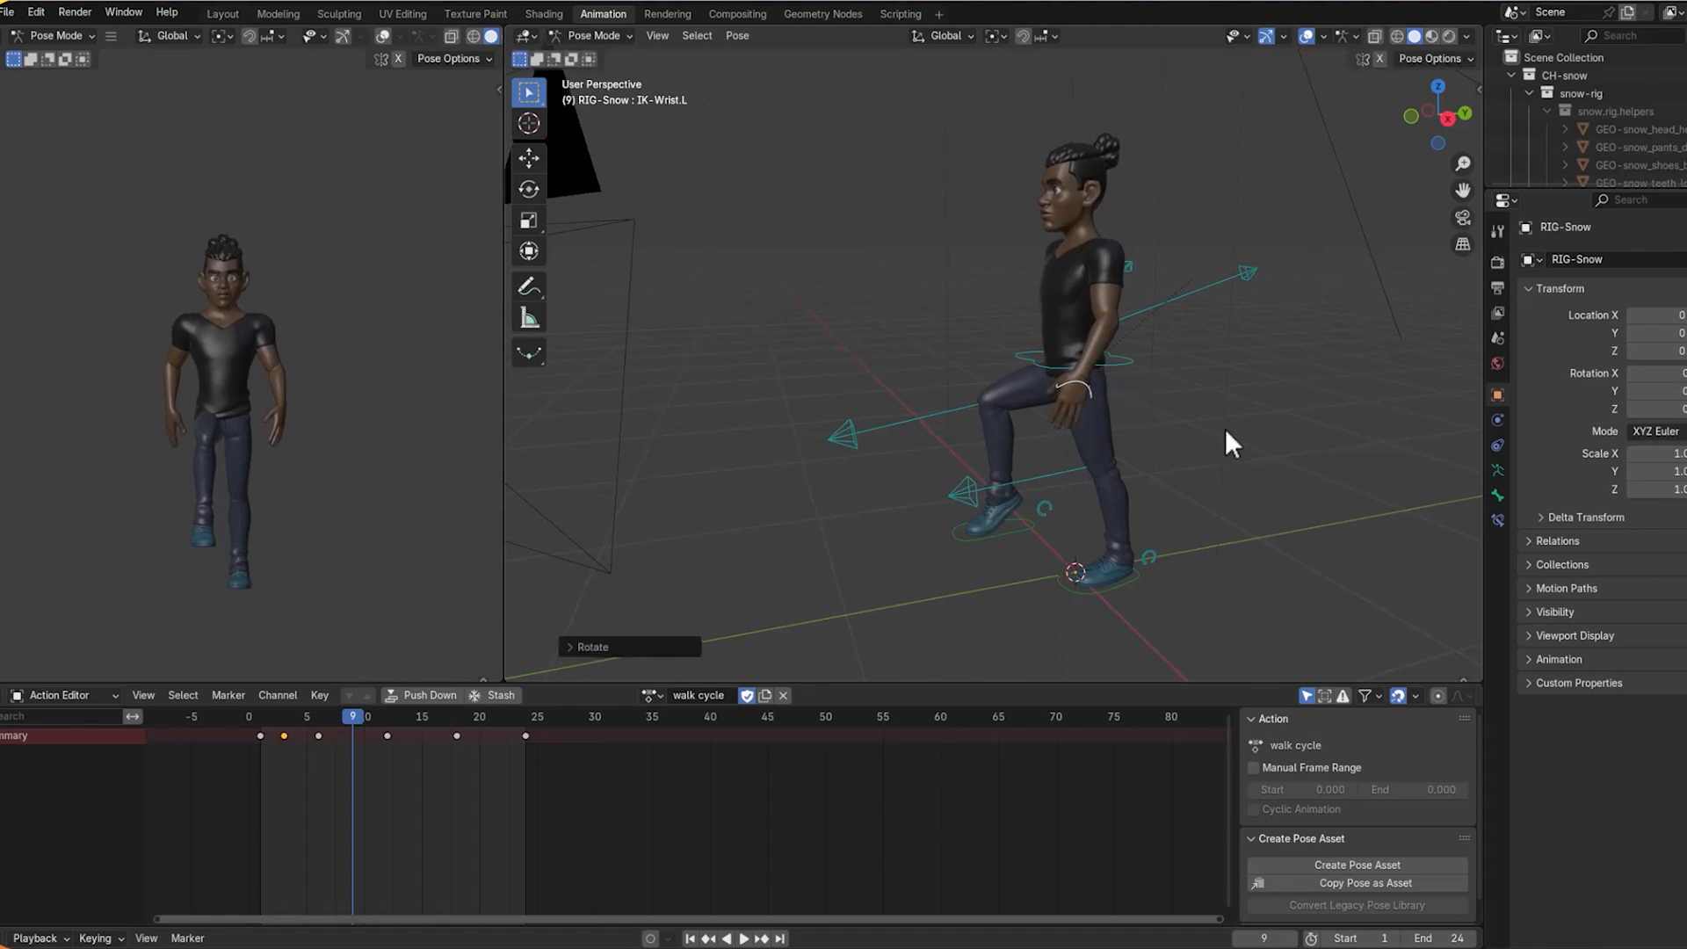
# Insert keyframes at frame 9 to store the raised-leg pose.
pyautogui.moveTo(1225, 429)
pyautogui.mouseDown(button='middle')
pyautogui.moveTo(1350, 440)
pyautogui.moveTo(1206, 446)
pyautogui.mouseUp(button='middle')
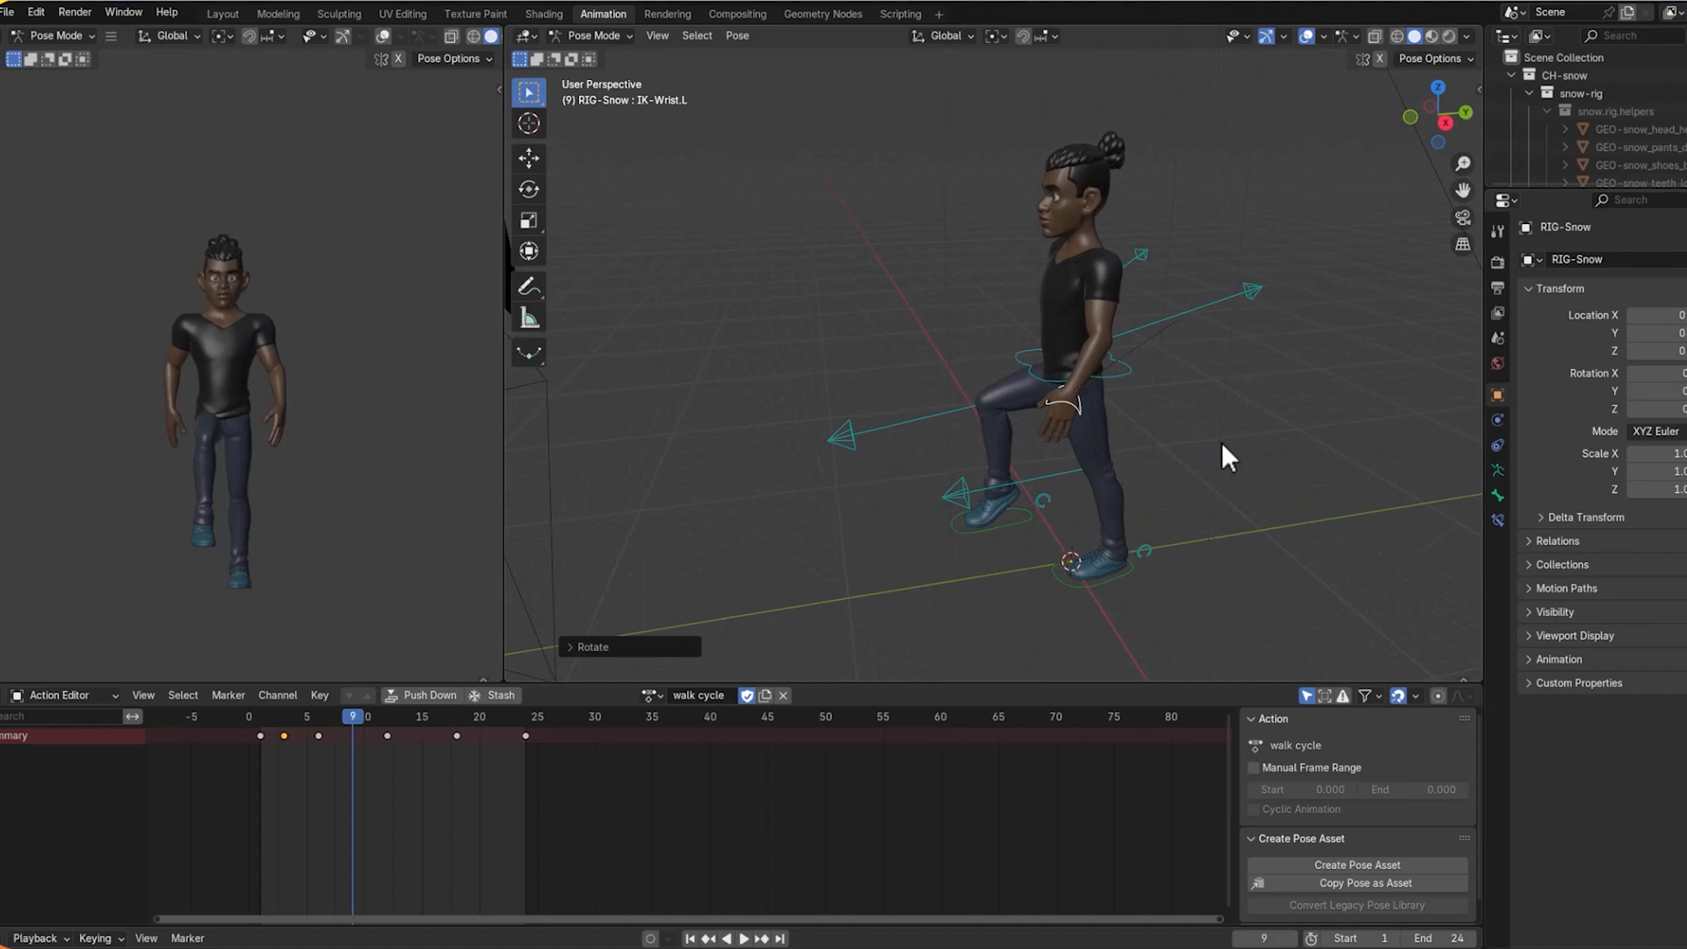
pyautogui.press('i')
pyautogui.click(445, 783)
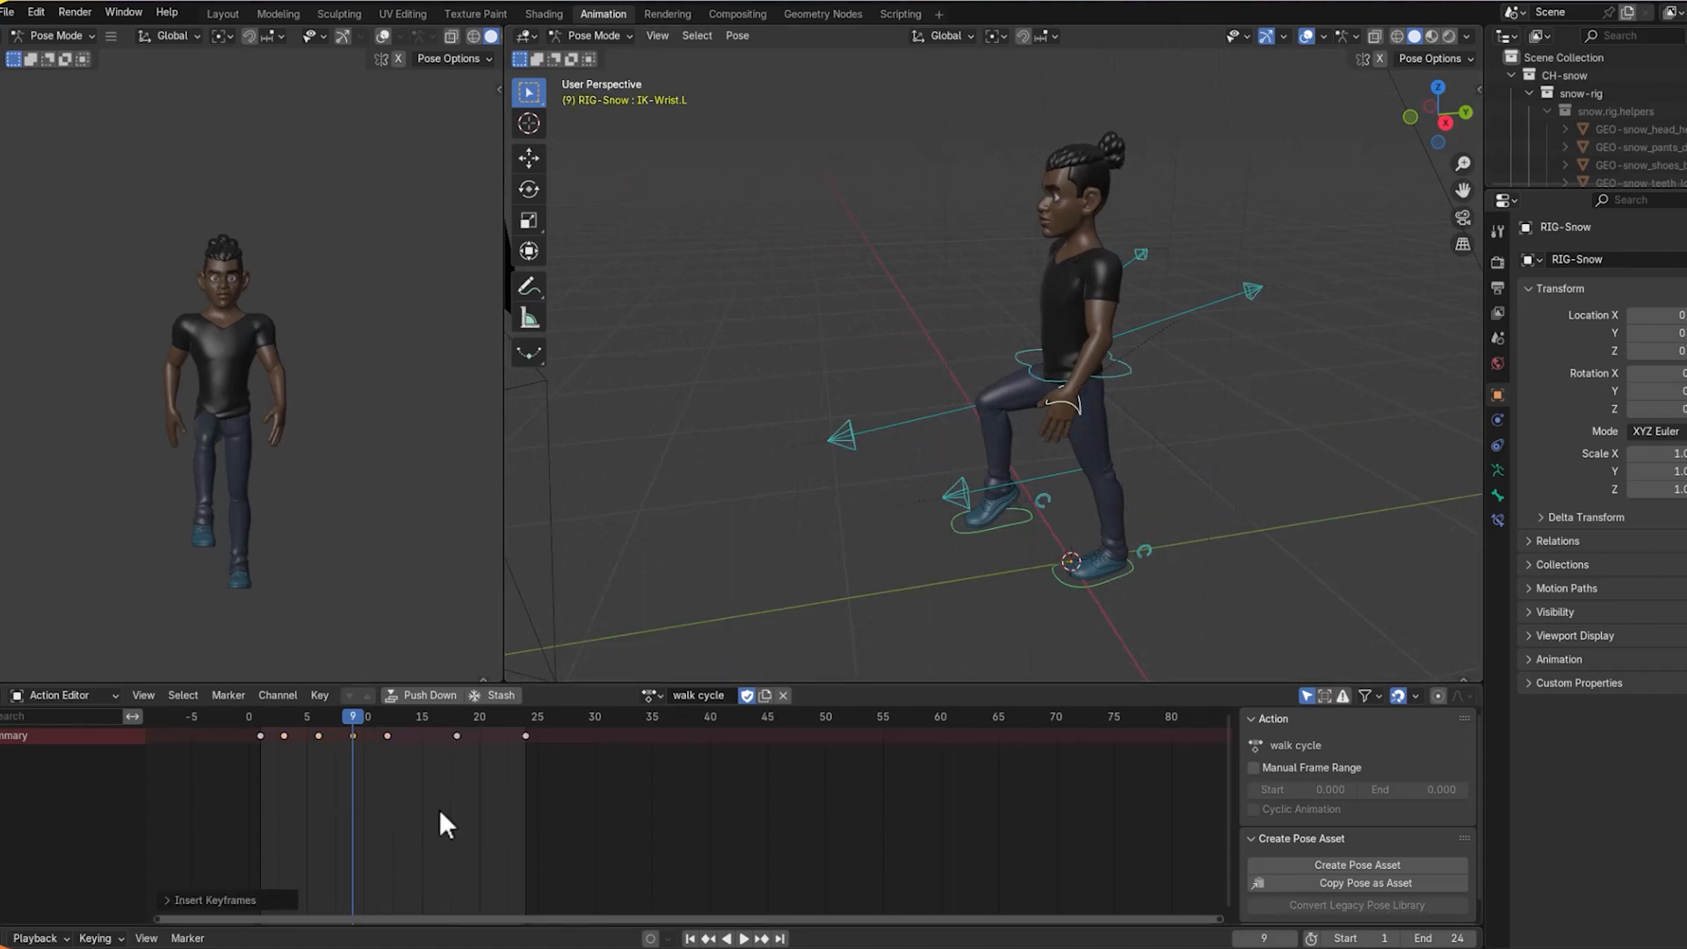
# Copy the down pose from frame 3, paste it X-flipped at frame 15 and keyframe it.
pyautogui.moveTo(290, 714)
pyautogui.mouseDown()
pyautogui.moveTo(260, 726)
pyautogui.moveTo(283, 737)
pyautogui.mouseUp()
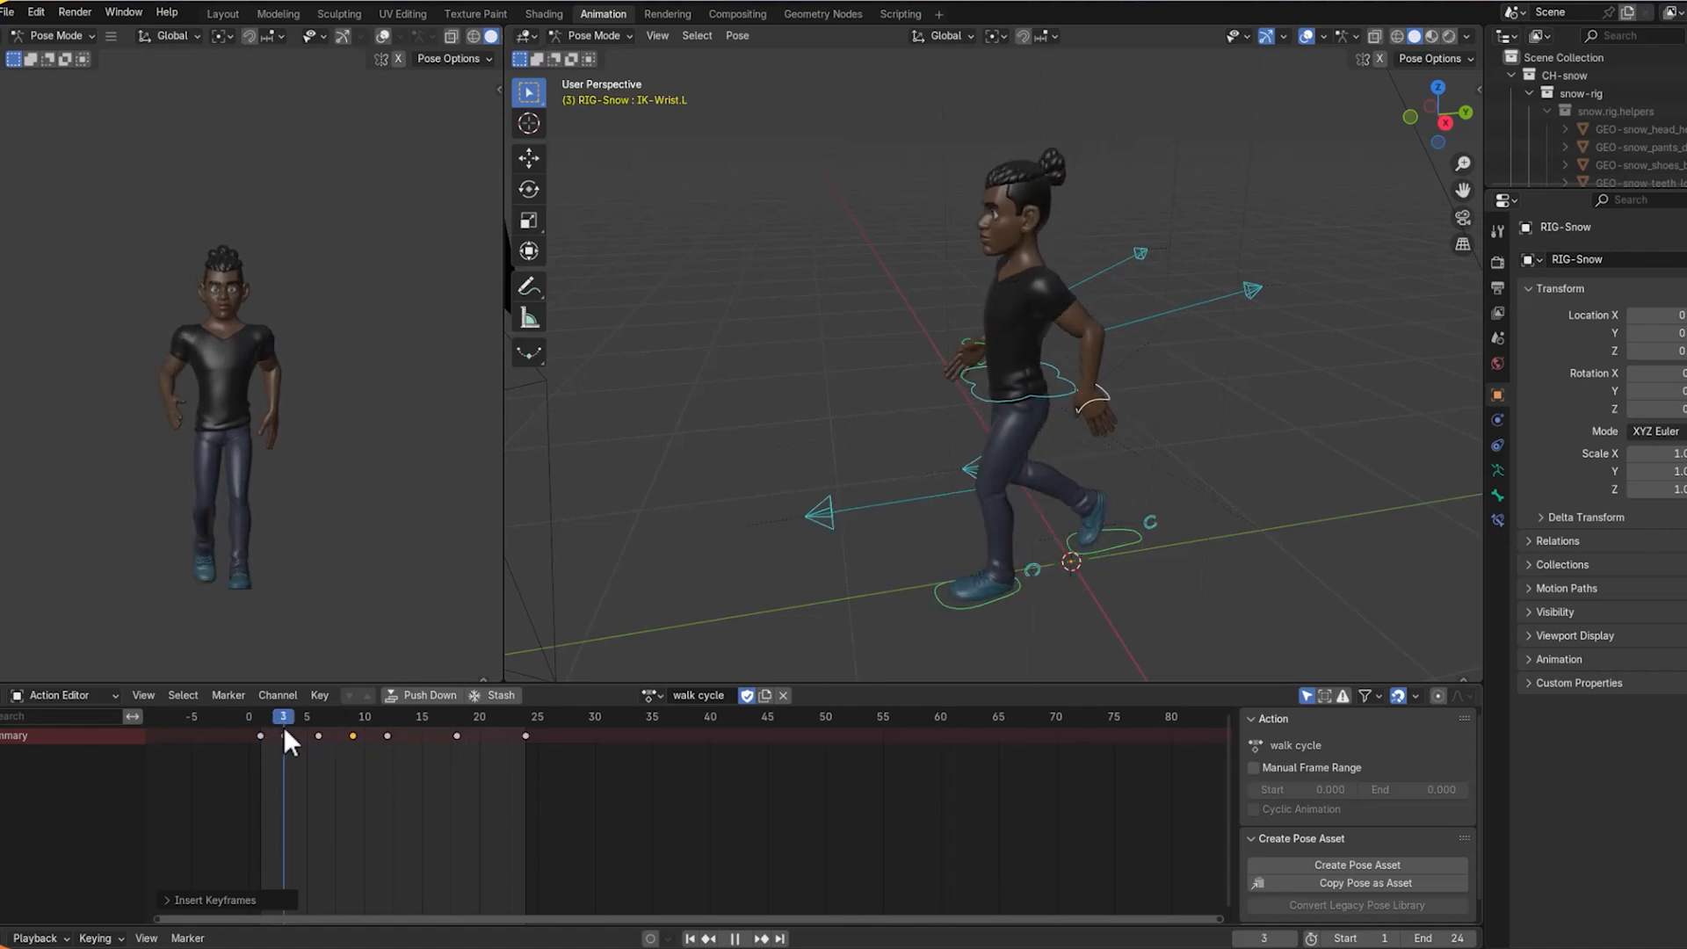
pyautogui.click(283, 736)
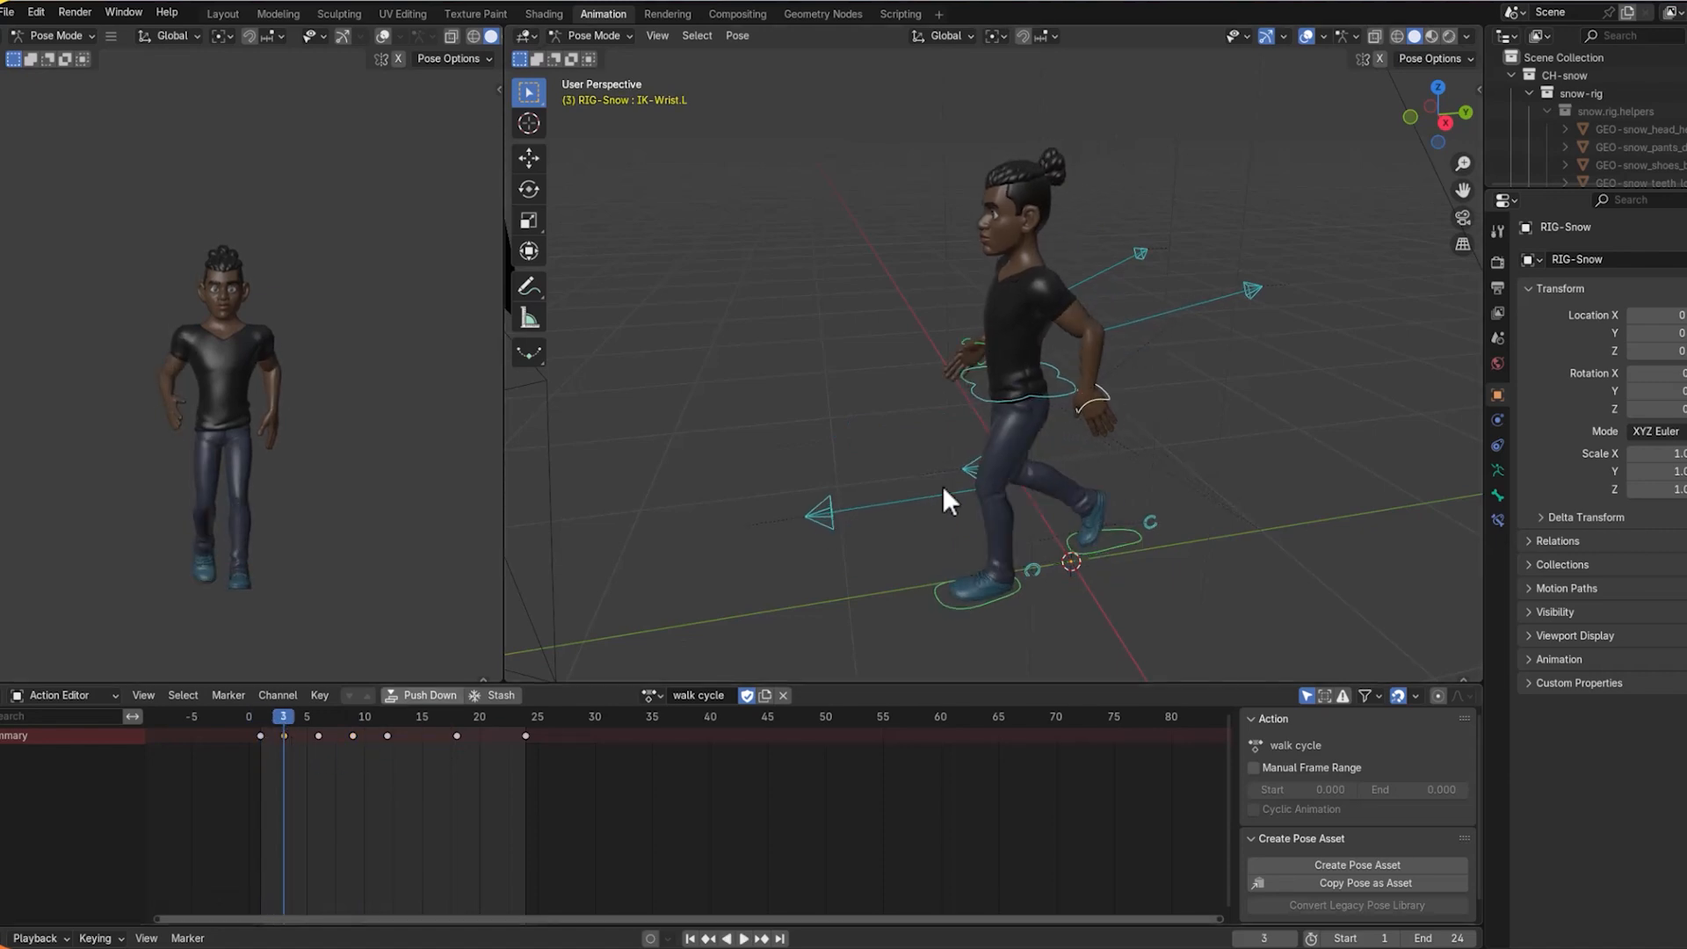
pyautogui.moveTo(1280, 452); pyautogui.dragTo(1248, 428, button='middle')
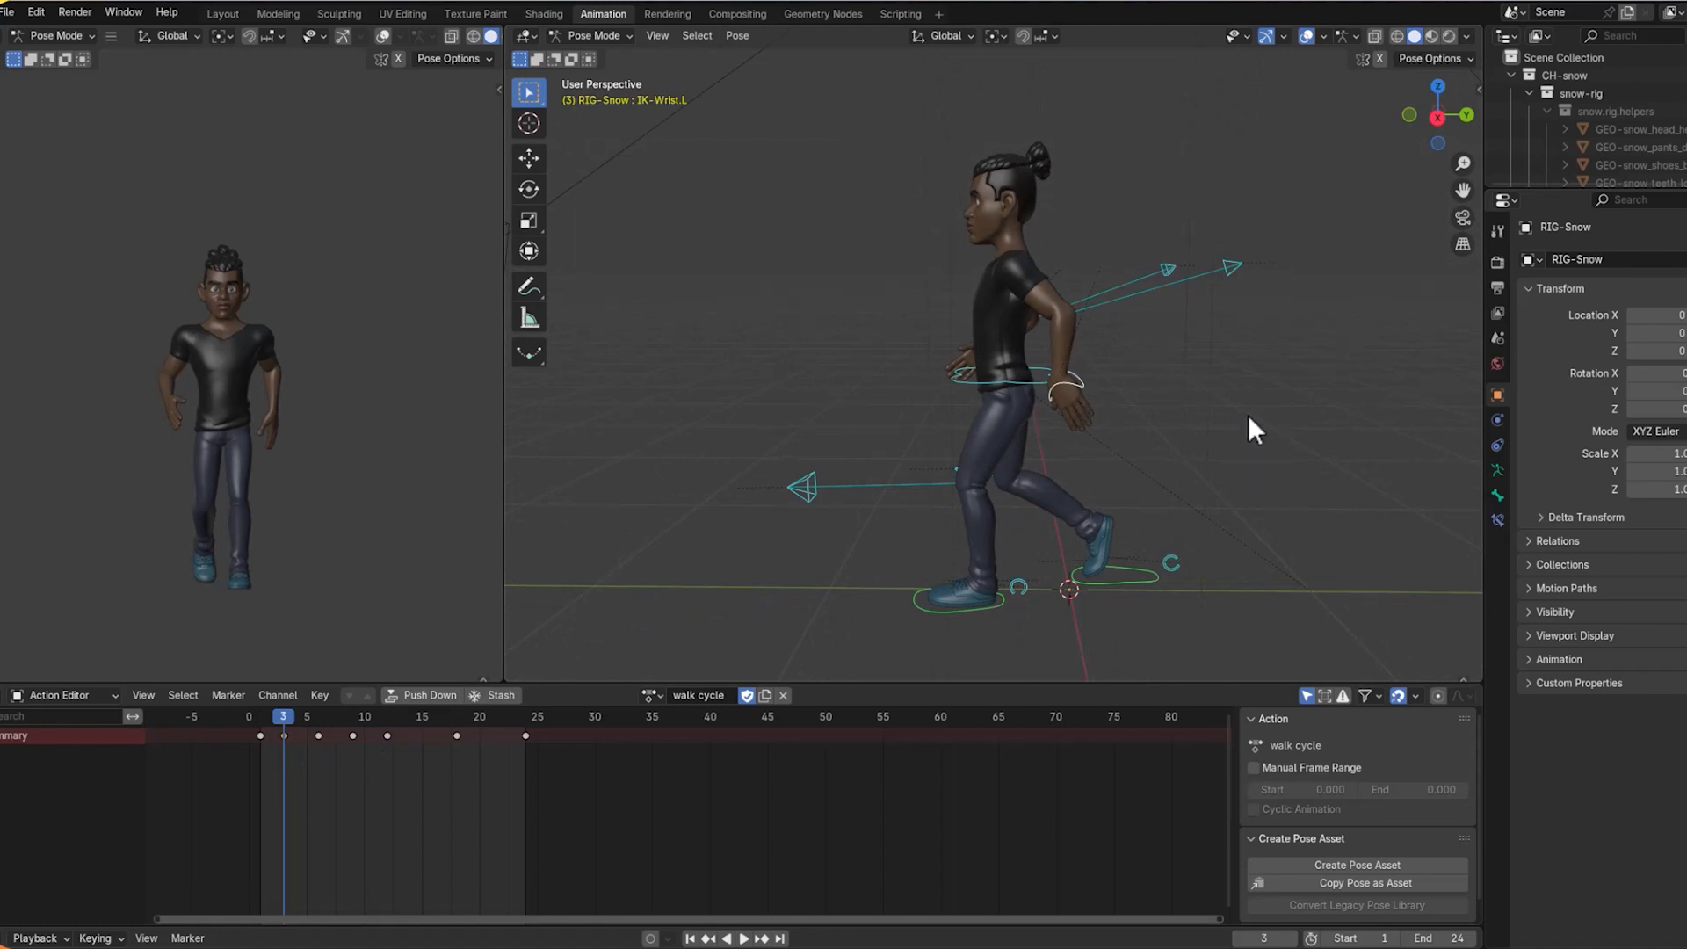
pyautogui.rightClick(1248, 415)
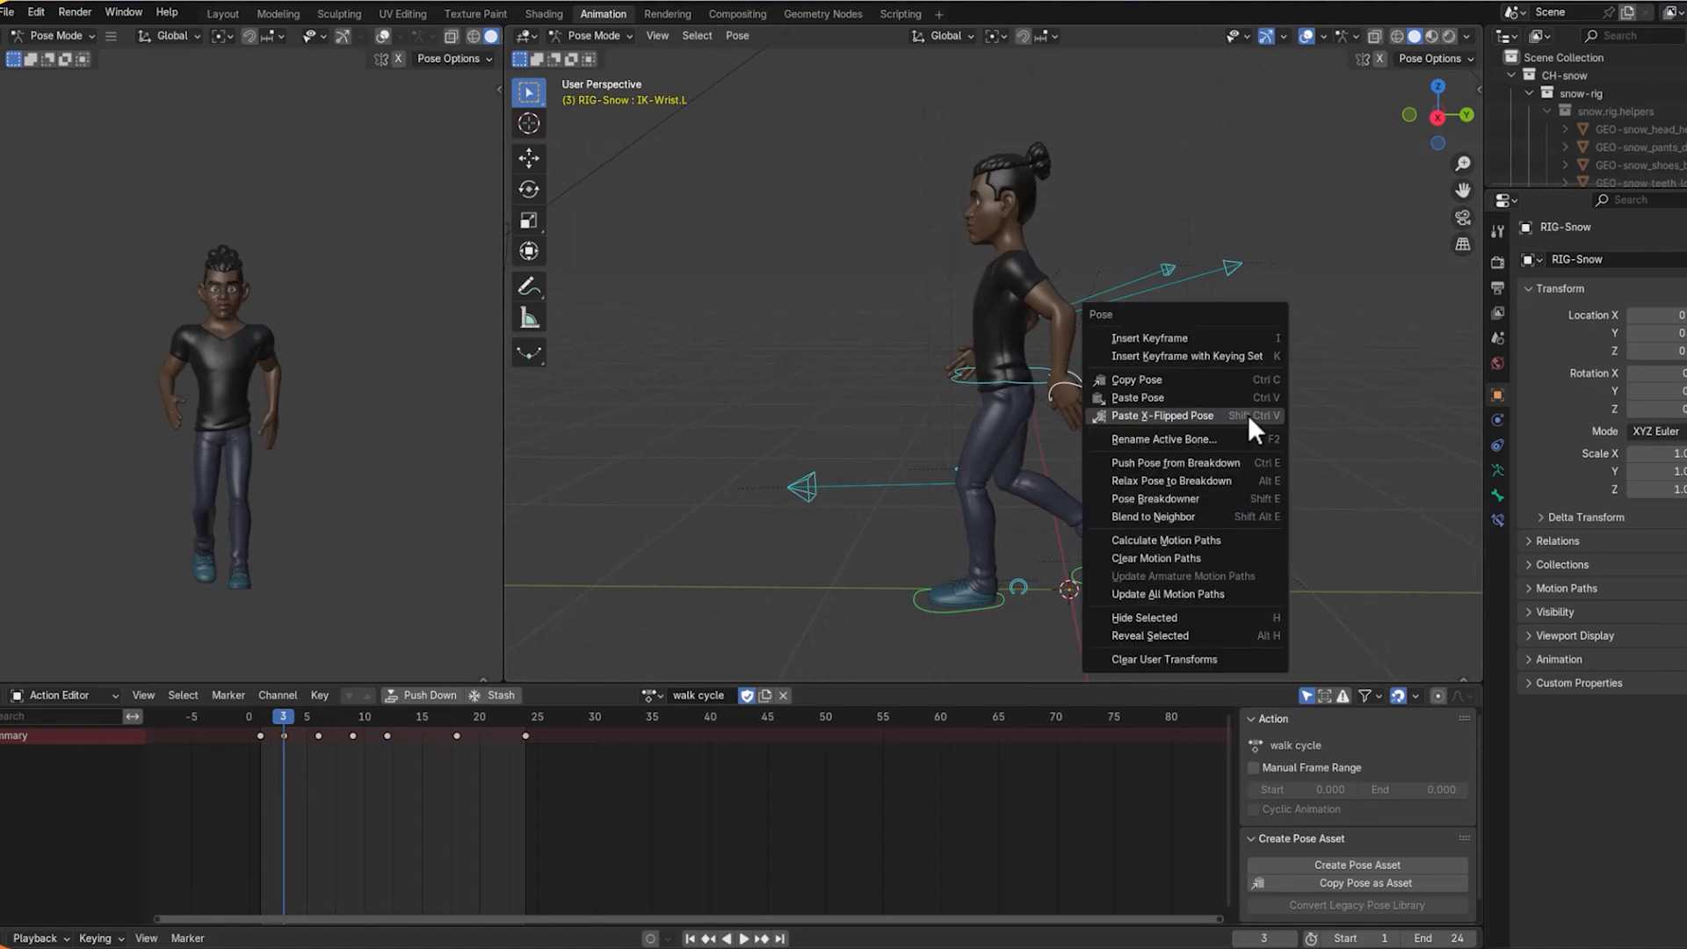
pyautogui.click(1184, 383)
pyautogui.moveTo(380, 716); pyautogui.dragTo(422, 721)
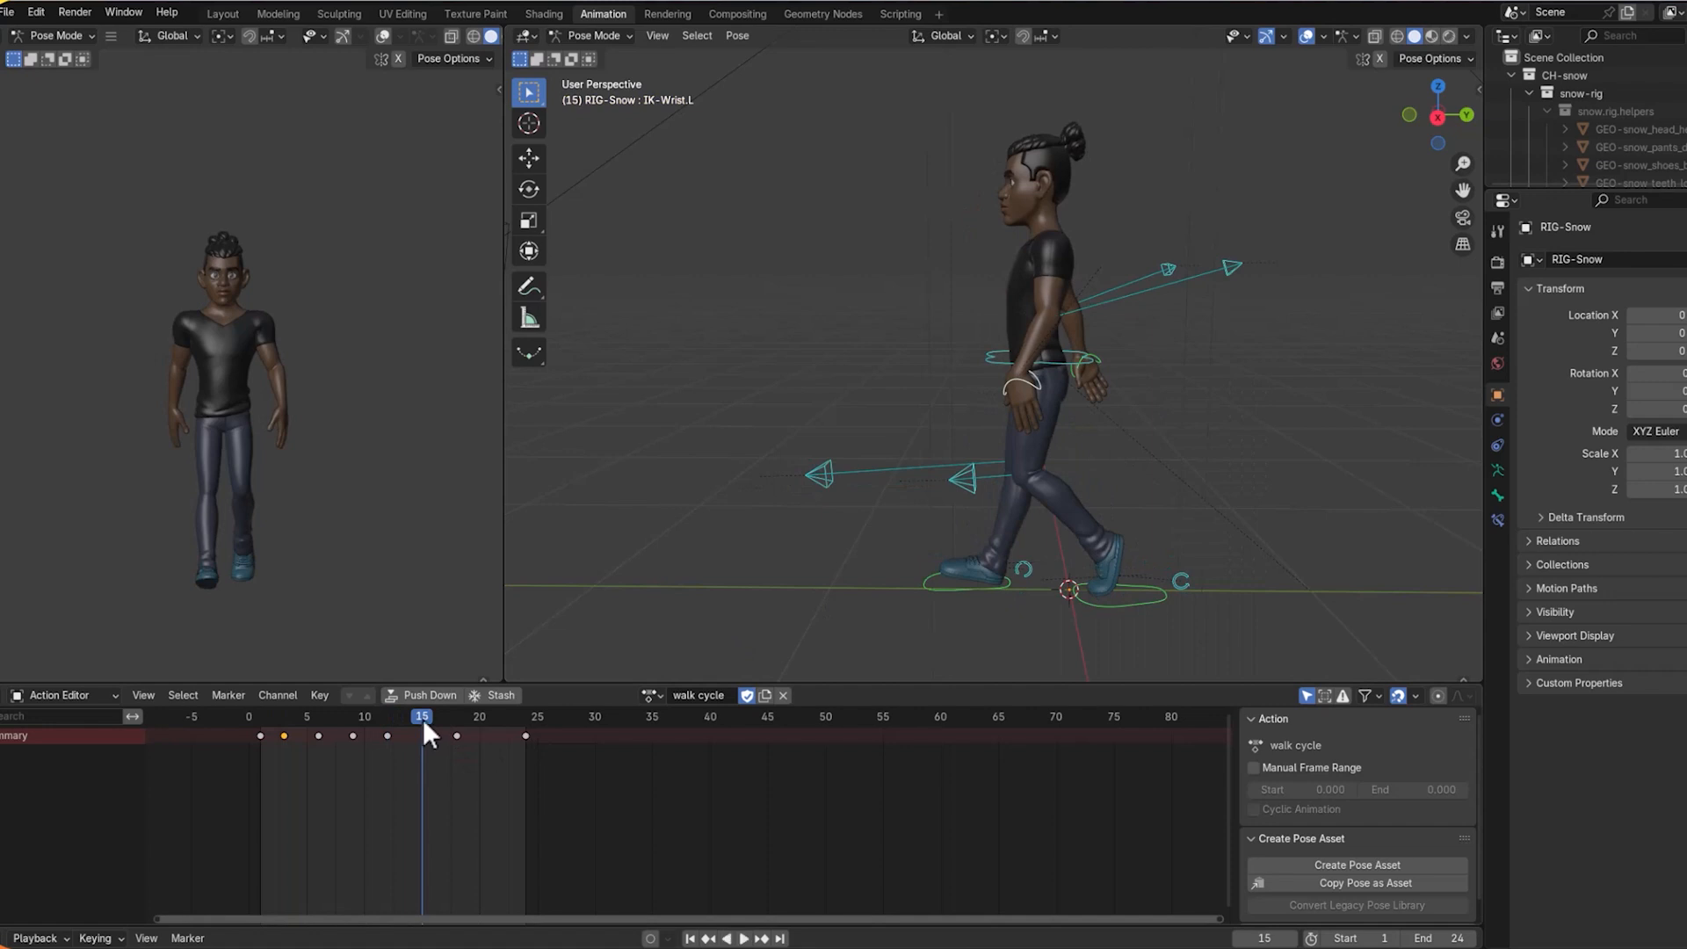
pyautogui.rightClick(1257, 401)
pyautogui.click(1204, 435)
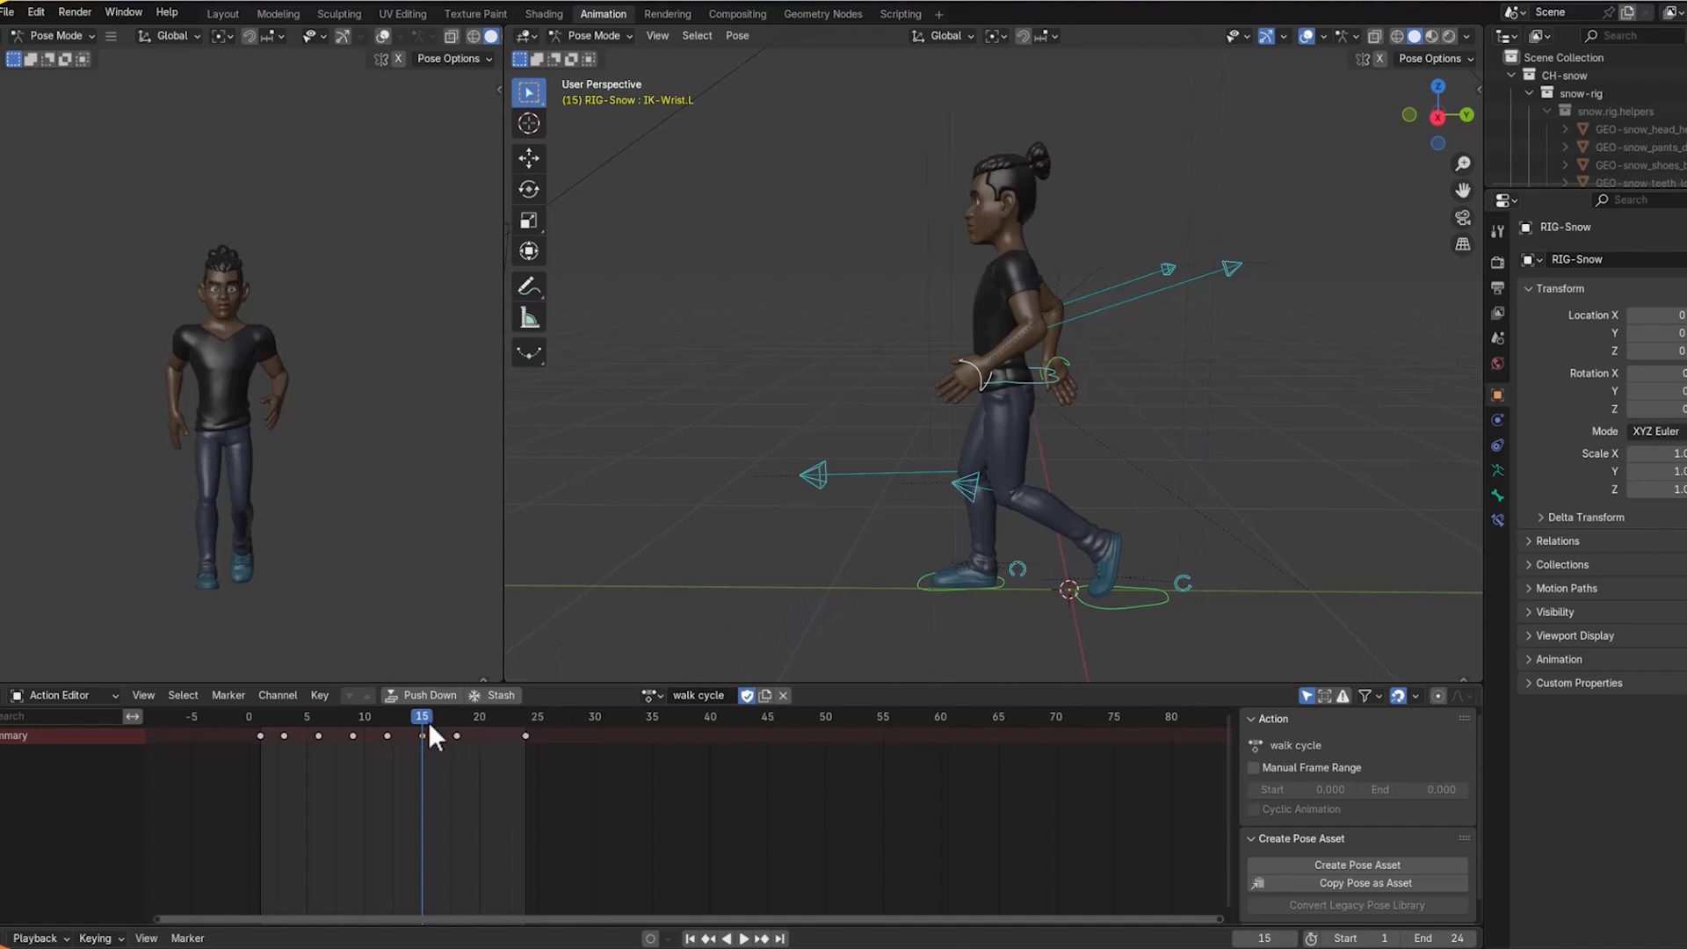
# Copy the raised-leg pose from frame 9, paste it X-flipped at frame 21 and keyframe it.
pyautogui.moveTo(430, 727); pyautogui.dragTo(352, 745)
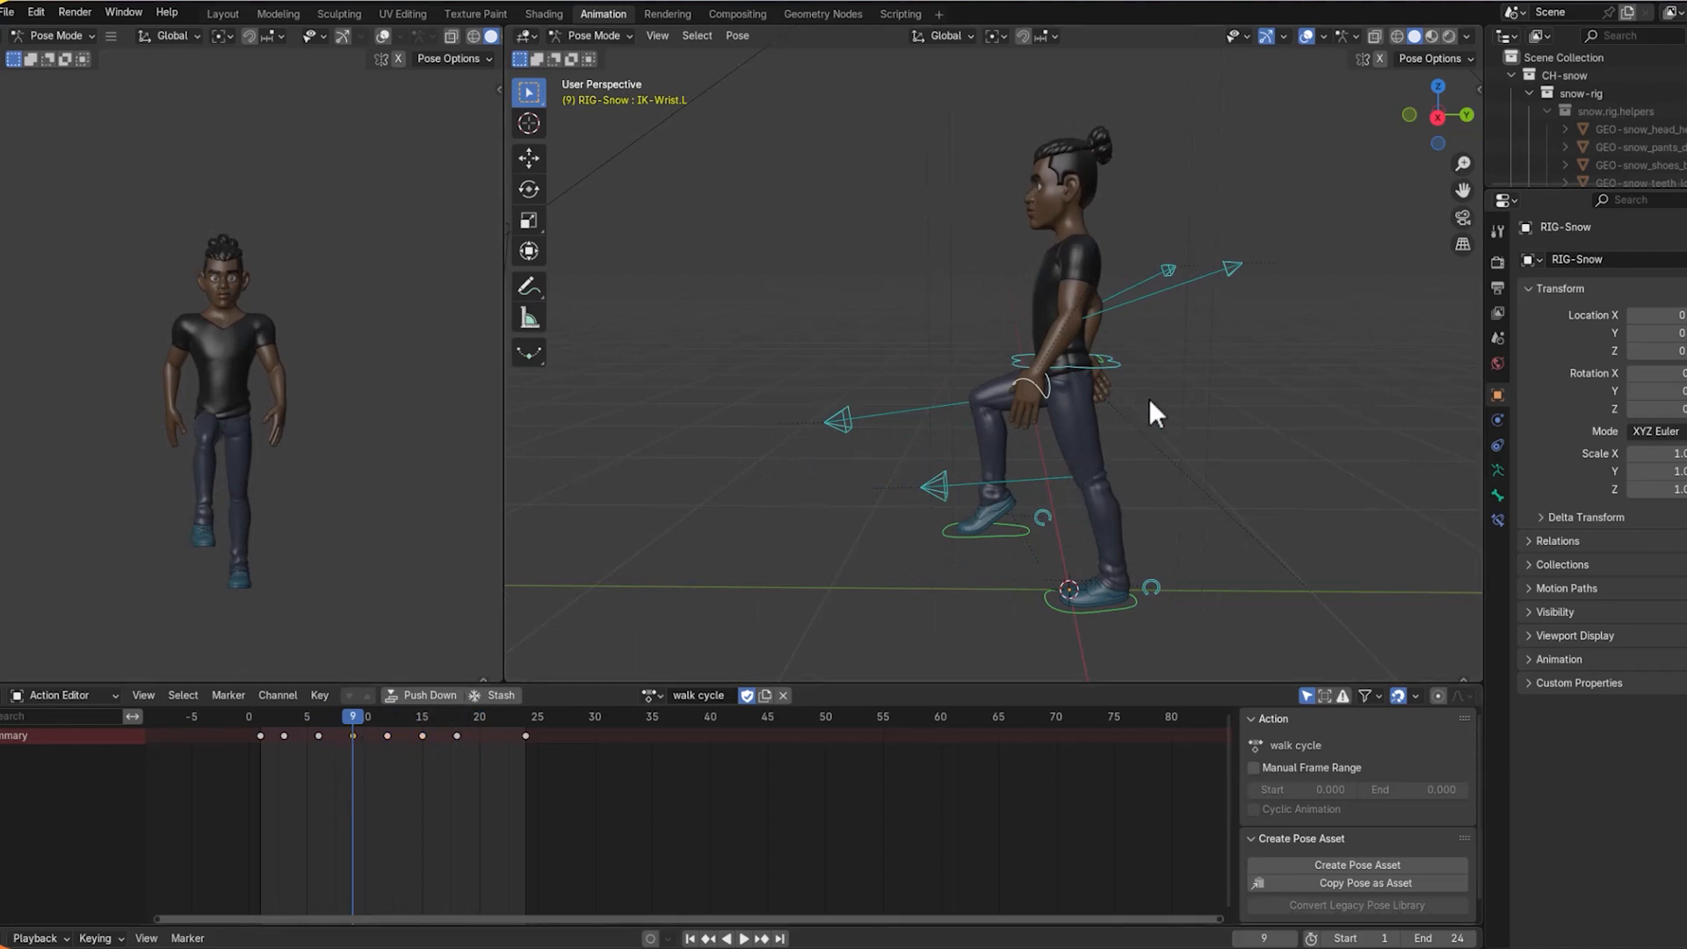
pyautogui.rightClick(1220, 355)
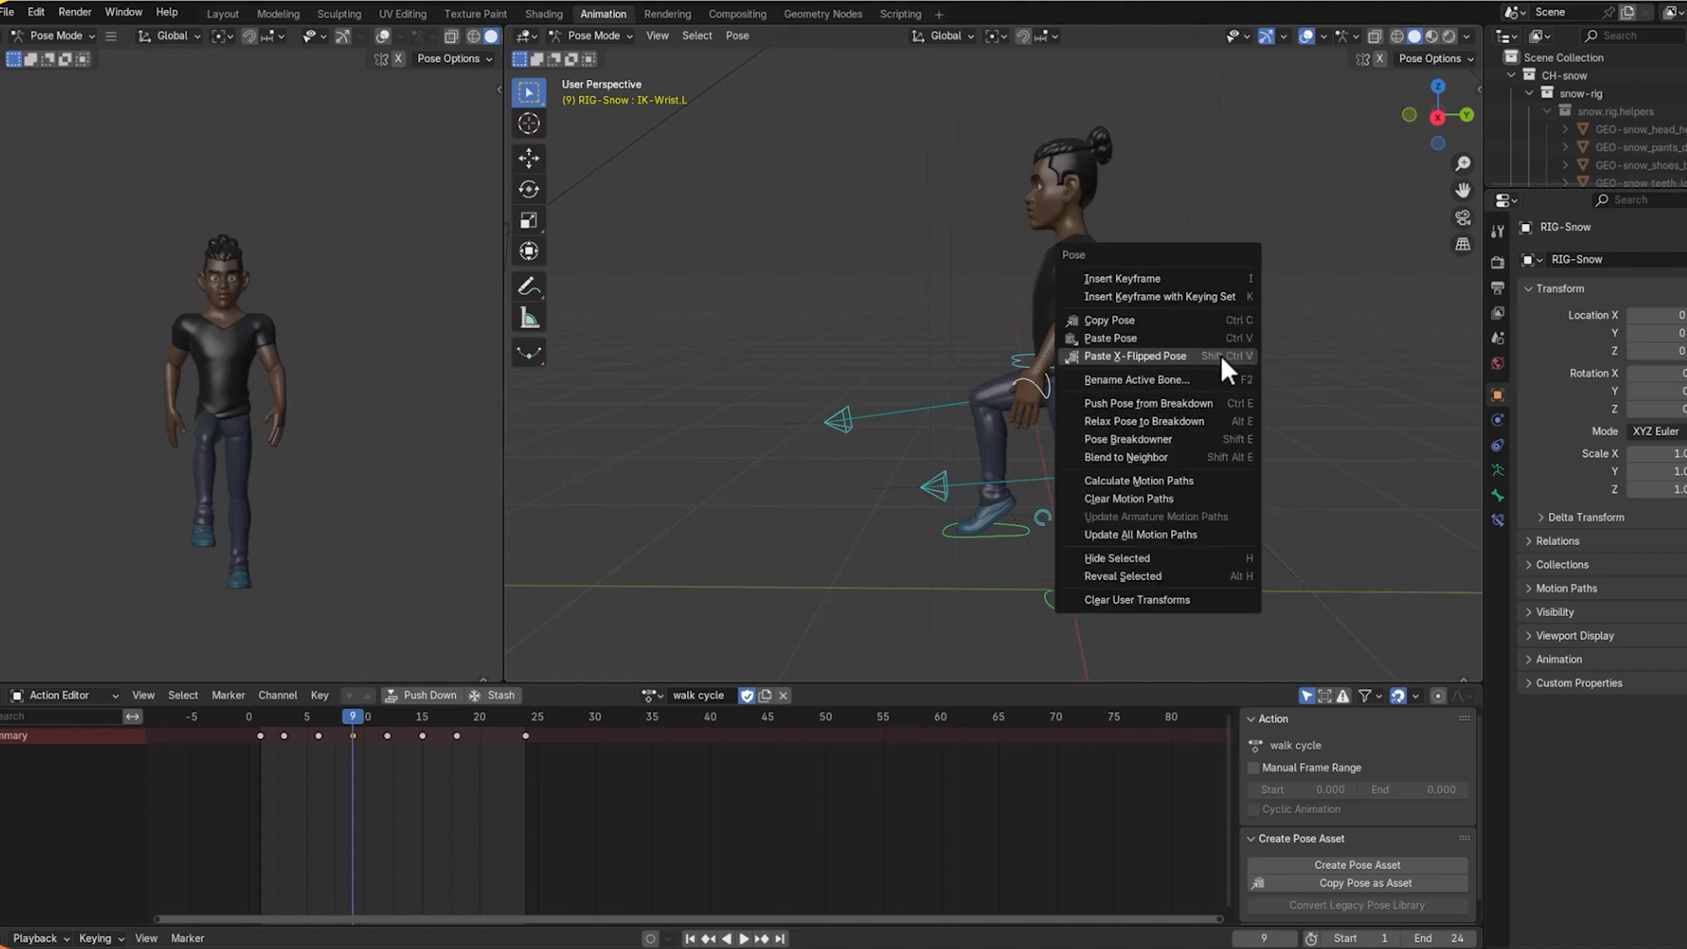
pyautogui.click(1125, 320)
pyautogui.press('space')
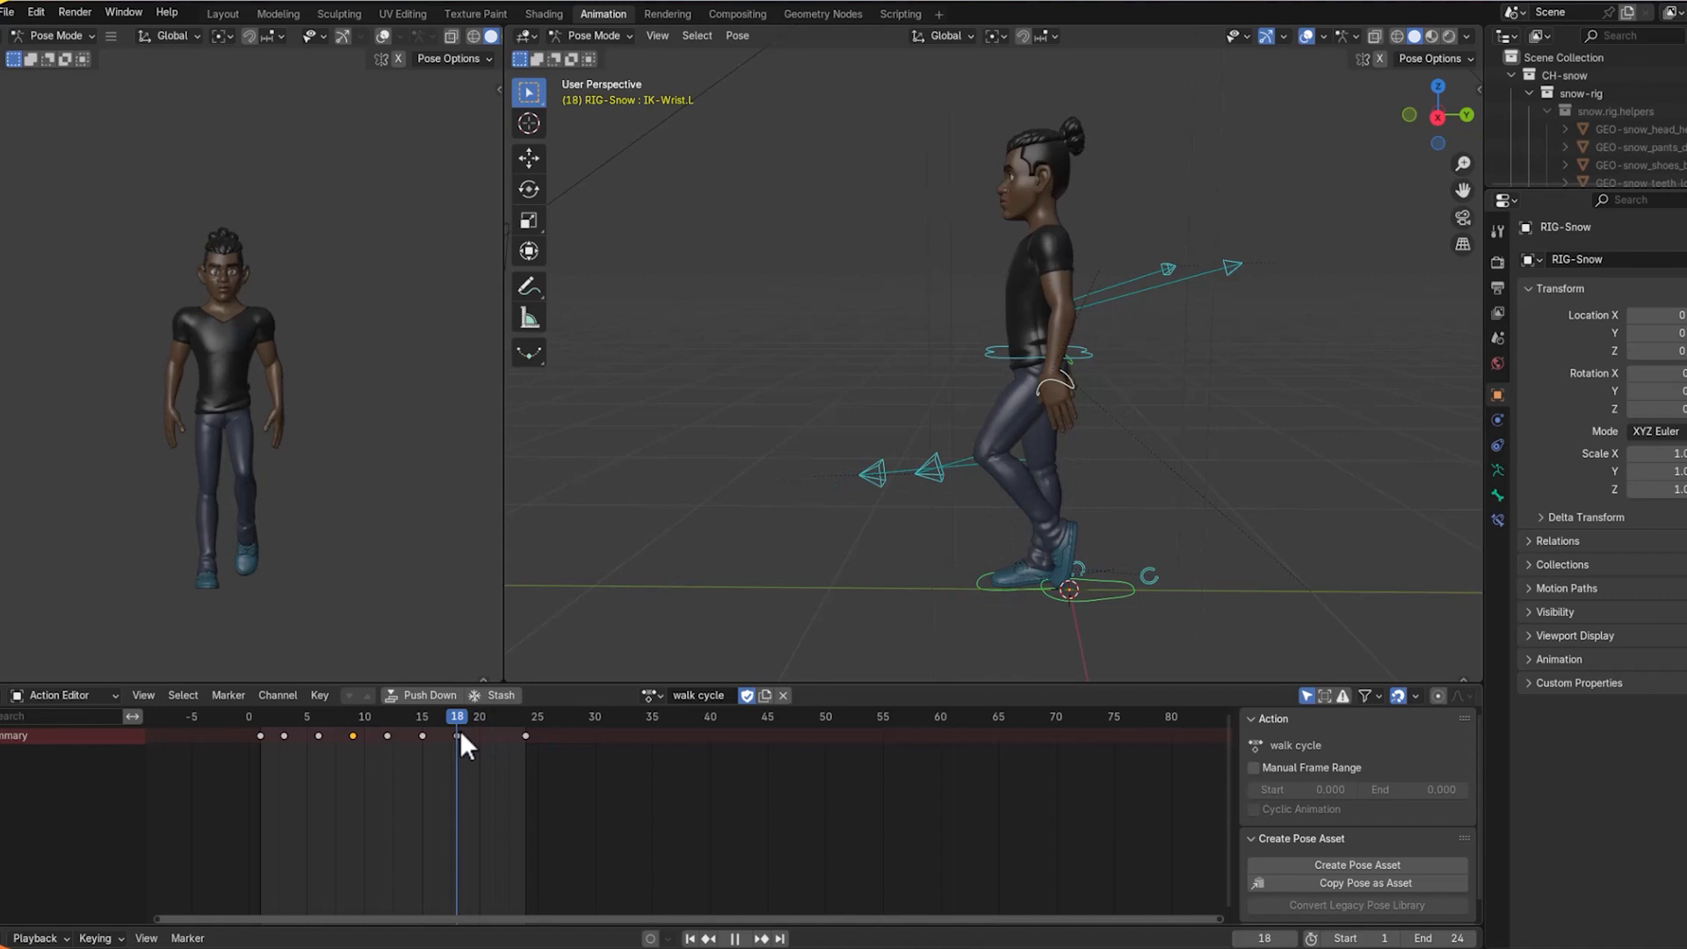
pyautogui.moveTo(460, 729); pyautogui.dragTo(492, 716)
pyautogui.press('space')
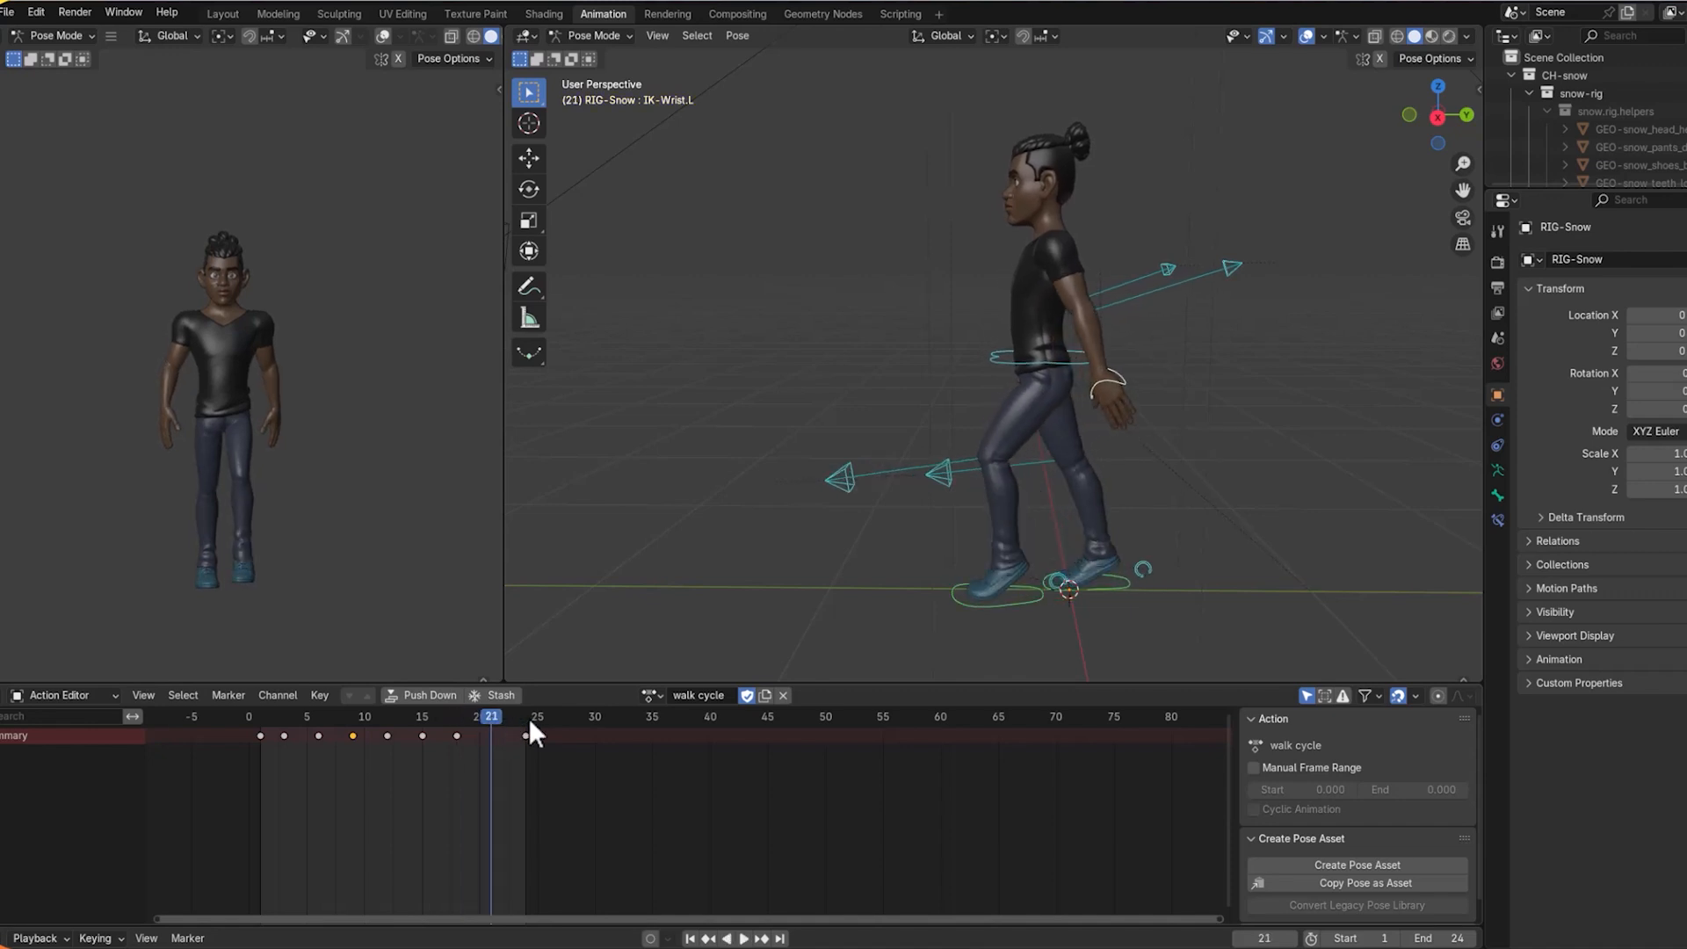
pyautogui.rightClick(1237, 447)
pyautogui.click(1187, 485)
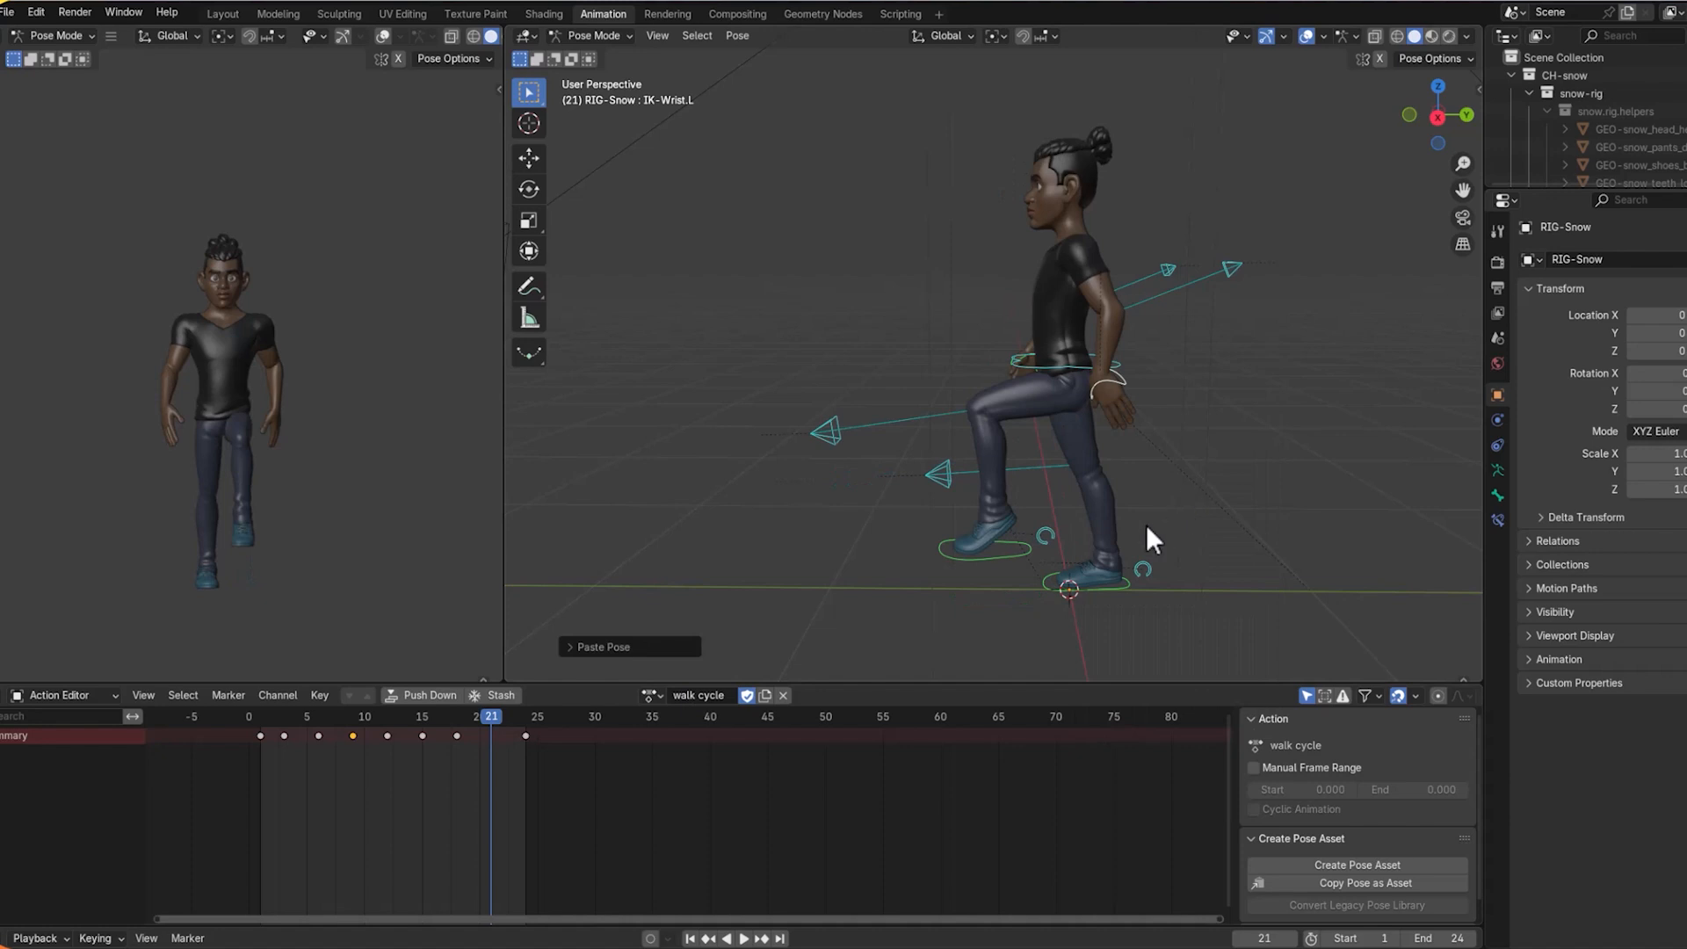
pyautogui.press('i')
pyautogui.click(562, 712)
# Play the walk cycle, hide the viewport overlays and switch the main viewport to Material Preview shading.
pyautogui.press('space')
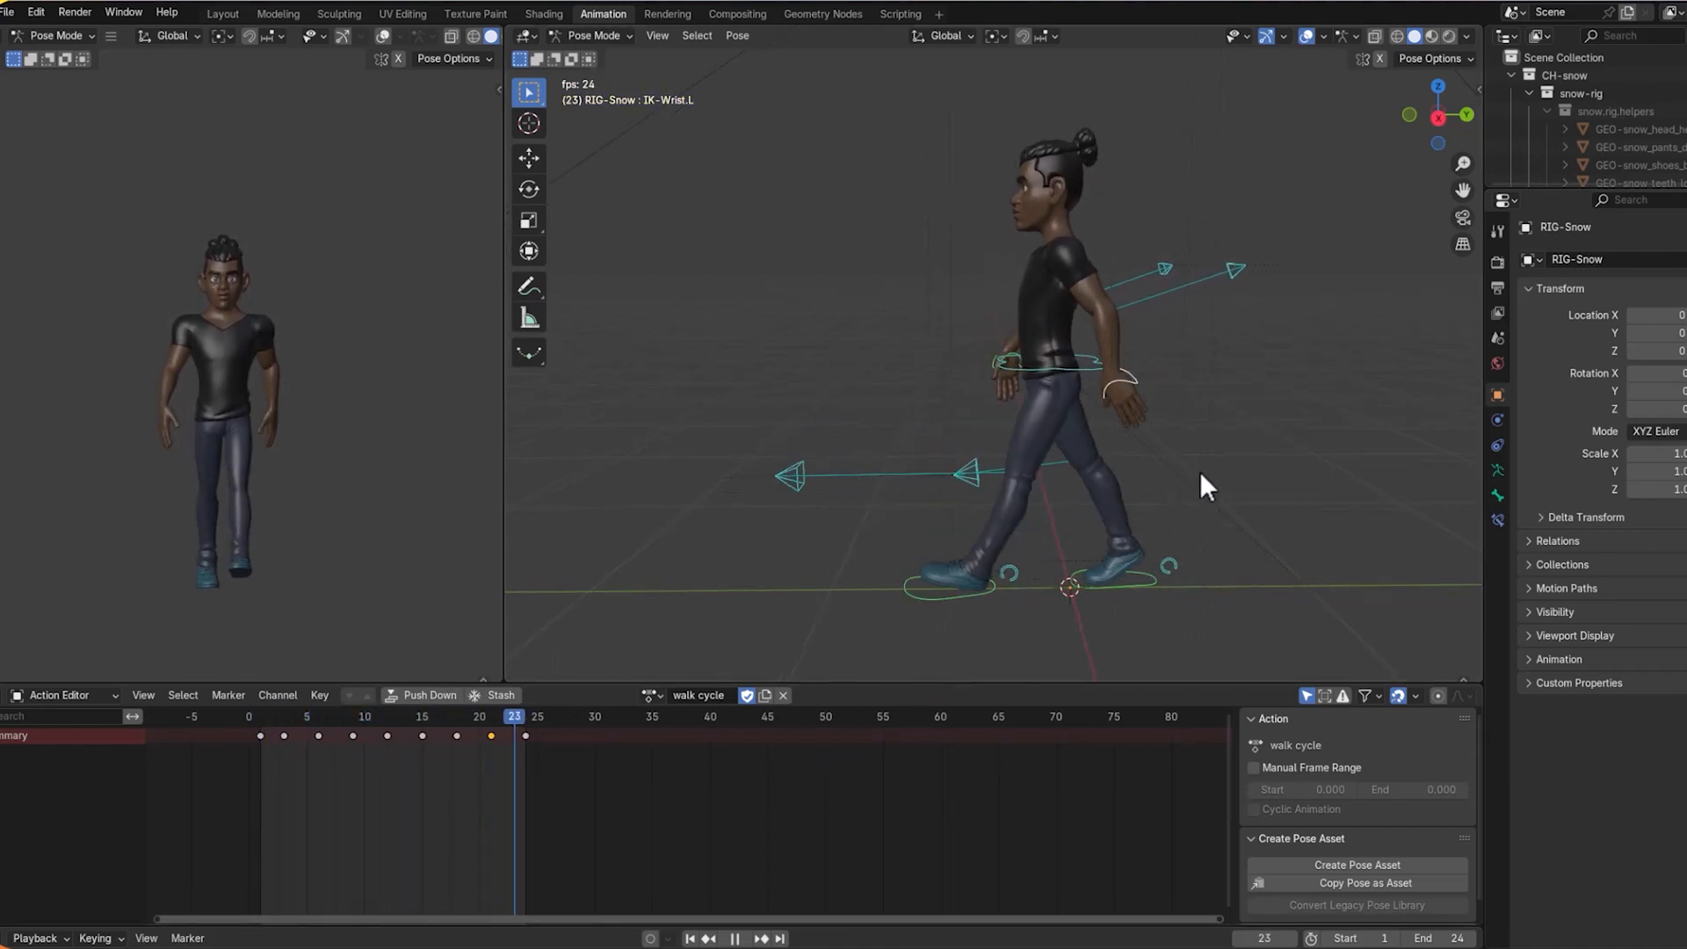
pyautogui.moveTo(1200, 471); pyautogui.dragTo(1262, 472, button='middle')
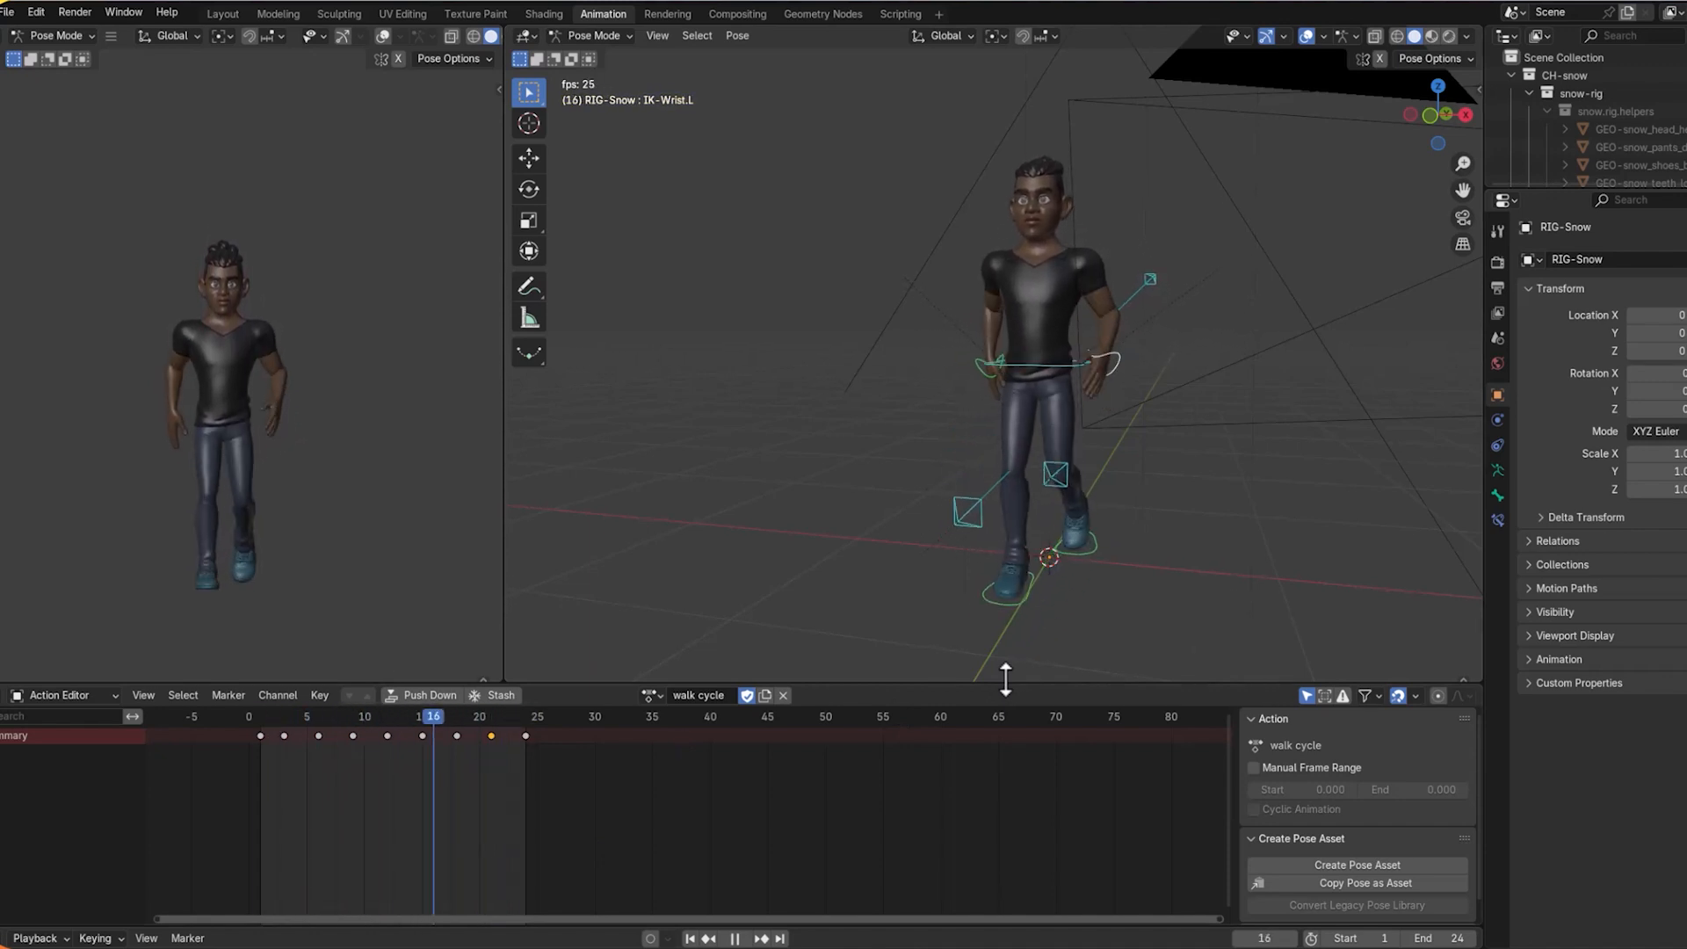
pyautogui.click(1308, 35)
pyautogui.moveTo(1242, 317)
pyautogui.mouseDown(button='middle')
pyautogui.moveTo(1136, 330)
pyautogui.moveTo(1096, 314)
pyautogui.moveTo(1262, 329)
pyautogui.mouseUp(button='middle')
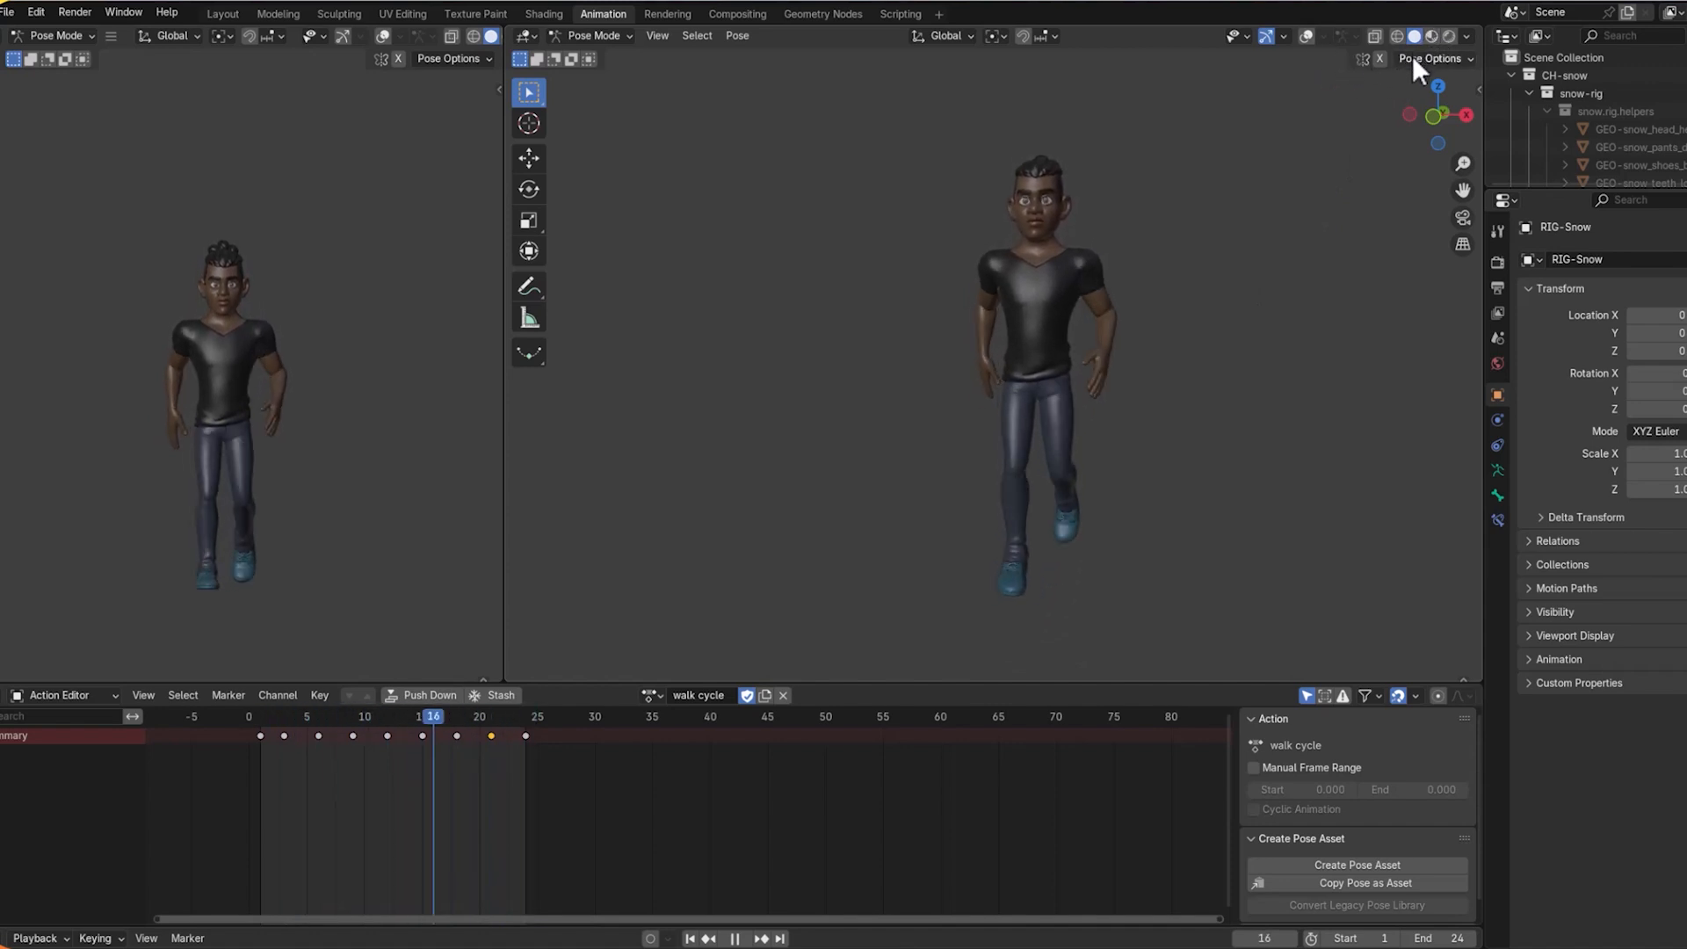
pyautogui.press('space')
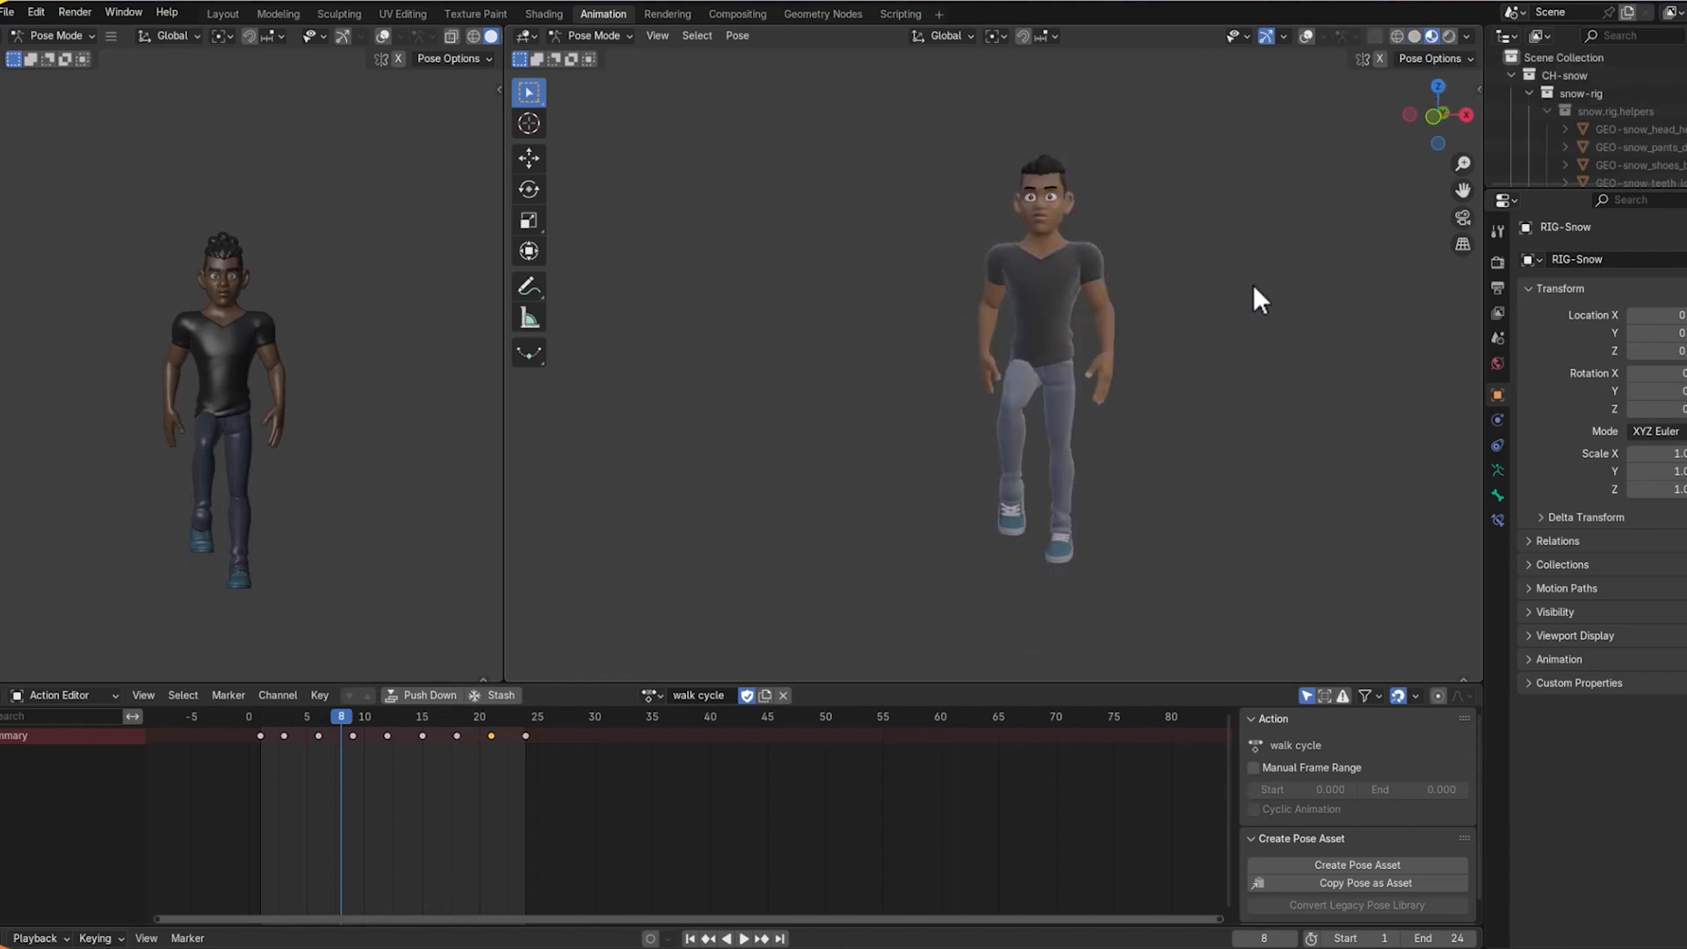
# Play the looping walk cycle again and examine the motion from the side, the front and slightly above.
pyautogui.moveTo(1253, 283); pyautogui.dragTo(1114, 303, button='middle')
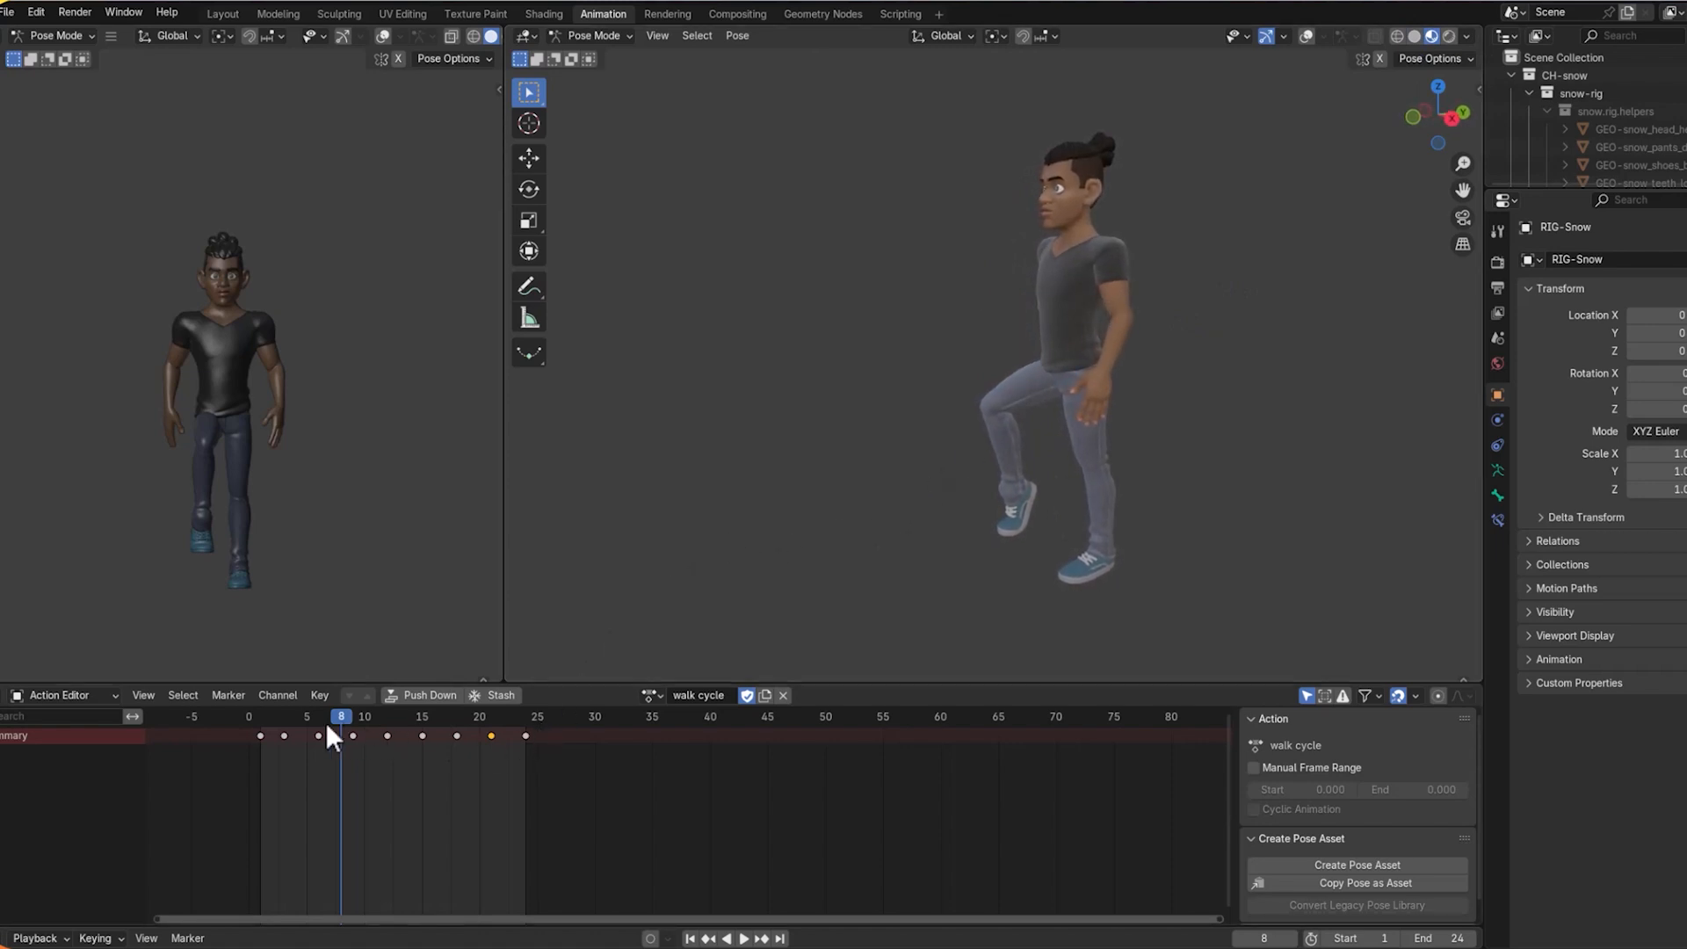
pyautogui.click(745, 939)
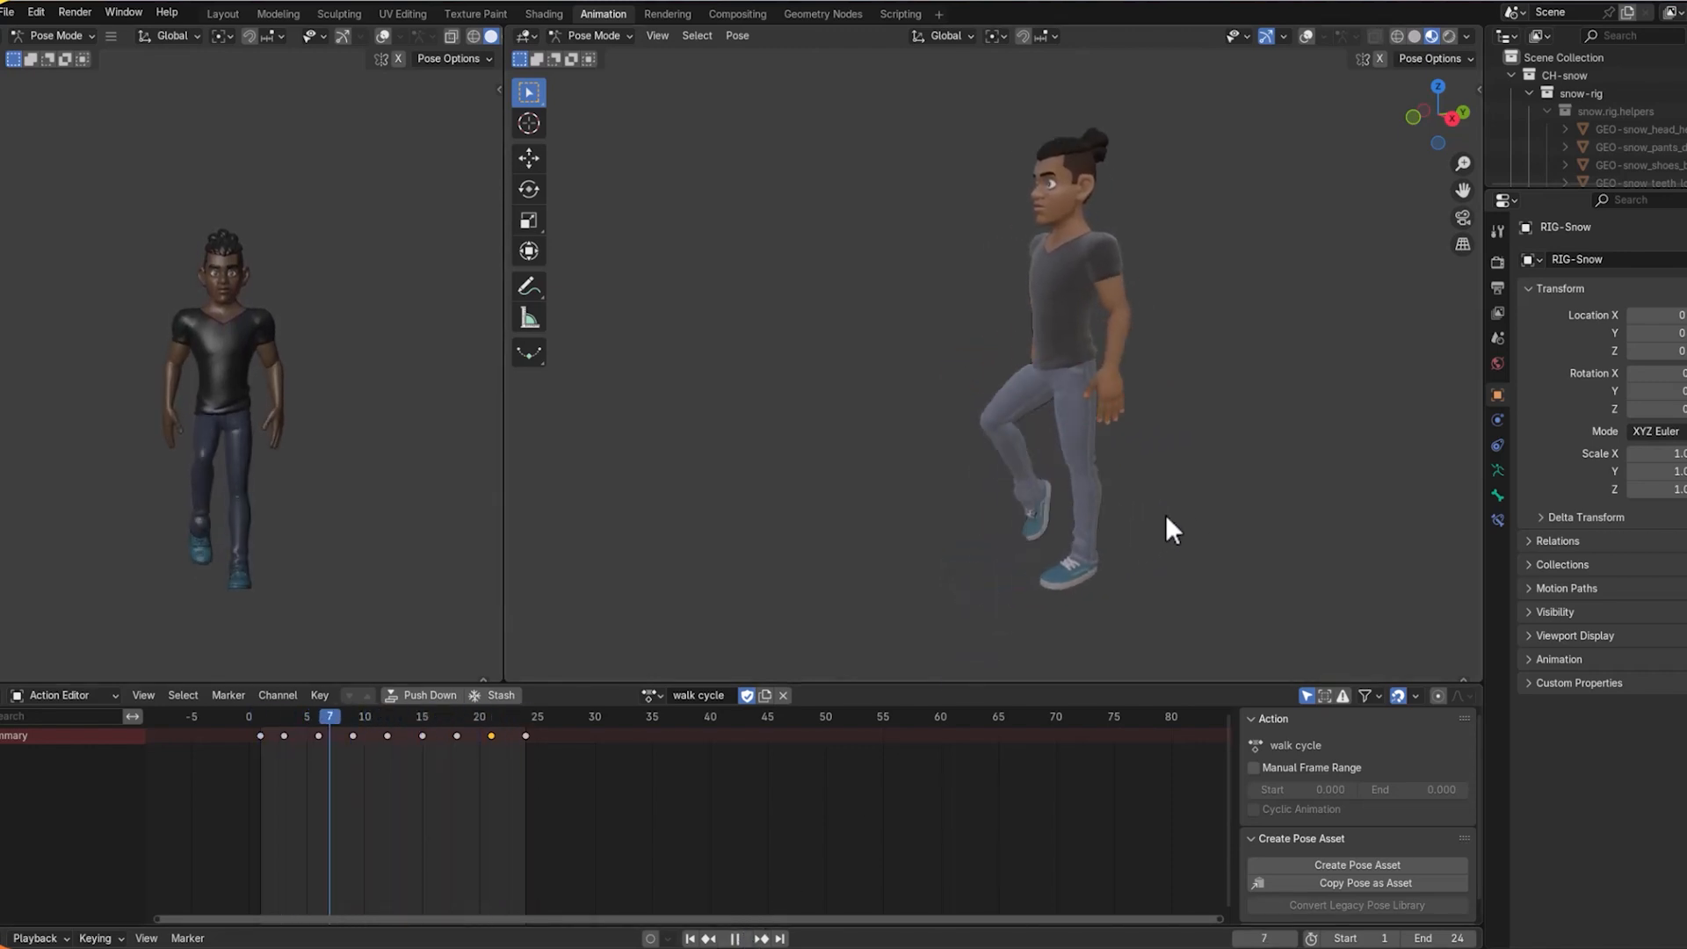
pyautogui.moveTo(1168, 514); pyautogui.dragTo(1441, 488, button='middle')
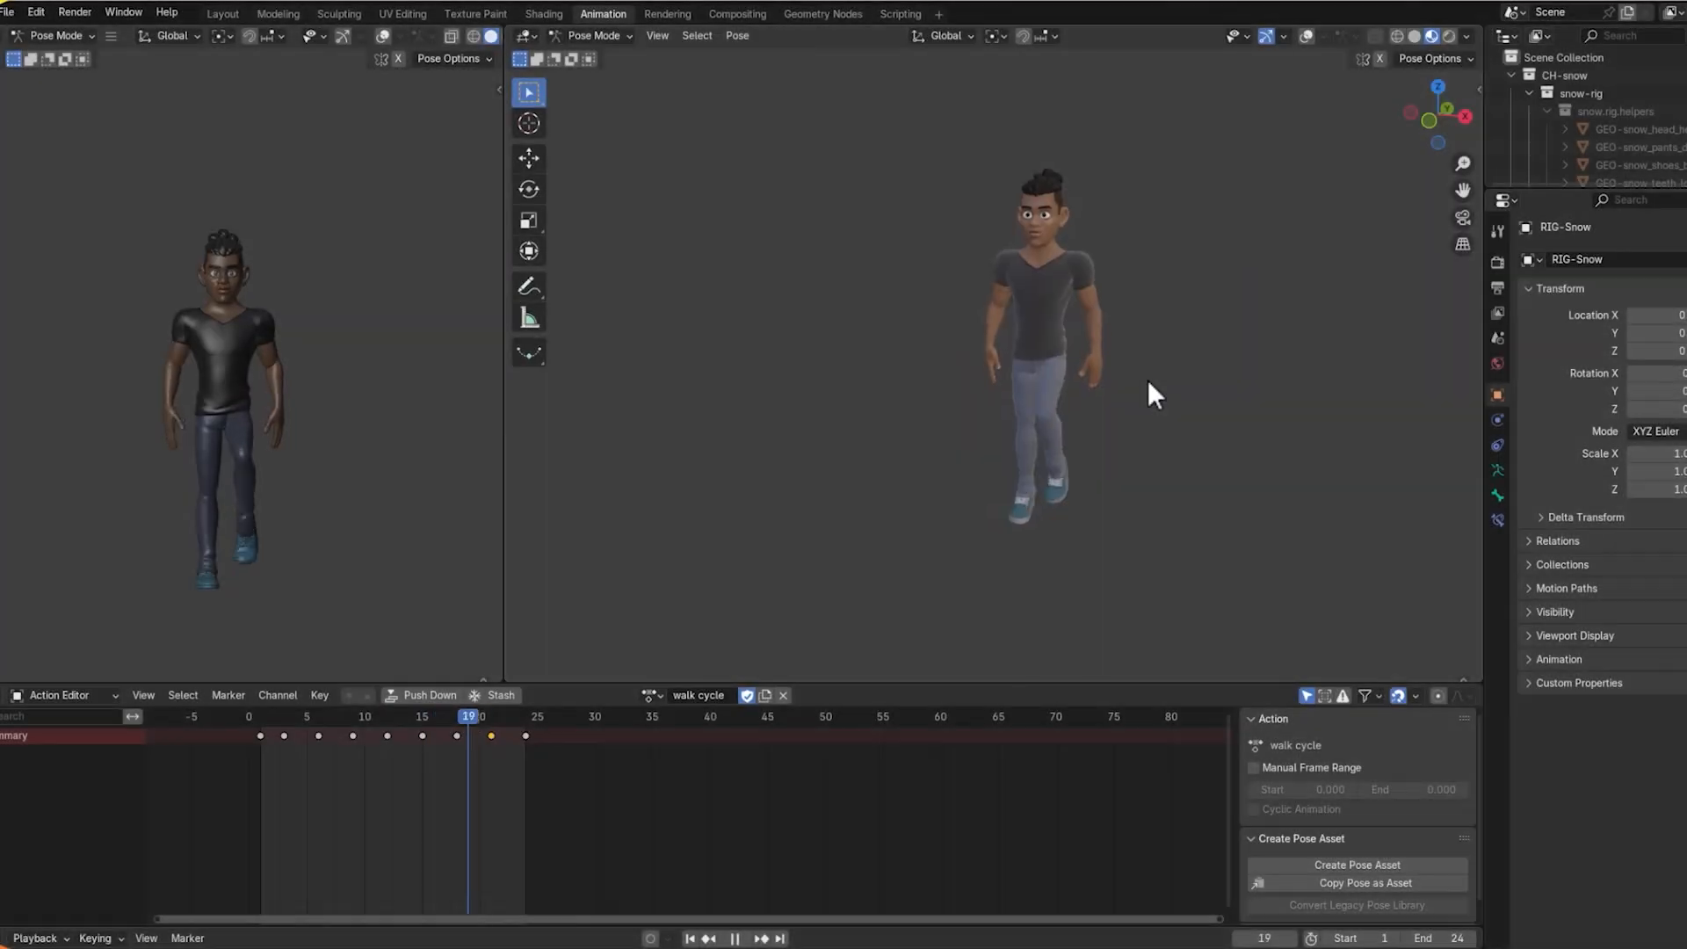
pyautogui.moveTo(1074, 378); pyautogui.dragTo(1020, 373, button='middle')
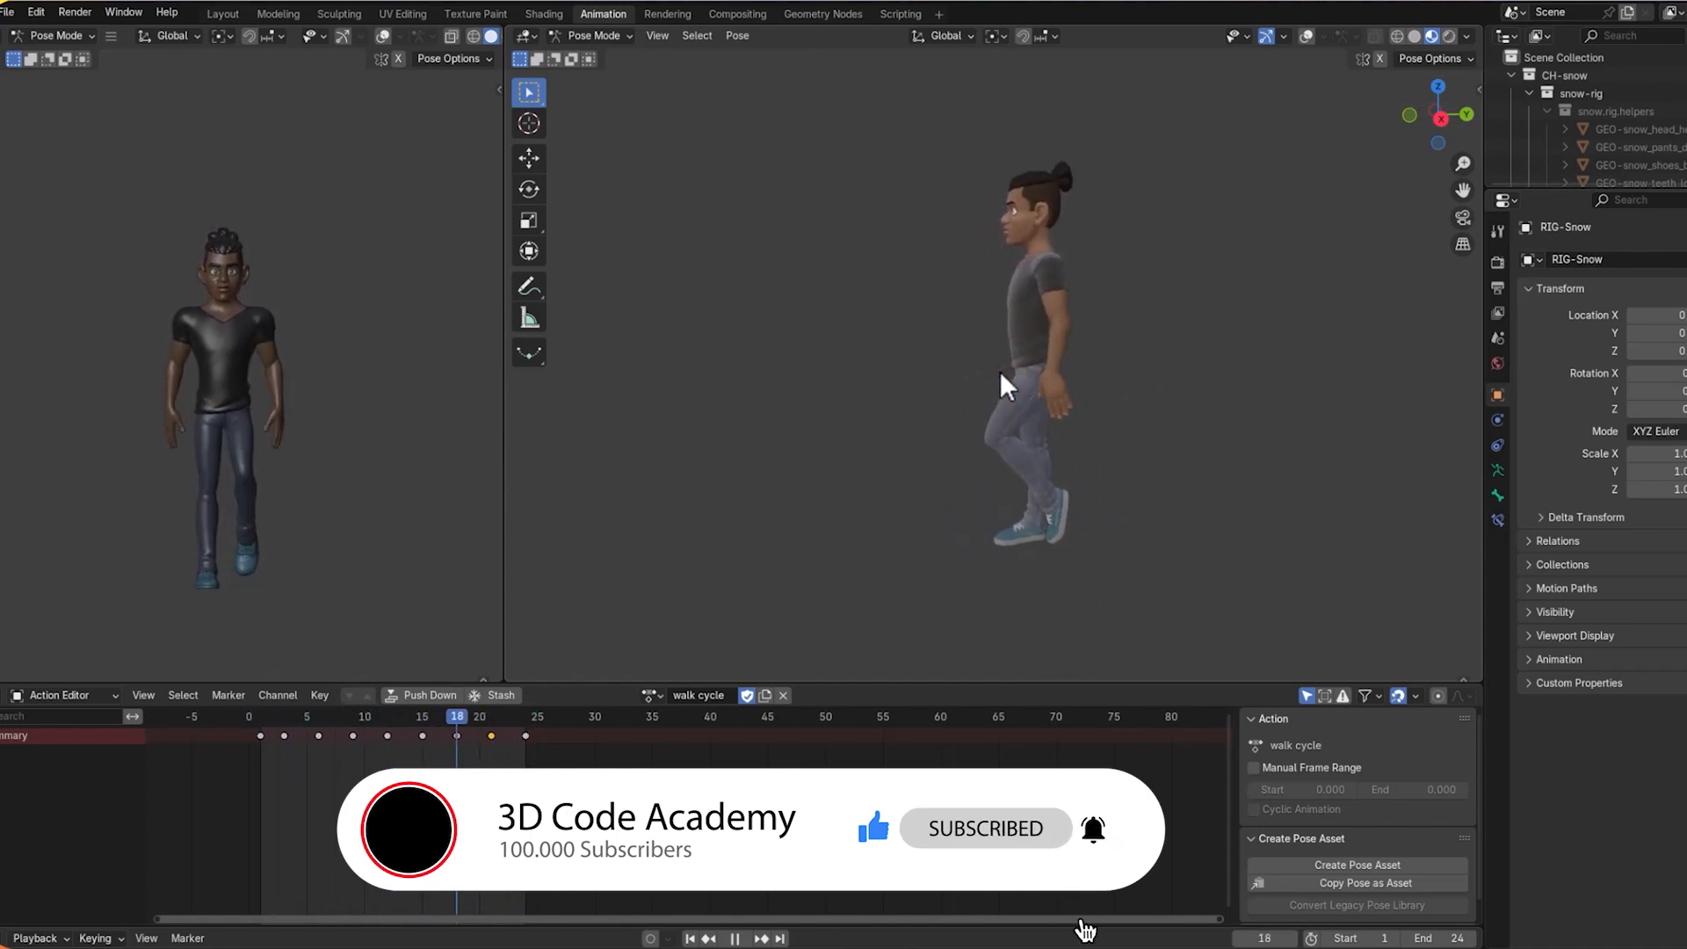
pyautogui.moveTo(1013, 371); pyautogui.dragTo(1147, 367, button='middle')
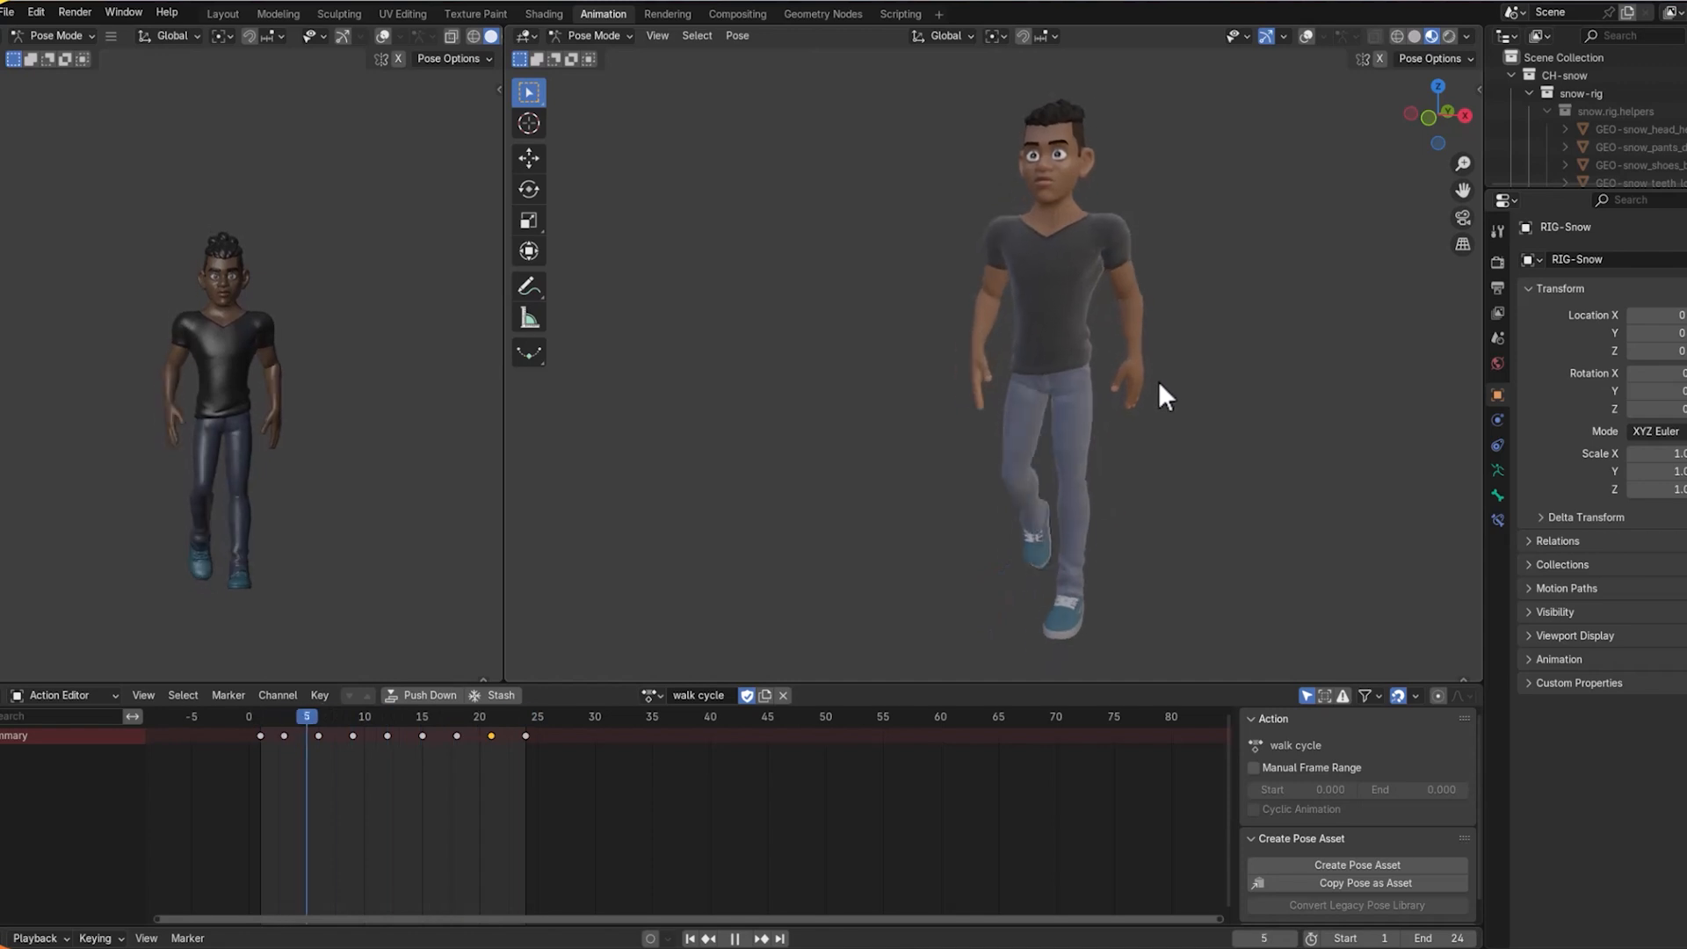
pyautogui.scroll(-3, 1164, 383)
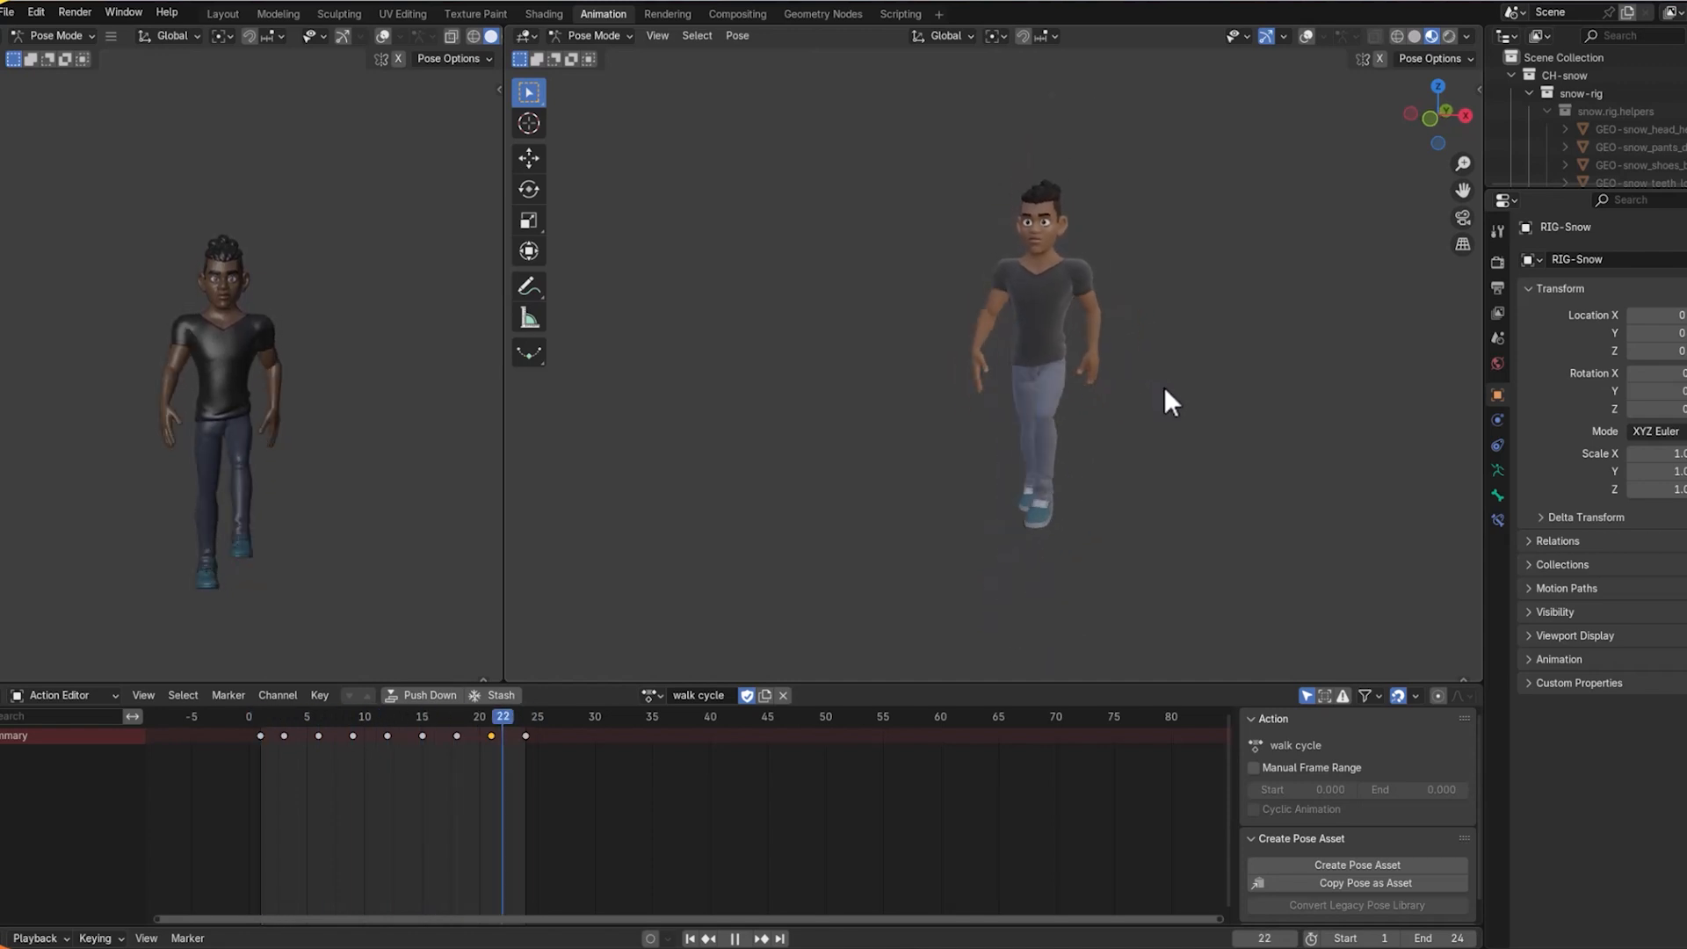
pyautogui.moveTo(1164, 387); pyautogui.dragTo(1195, 436, button='middle')
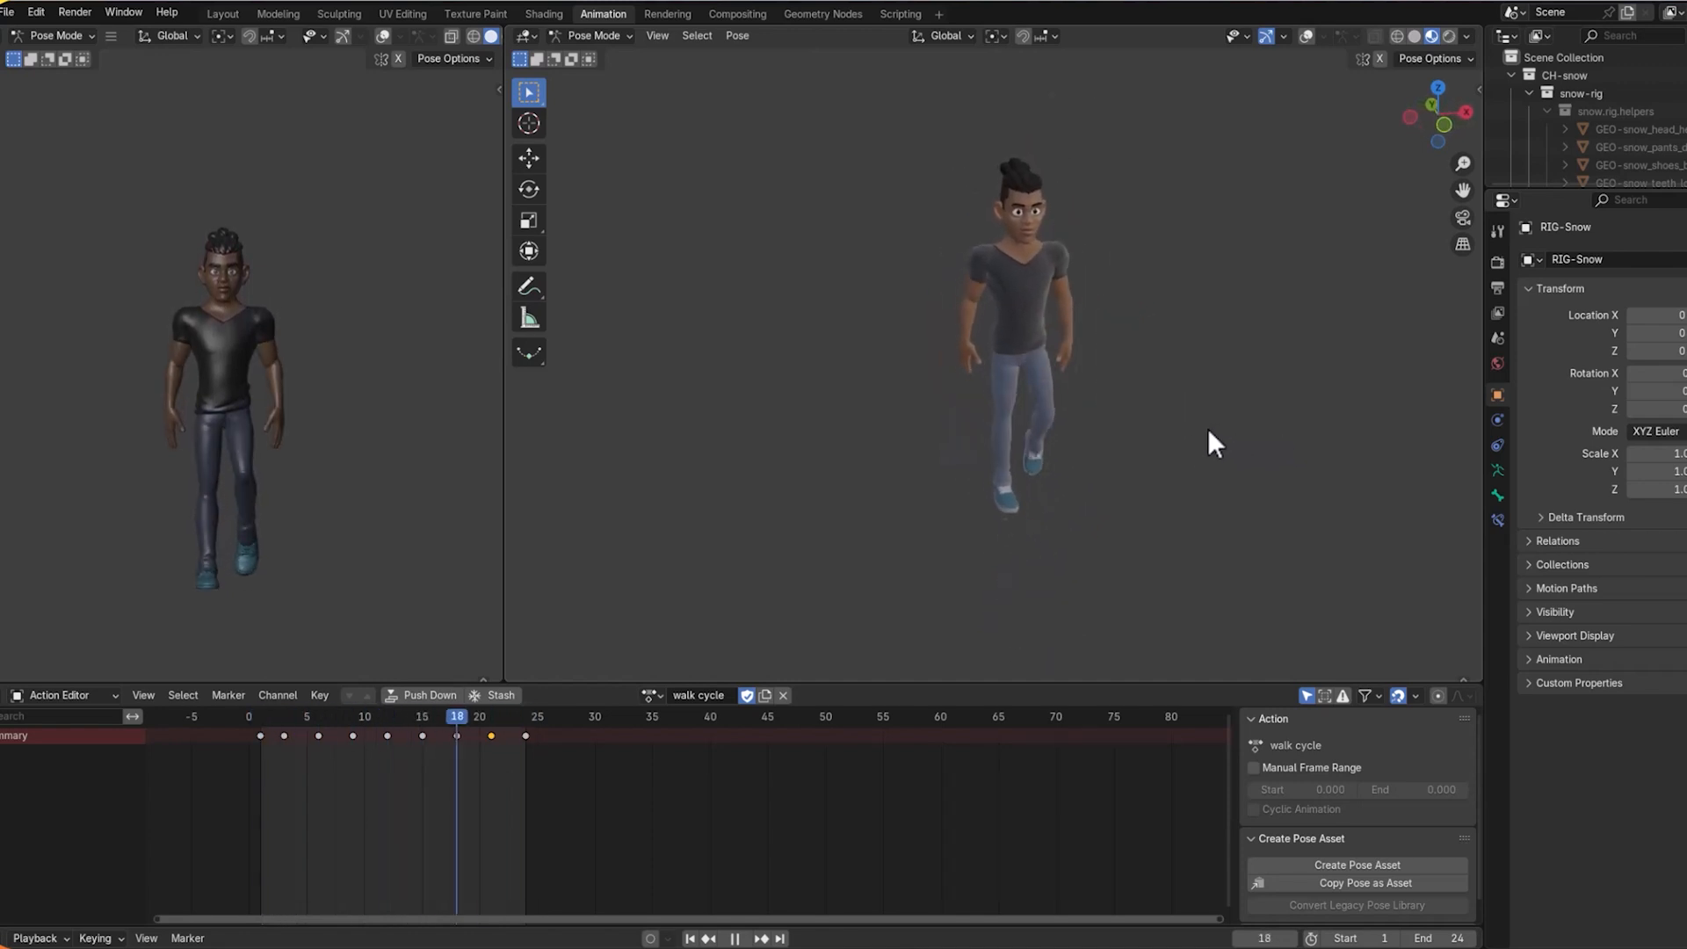